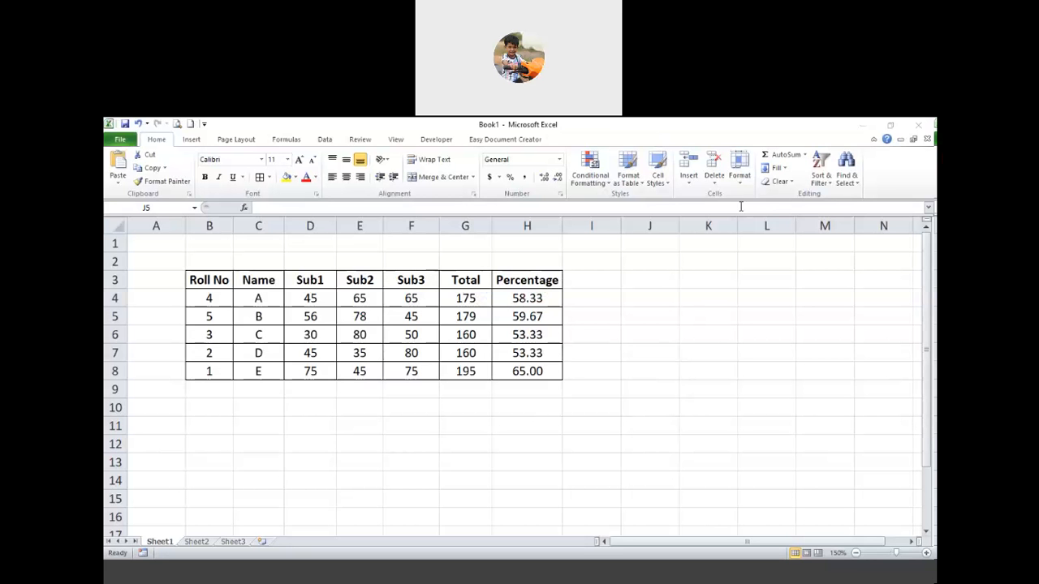
left_click(455, 317)
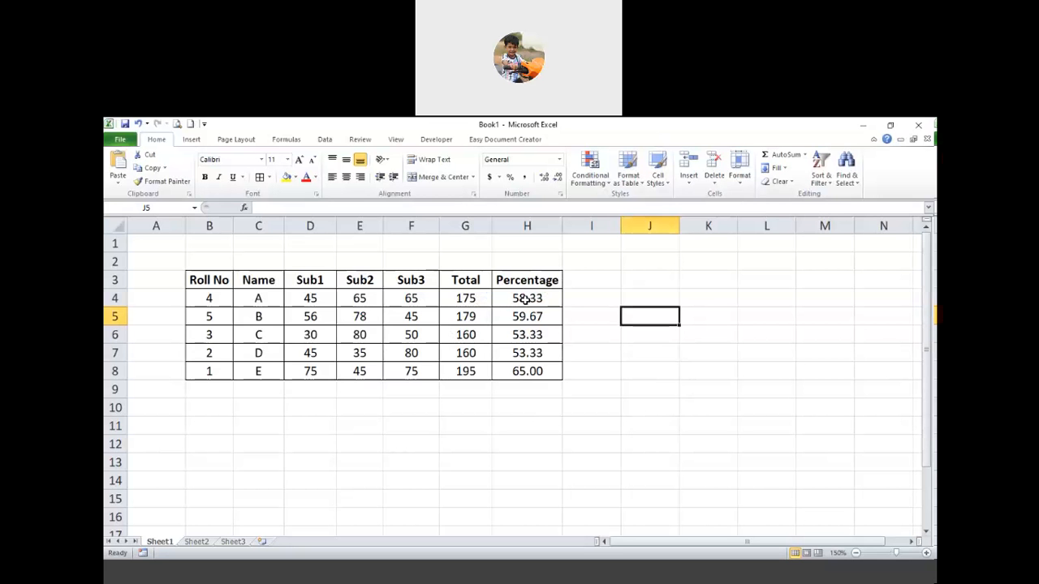
left_click(740, 187)
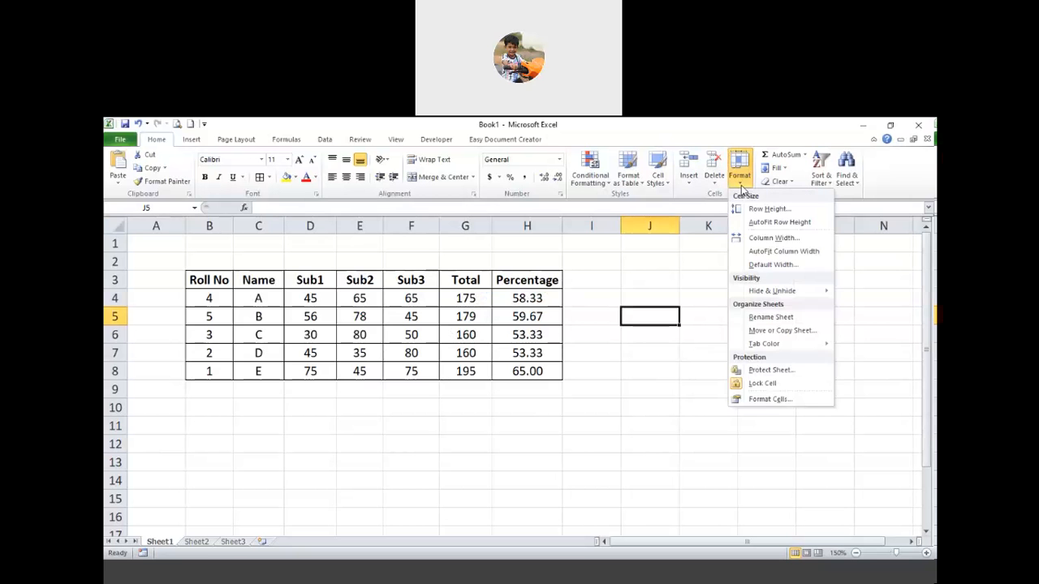
left_click(624, 416)
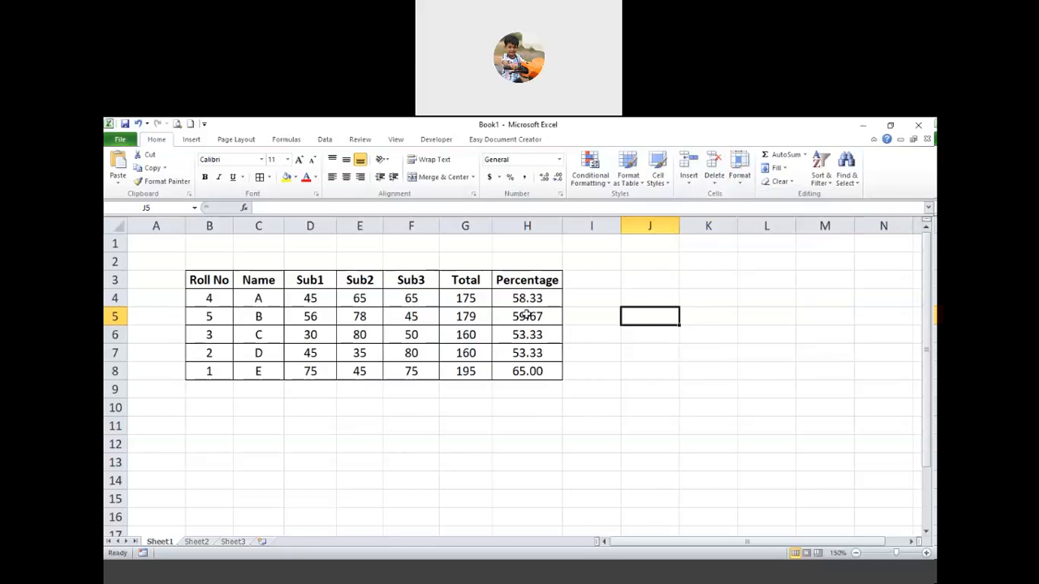
left_click(460, 341)
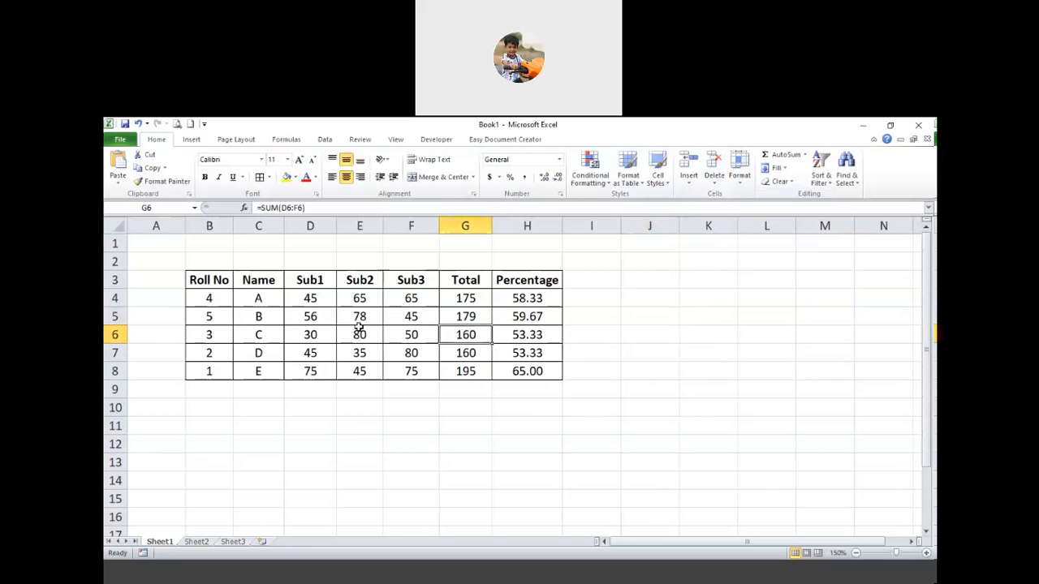
left_click_drag(192, 278, 513, 371)
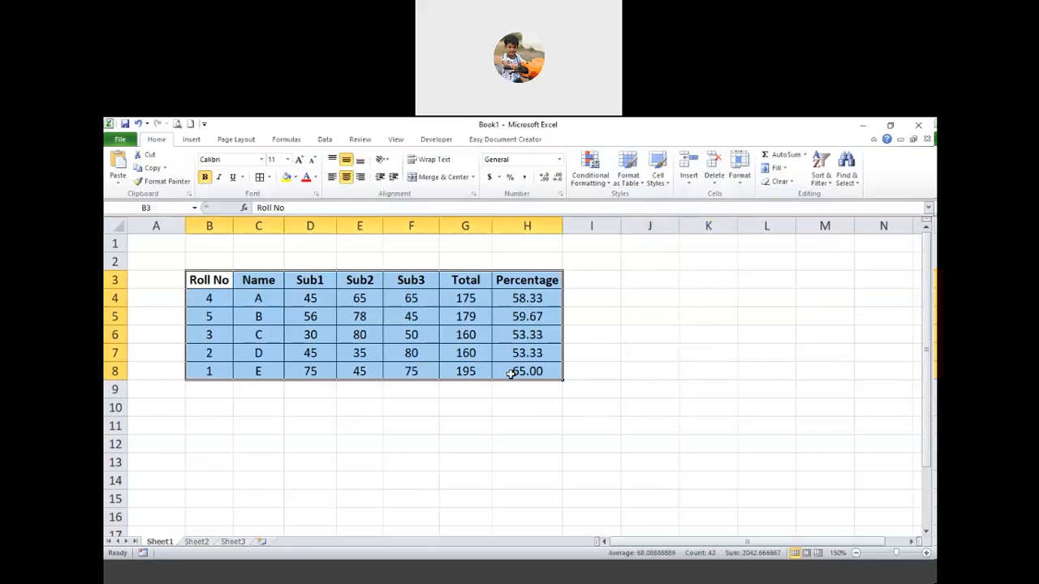
left_click(475, 358)
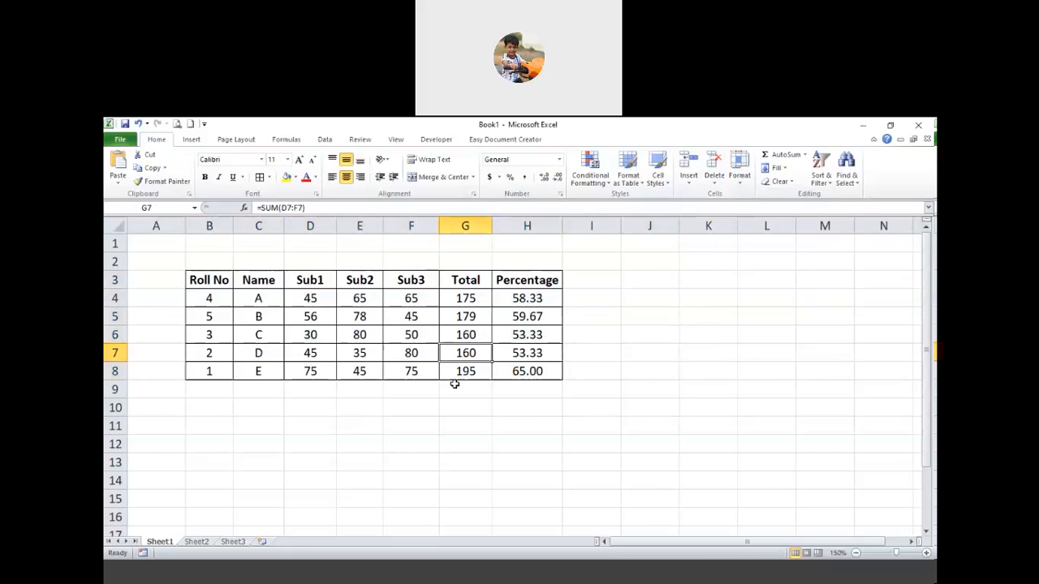
left_click(425, 282)
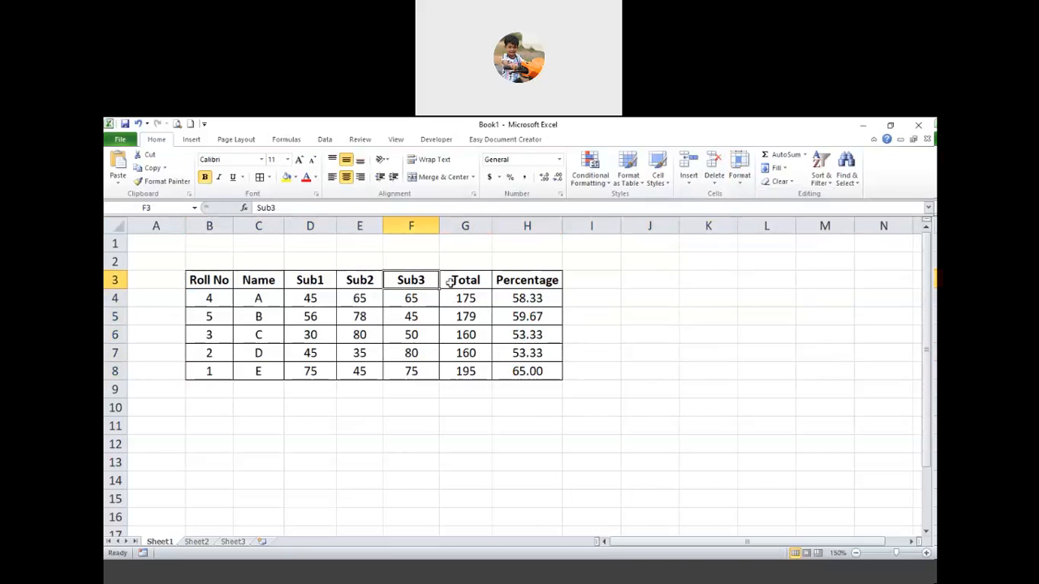
left_click(463, 280)
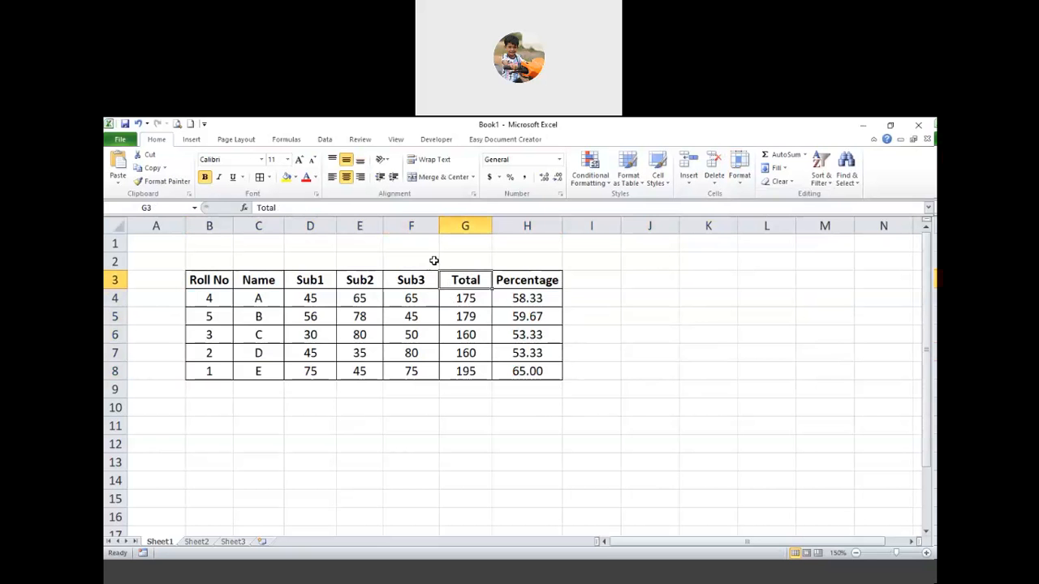
left_click(467, 426)
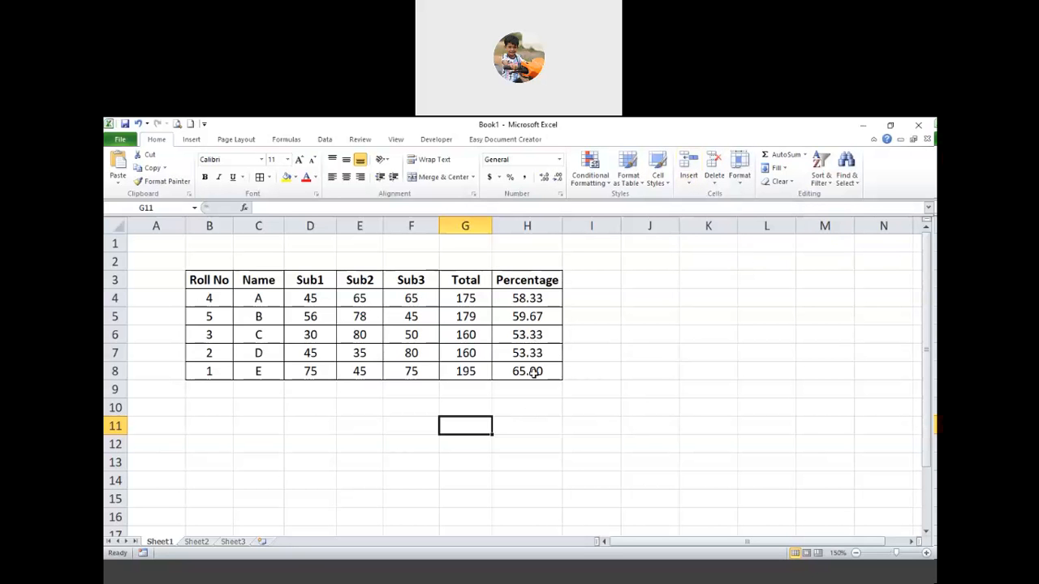
Step: Try inserting a blank sheet column before the Total column and undo the insertion
left_click(456, 223)
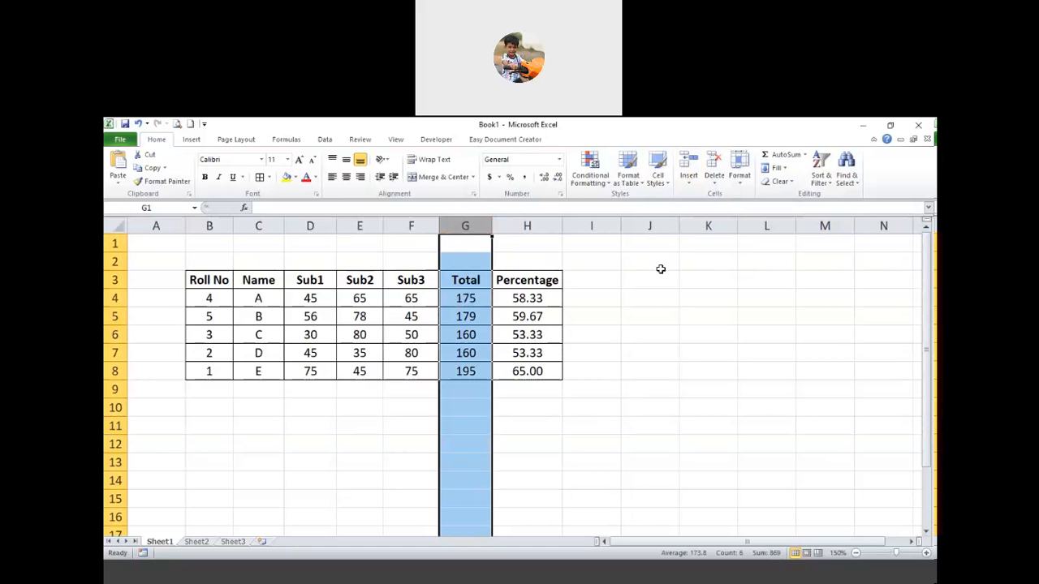
left_click(689, 184)
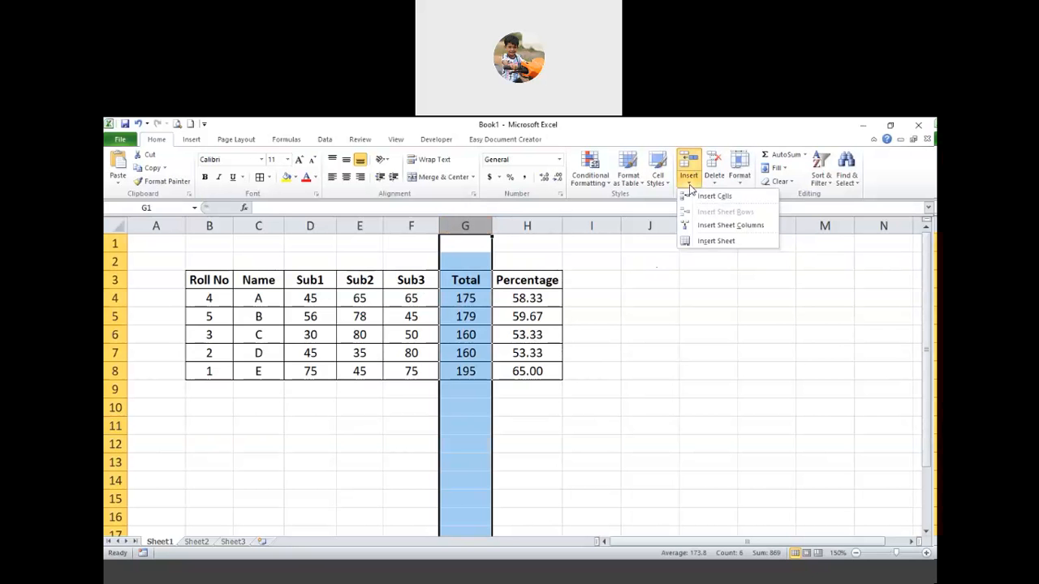
left_click(714, 226)
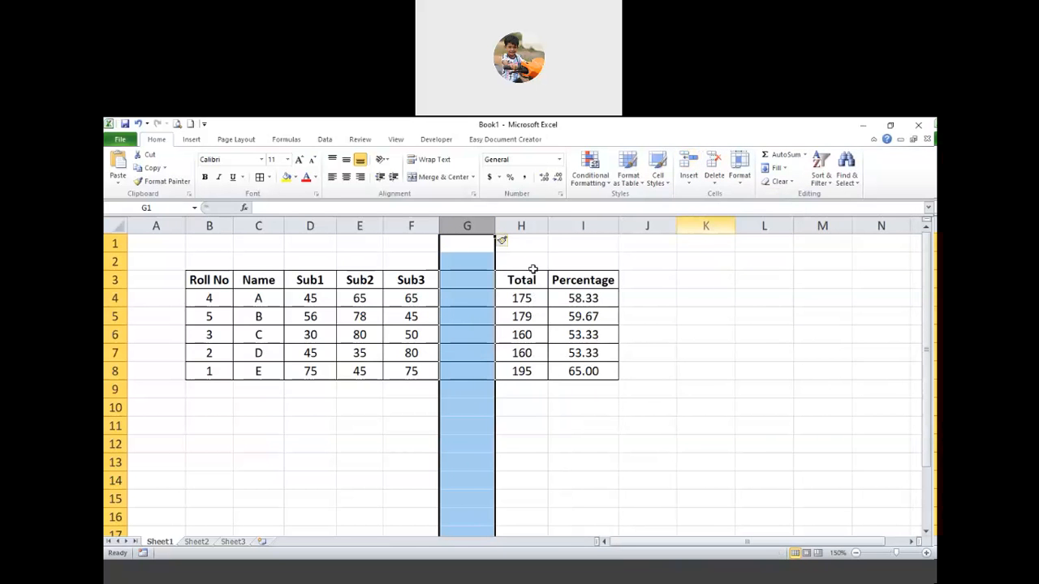
left_click(466, 282)
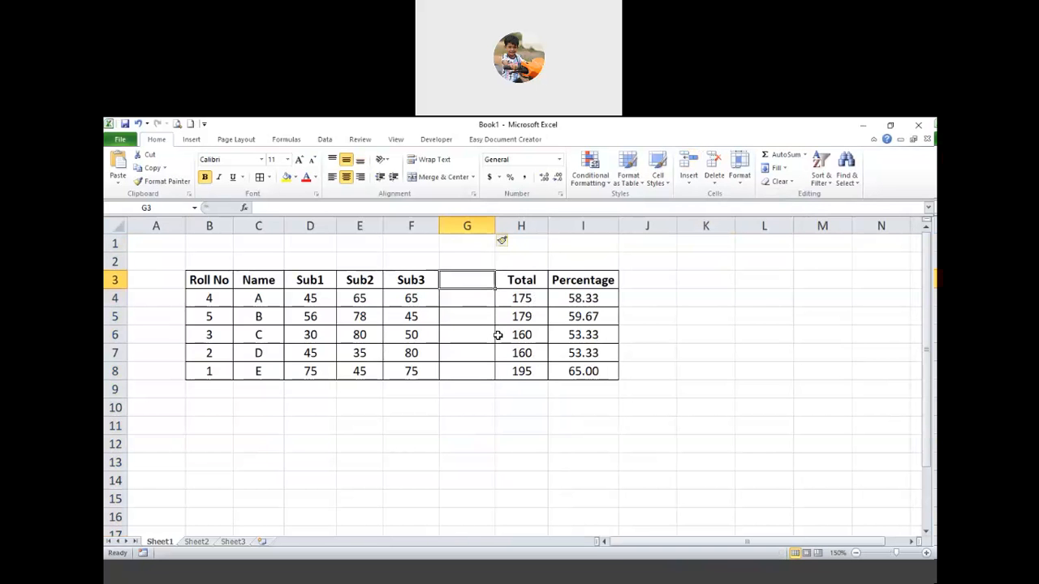
key("ctrl+z")
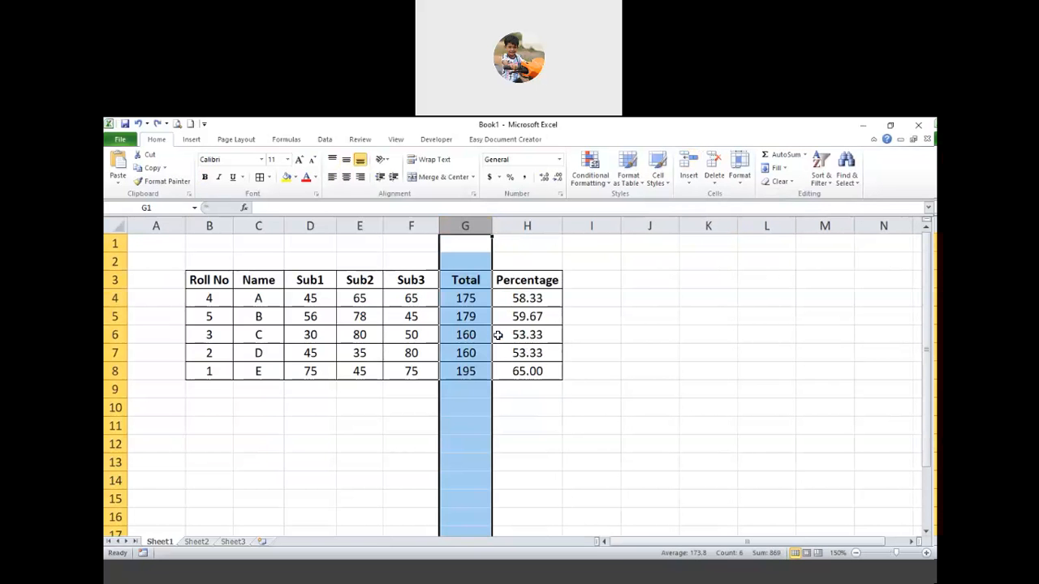
Step: Insert a blank sheet column before the Total column and give it the header Sub4 in row 3
left_click(690, 180)
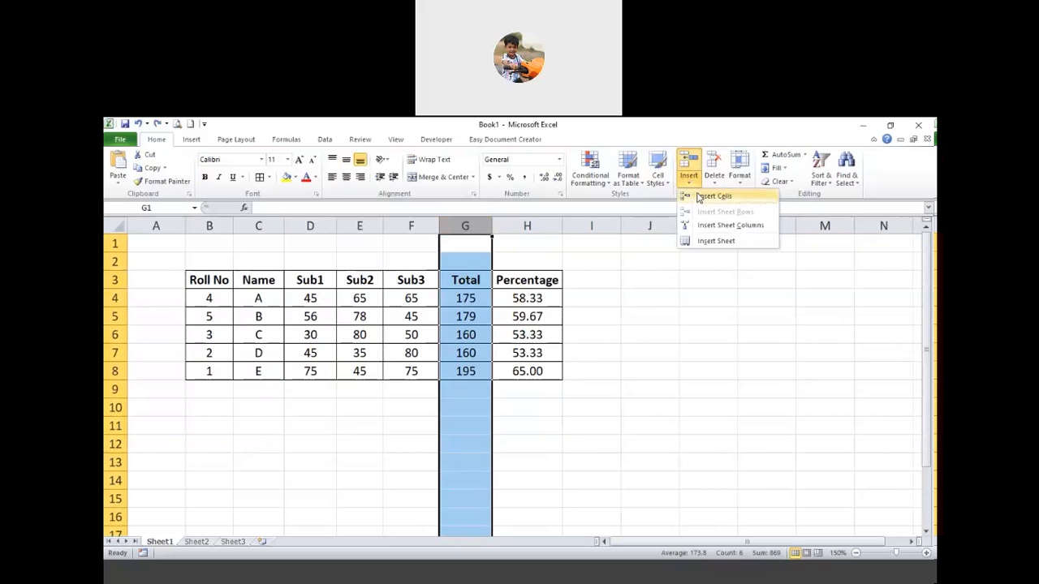
left_click(714, 225)
left_click(460, 336)
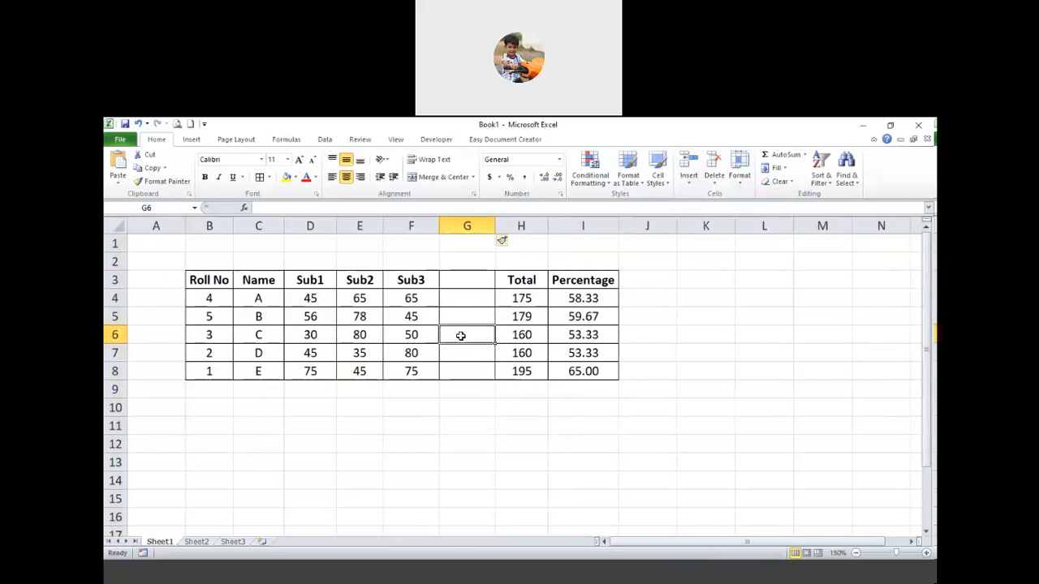
left_click(466, 280)
type("Su")
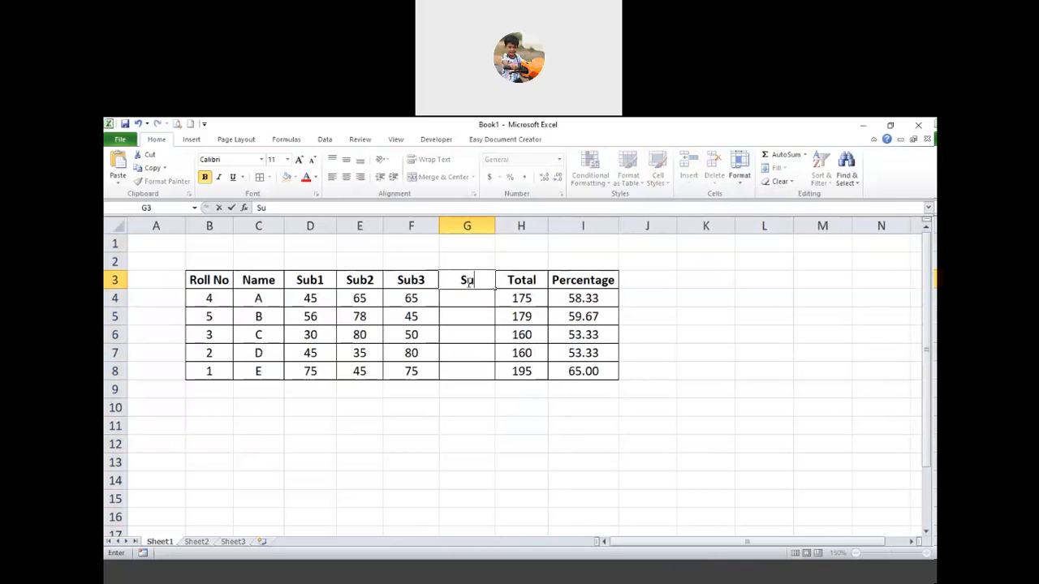
type("b4")
Step: Enter the Sub4 marks 45, 56, 80, 85 and 75 for students A to E
left_click(472, 295)
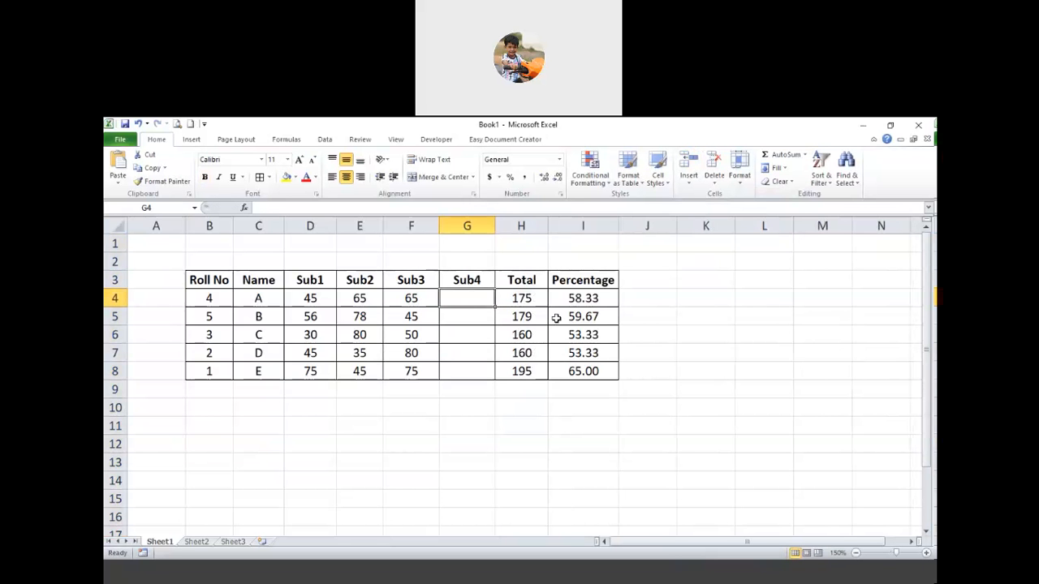
type("45")
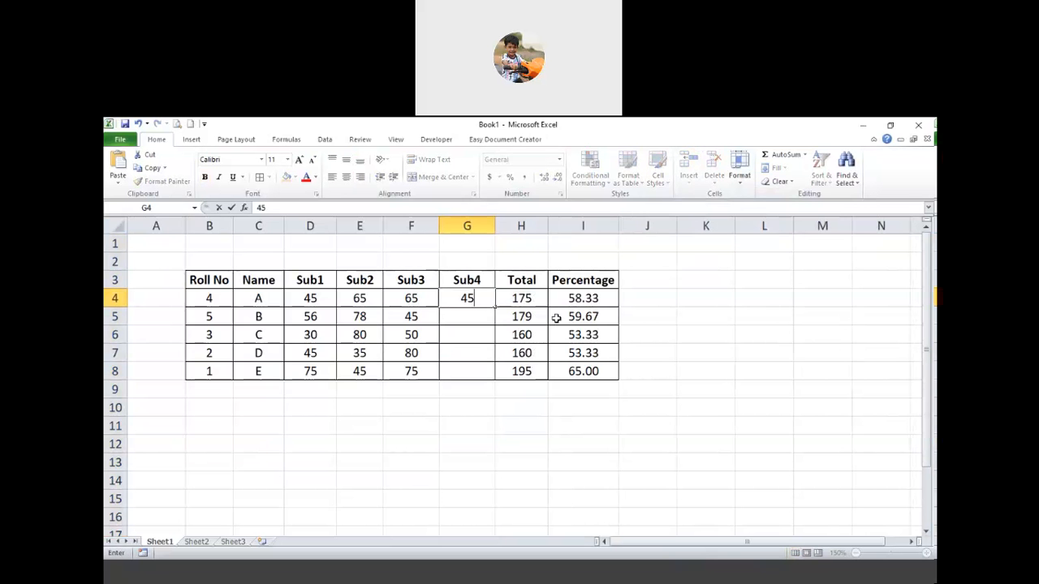
key("Return")
type("56")
key("Return")
type("80")
key("Return")
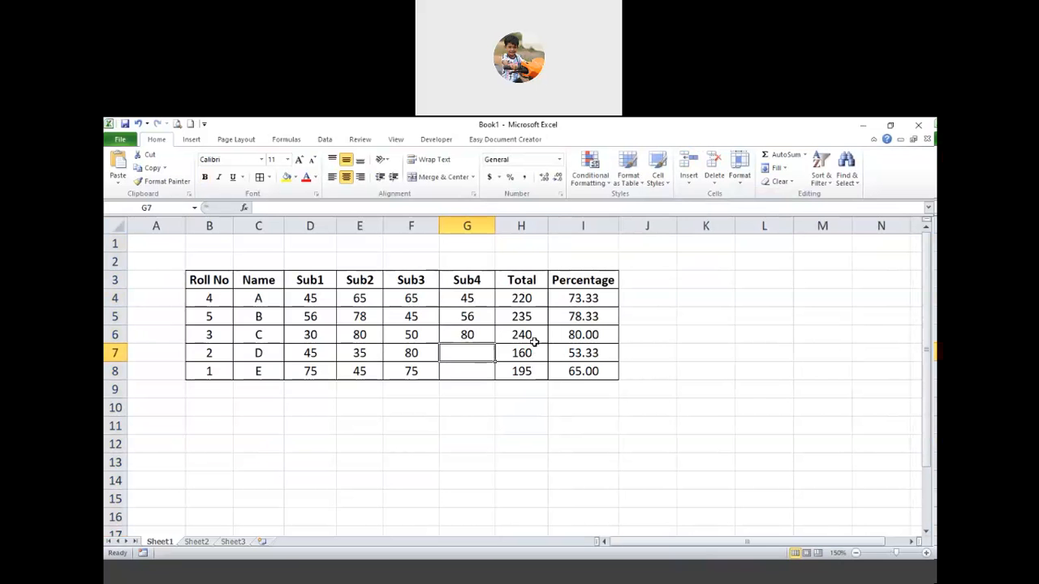
type("85")
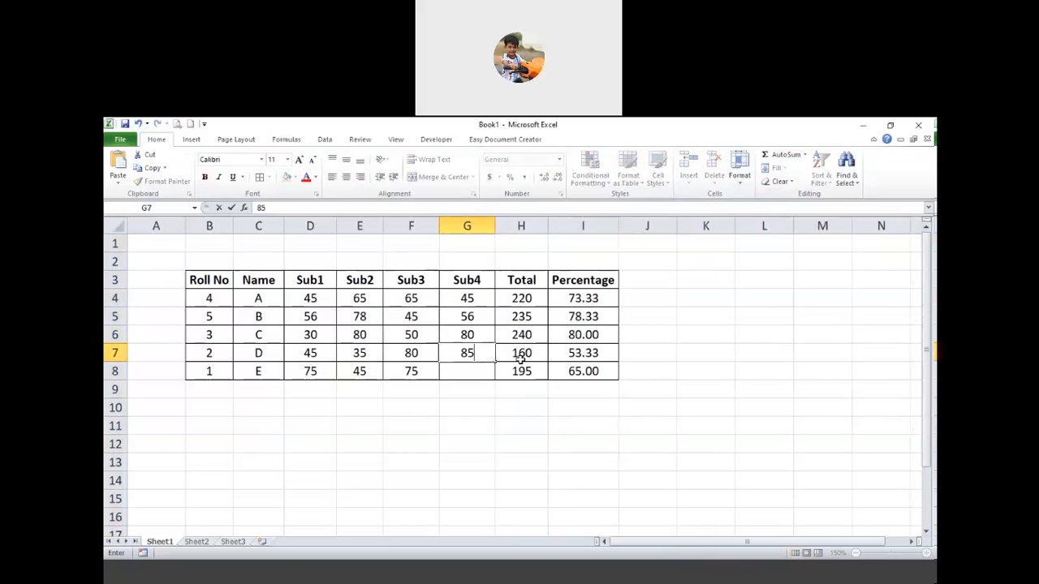
key("Return")
type("75")
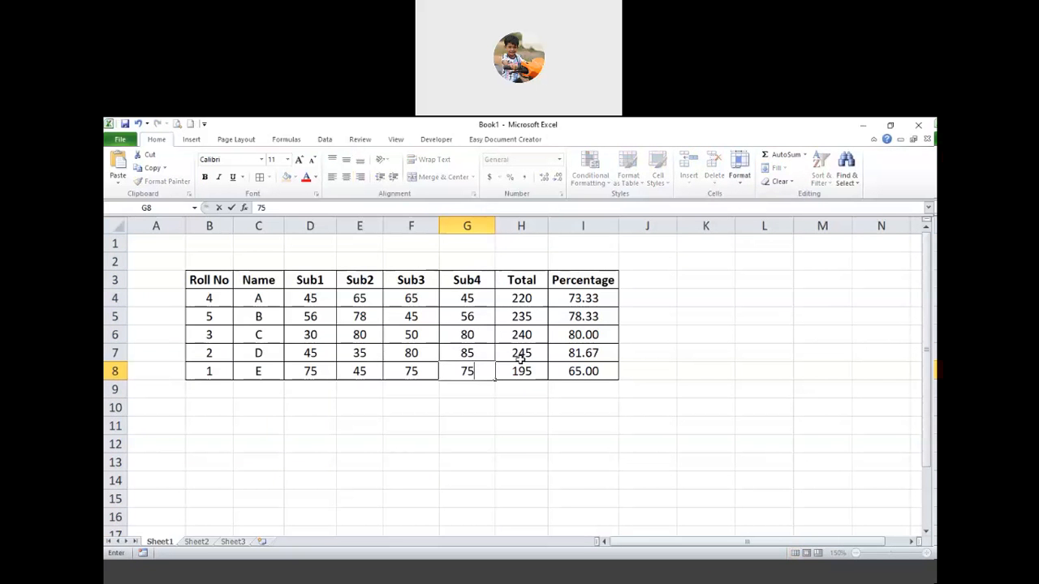
key("Return")
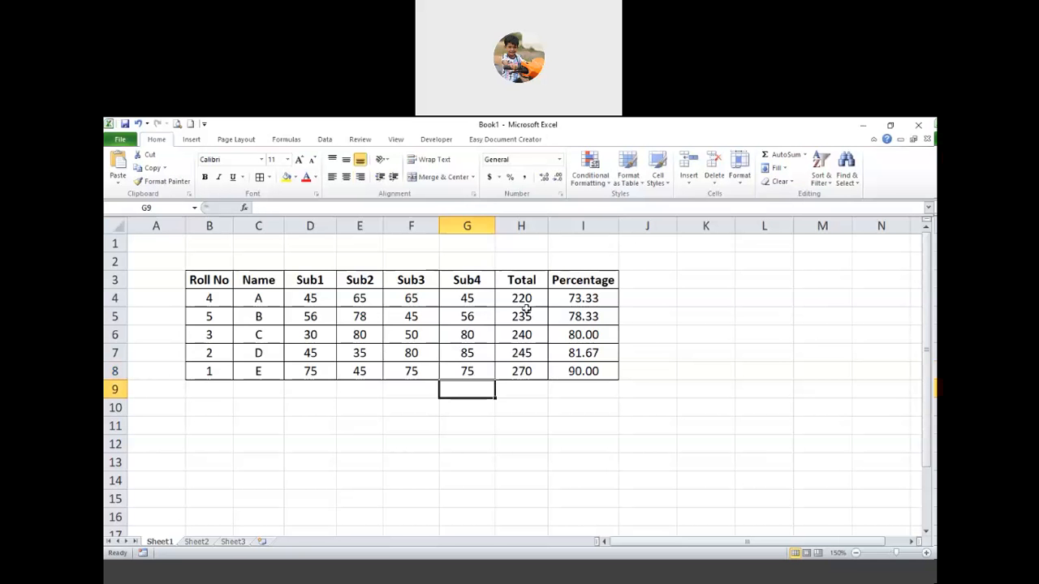
left_click(524, 369)
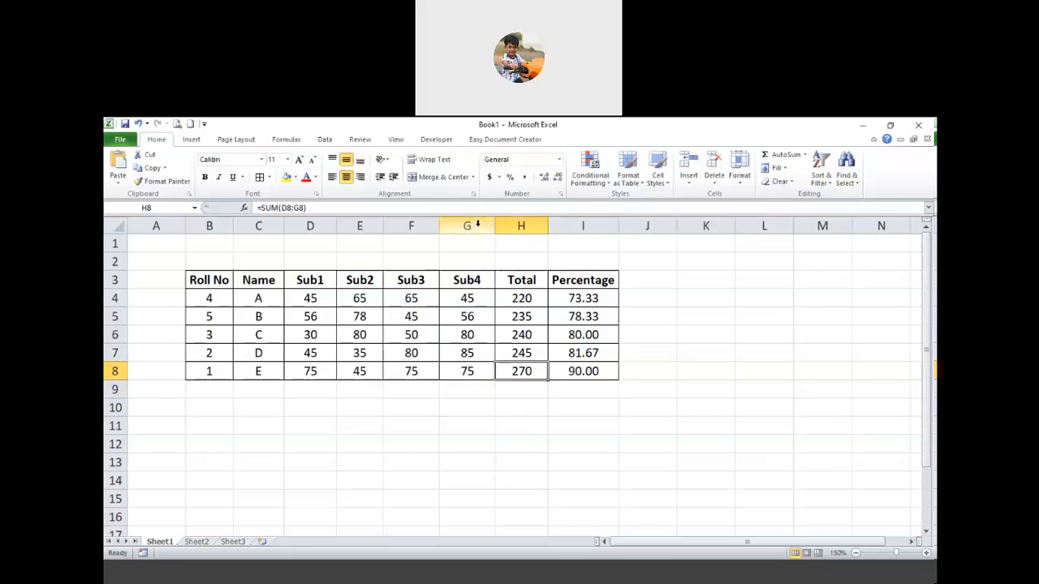
left_click(478, 225)
left_click(310, 426)
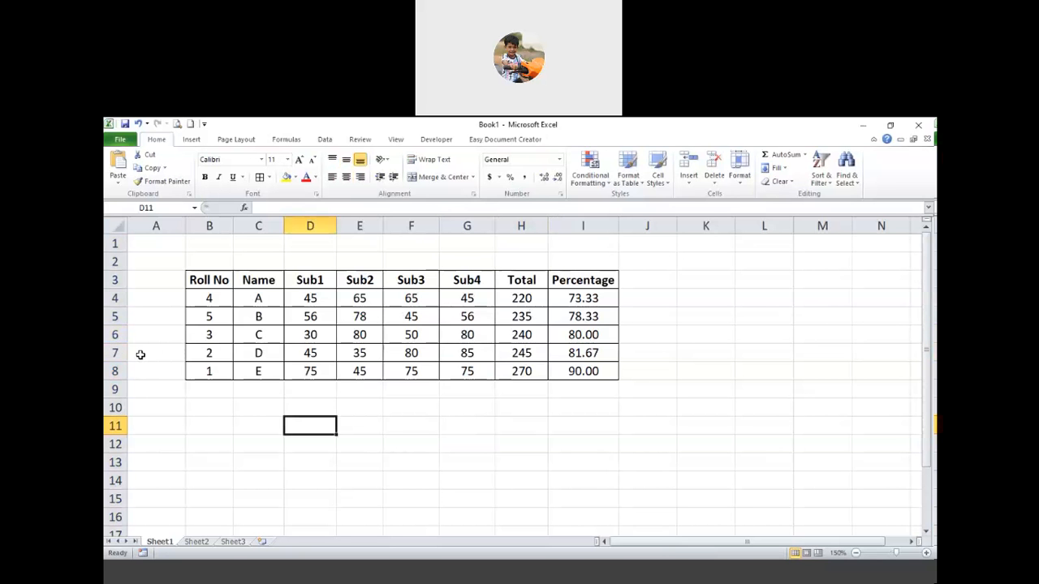
Step: Insert a blank sheet row at row 7, directly above student D's record
left_click(114, 352)
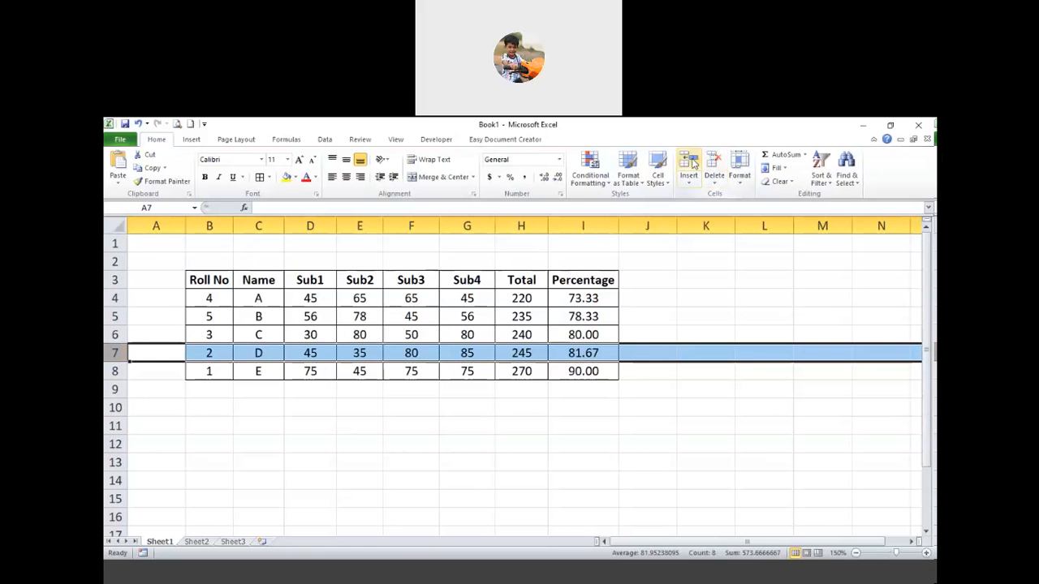
left_click(689, 168)
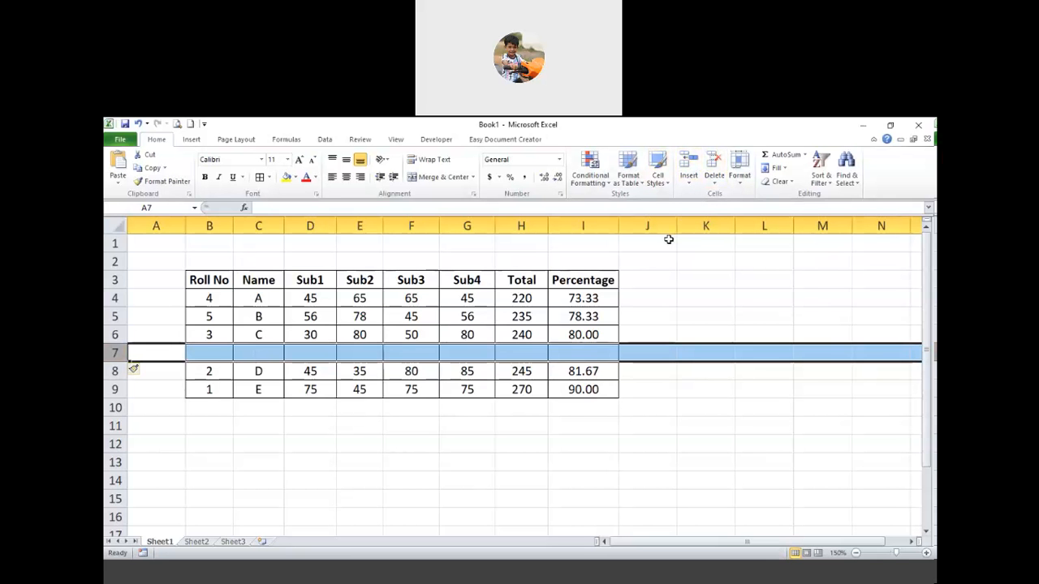
left_click(347, 449)
left_click(115, 354)
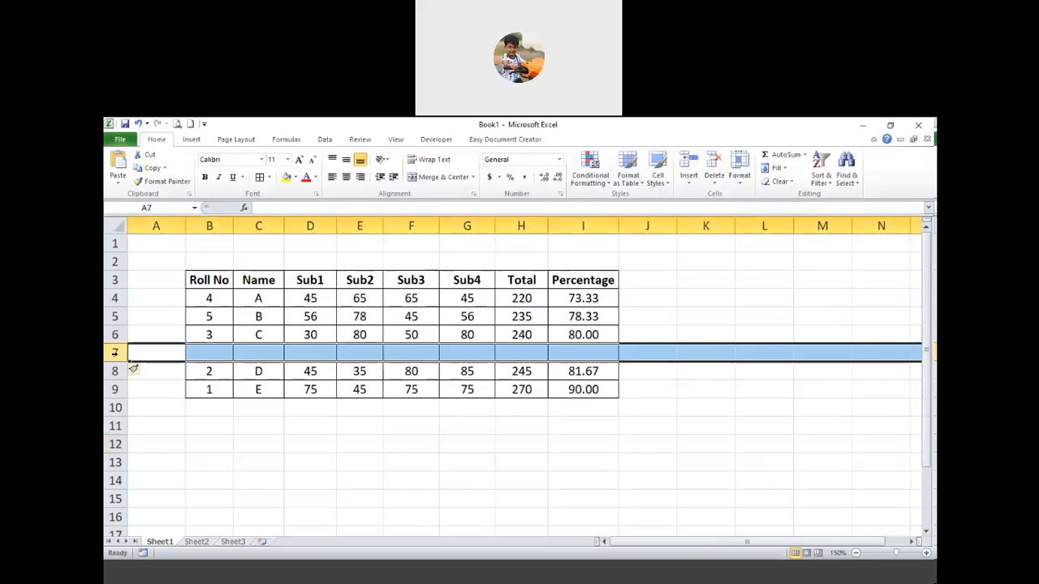
left_click(411, 225)
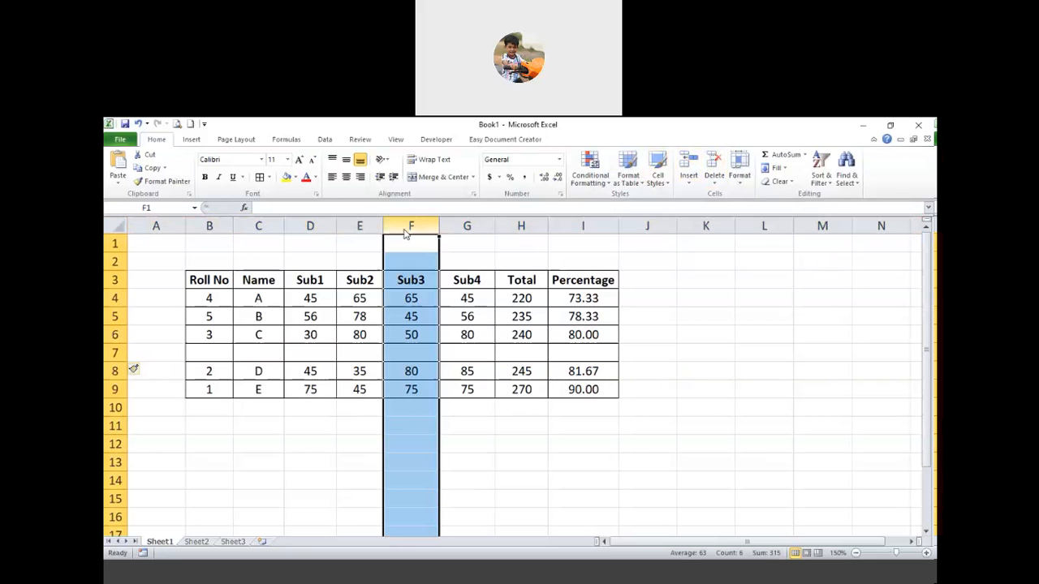
left_click(690, 189)
left_click(688, 165)
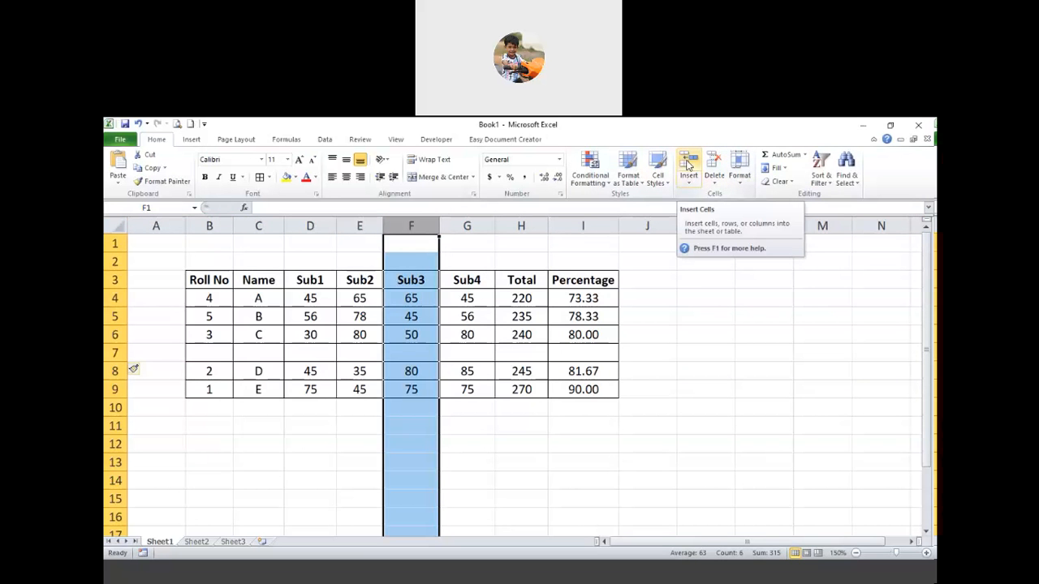
left_click(316, 429)
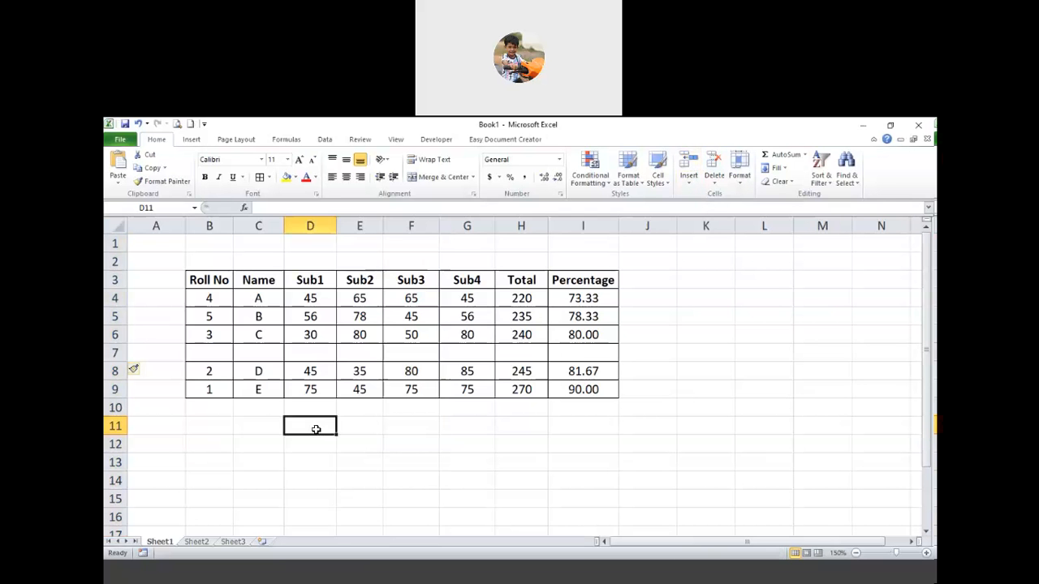
Step: Enter 6 as the roll number in the blank row between students C and D
left_click(220, 352)
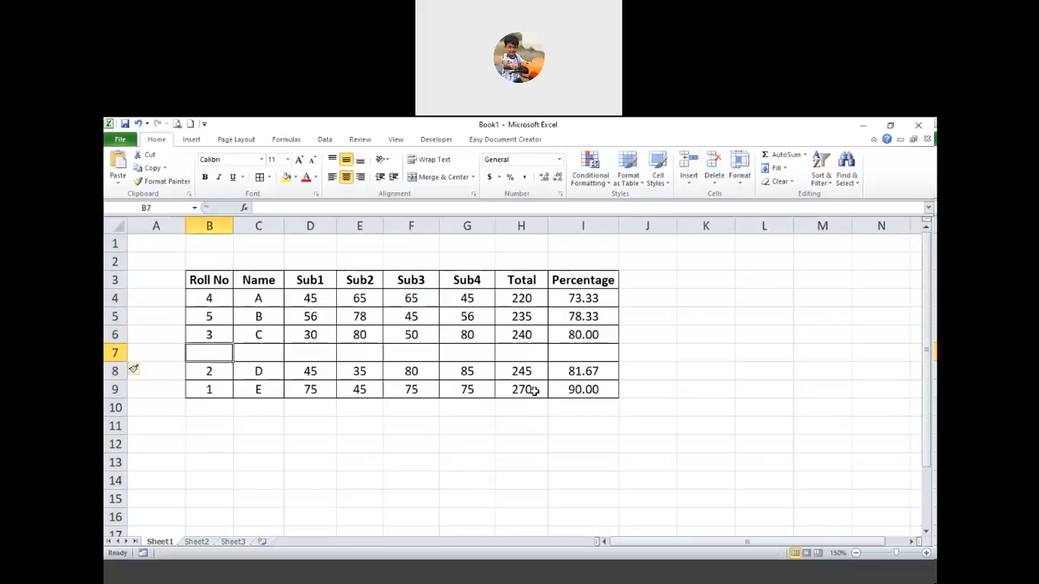
type("6")
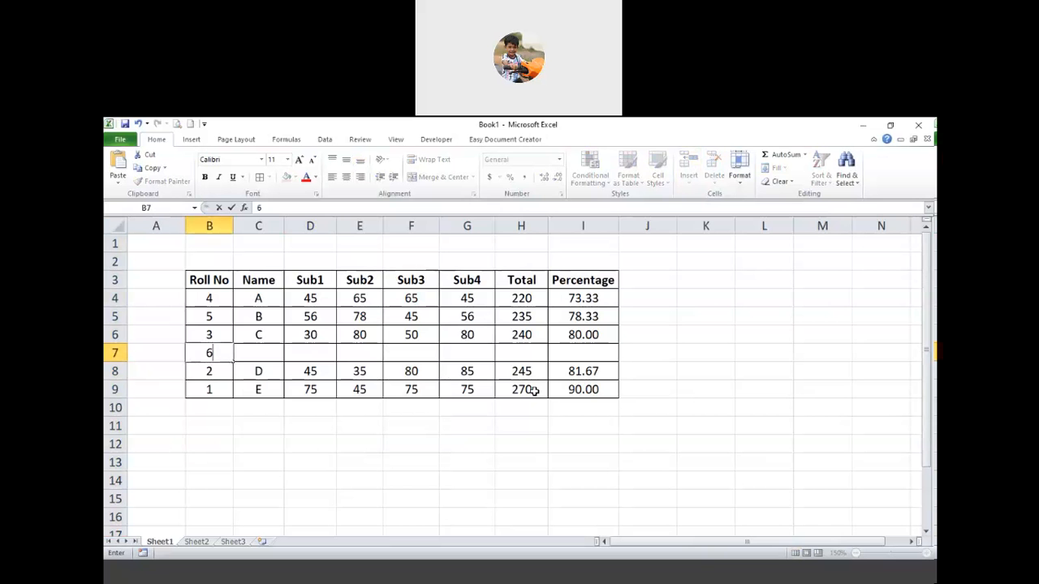
key("Tab")
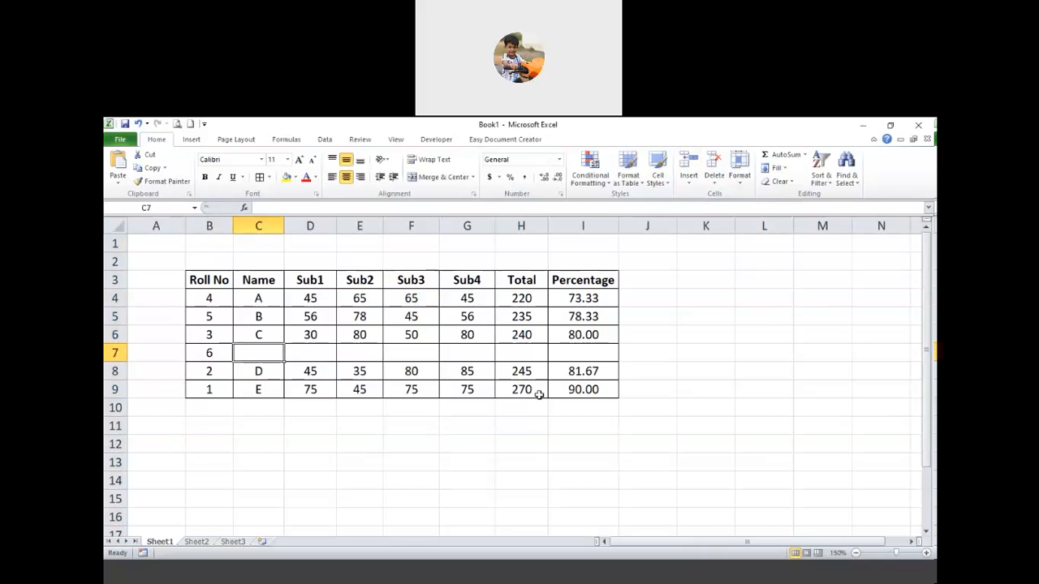
left_click_drag(213, 387, 223, 305)
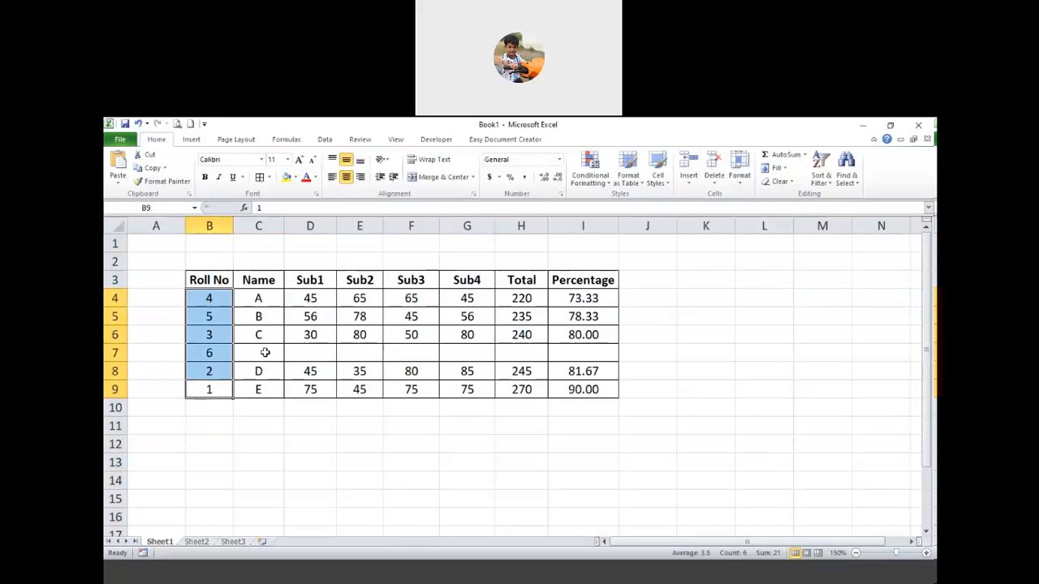
Step: Complete the roll number 6 record with the name F and marks 45, 56, 75 and 80 for Sub1 to Sub4
left_click(265, 352)
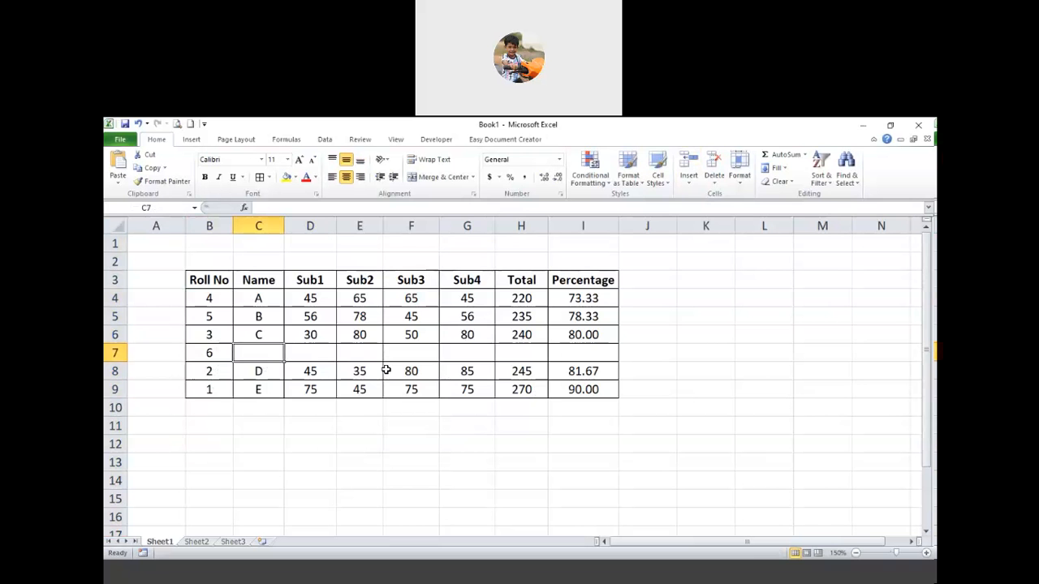
type("F")
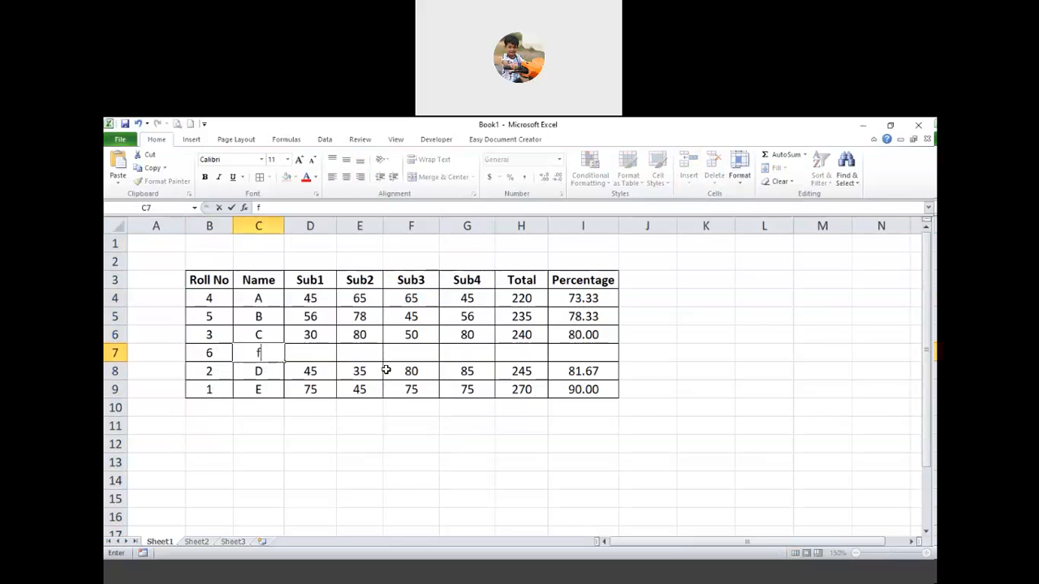
key("Tab")
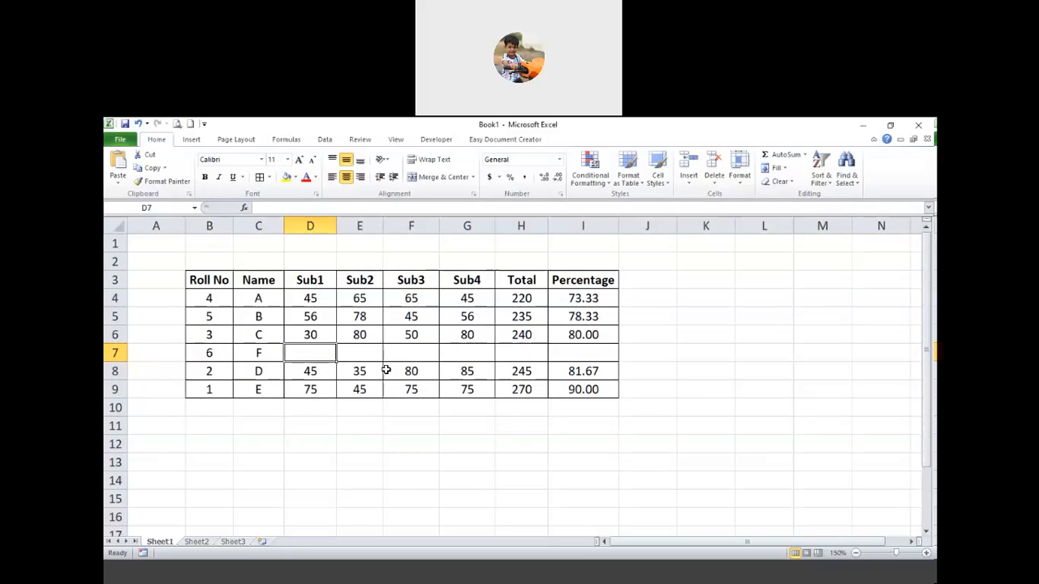
type("45")
key("Tab")
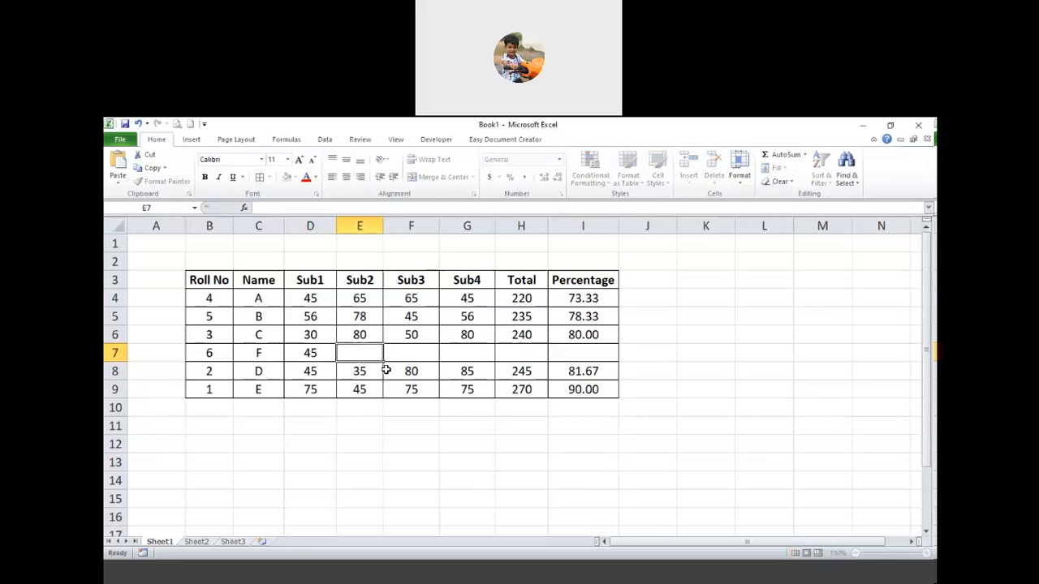
type("56")
key("Tab")
type("75")
key("Tab")
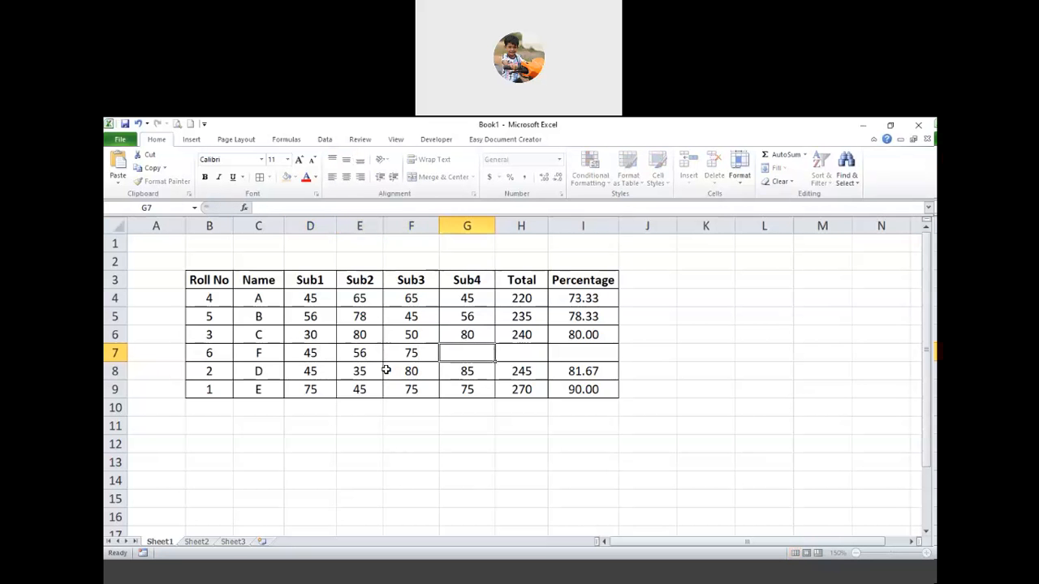
type("80")
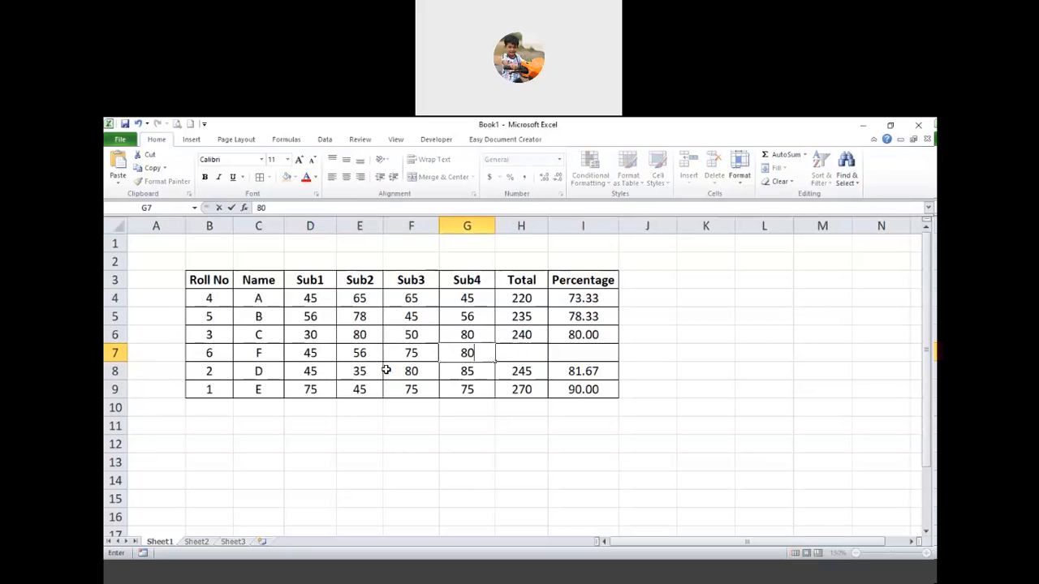
key("Tab")
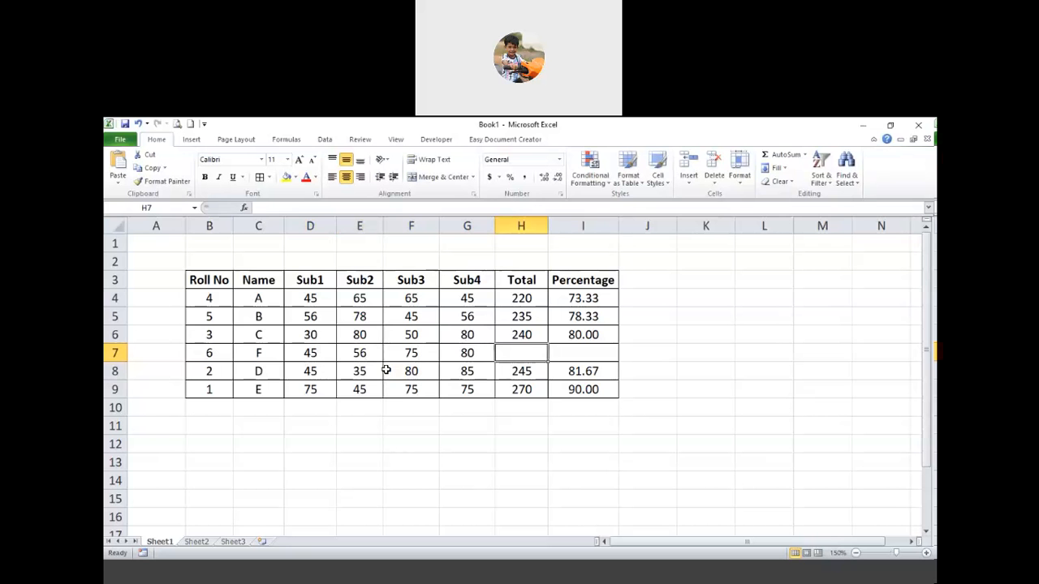
Step: Copy the Total formula from student C's row down into student F's row
left_click(538, 334)
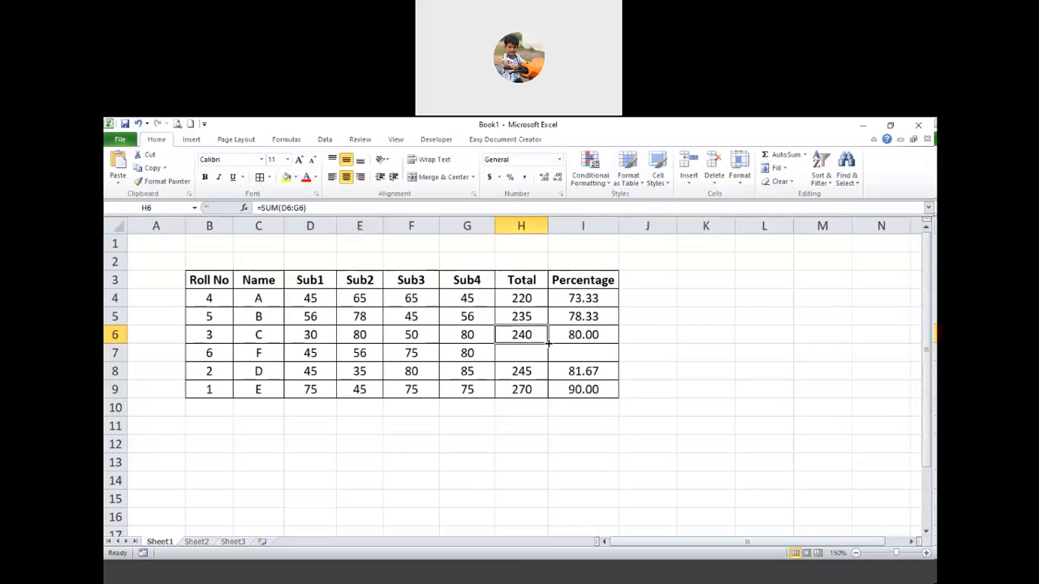
left_click_drag(548, 343, 547, 355)
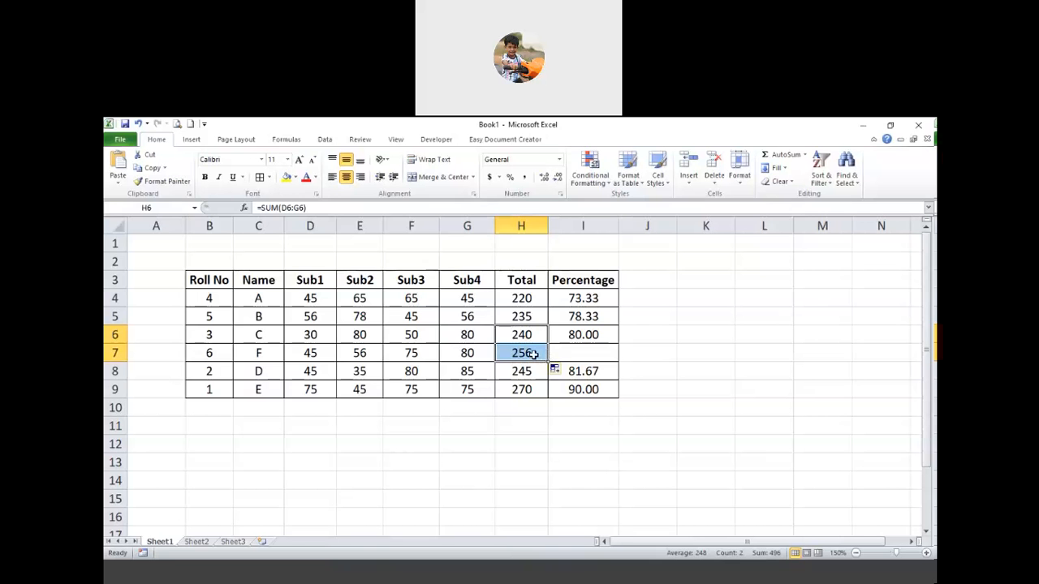
left_click(533, 355)
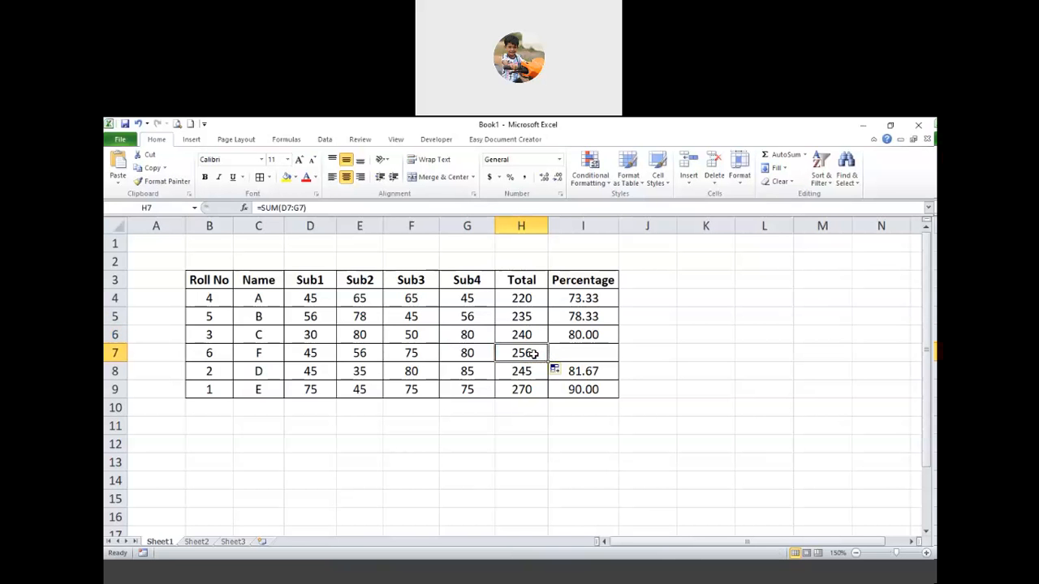
Step: Examine how the SUM formulas in the Total column for students A and B cover the Sub1 to Sub4 marks
left_click_drag(321, 302, 483, 299)
left_click(518, 299)
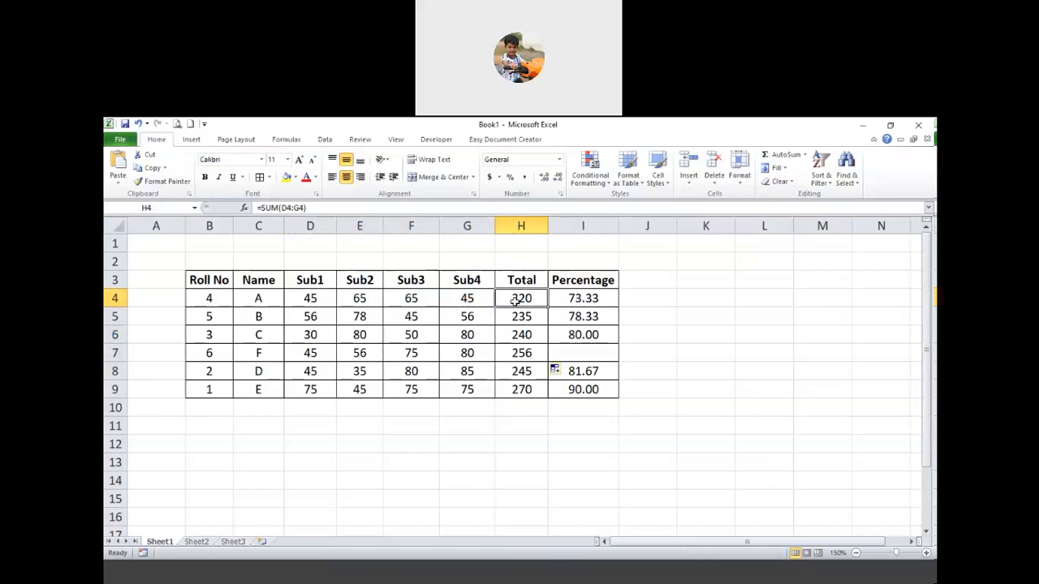
left_click_drag(320, 318, 476, 385)
left_click(522, 299)
left_click(524, 317)
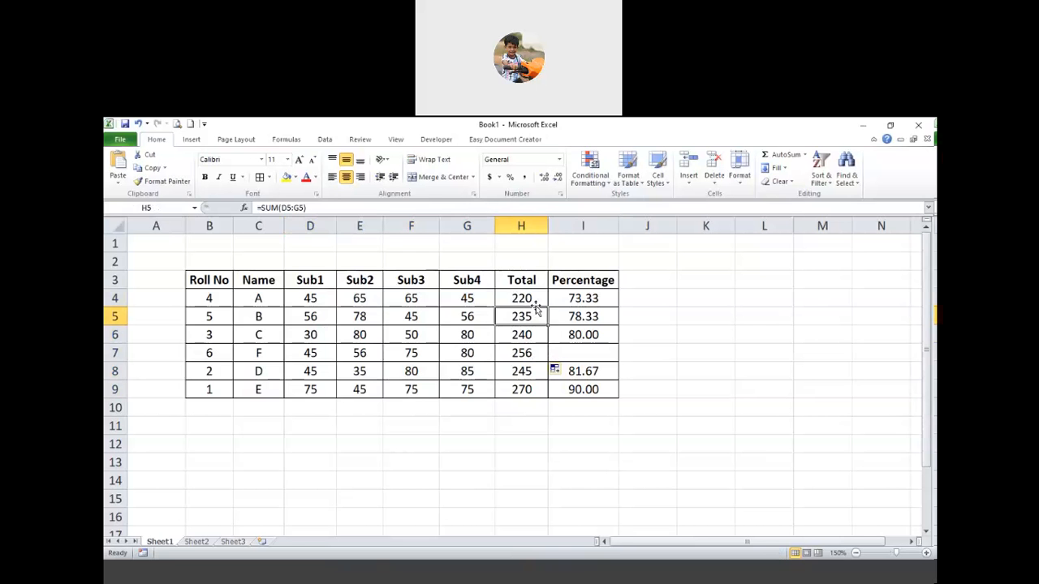
left_click(535, 304)
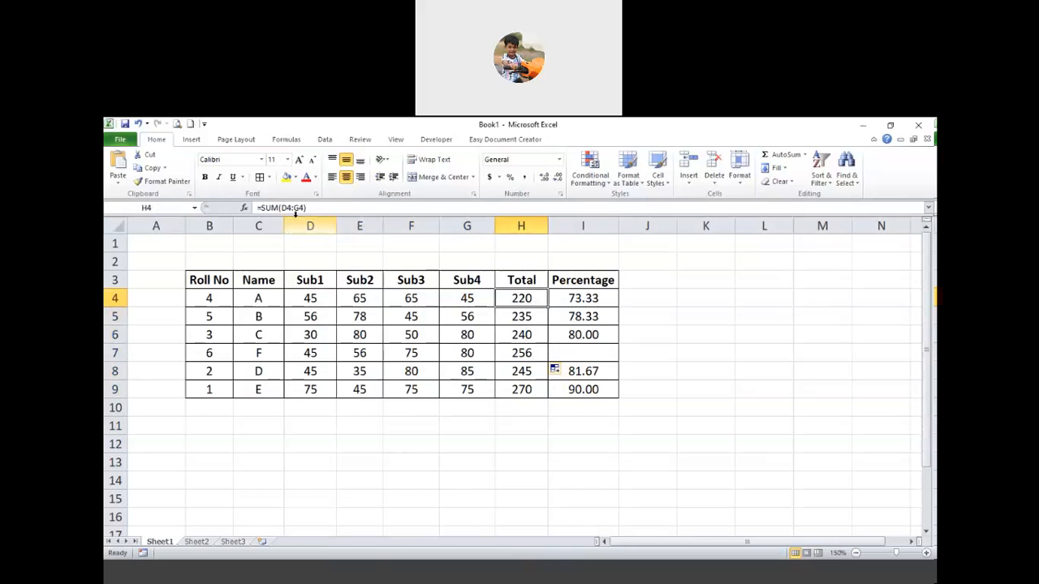
left_click_drag(309, 209, 255, 208)
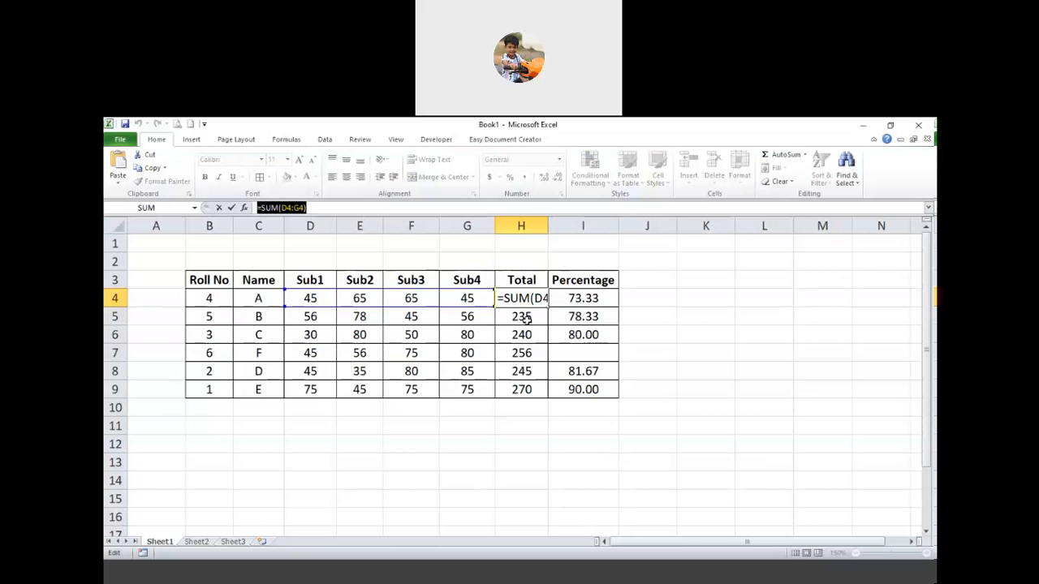
left_click(526, 319)
key("Escape")
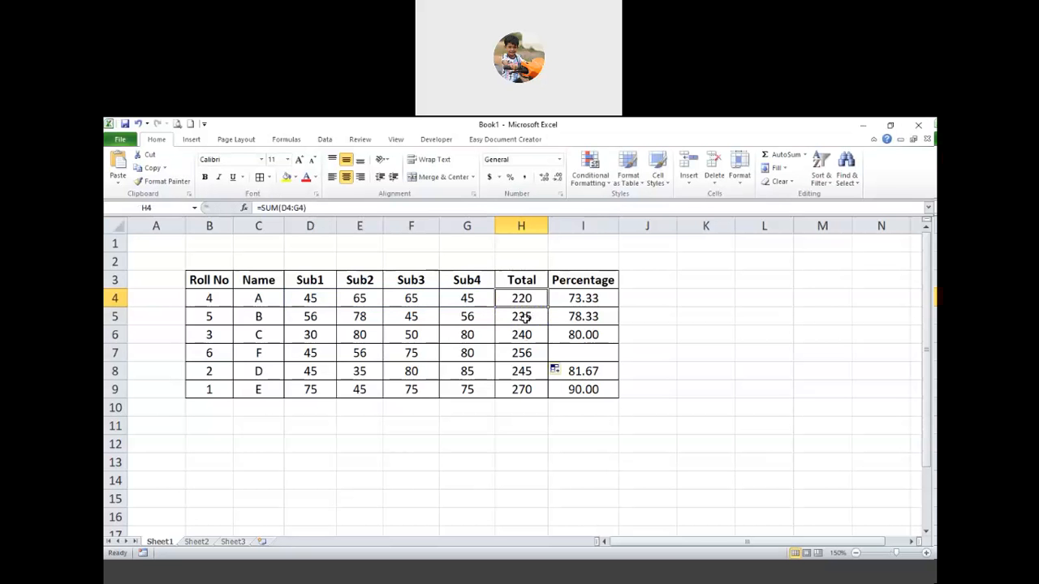
left_click(526, 320)
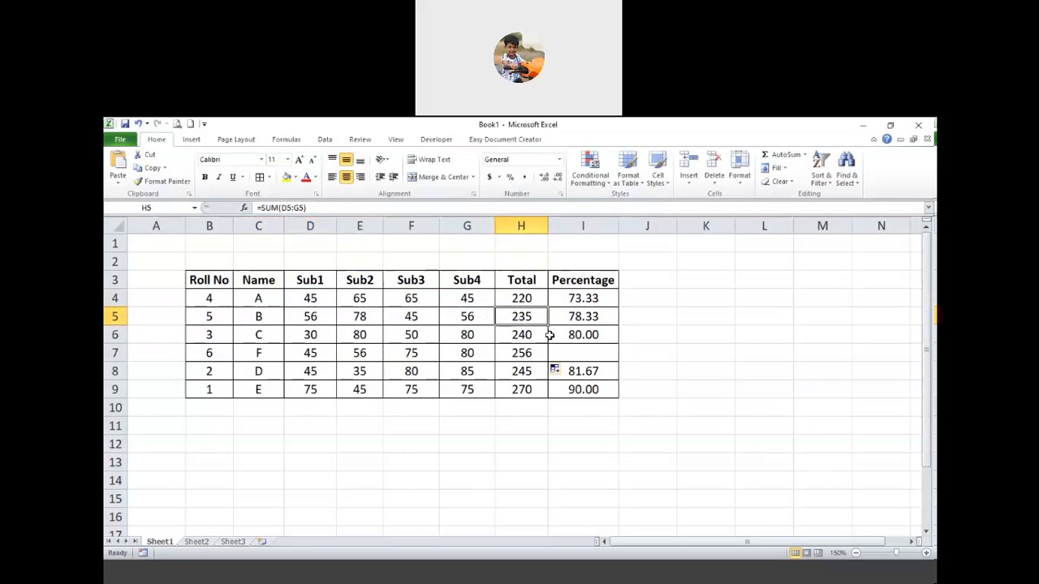
Step: Copy the Percentage formula from student C's row down into student F's row
left_click(576, 354)
left_click(584, 333)
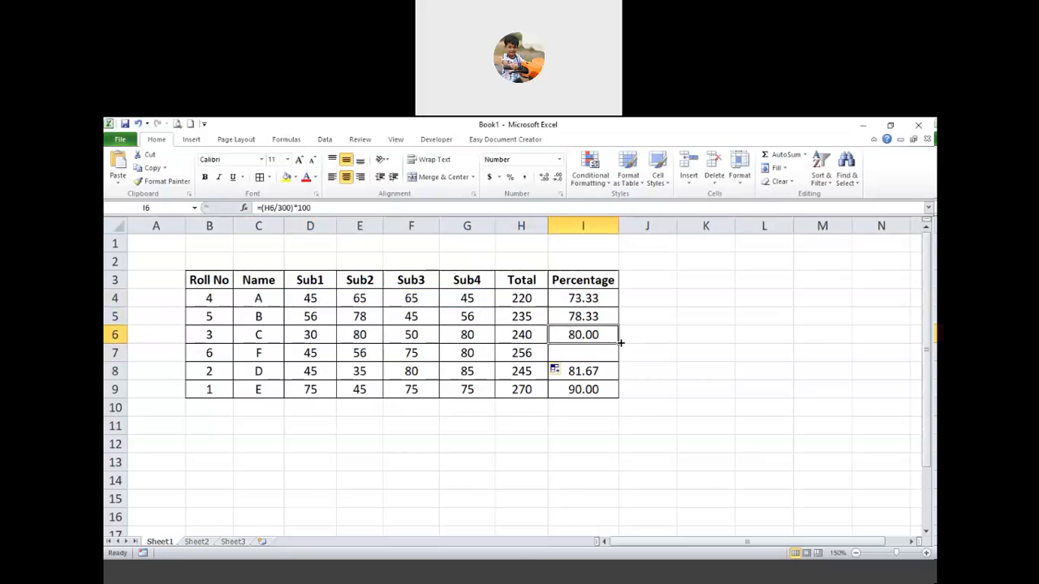
left_click_drag(620, 342, 621, 362)
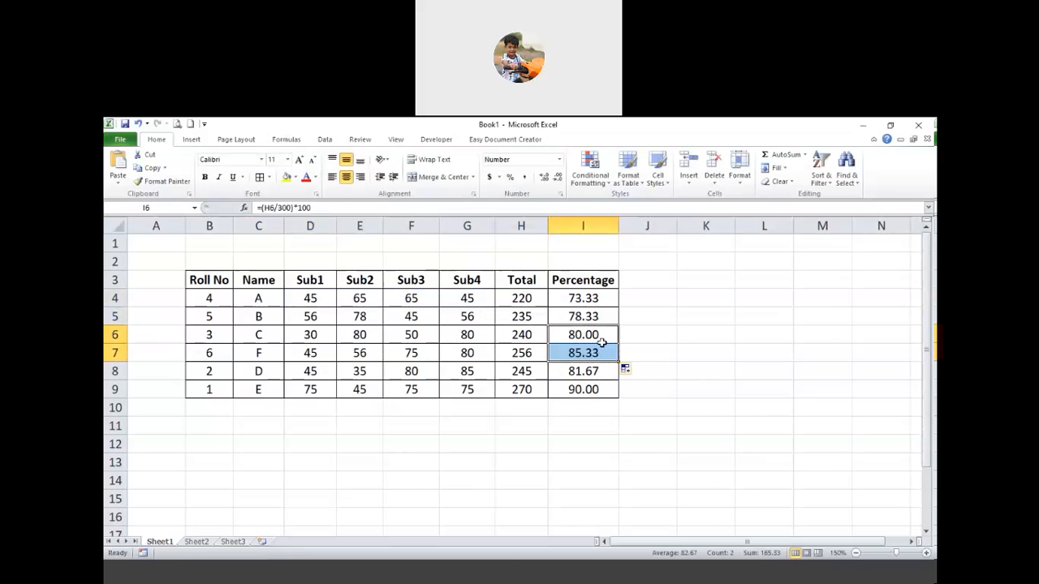
left_click(602, 357)
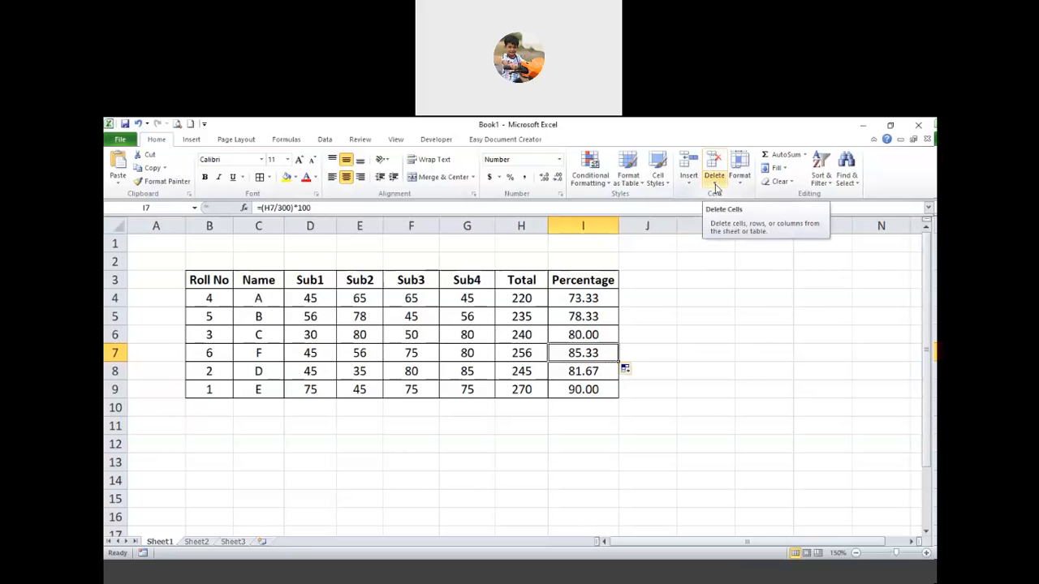
Step: Delete the entire sheet row 7 containing student F's record
left_click(323, 374)
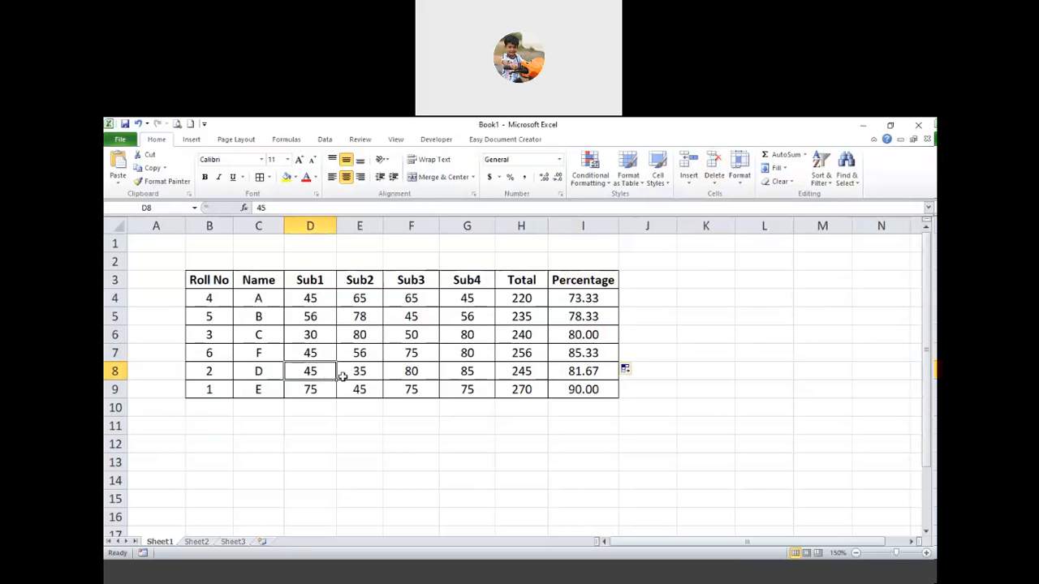
left_click(115, 352)
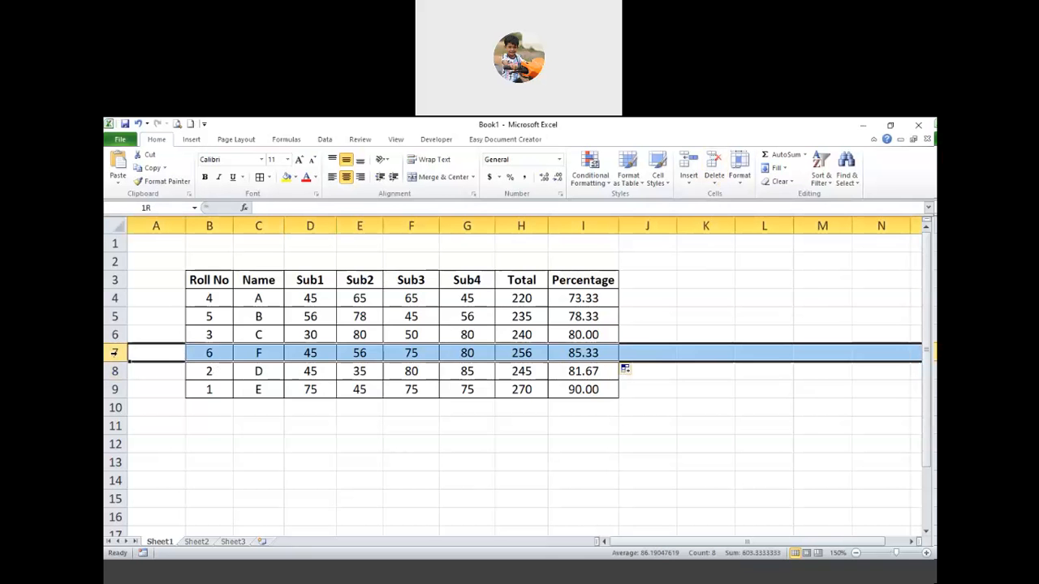
left_click(711, 162)
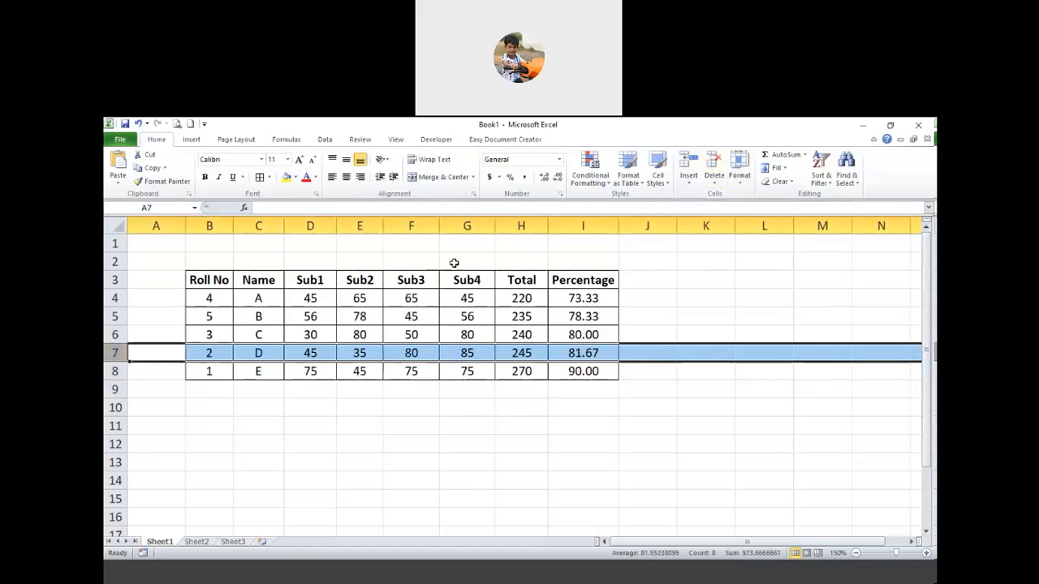
Step: Delete the entire Sub4 column from the sheet
left_click(464, 228)
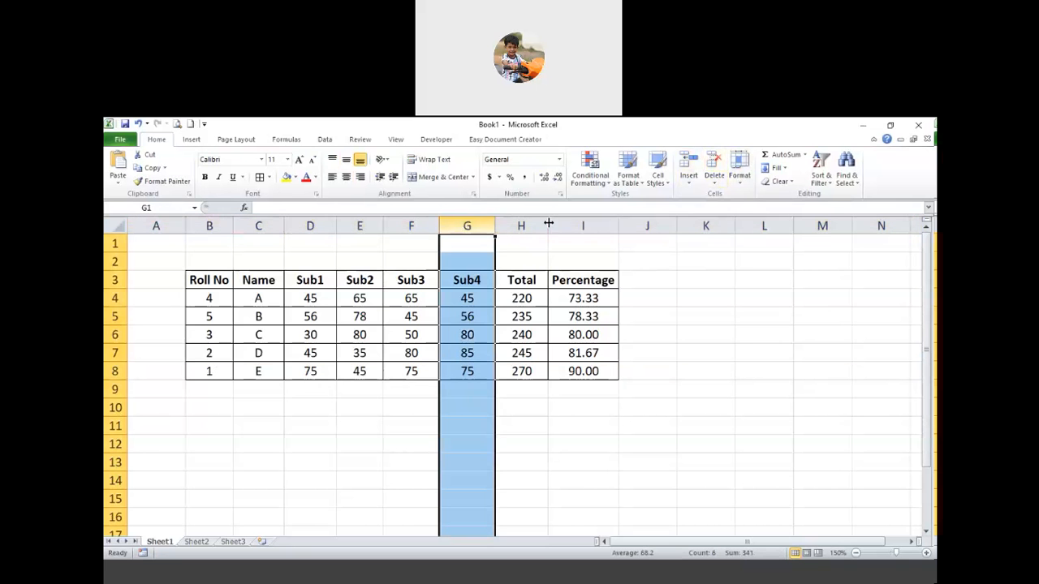
left_click(713, 162)
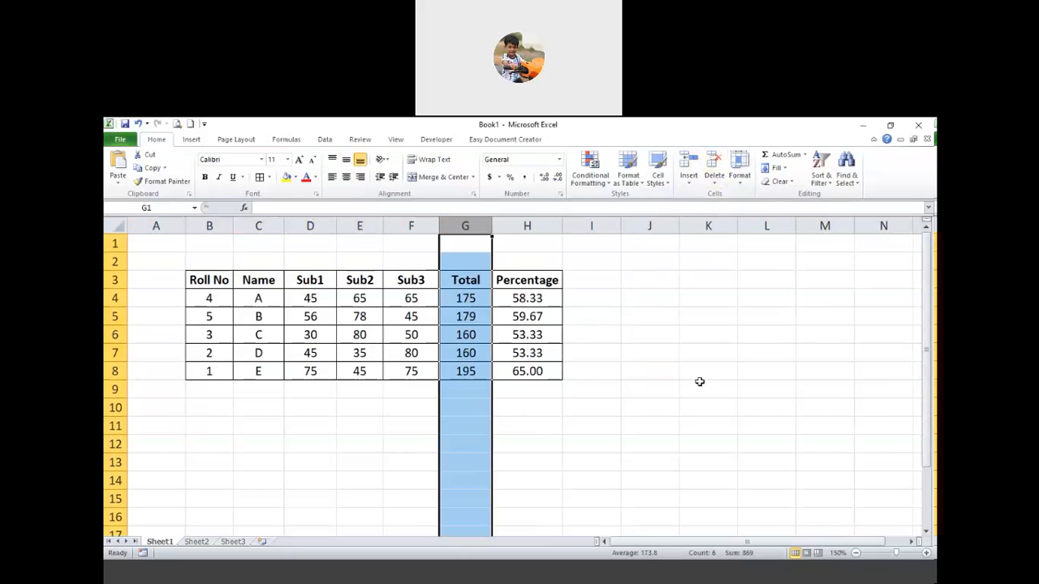
left_click(671, 366)
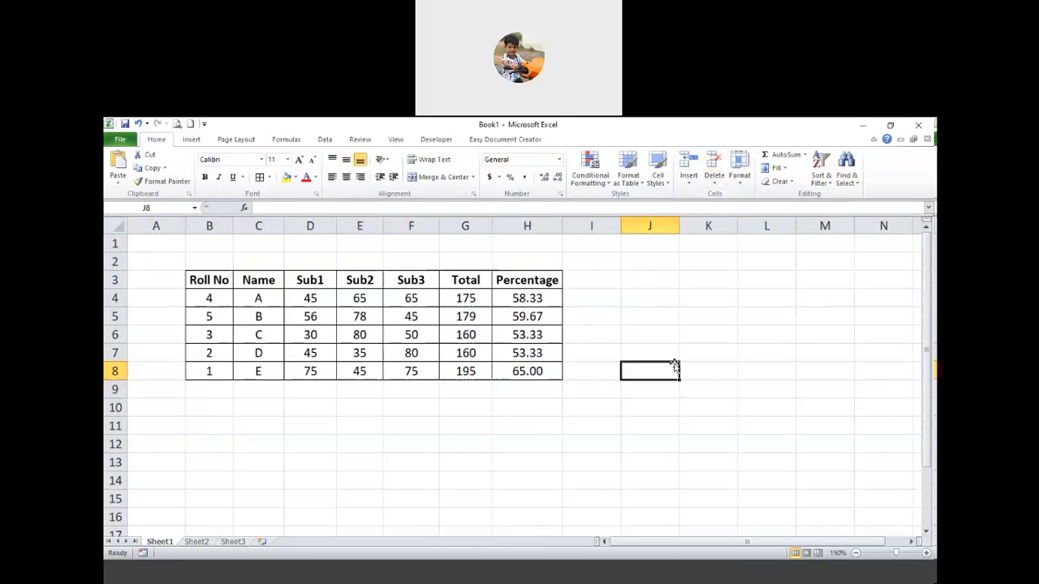
Step: AutoFit the column widths of Sub1, Sub2 and Sub3 to the contents of D3:F8
left_click(742, 182)
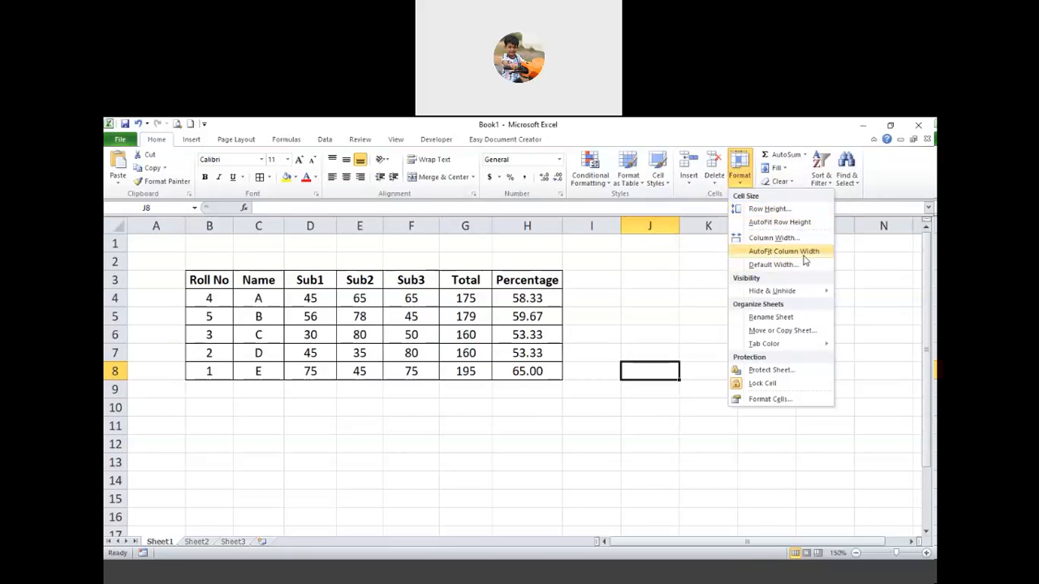
left_click(572, 419)
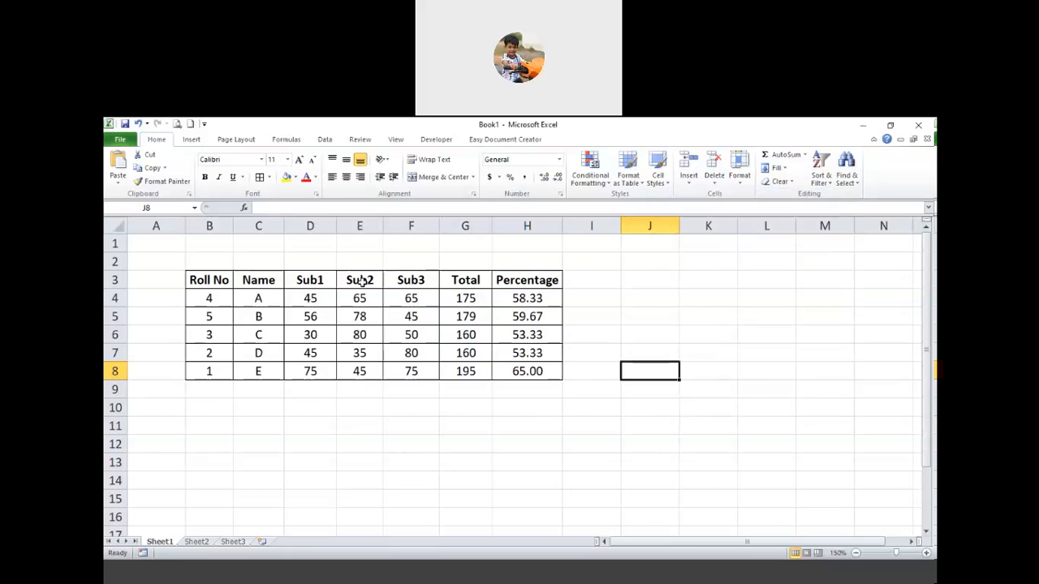
left_click(360, 280)
left_click_drag(317, 281, 408, 367)
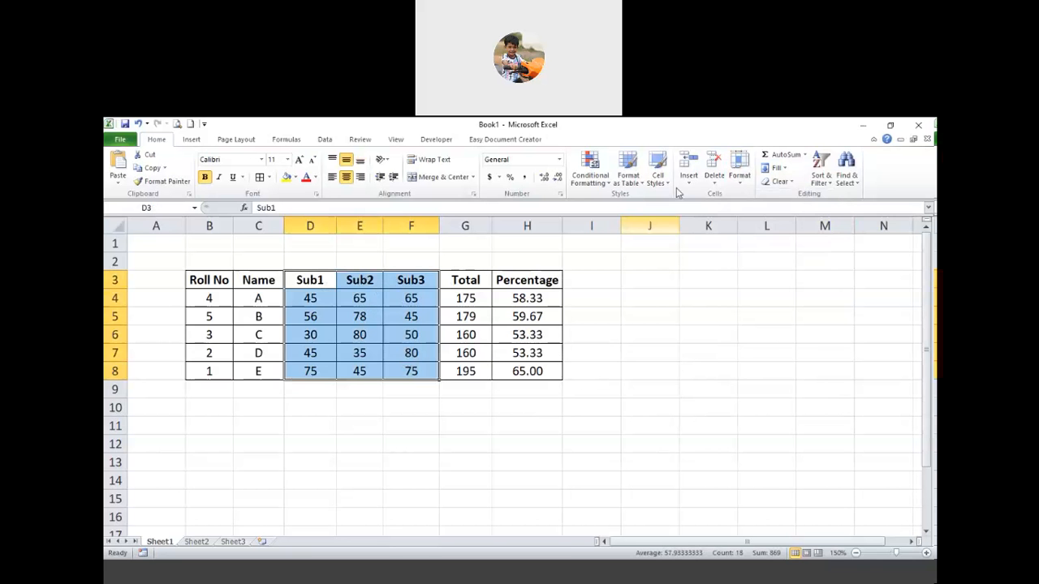
left_click(735, 183)
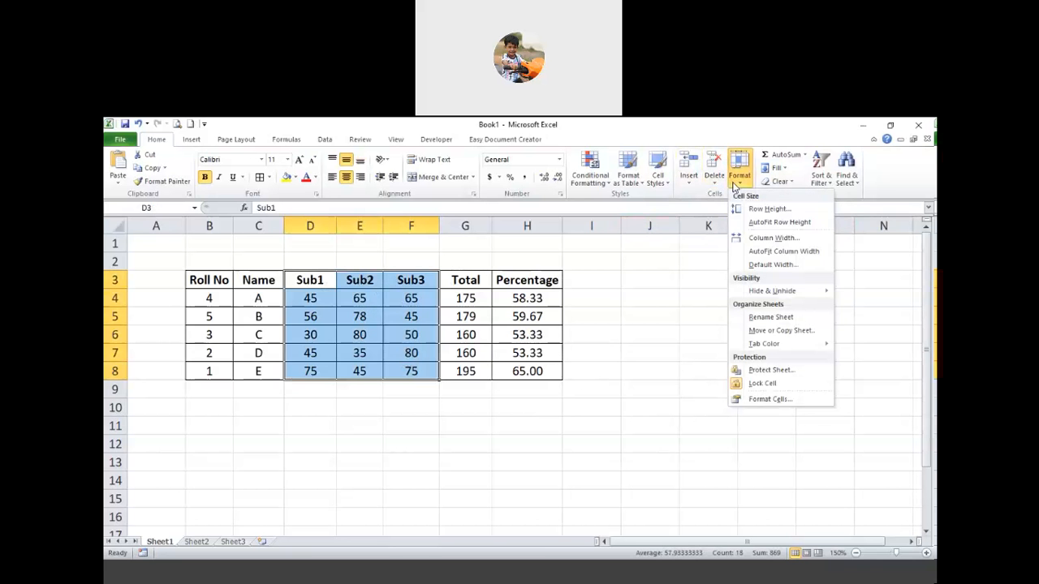
left_click(800, 256)
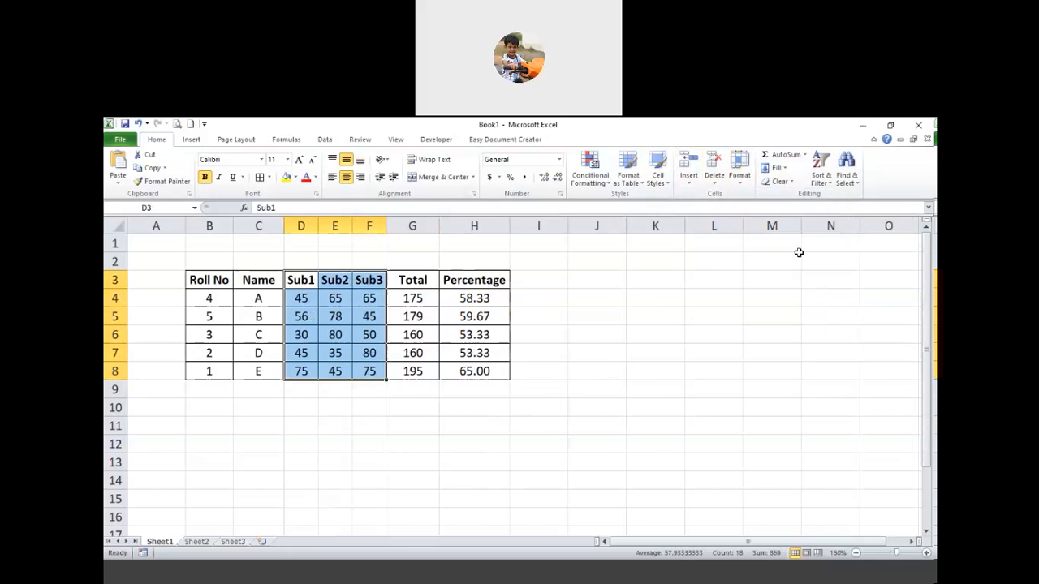
left_click(289, 281)
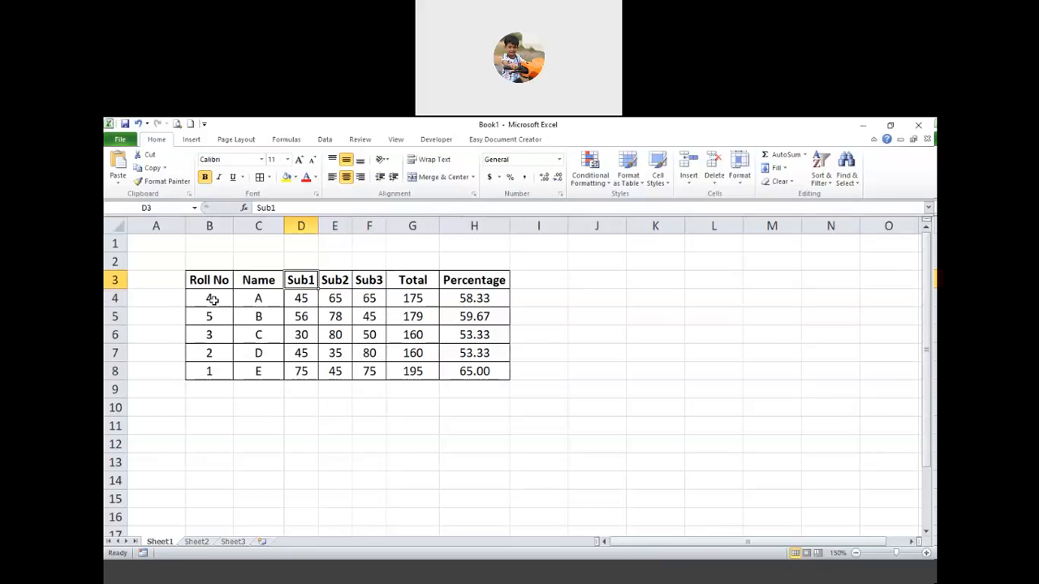
Step: AutoFit the row heights of the student records in rows 4 to 8
left_click_drag(212, 300, 519, 365)
left_click(739, 171)
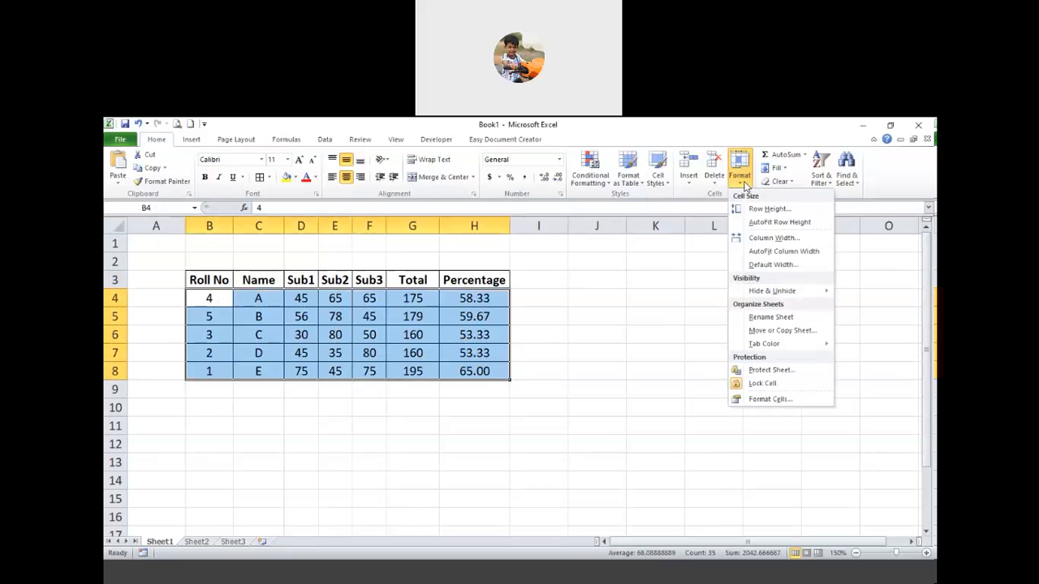
left_click(779, 223)
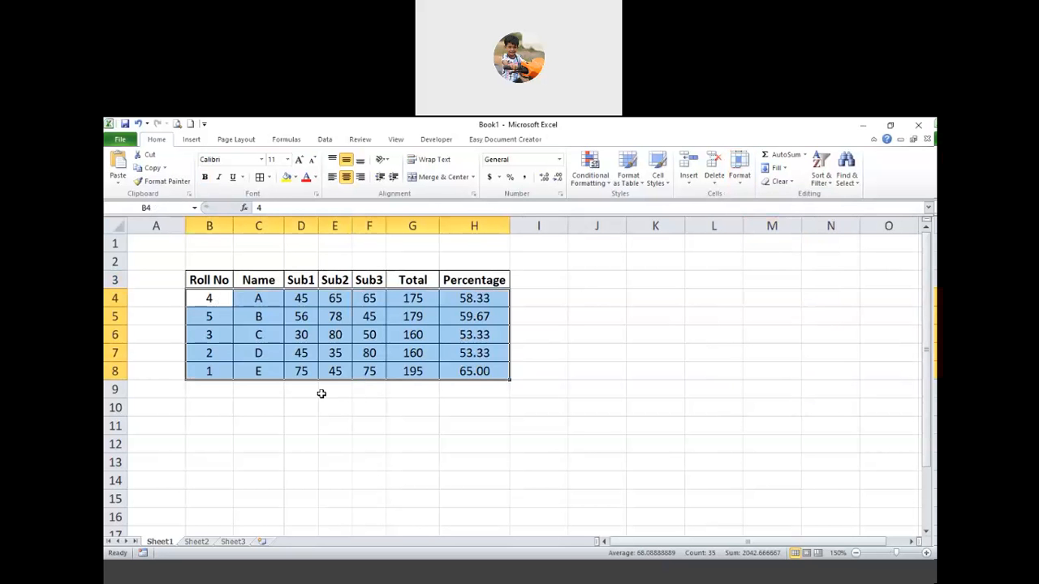
left_click(323, 419)
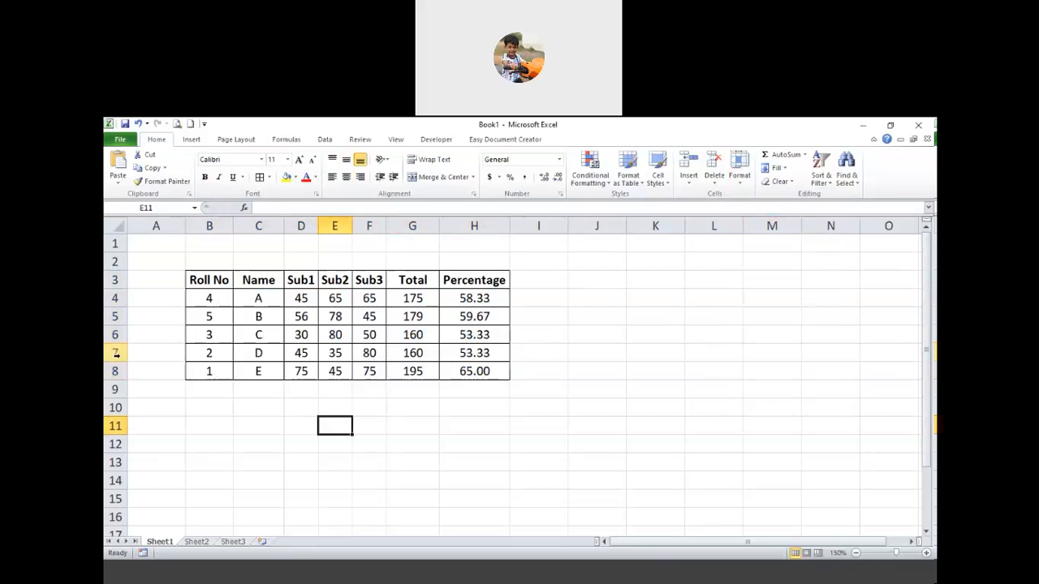
Step: Increase the heights of rows 5 and 6, which hold the records of students B and C
mouse_move(120, 343)
left_mouse_down()
mouse_move(116, 354)
mouse_move(114, 335)
left_mouse_up()
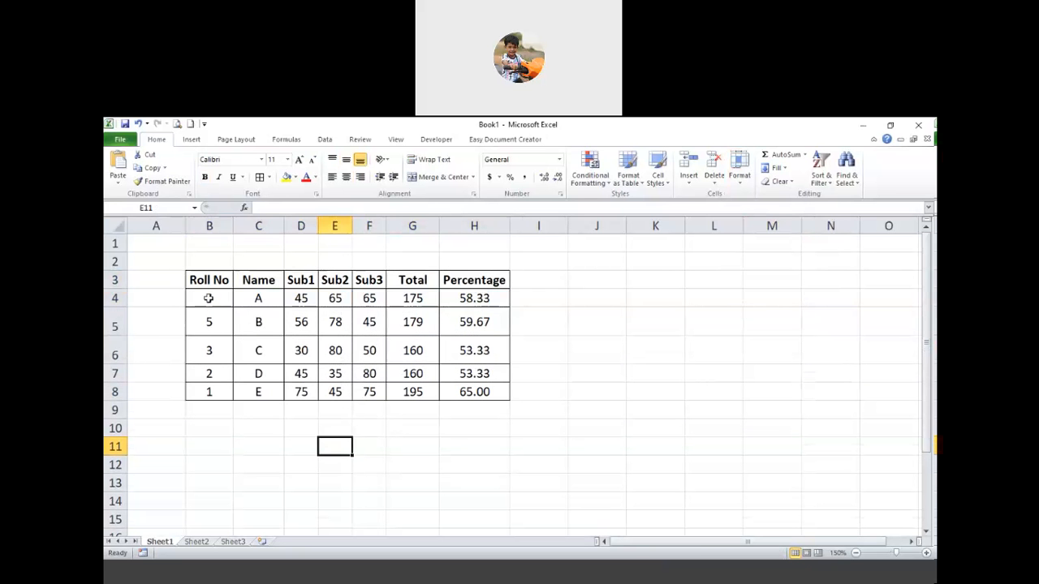
Step: AutoFit the row heights of the student records in B4:H8
left_click_drag(209, 298, 475, 393)
left_click(739, 175)
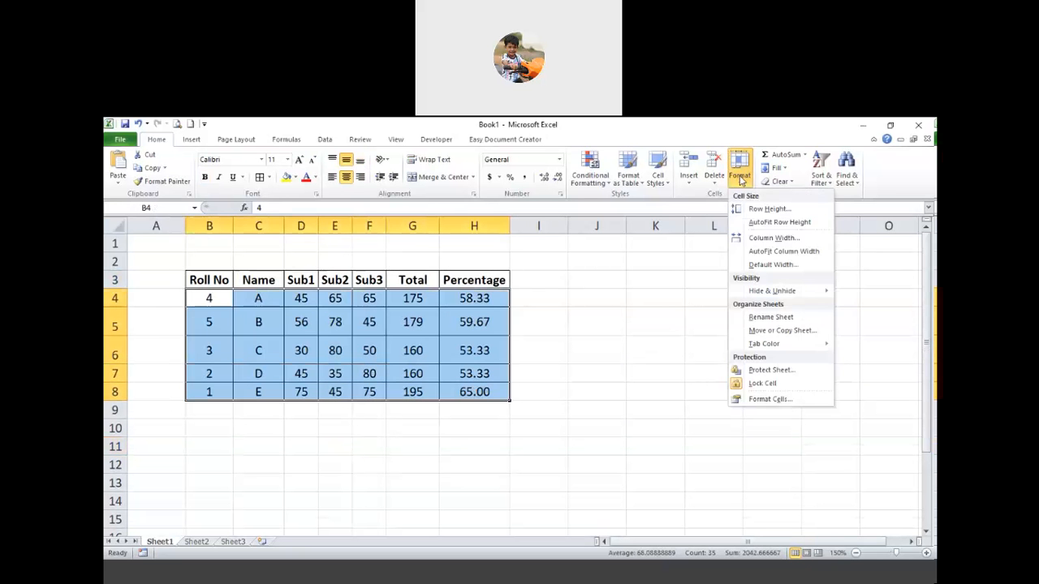
left_click(779, 223)
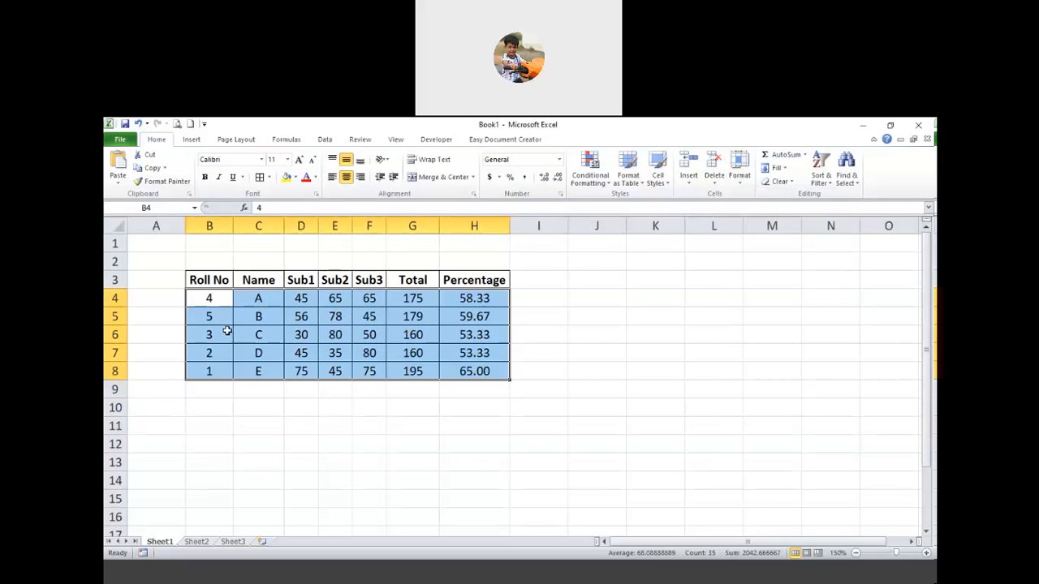
left_click(333, 353)
left_click(299, 333)
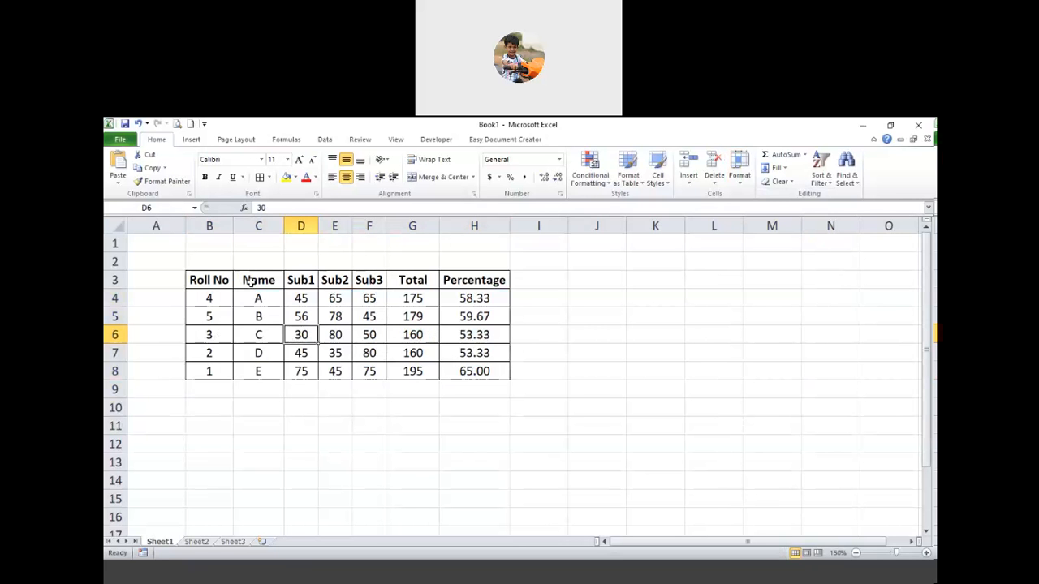
Step: Set the column width of Sub1, Sub2 and Sub3 to 10
left_click_drag(292, 281, 413, 301)
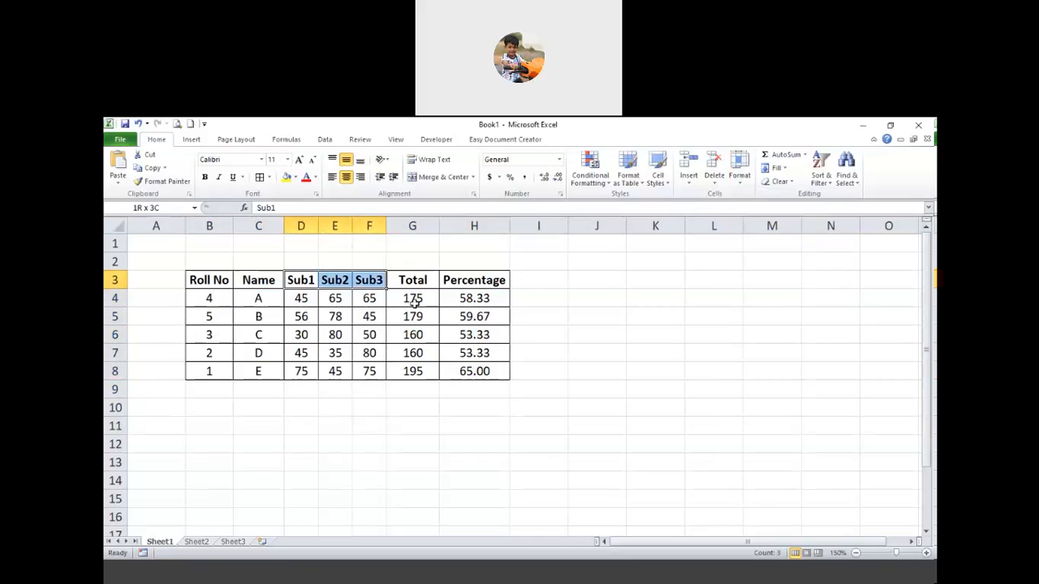
left_click(740, 172)
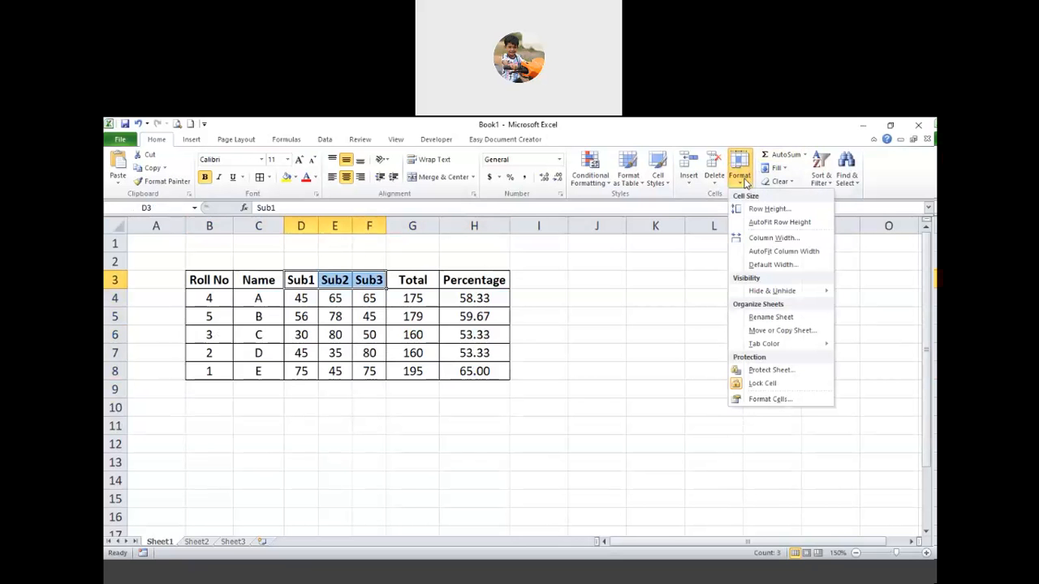
left_click(786, 242)
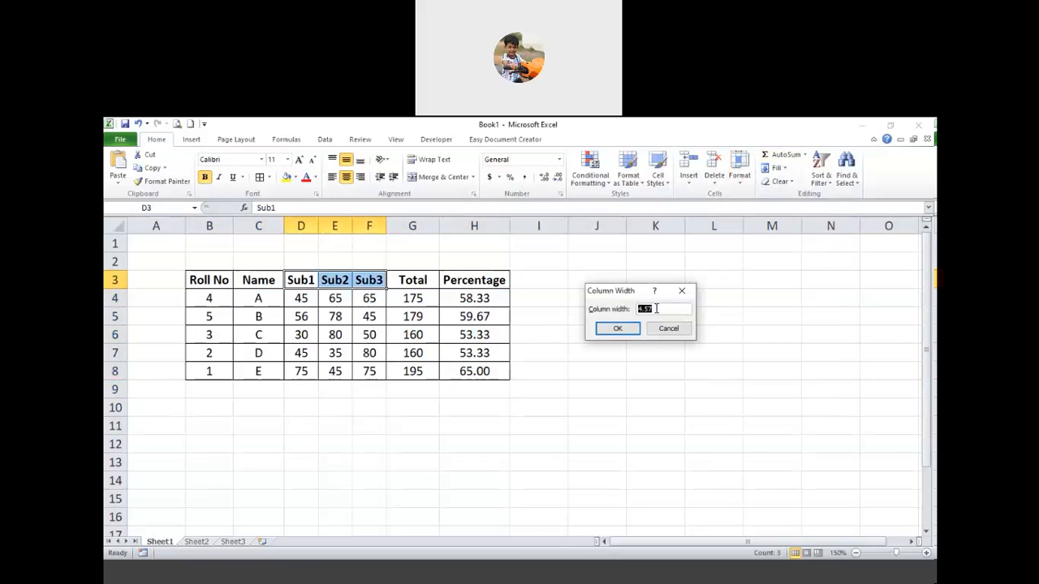
left_click(656, 309)
left_click_drag(655, 309, 618, 312)
left_click(659, 310)
type("10")
left_click(623, 329)
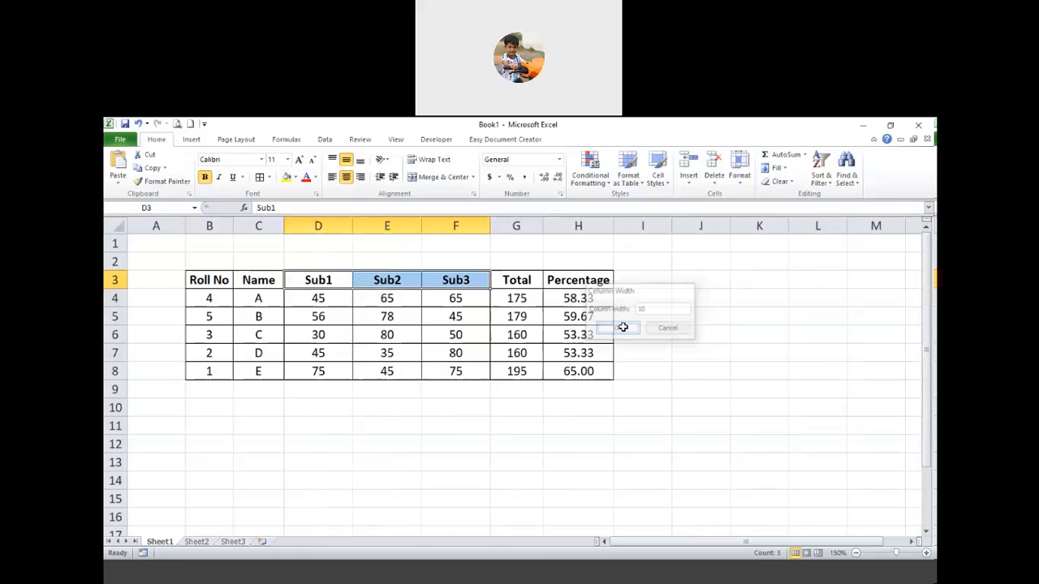
Step: Set the column width of Sub1, Sub2 and Sub3 to 8
left_click(740, 169)
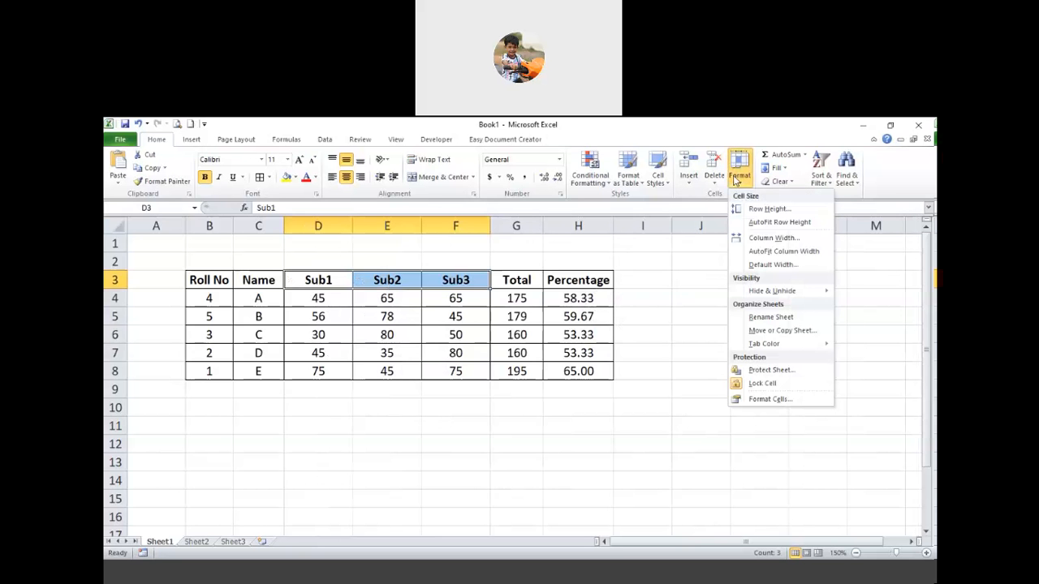
left_click(775, 238)
left_click(645, 311)
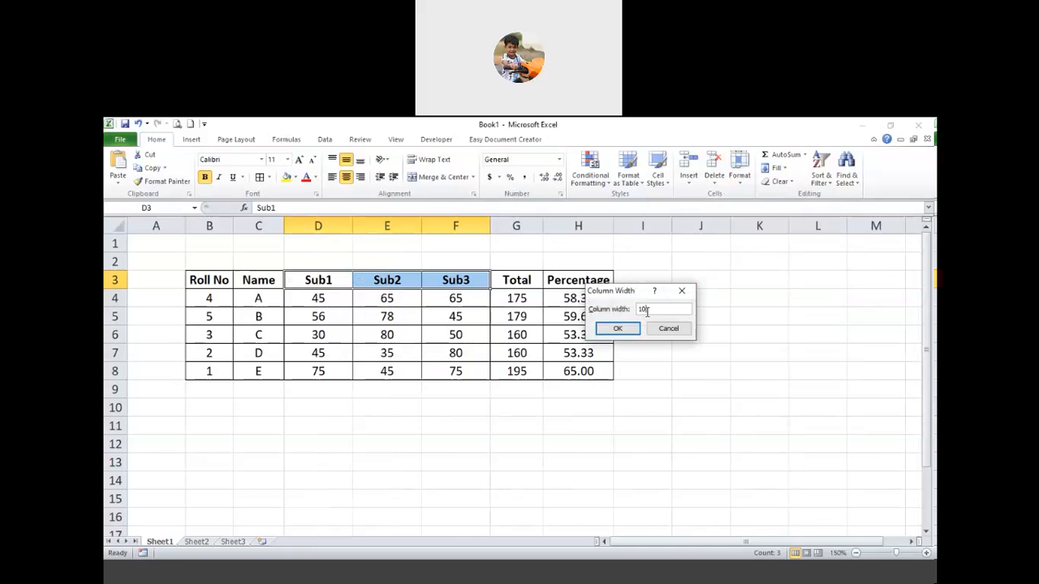
double_click(642, 310)
type("8")
left_click(618, 327)
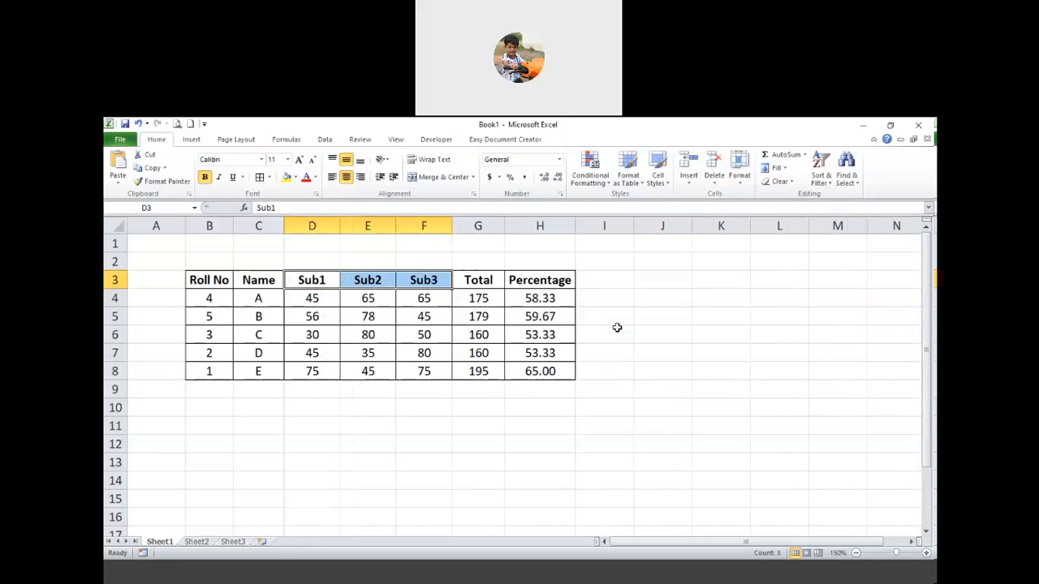
left_click(432, 338)
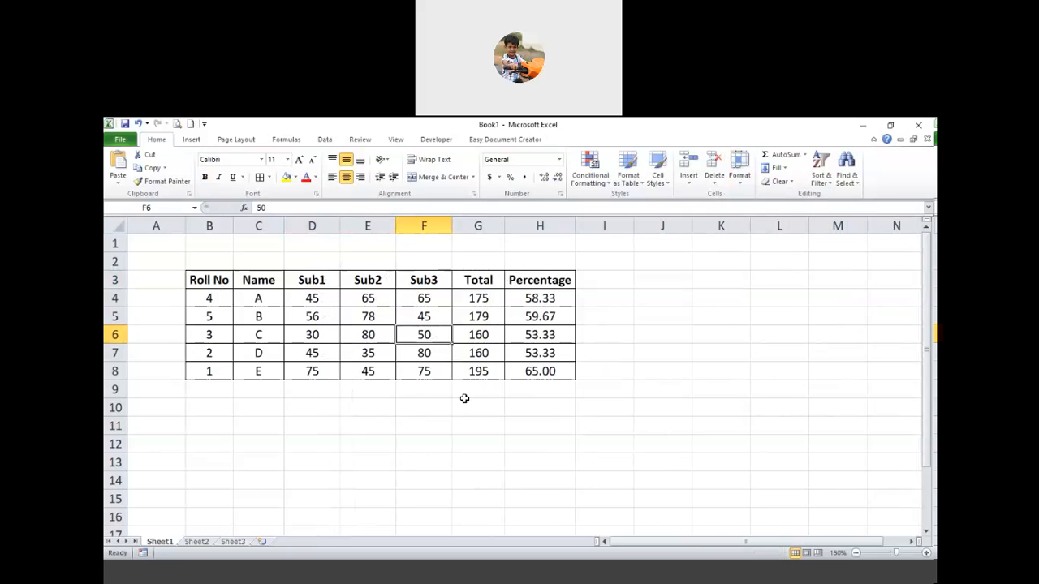
Step: Preview how the sheet prints, then examine where the page boundaries fall on the worksheet
left_click(177, 124)
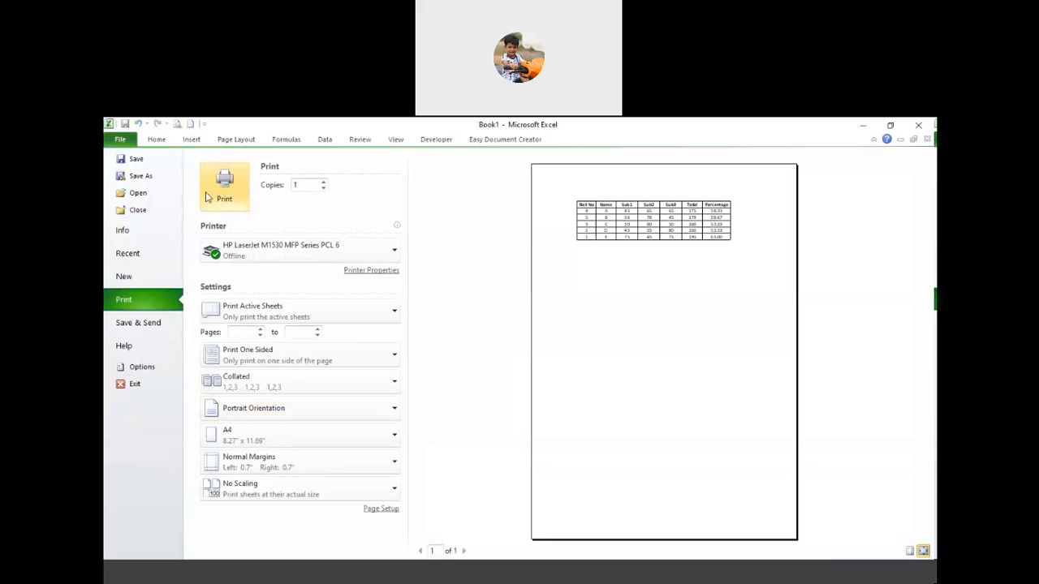
left_click(120, 139)
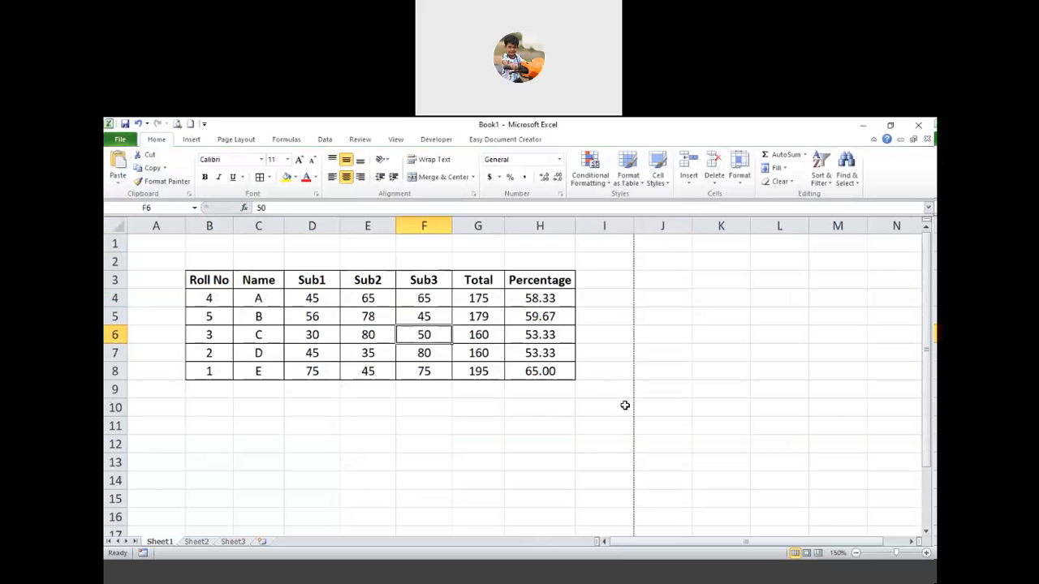
scroll(624, 378, "down", 16)
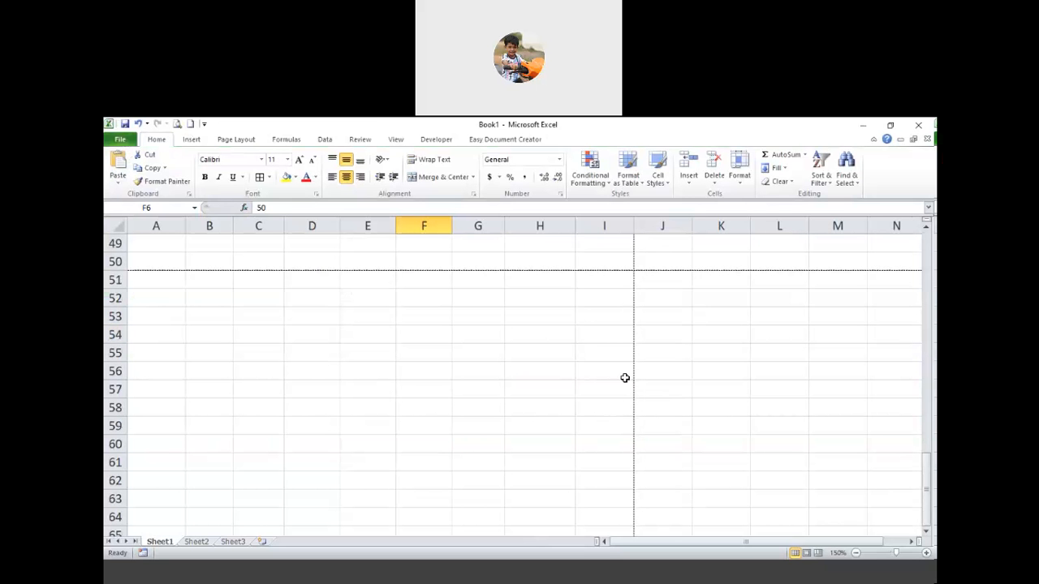
scroll(623, 376, "up", 3)
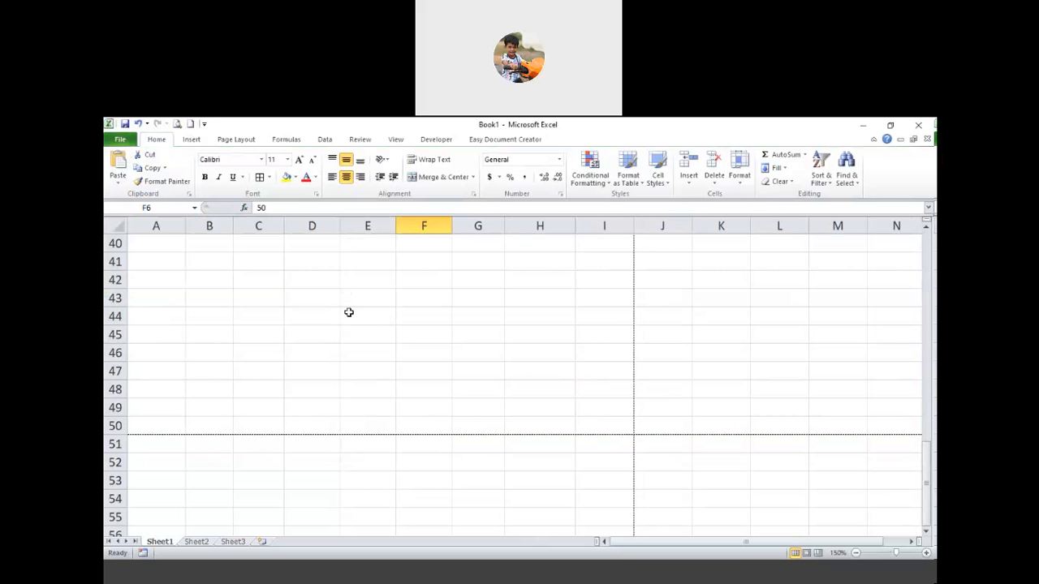
scroll(341, 389, "up", 3)
scroll(345, 470, "down", 2)
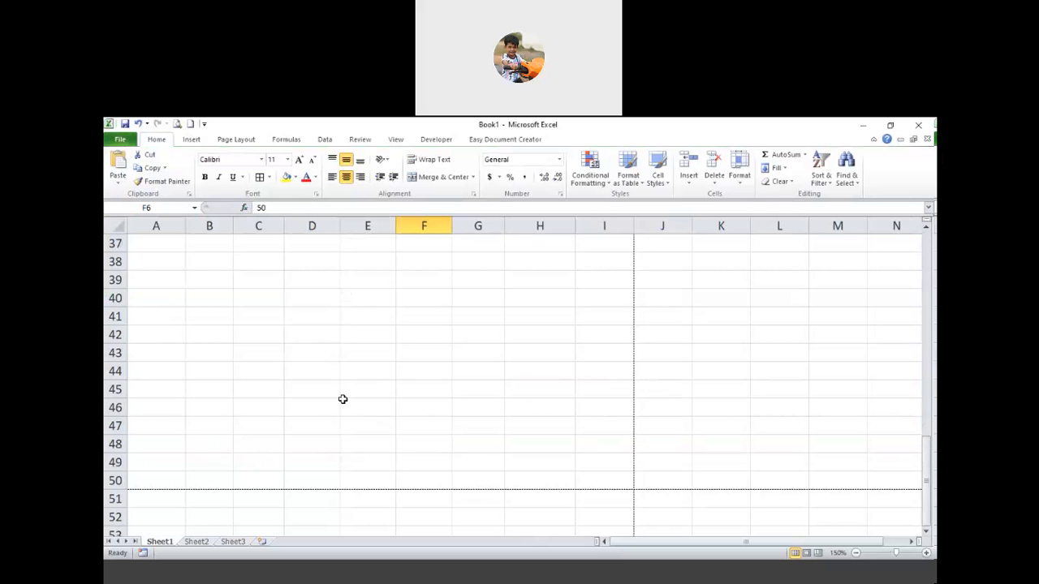
scroll(387, 329, "up", 8)
scroll(387, 327, "up", 4)
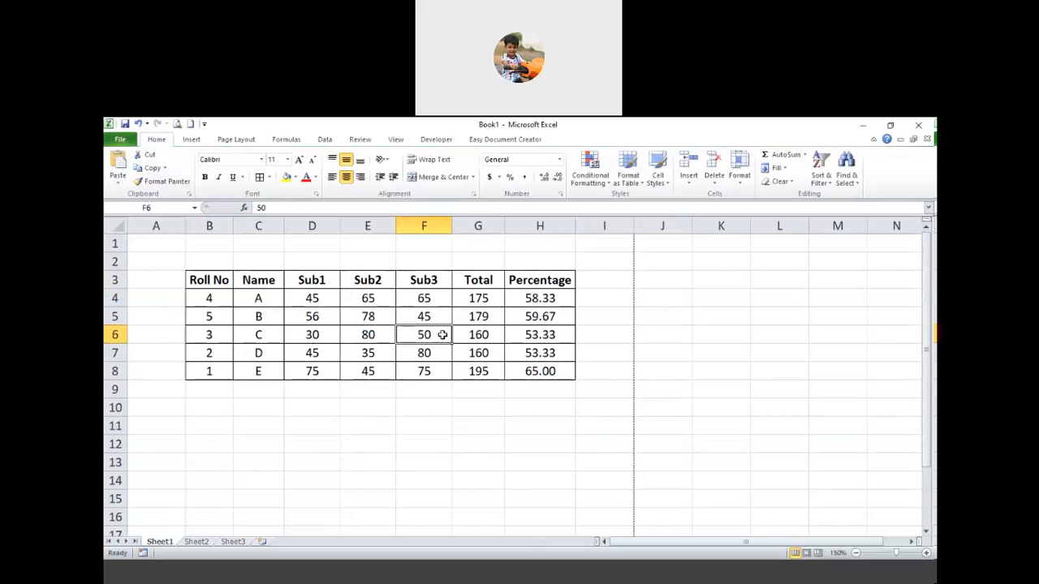
Step: Set the row height of the student records in rows 4 to 8 to 25
left_click(739, 180)
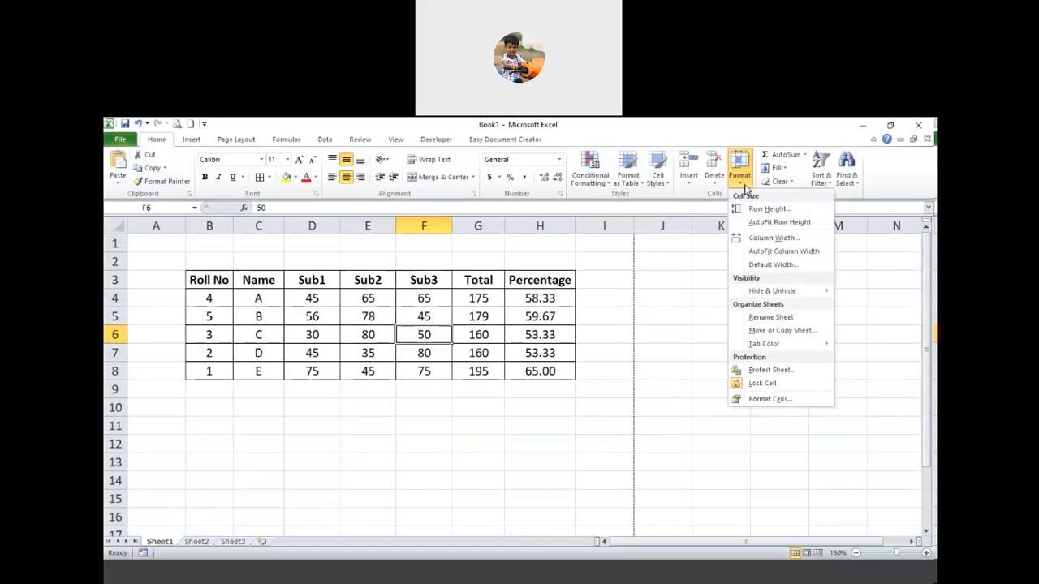
left_click(208, 297)
left_click_drag(209, 297, 210, 371)
left_click(739, 175)
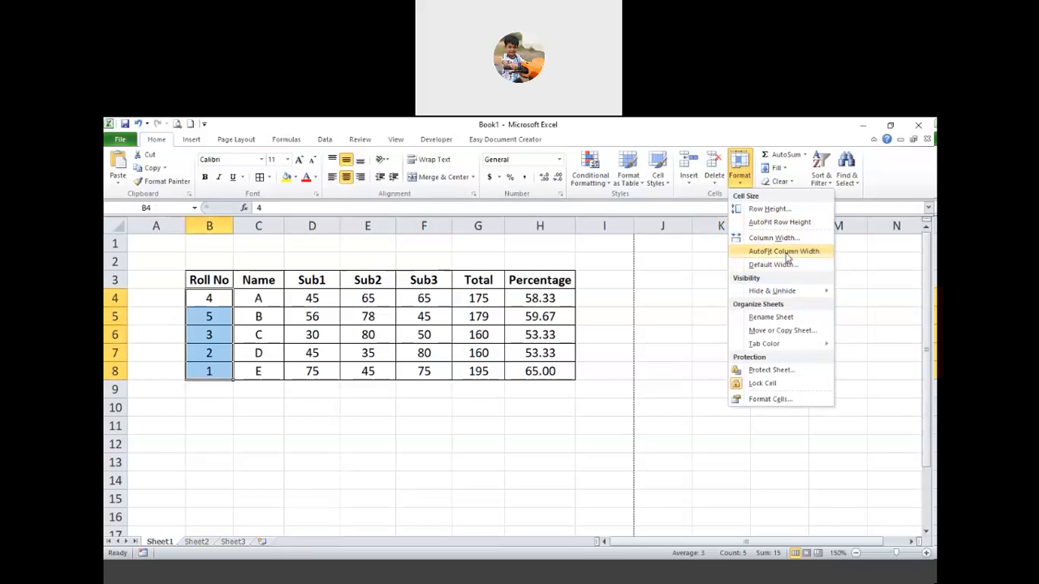
left_click(769, 209)
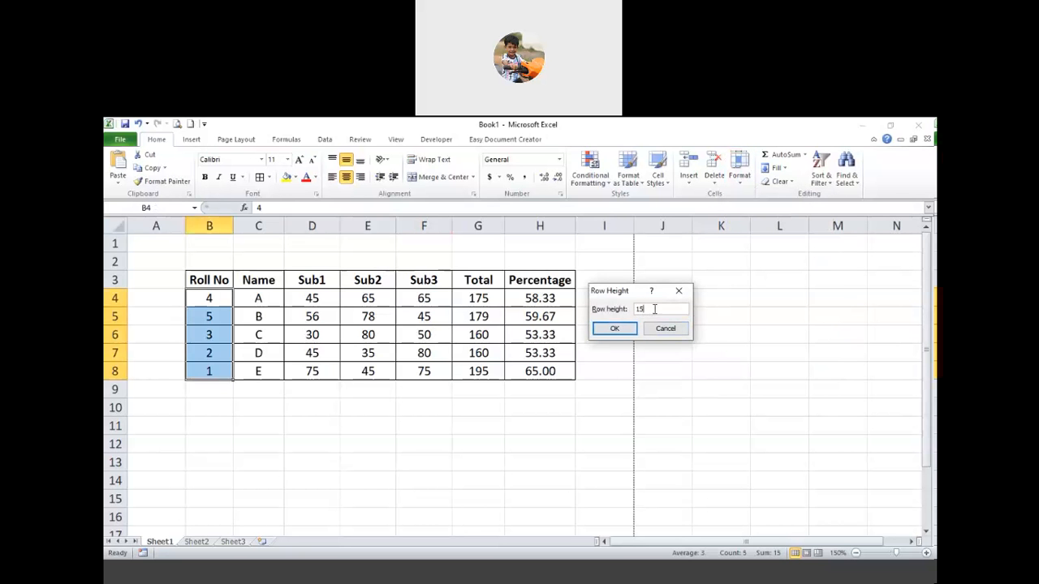
type("2")
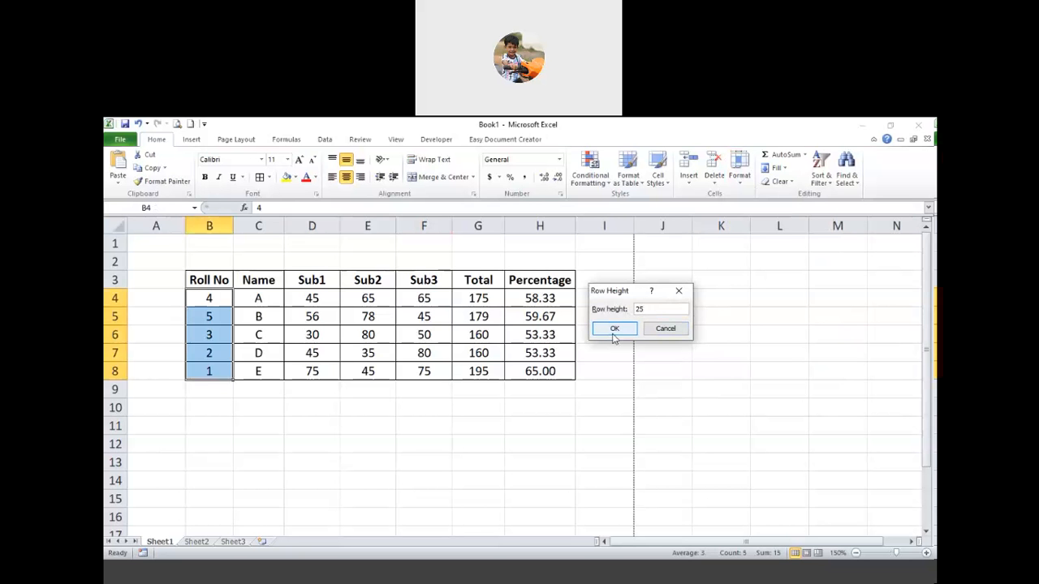
left_click(615, 335)
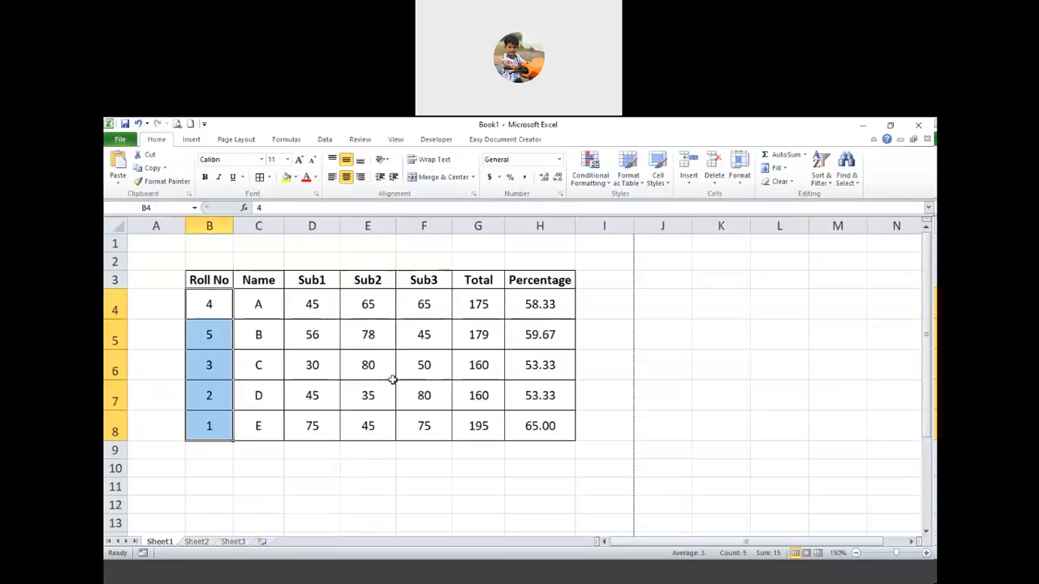
left_click(538, 429)
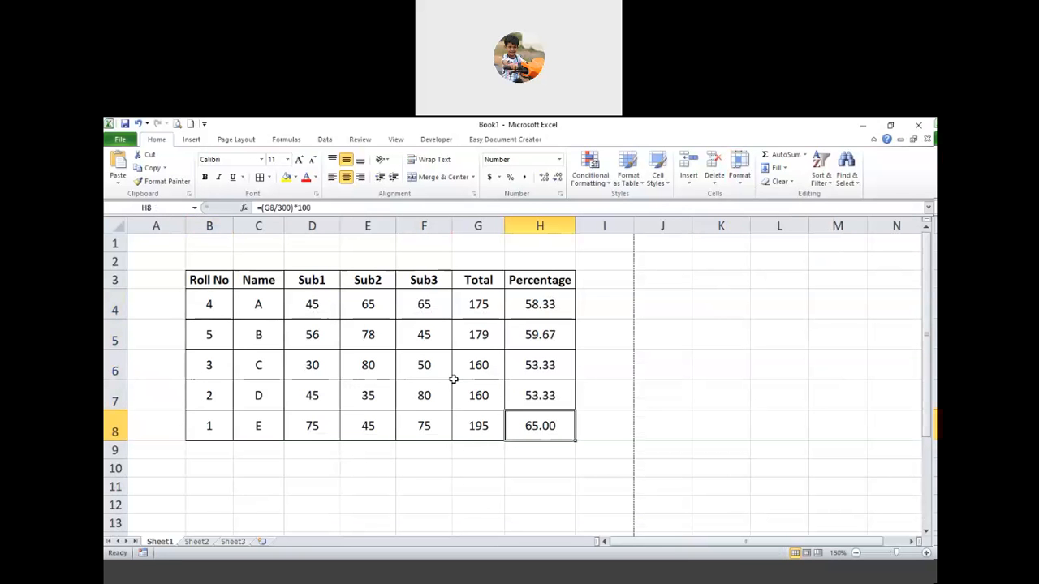
Step: Hide row 6, which holds student C's record, and move the selection to the empty cell E11
left_click(740, 178)
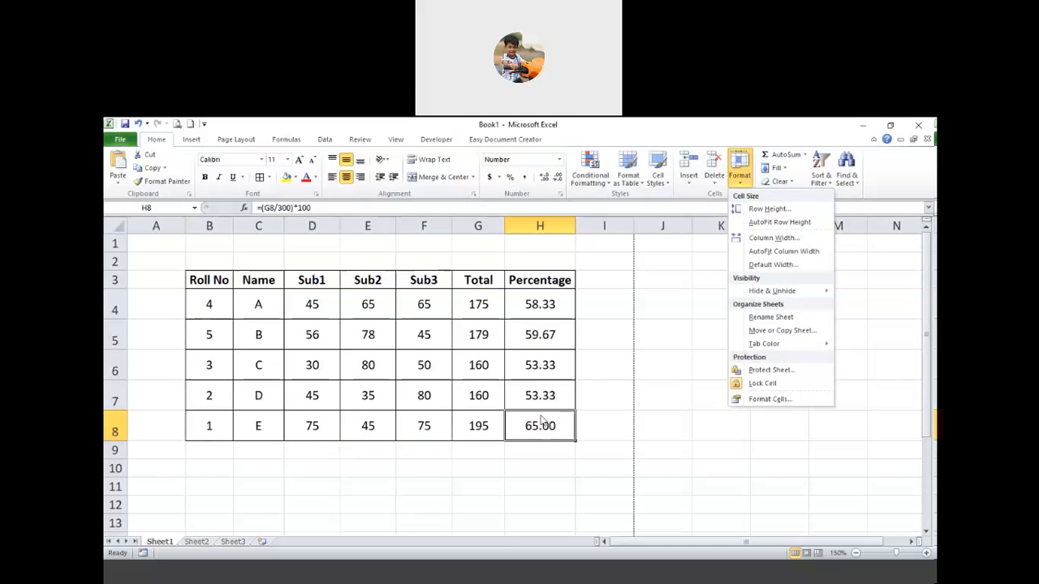
key("Escape")
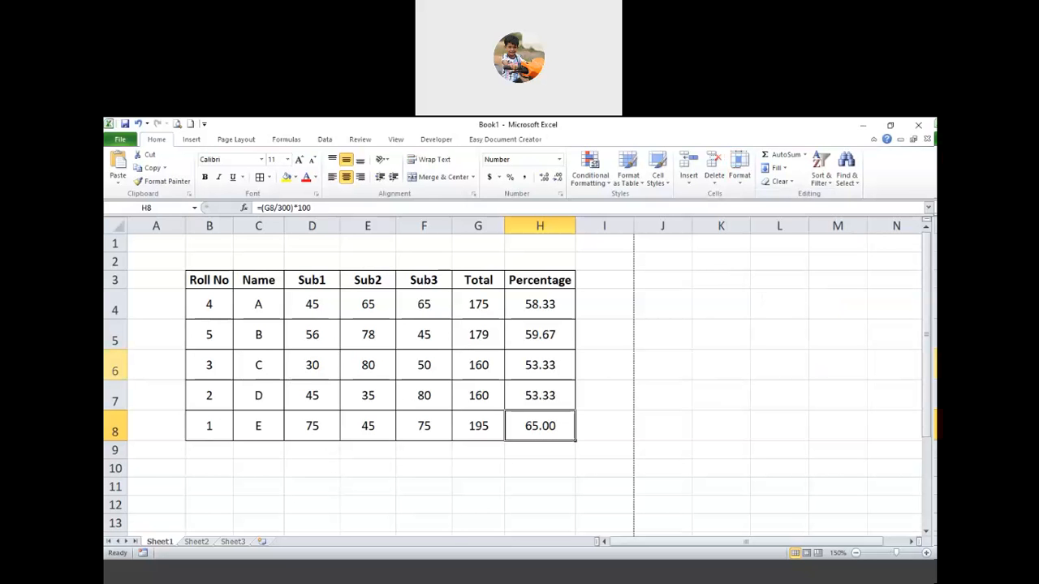
left_click(115, 366)
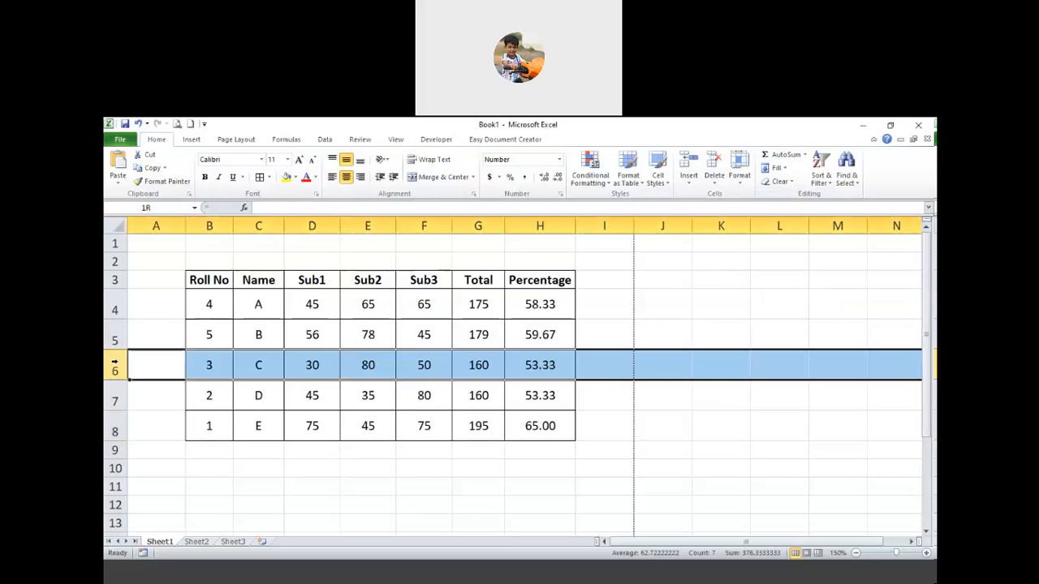
left_click(324, 417)
left_click(114, 361)
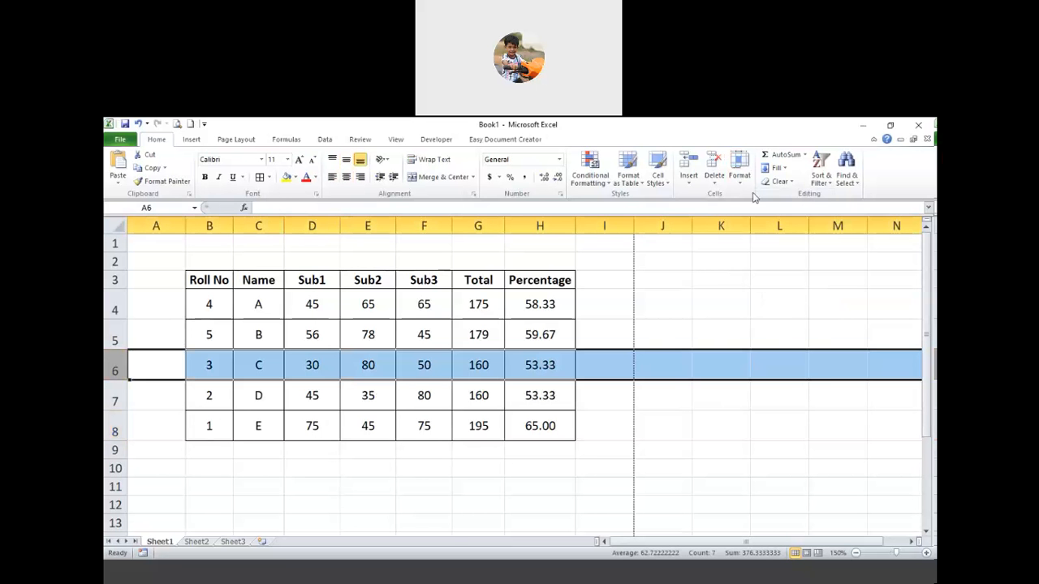
left_click(741, 185)
mouse_move(787, 295)
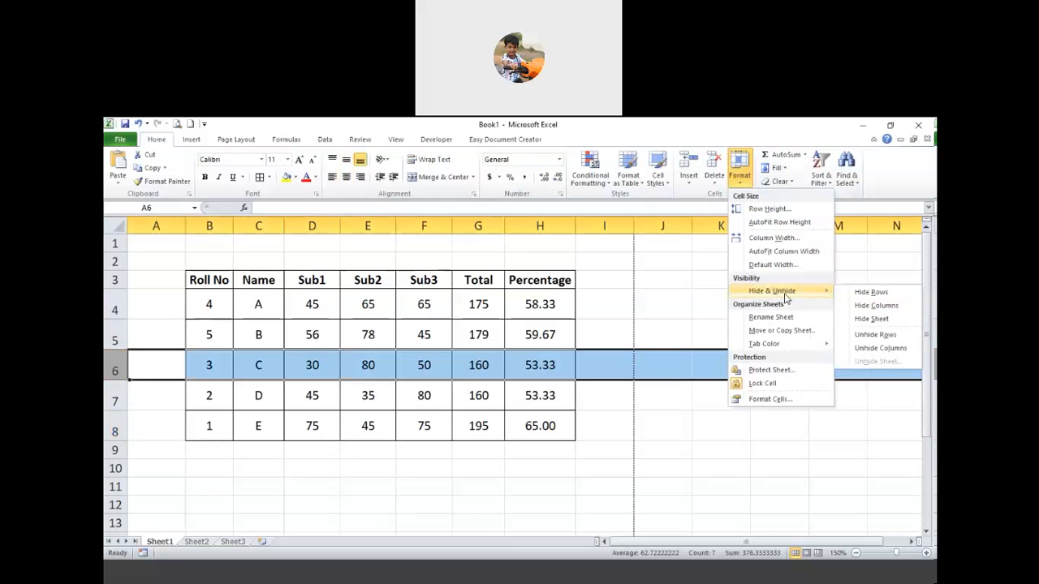
left_click(880, 293)
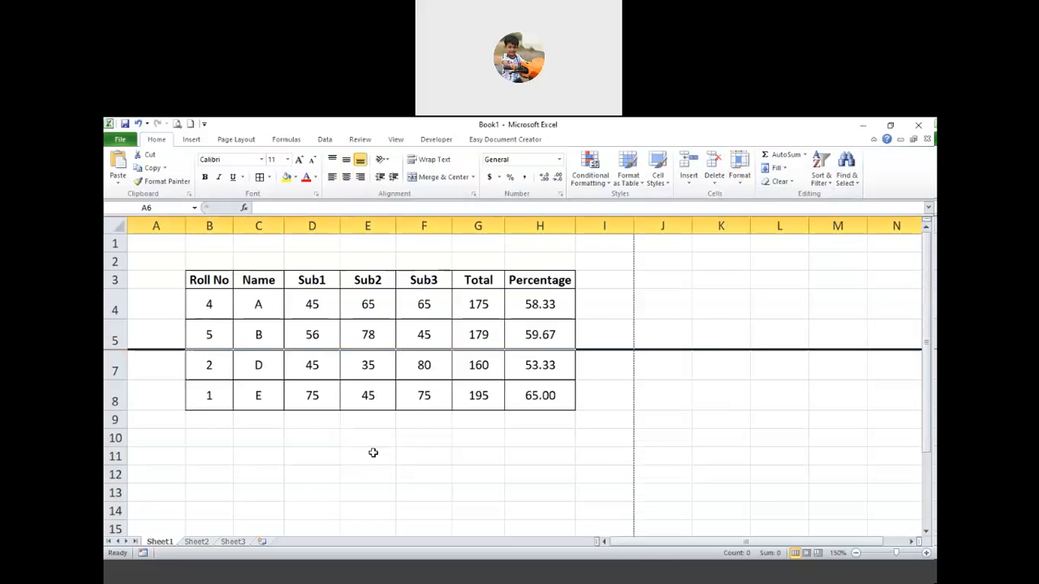
key("Down")
key("Down")
key("Down")
key("Down")
key("Down")
key("Right")
key("Right")
key("Right")
key("Right")
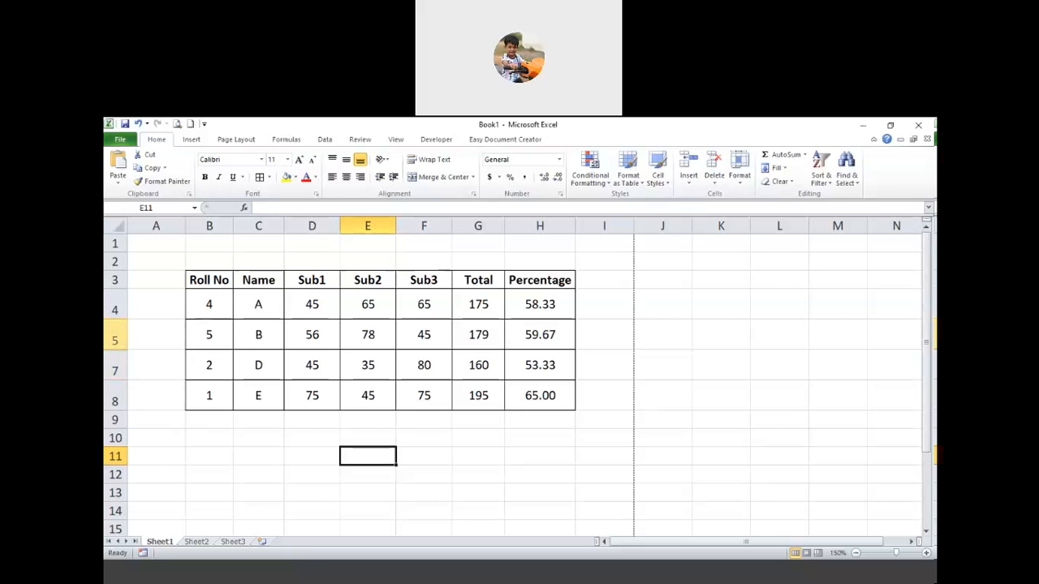
Step: Try to unhide the hidden row with only row 7 selected
left_click(115, 363)
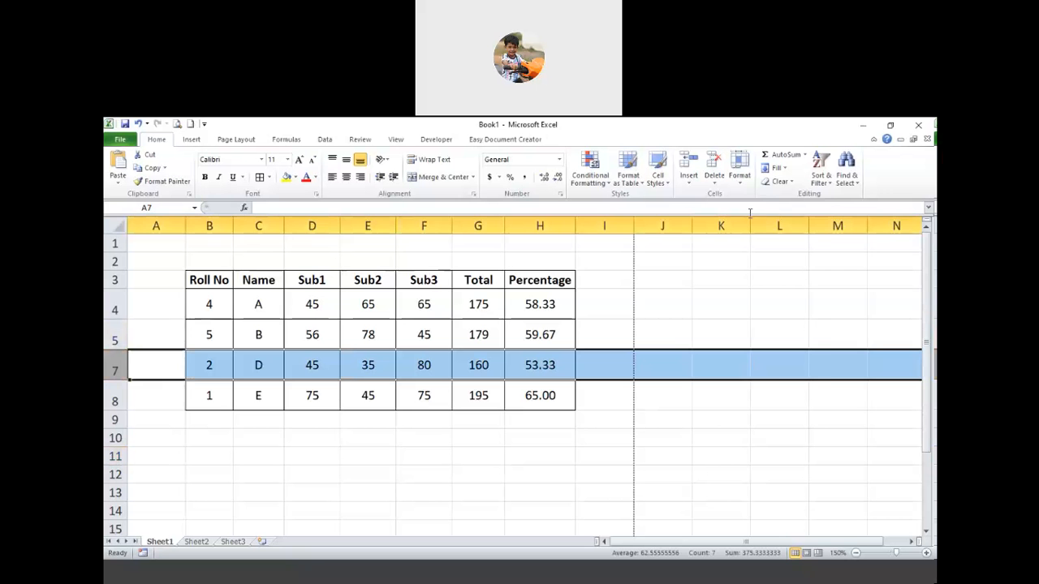
left_click(739, 171)
mouse_move(798, 292)
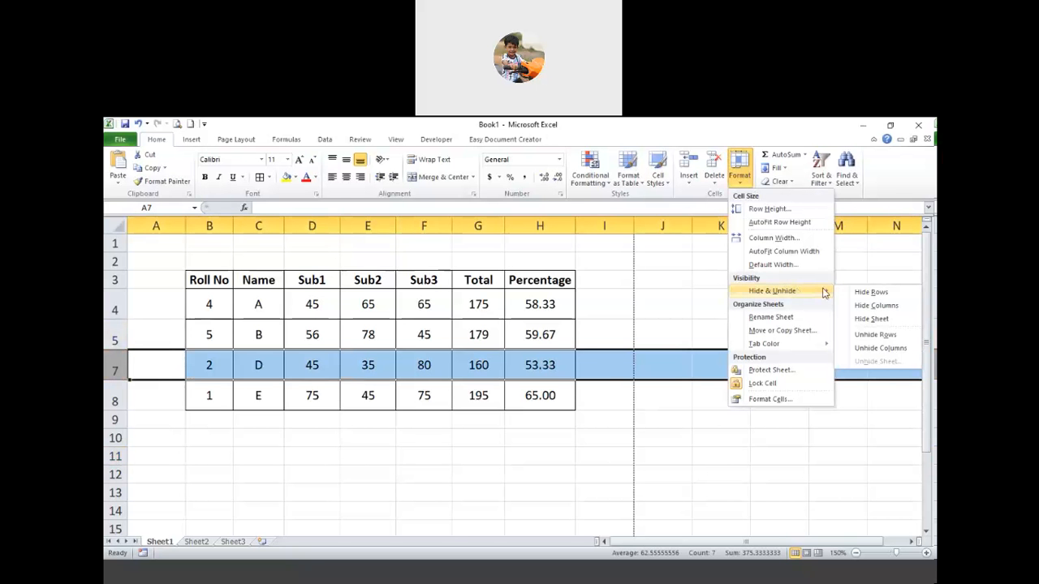
left_click(864, 334)
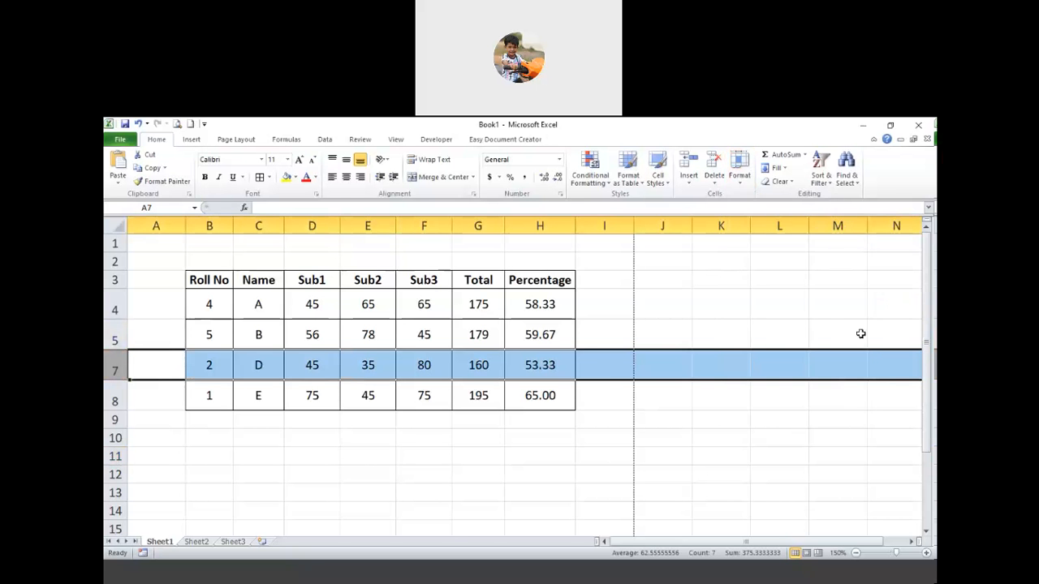
Step: Unhide row 6 with student C's record from the boundary between rows 5 and 7
right_click(118, 350)
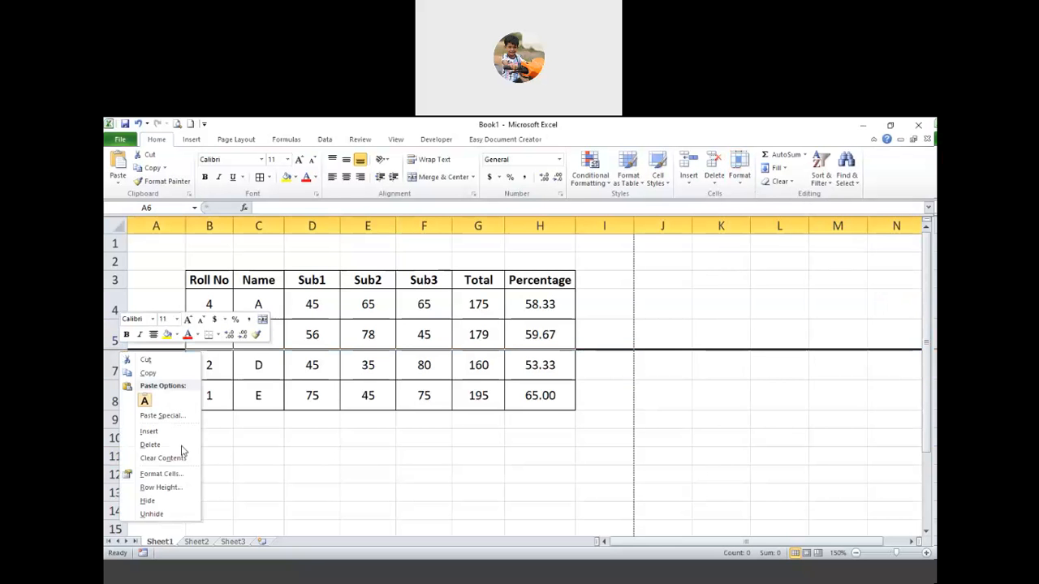
left_click(166, 515)
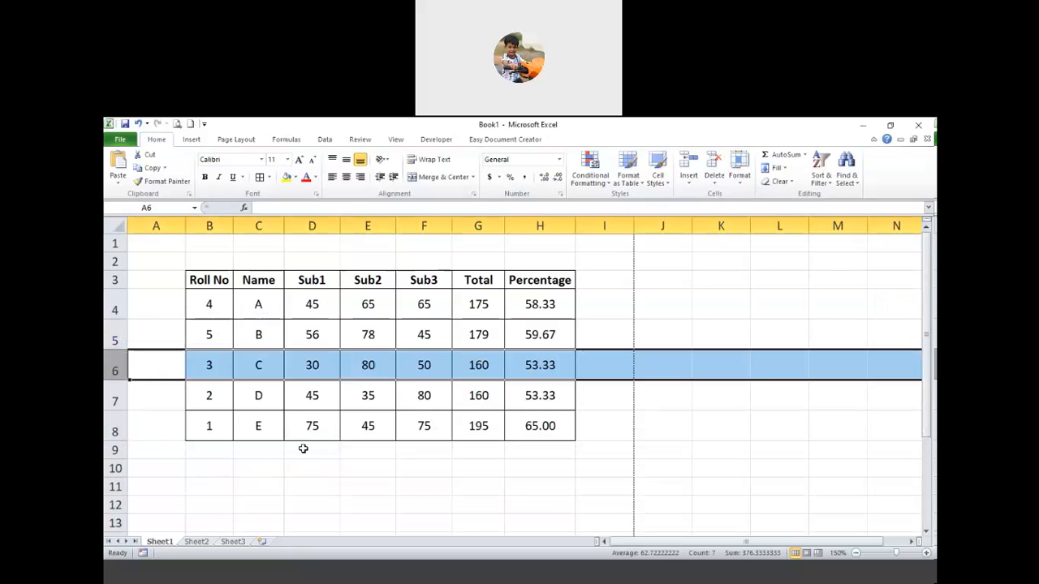
Step: Hide column F, which holds the Sub3 marks, and move the selection to cell G4
left_click(154, 401)
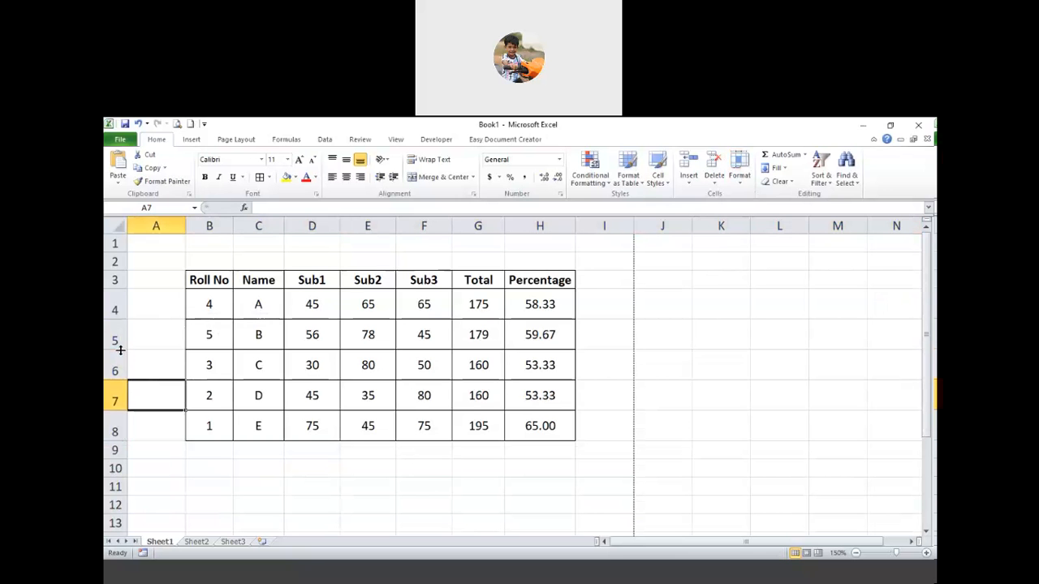
left_click(213, 369)
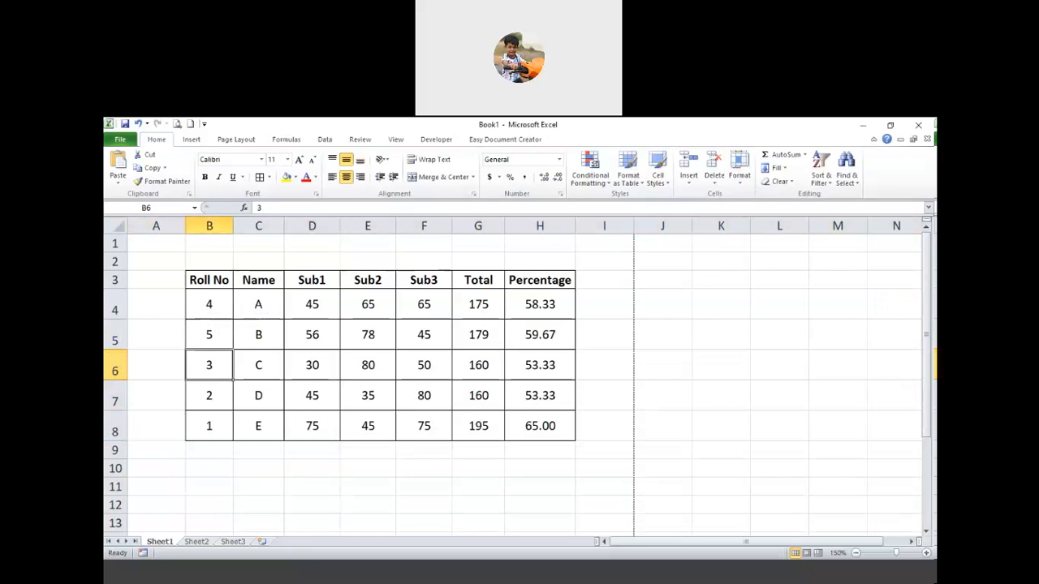
left_click(408, 226)
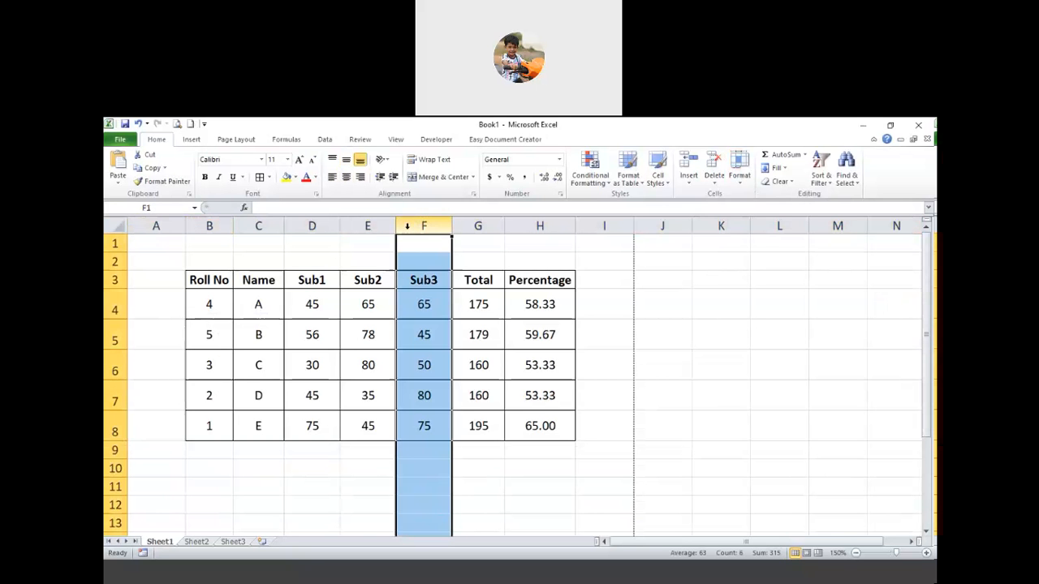
left_click(741, 179)
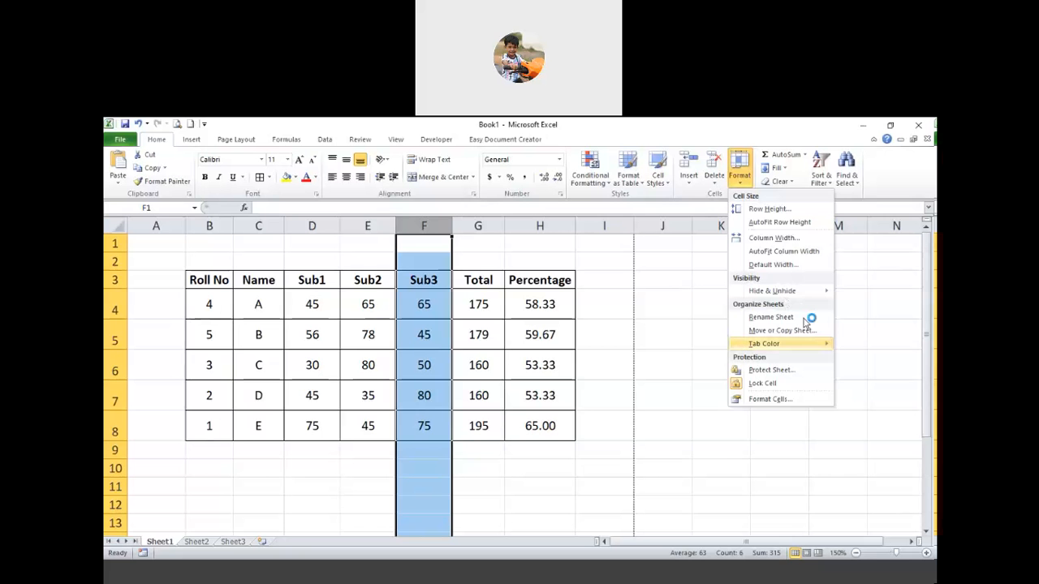
mouse_move(809, 294)
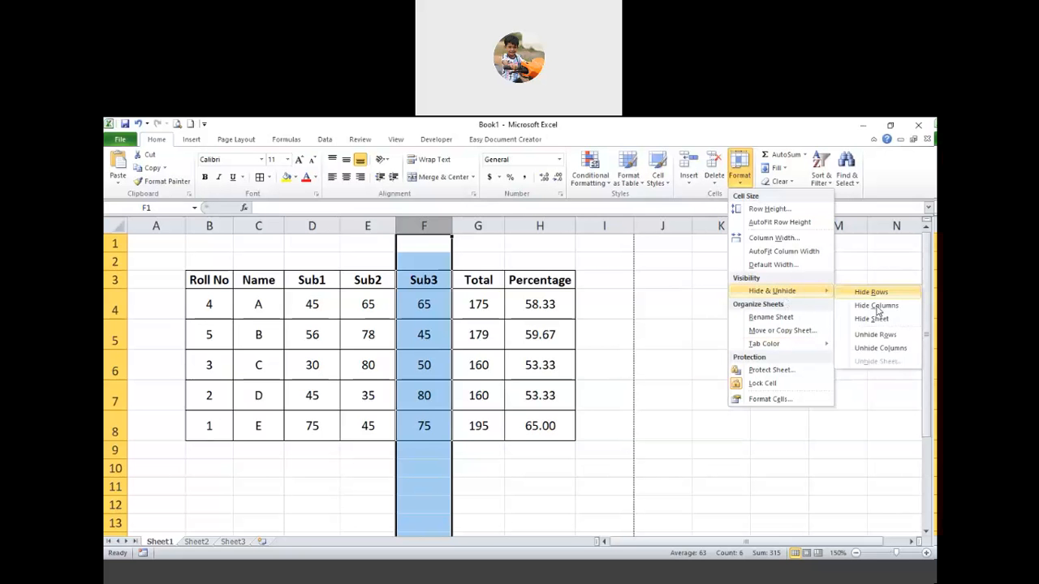
key("Escape")
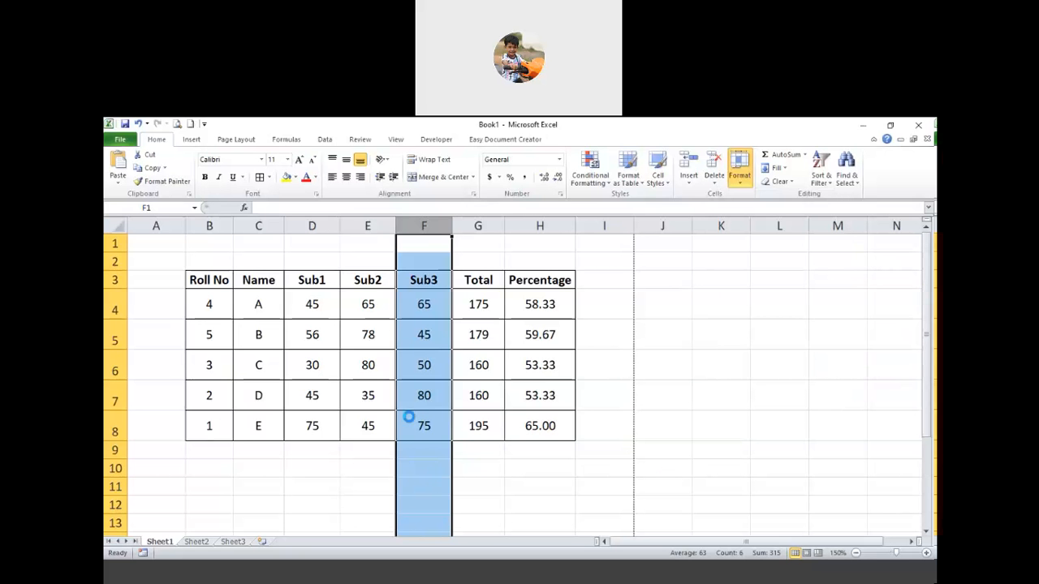
key("ctrl+0")
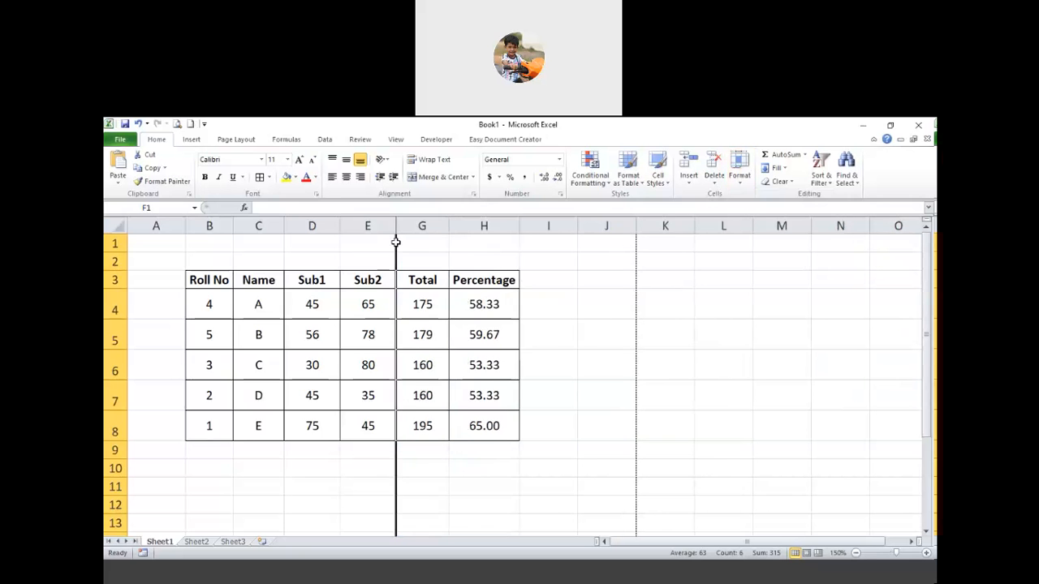
left_click(420, 295)
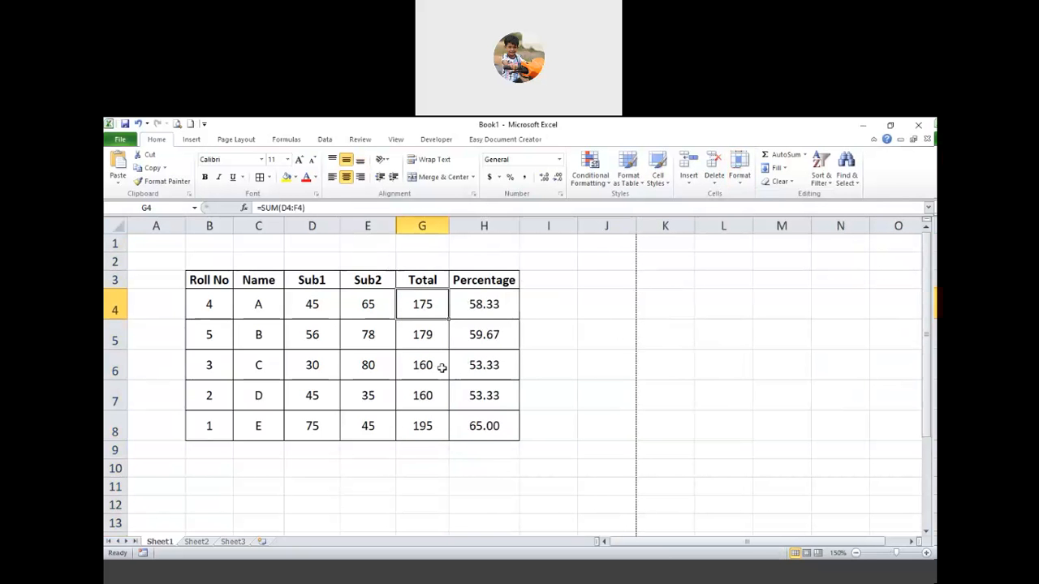
Step: Unhide column F with the Sub3 marks from the boundary between columns E and G, and select cell G4
right_click(400, 226)
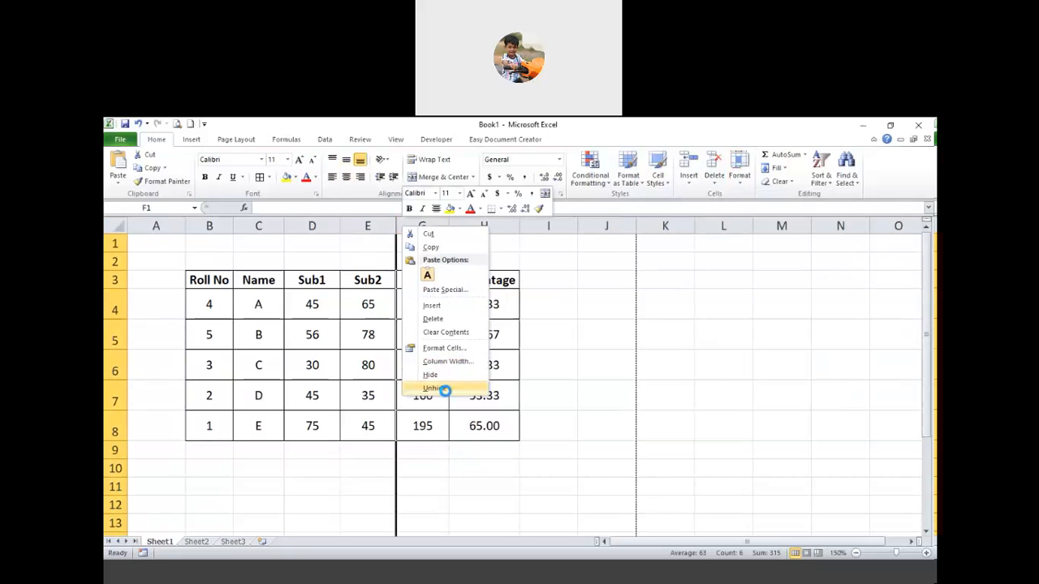
left_click(445, 389)
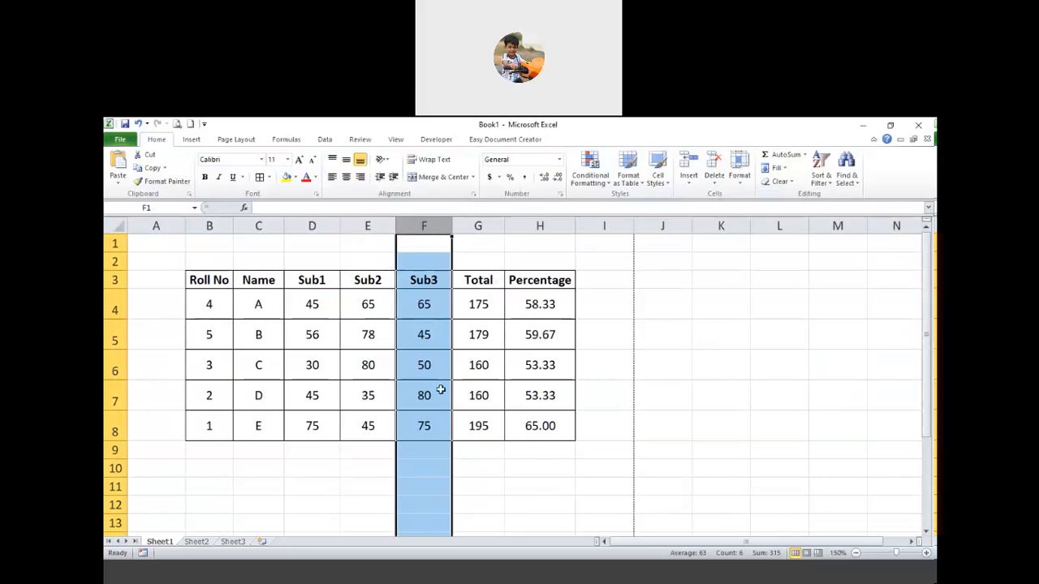
left_click(478, 306)
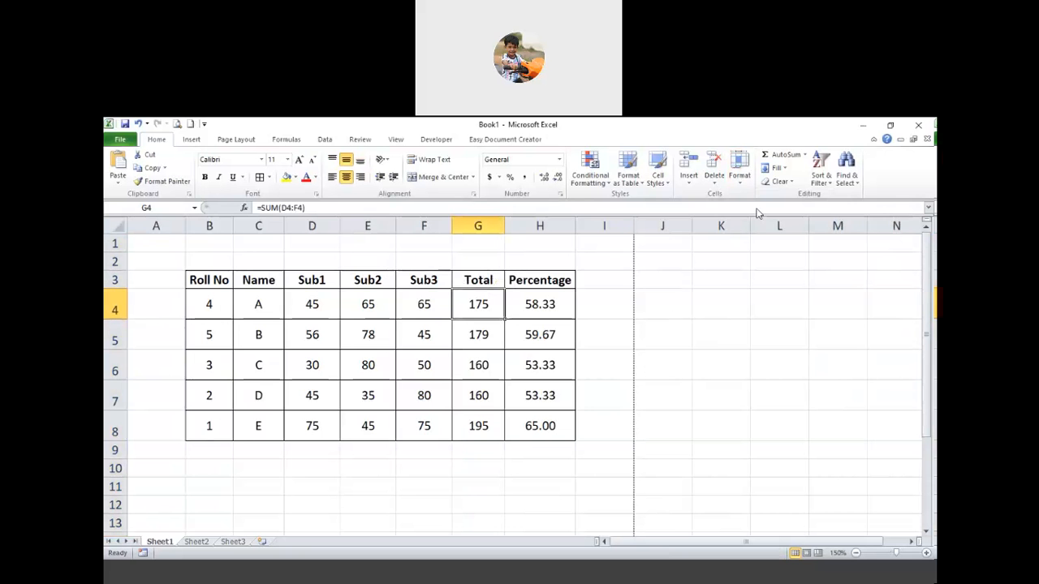
Step: Rename Sheet1, which holds the student marks table, as MarksheetData
left_click(740, 171)
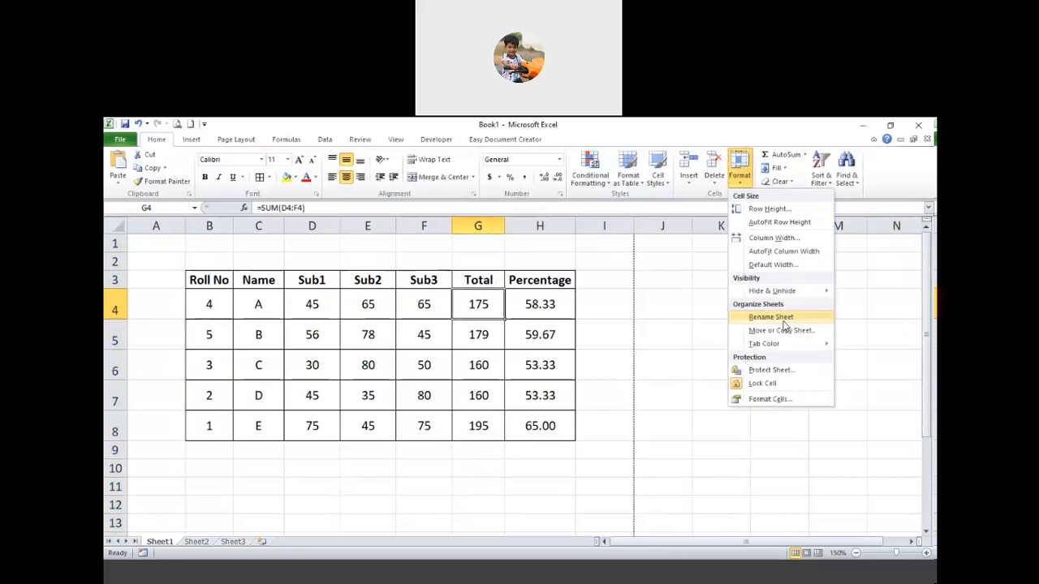
left_click(537, 480)
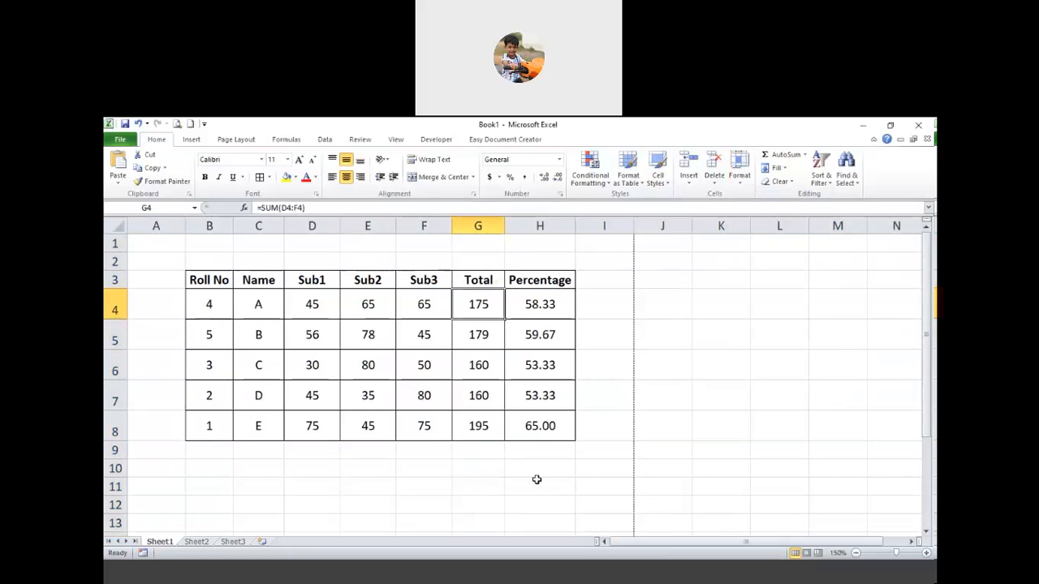
right_click(169, 543)
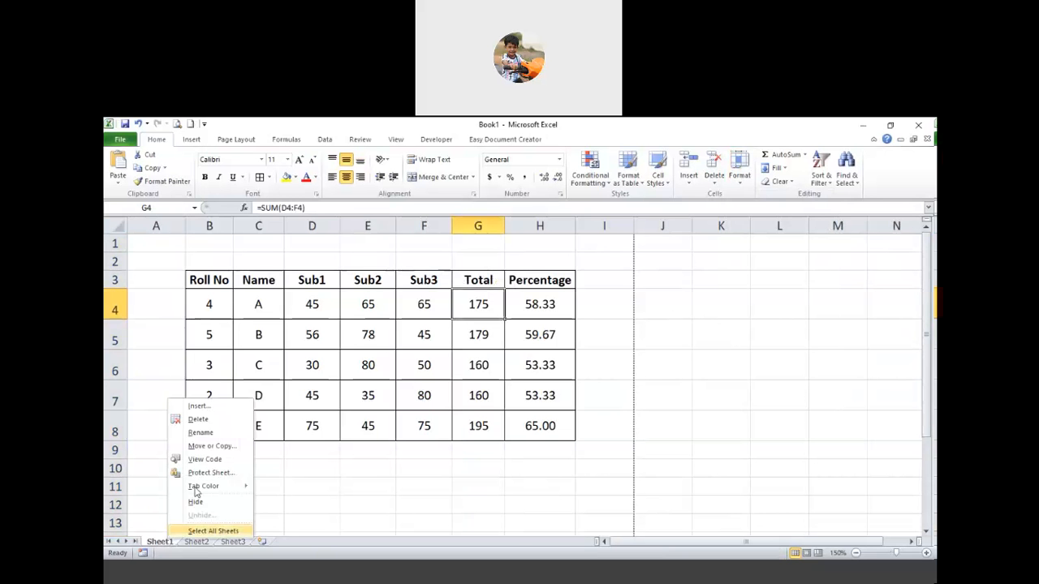
right_click(158, 545)
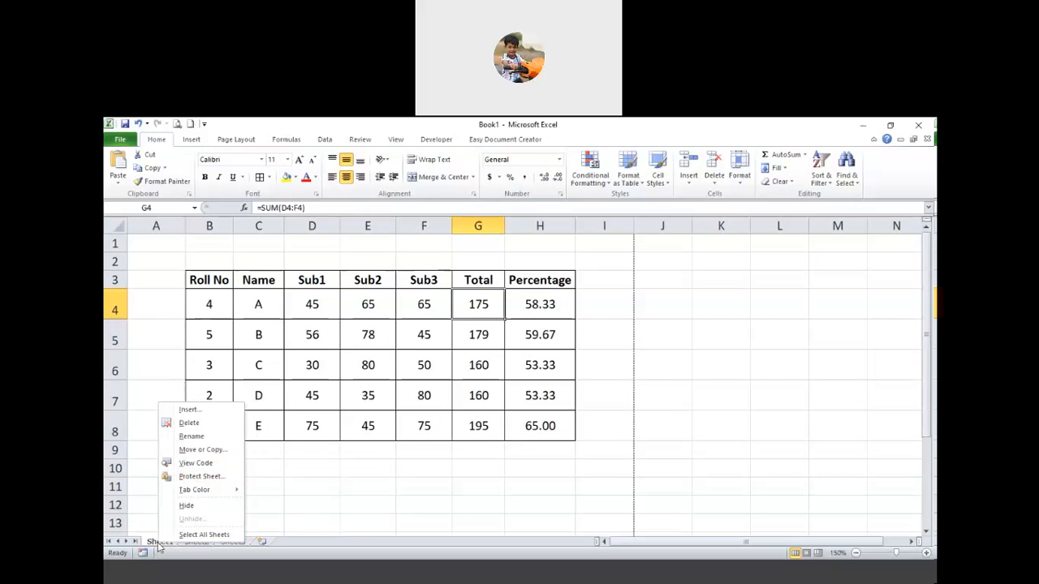
left_click(195, 435)
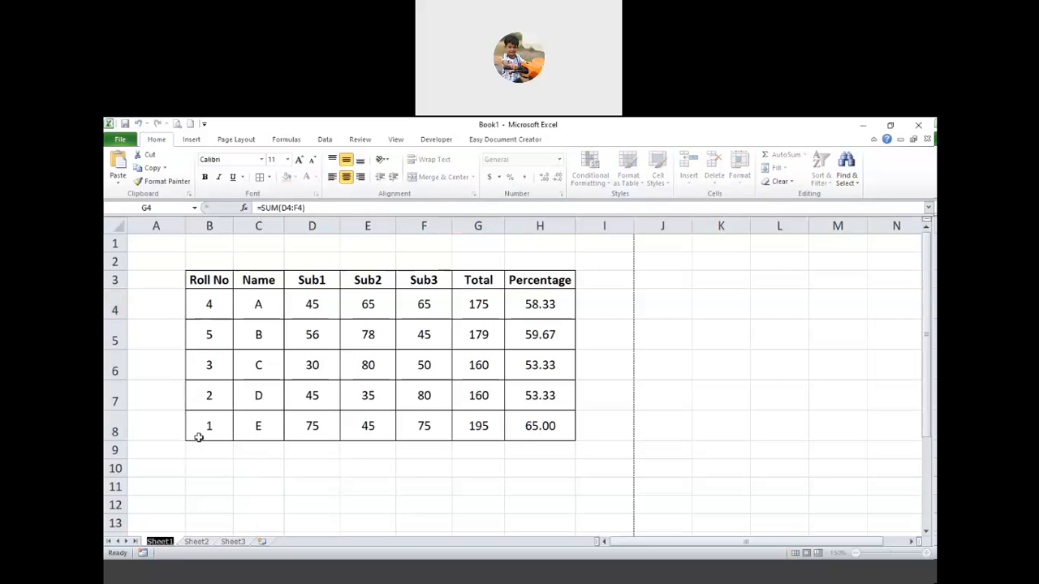
type("mARK")
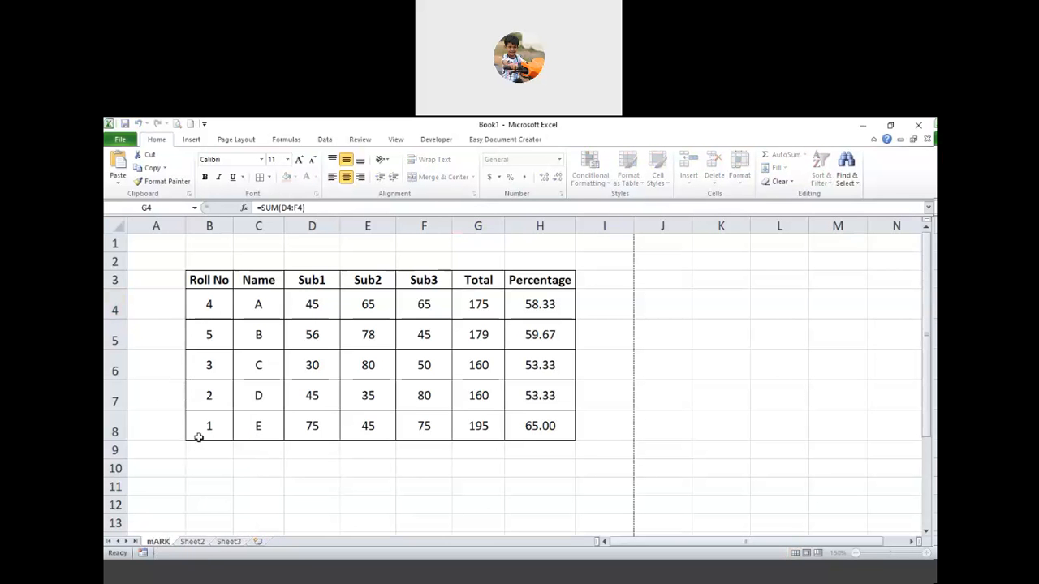
type("SHEE")
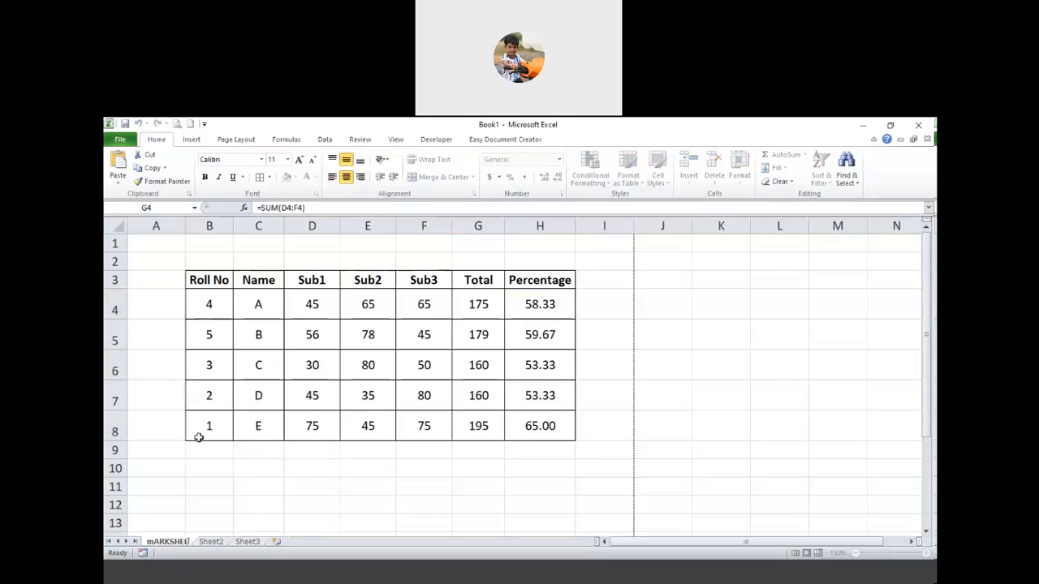
key("BackSpace")
key("BackSpace")
key("BackSpace")
key("BackSpace")
key("BackSpace")
key("BackSpace")
key("BackSpace")
key("BackSpace")
type("M")
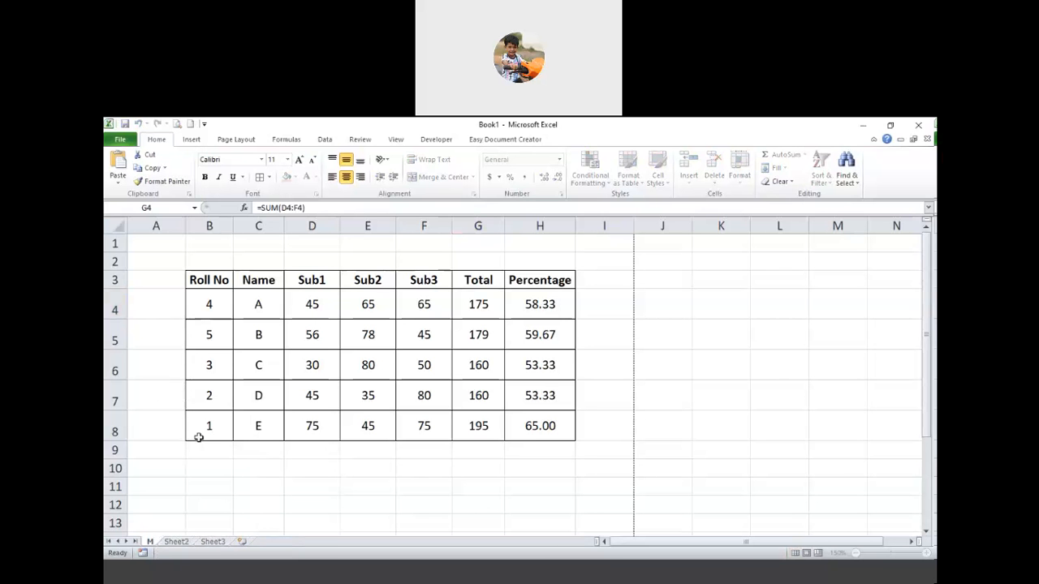
type("arksheet")
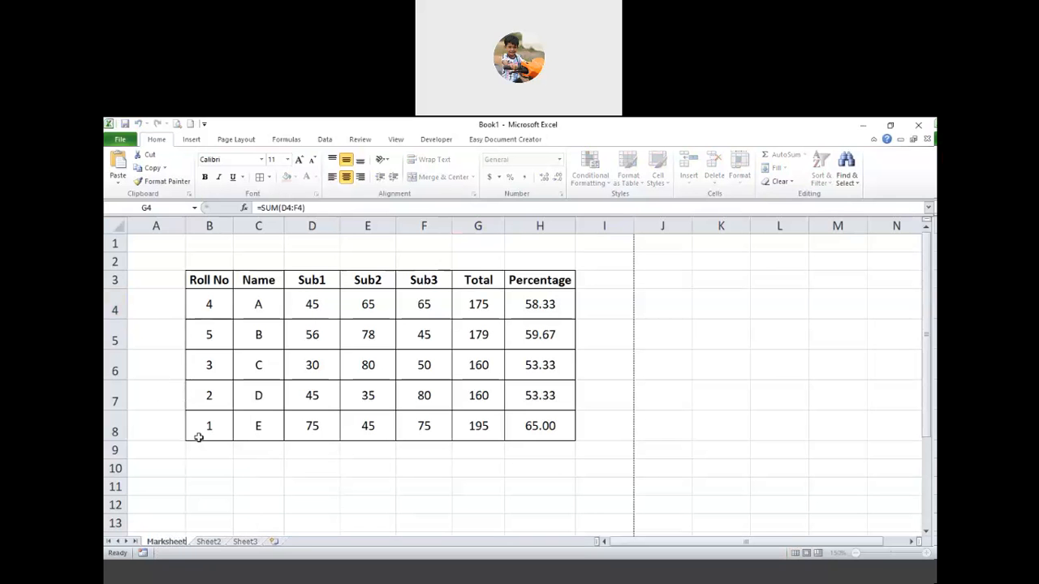
type("Data")
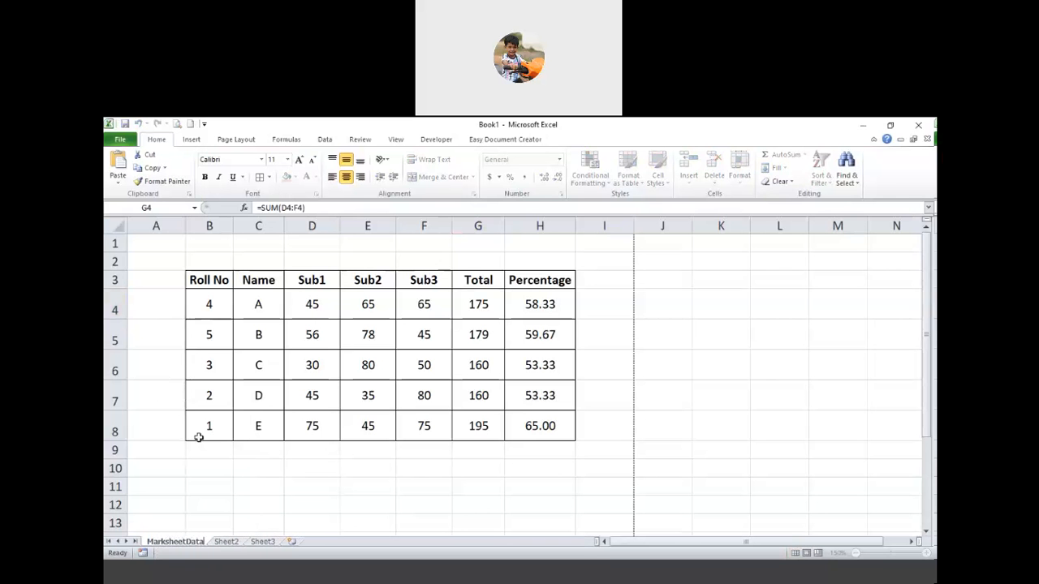
left_click(237, 523)
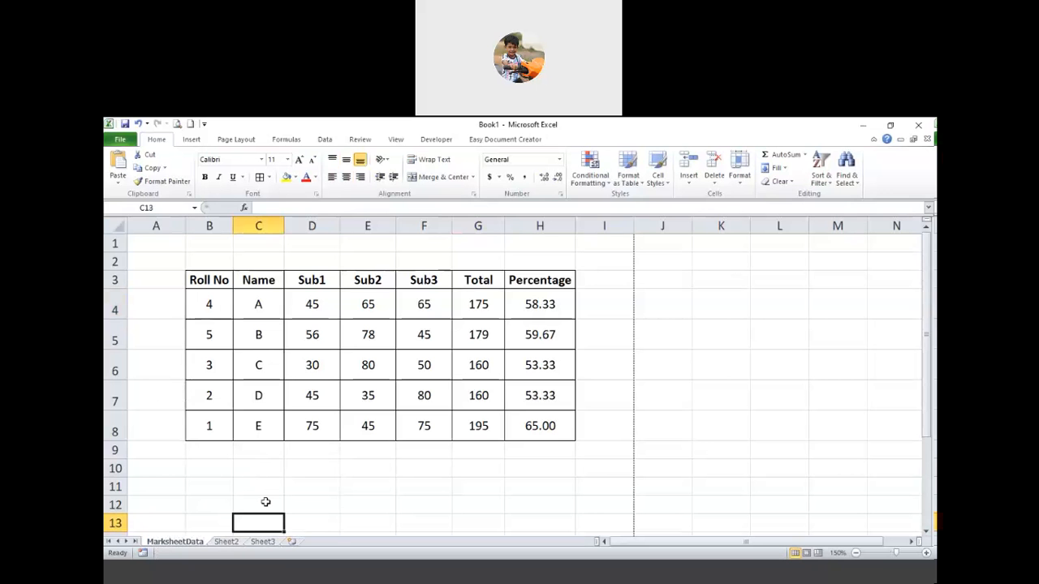
Step: Rename Sheet2 as Result
left_click(227, 543)
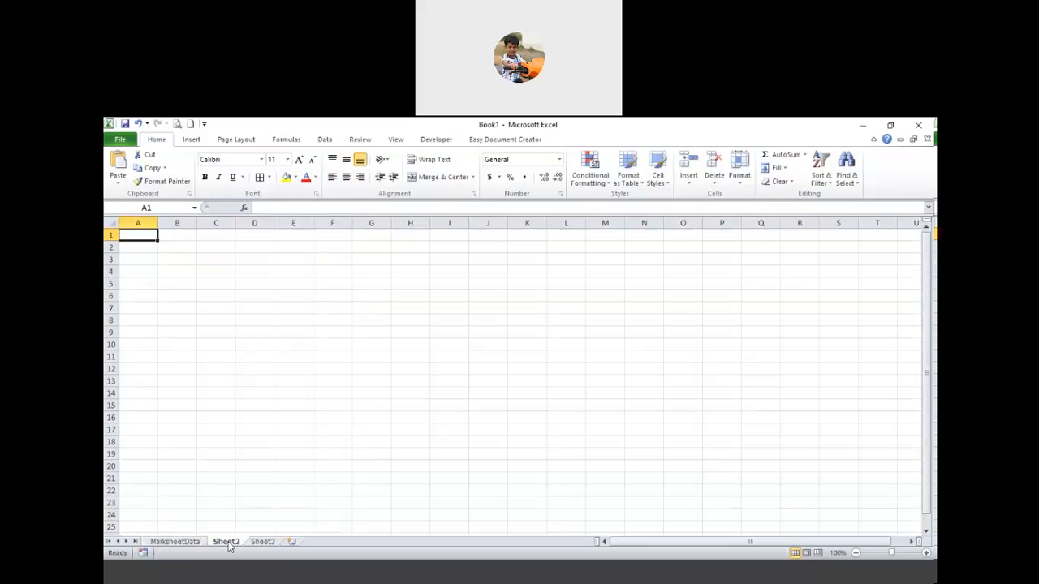
right_click(228, 543)
left_click(273, 438)
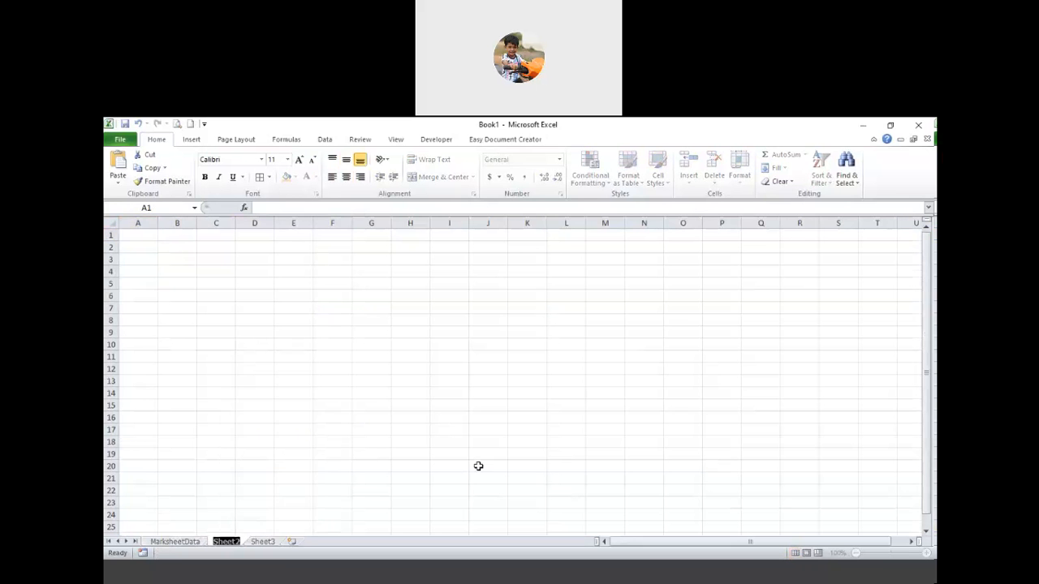
type("Result")
left_click(218, 491)
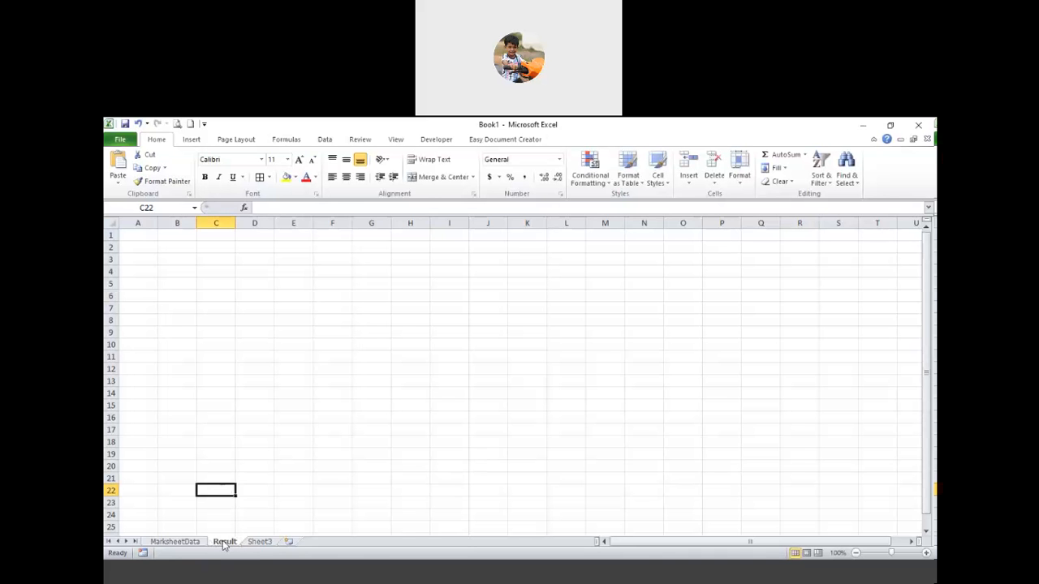
Step: Switch between the MarksheetData and Result sheets, ending on MarksheetData
left_click(195, 549)
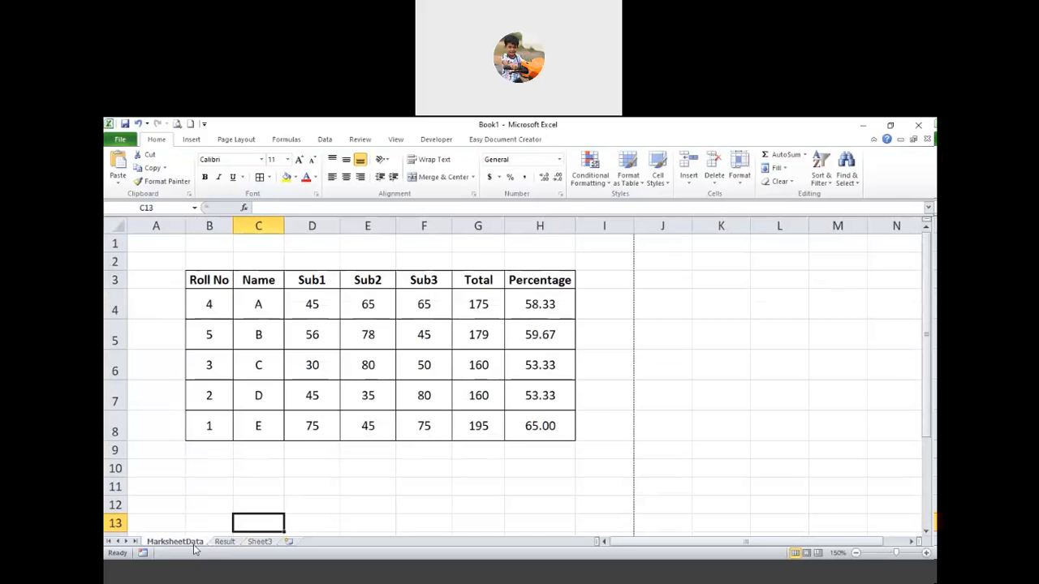
left_click(226, 544)
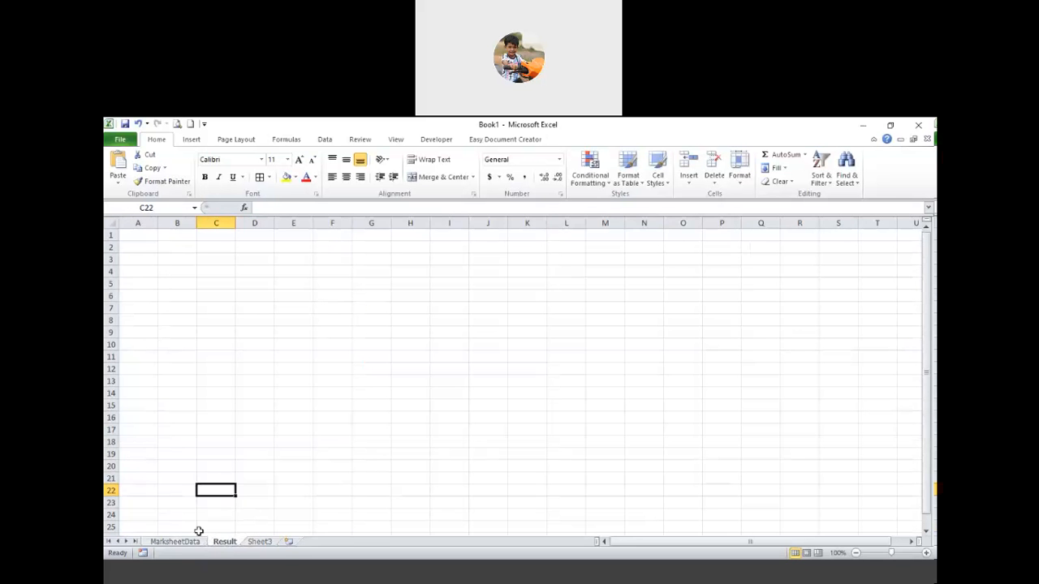
left_click(193, 543)
left_click(739, 169)
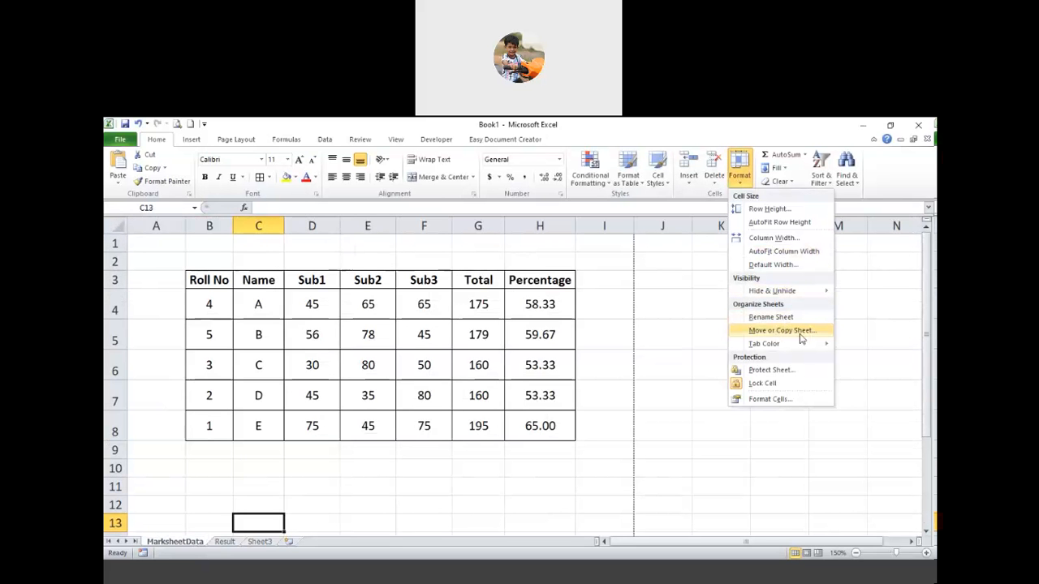
left_click(305, 476)
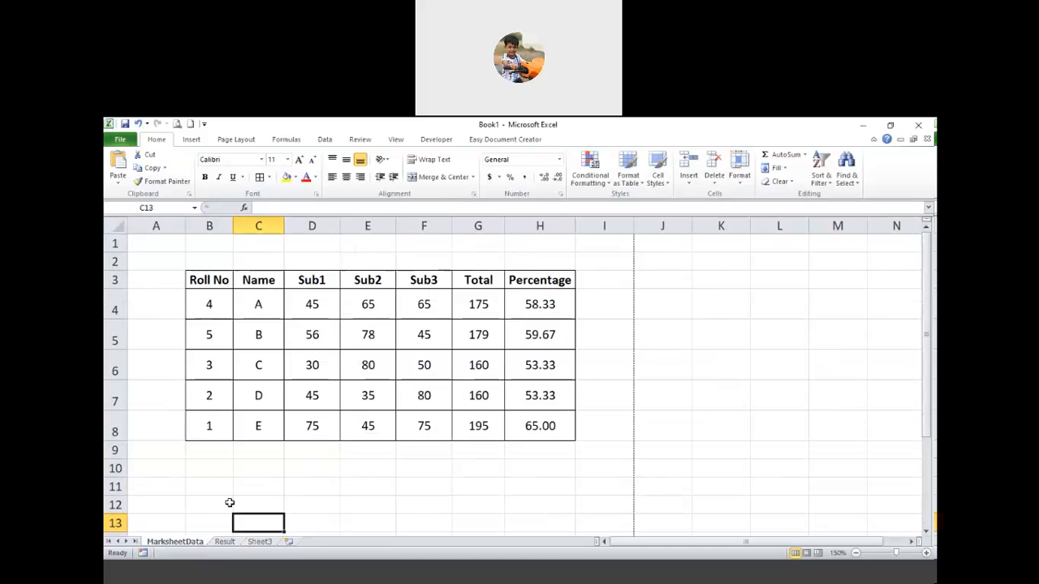
right_click(186, 545)
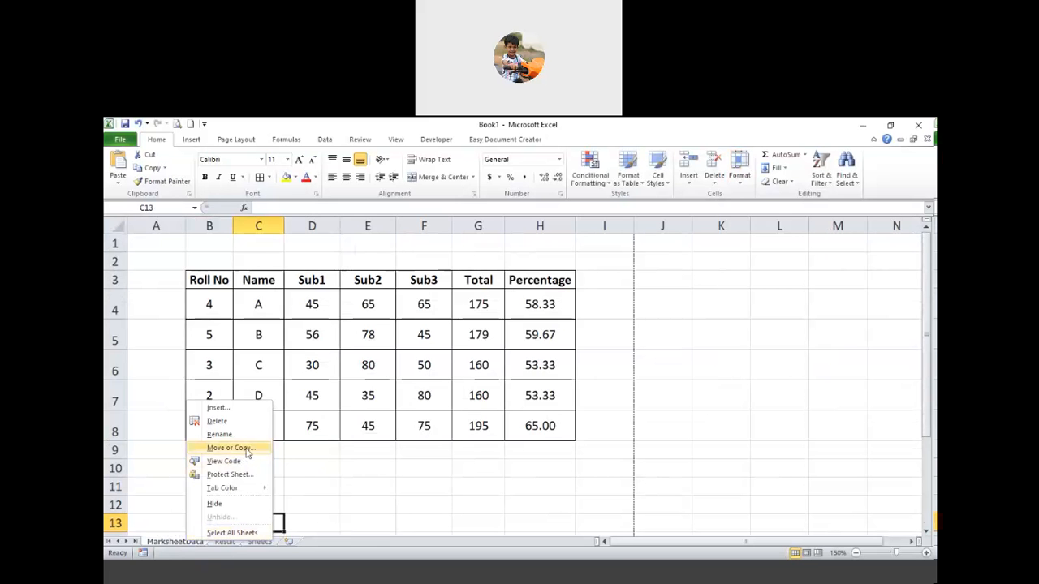
left_click(312, 467)
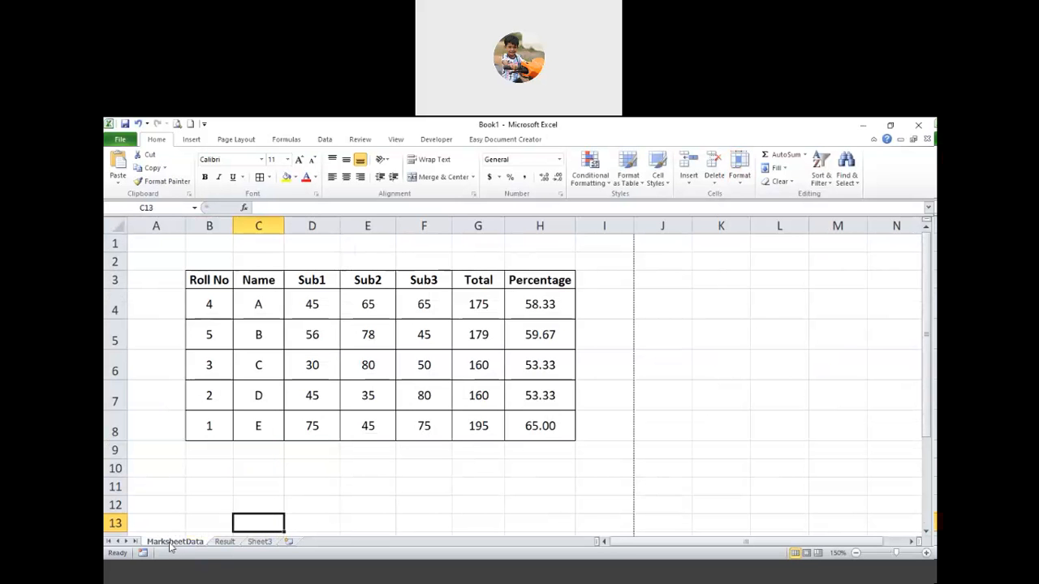
left_click(742, 177)
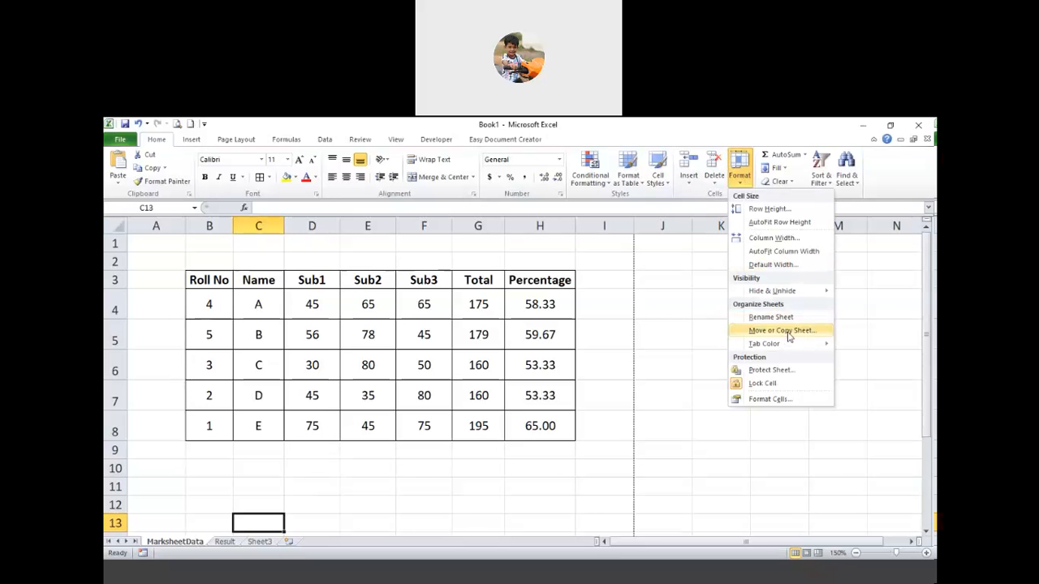
Step: Create a copy of the MarksheetData sheet in Book1, placed before the original MarksheetData sheet
right_click(175, 542)
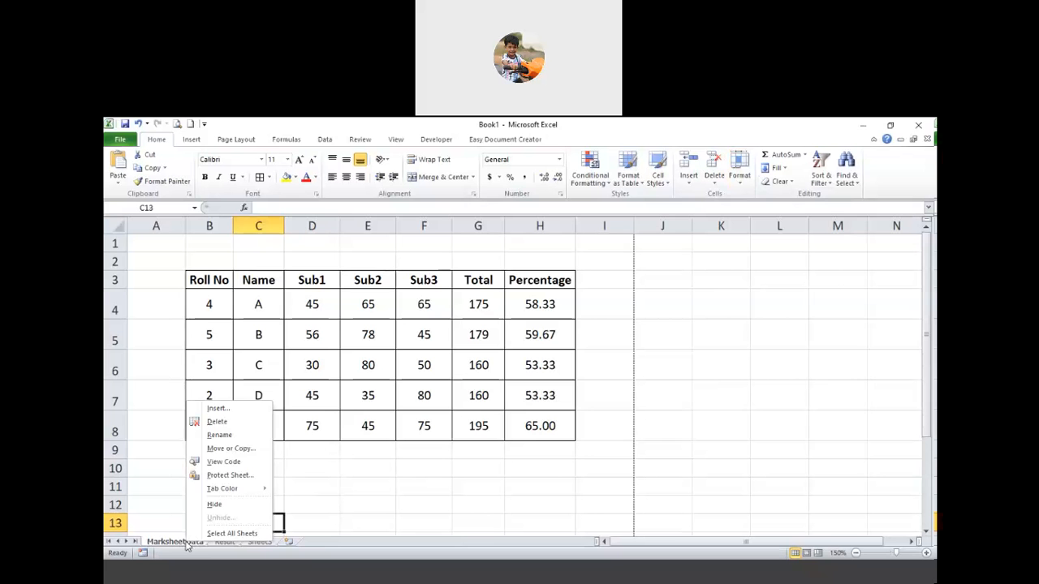
left_click(227, 451)
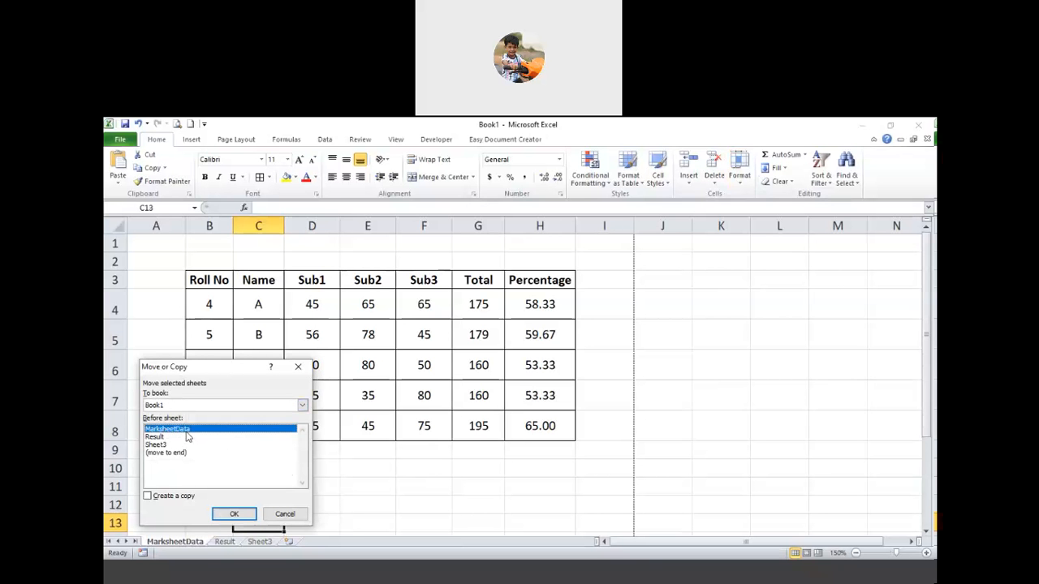
left_click(174, 499)
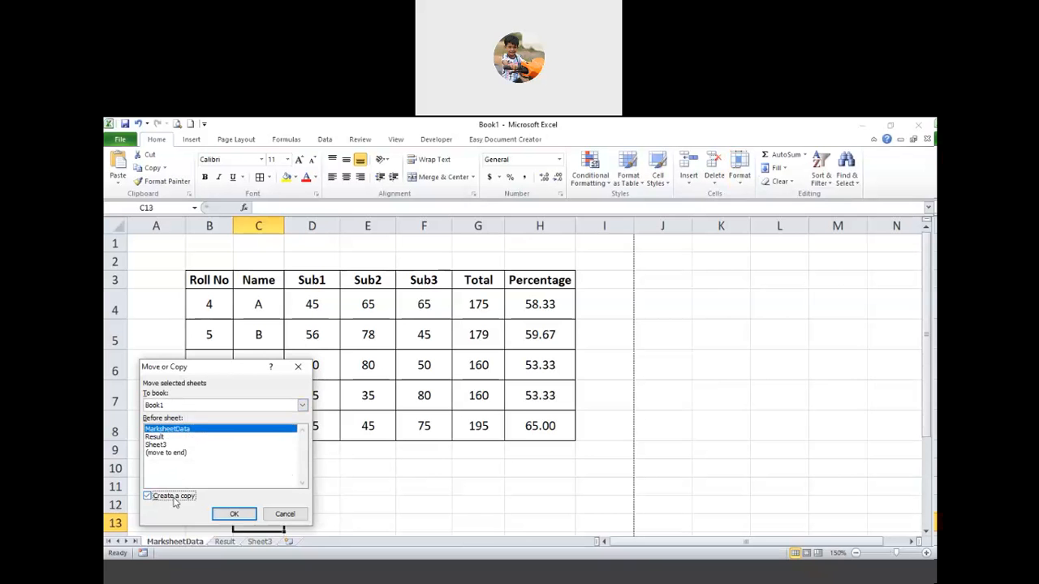
left_click(235, 514)
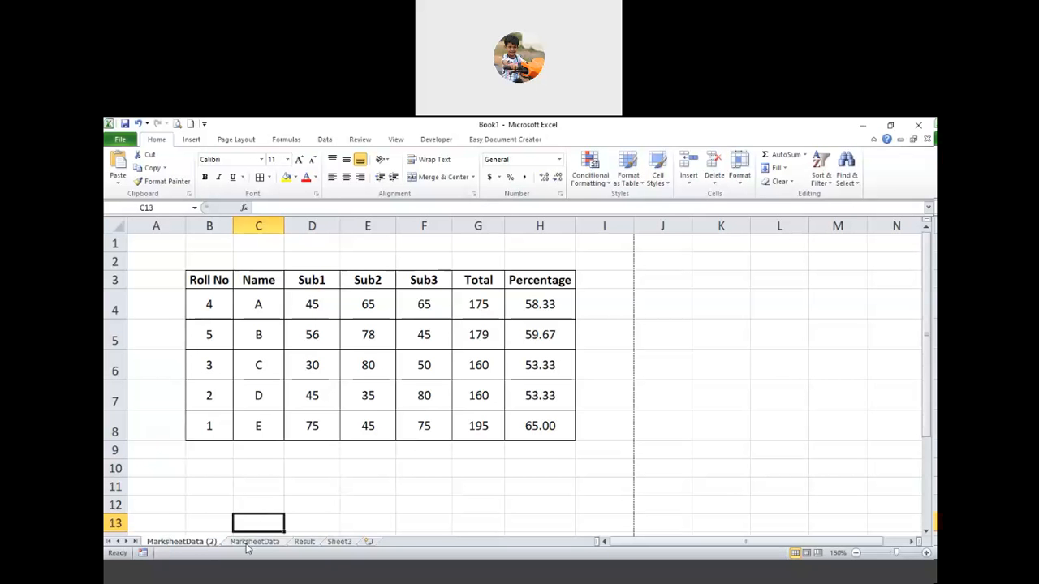
Step: Delete the copied sheet MarksheetData (2)
right_click(200, 548)
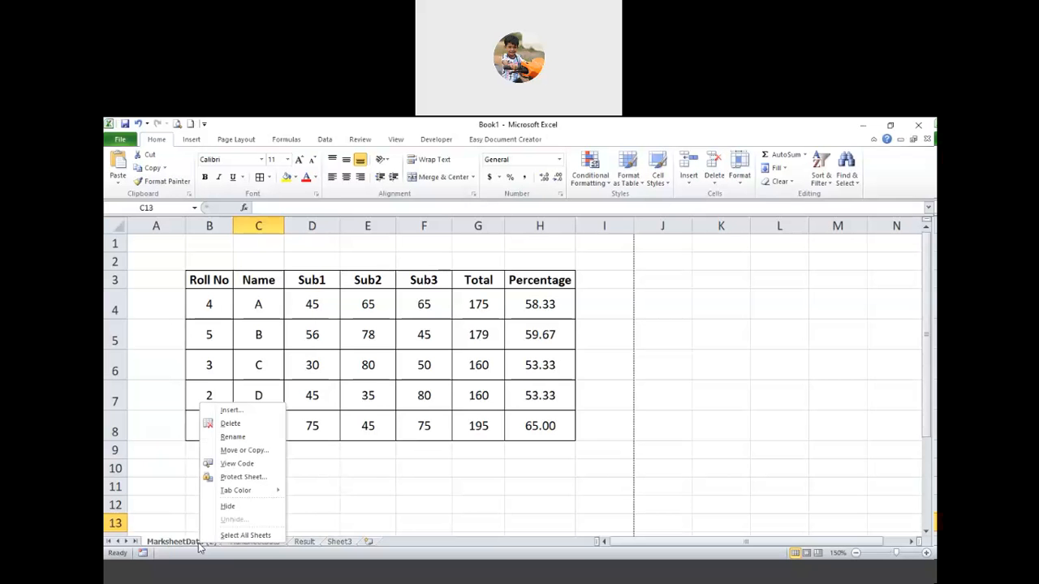
left_click(231, 423)
left_click(496, 376)
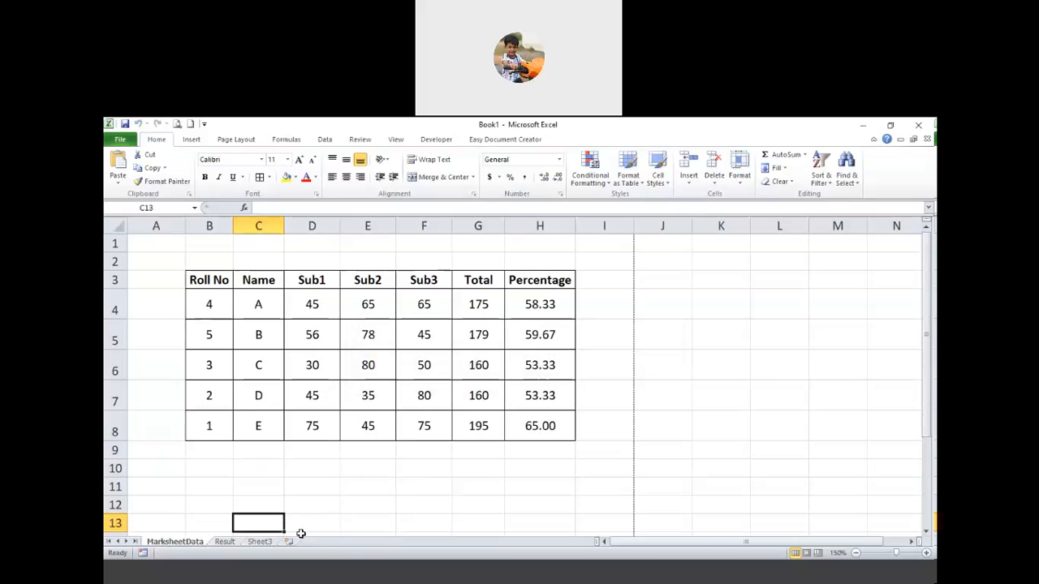
Step: Try to move the MarksheetData sheet before MarksheetData in Book1 without creating a copy
right_click(194, 546)
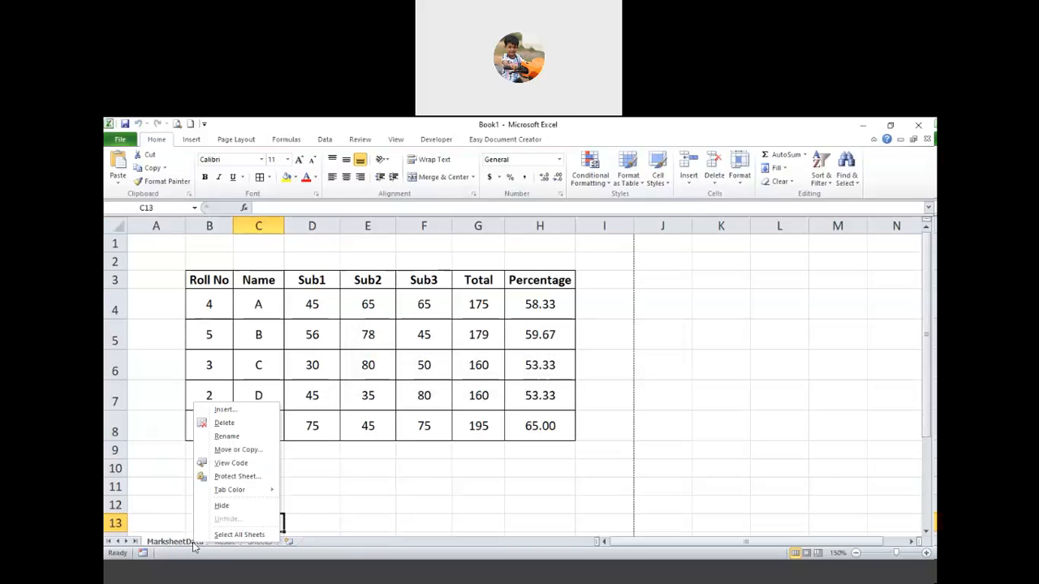
left_click(237, 450)
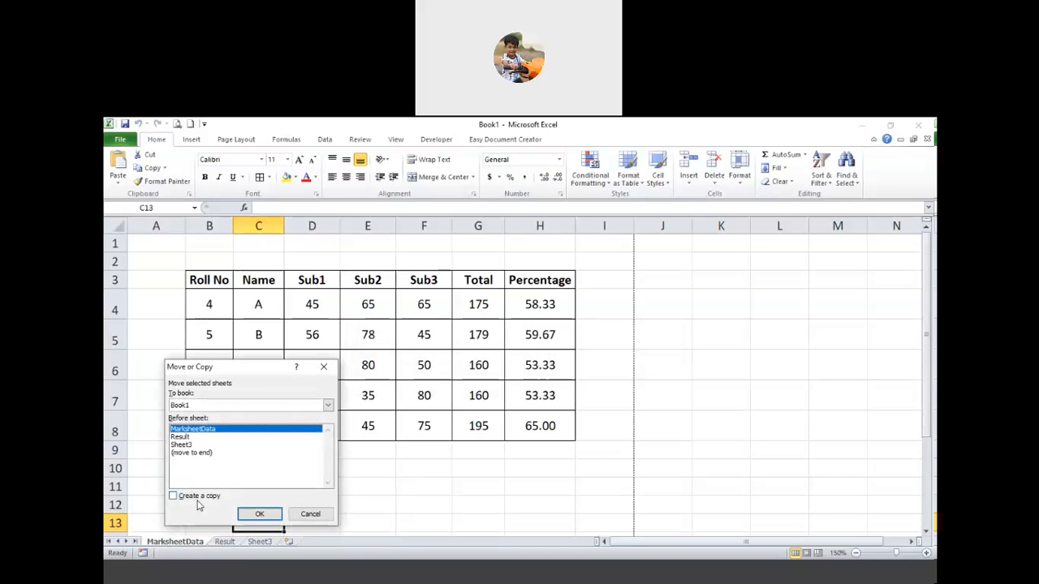
left_click(259, 514)
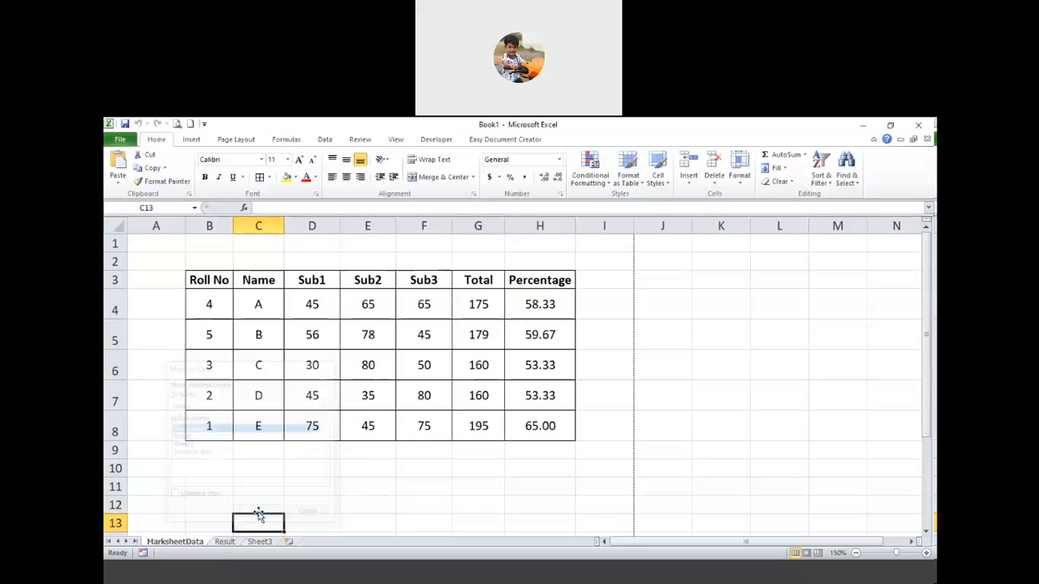
Step: Move the MarksheetData sheet to the end of Book1 without creating a copy
right_click(195, 543)
left_click(236, 448)
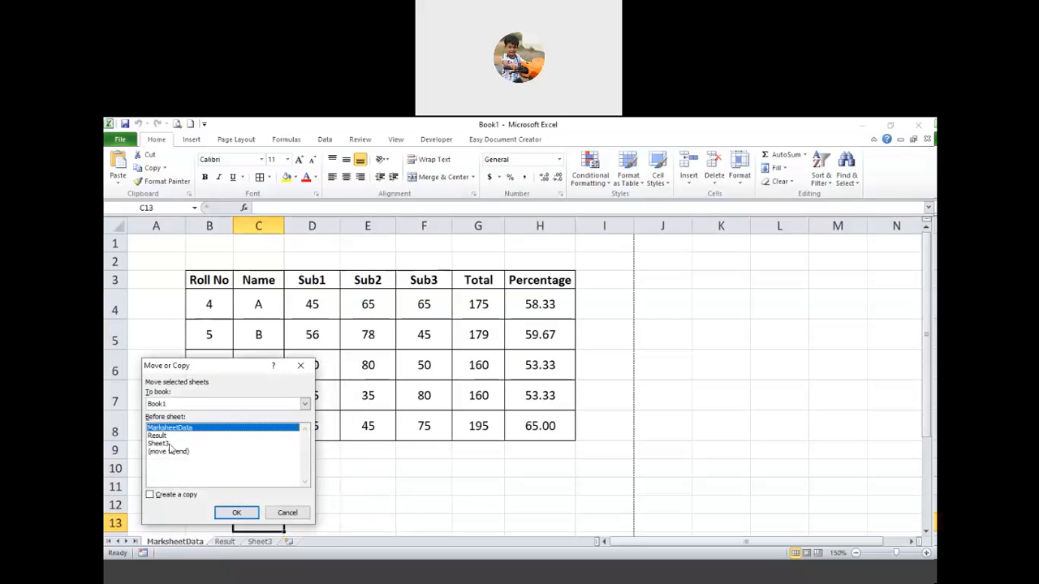
left_click(167, 444)
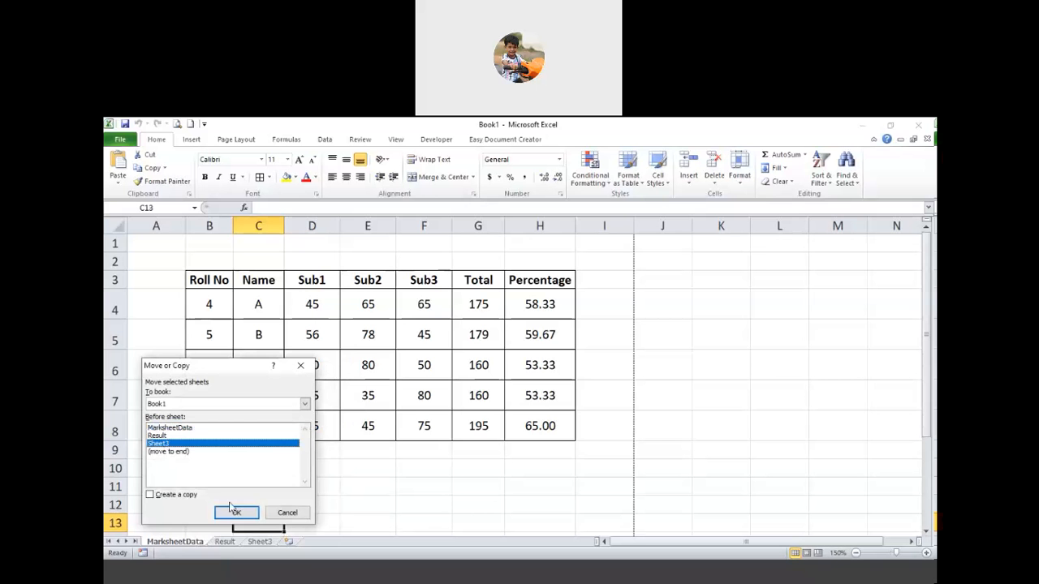
left_click(166, 452)
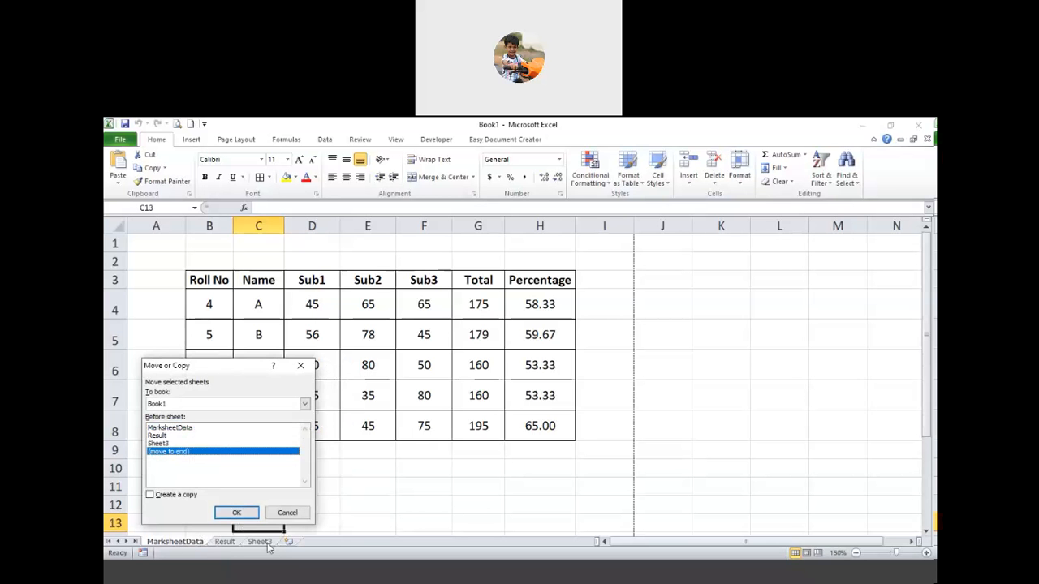
left_click(236, 513)
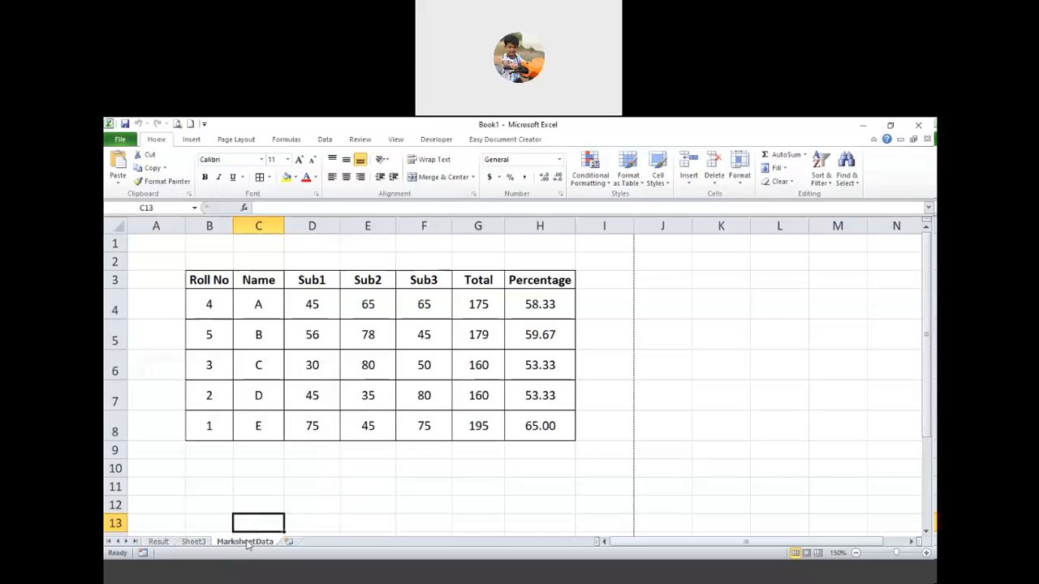
Step: Move MarksheetData back in front of the Result sheet, then view Result and return to MarksheetData
left_click_drag(244, 544, 156, 548)
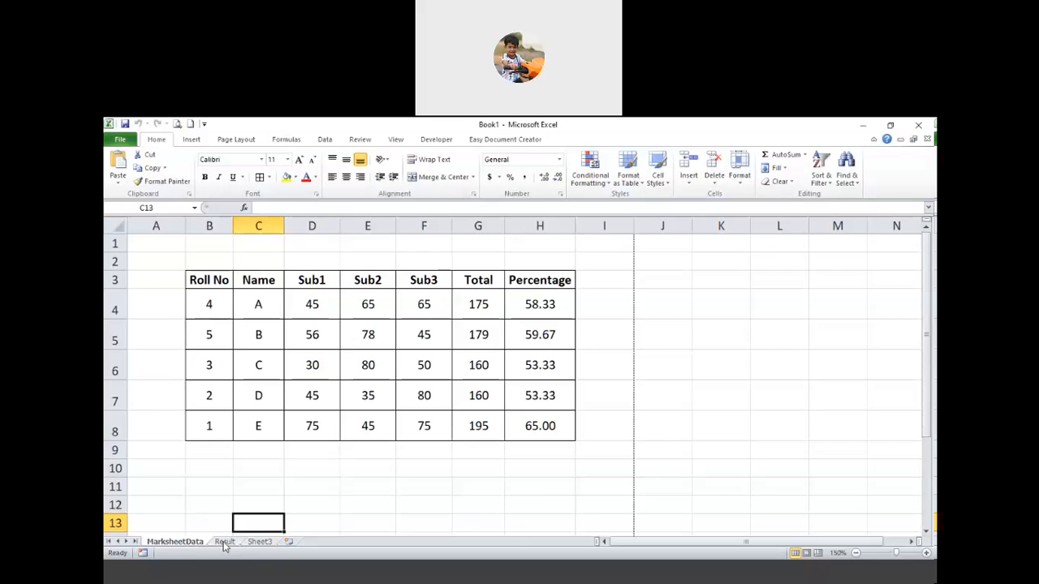
mouse_move(224, 546)
left_mouse_down()
mouse_move(162, 542)
mouse_move(224, 547)
left_mouse_up()
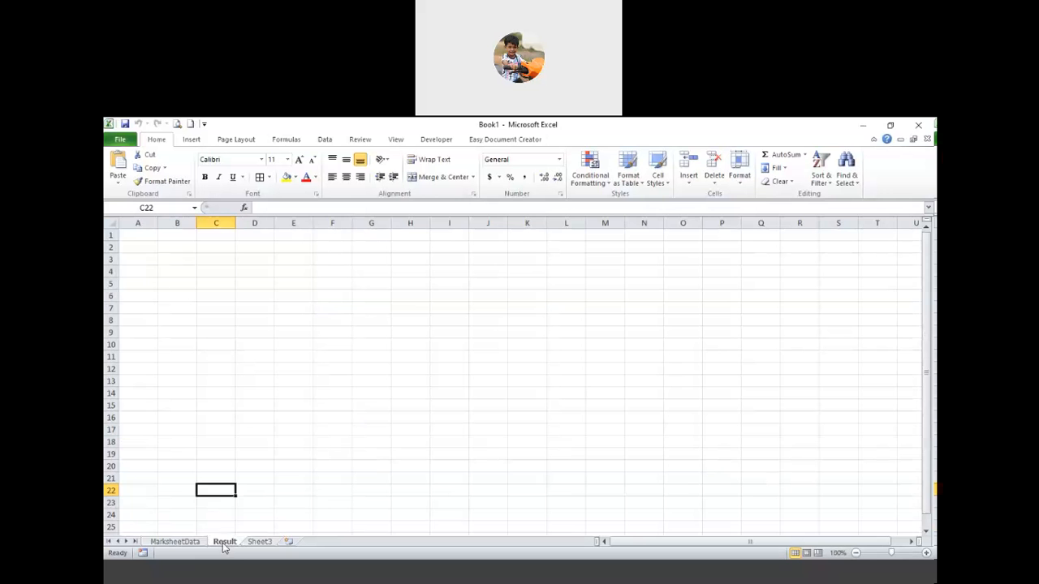
left_click(199, 544)
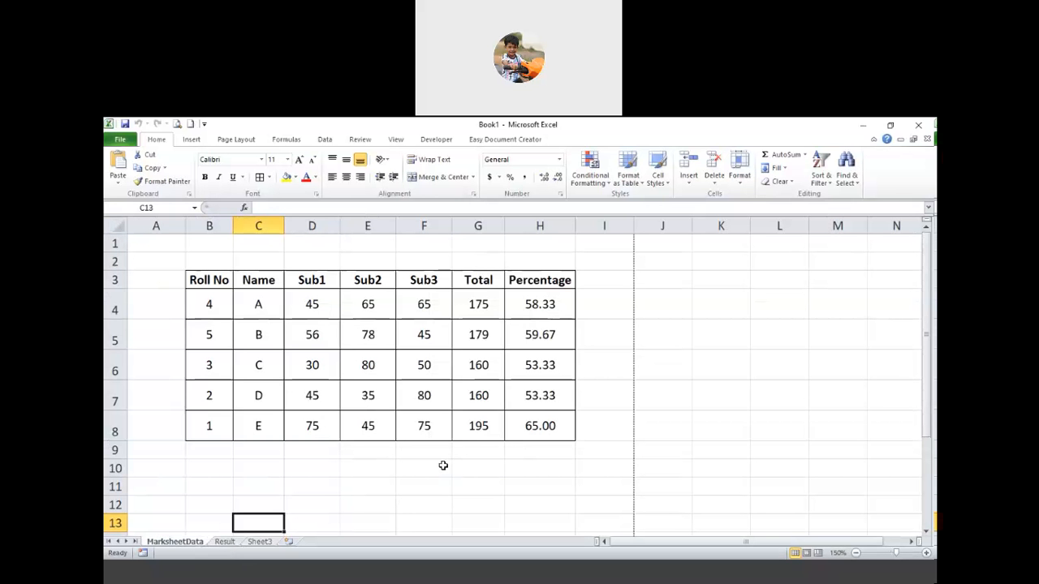
left_click(739, 167)
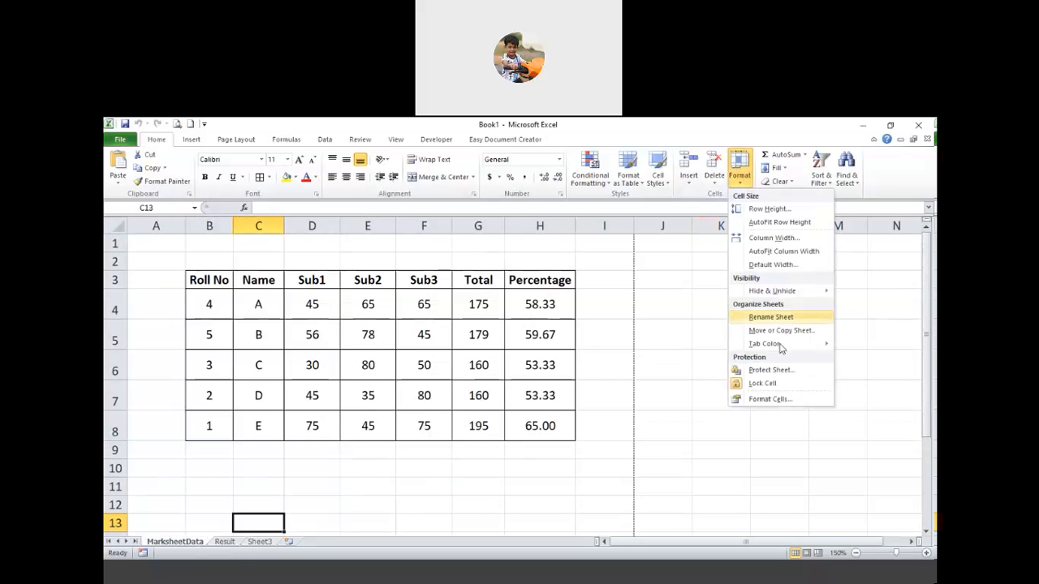
mouse_move(781, 345)
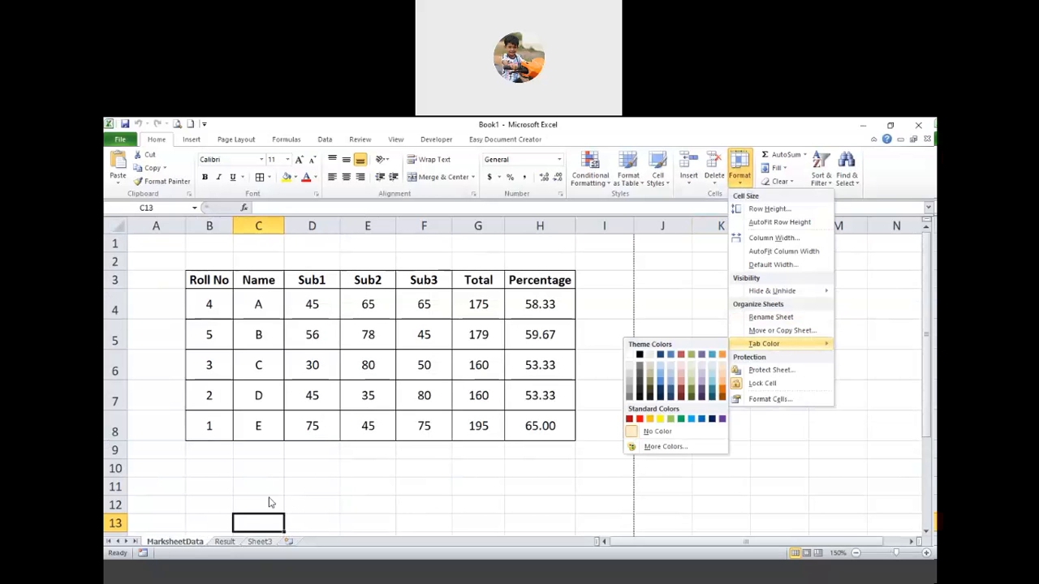
right_click(162, 546)
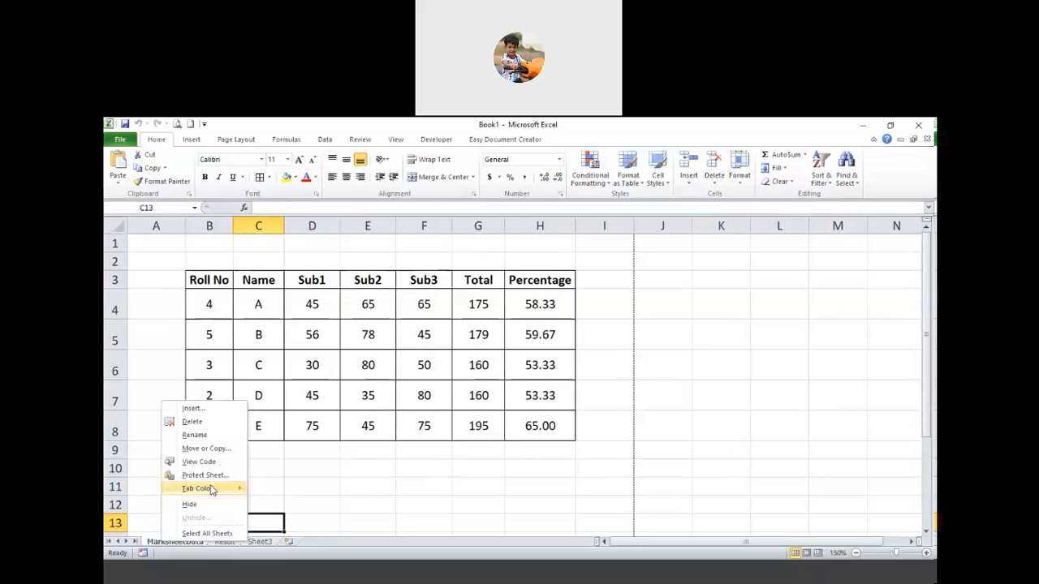
left_click(290, 500)
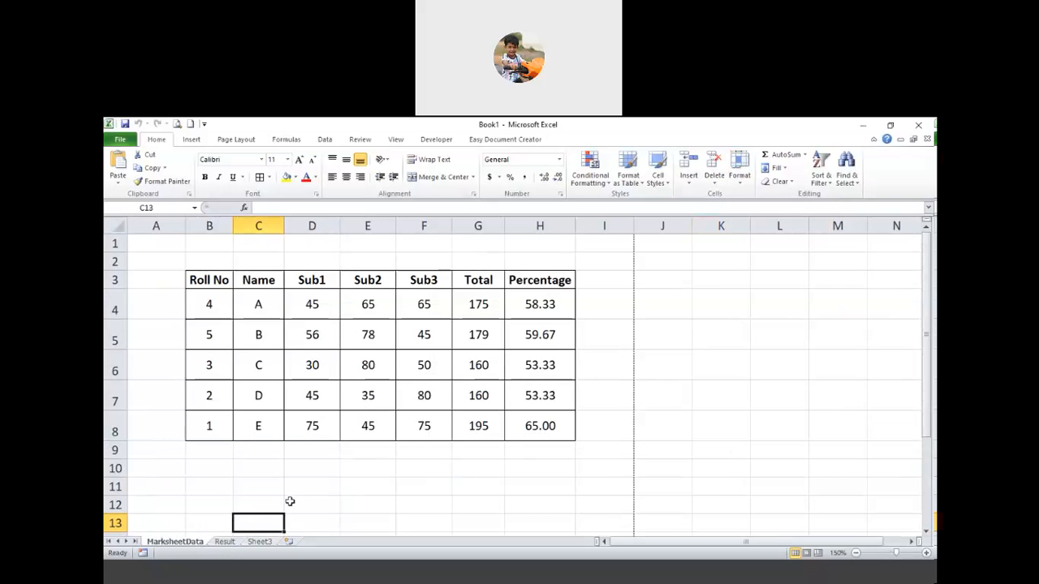
Step: Set the MarksheetData sheet's tab color to Orange, Accent 6, Darker 25%
left_click(739, 174)
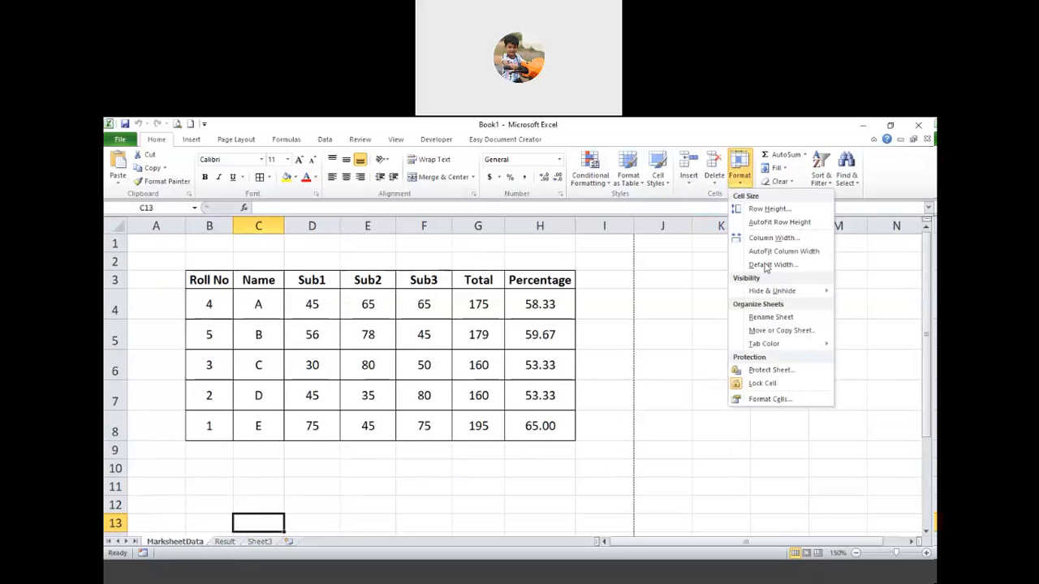
mouse_move(792, 345)
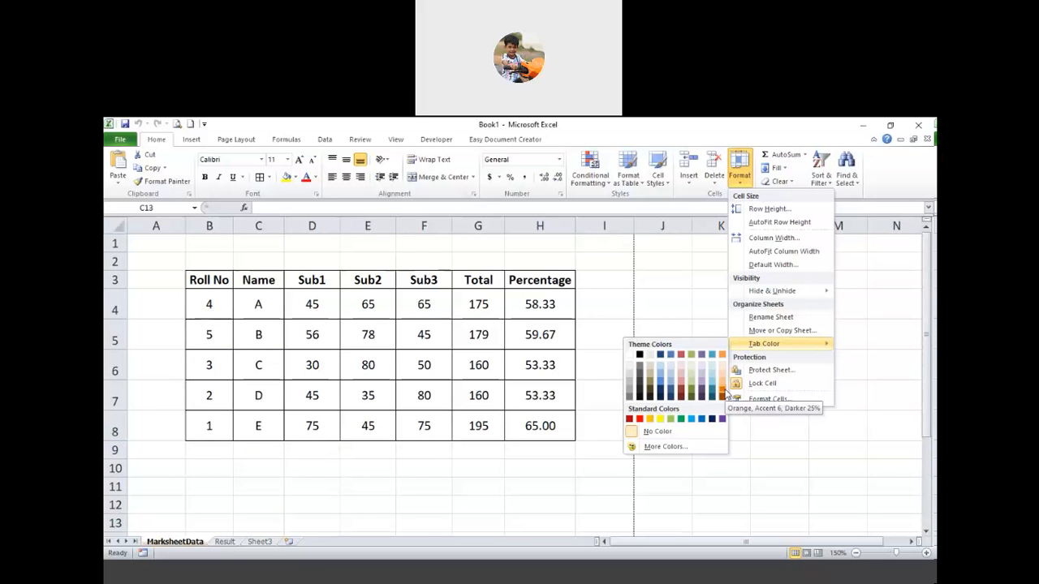
left_click(723, 394)
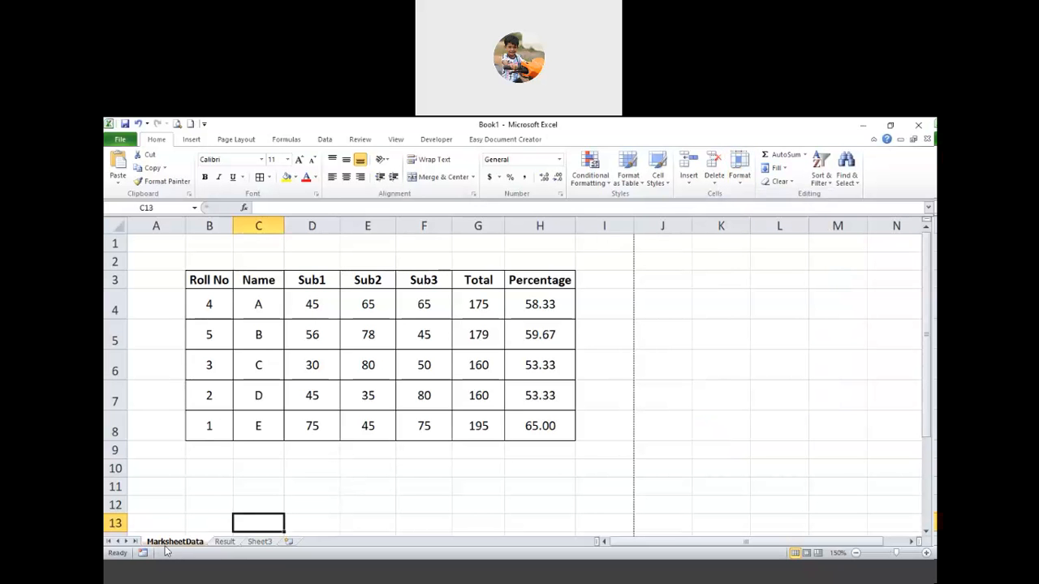
Step: Set the Result sheet's tab color to the standard purple and return to the MarksheetData sheet
left_click(222, 542)
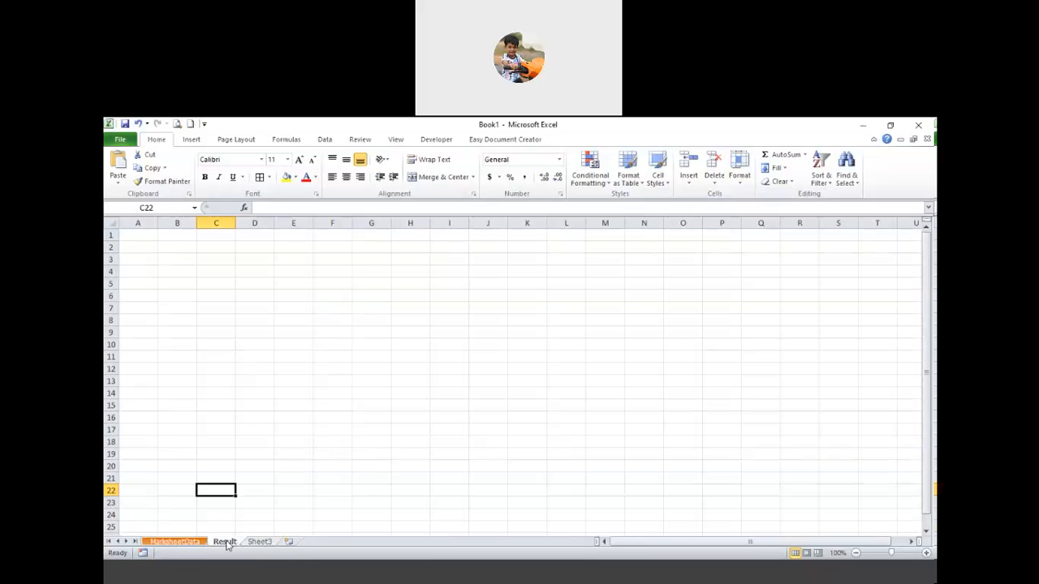
left_click(739, 177)
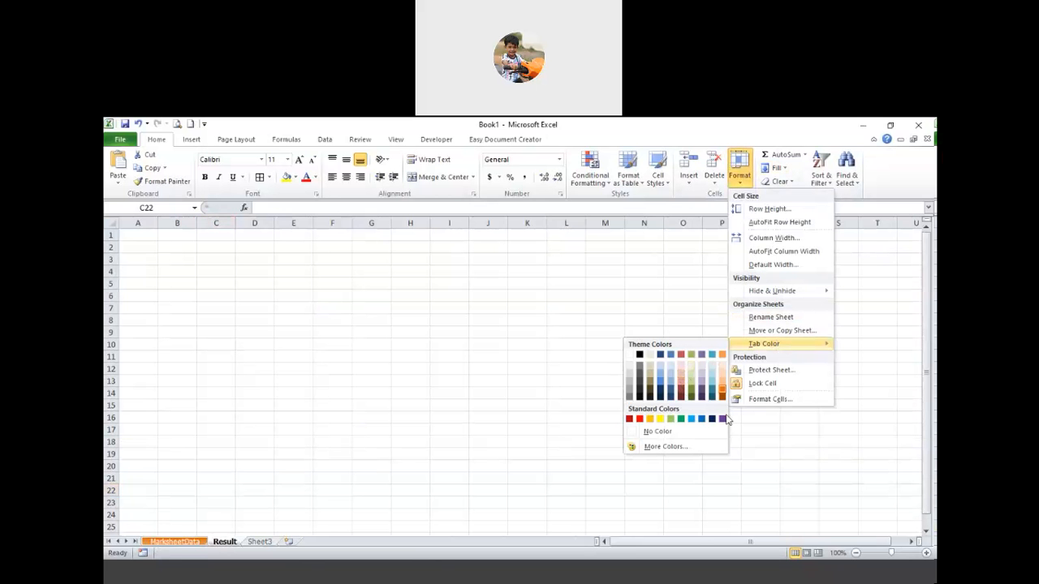
left_click(722, 419)
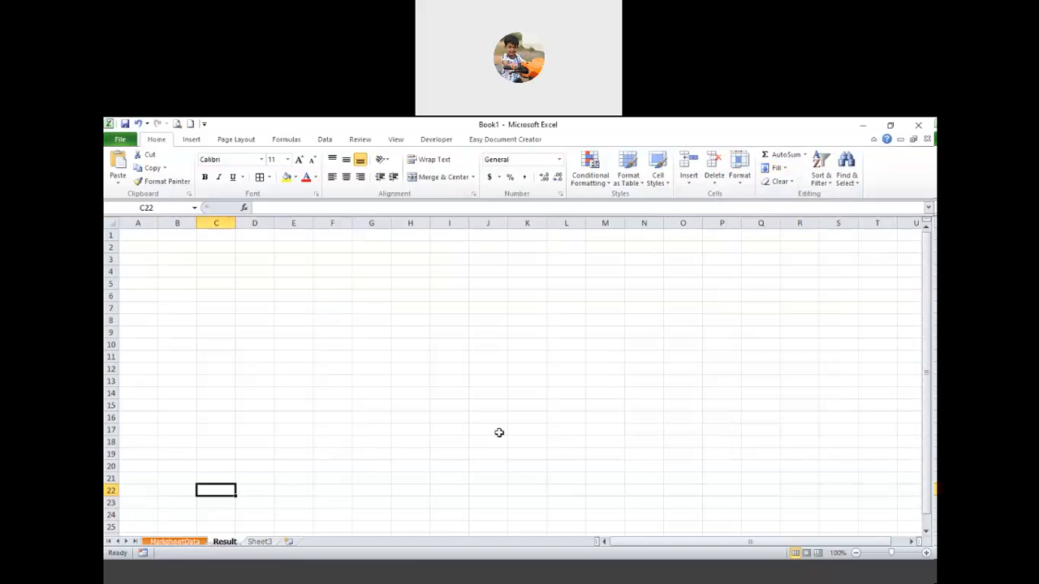
left_click(174, 541)
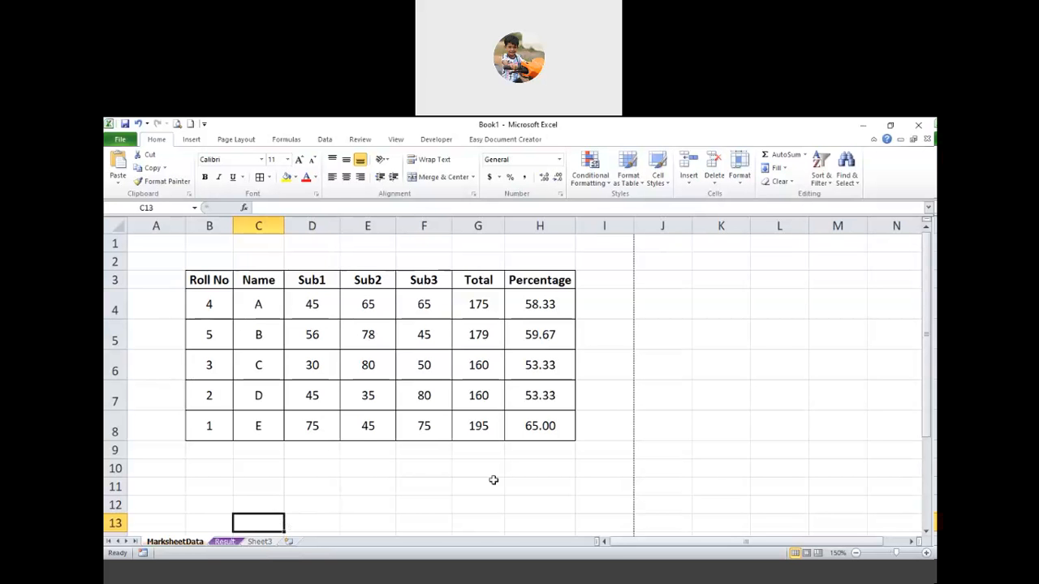
Step: Examine the Protect Sheet permissions available for the MarksheetData sheet, and close them without protecting the sheet
left_click(737, 177)
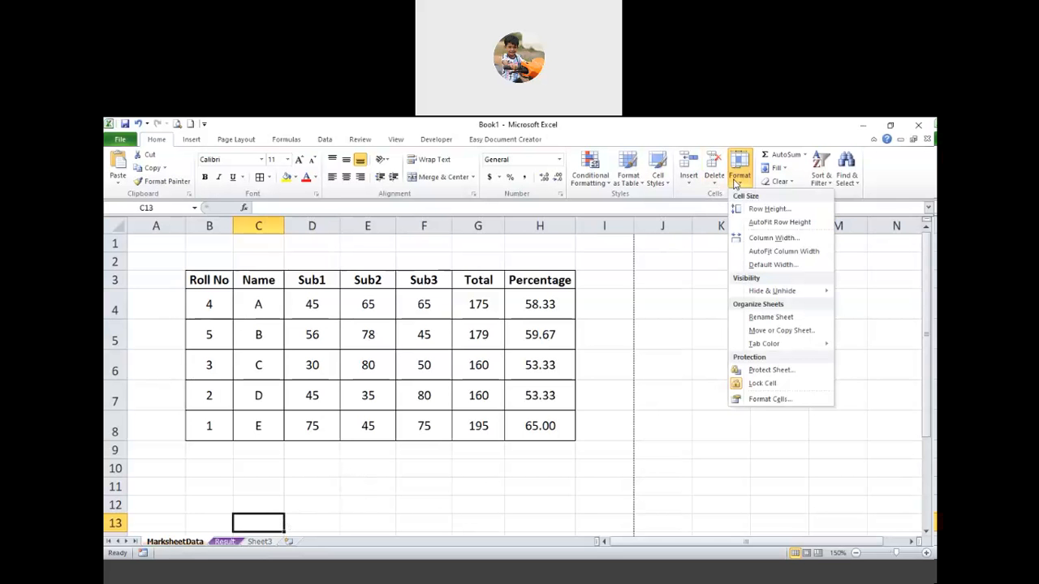
left_click(782, 370)
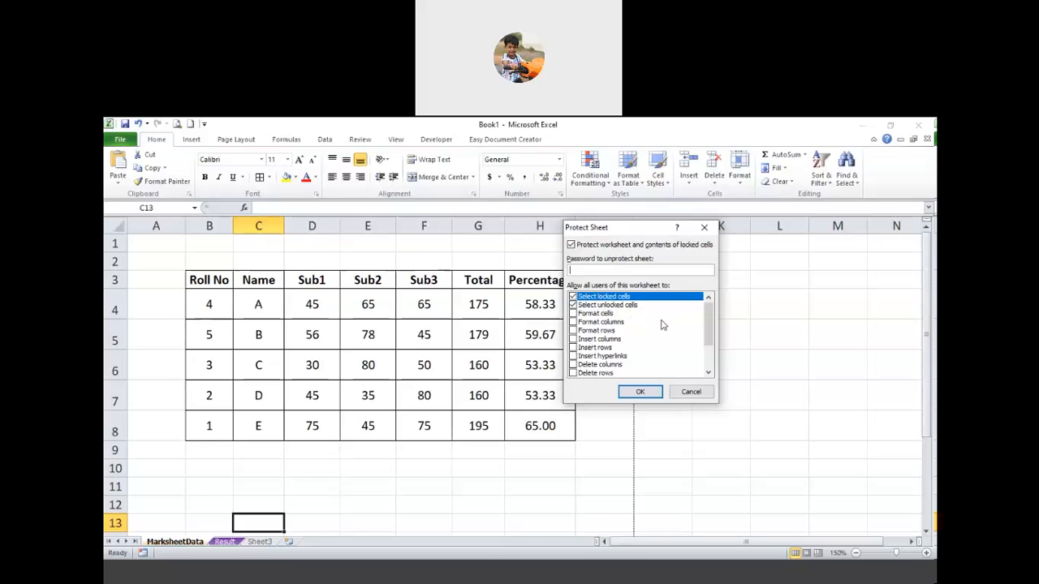
left_click_drag(711, 341, 708, 357)
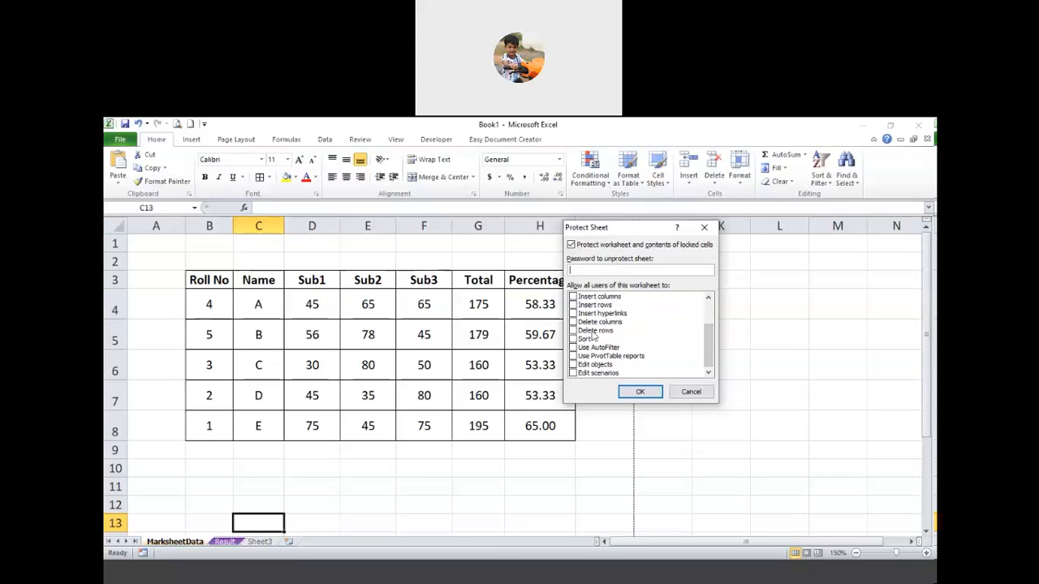
left_click_drag(710, 354, 709, 315)
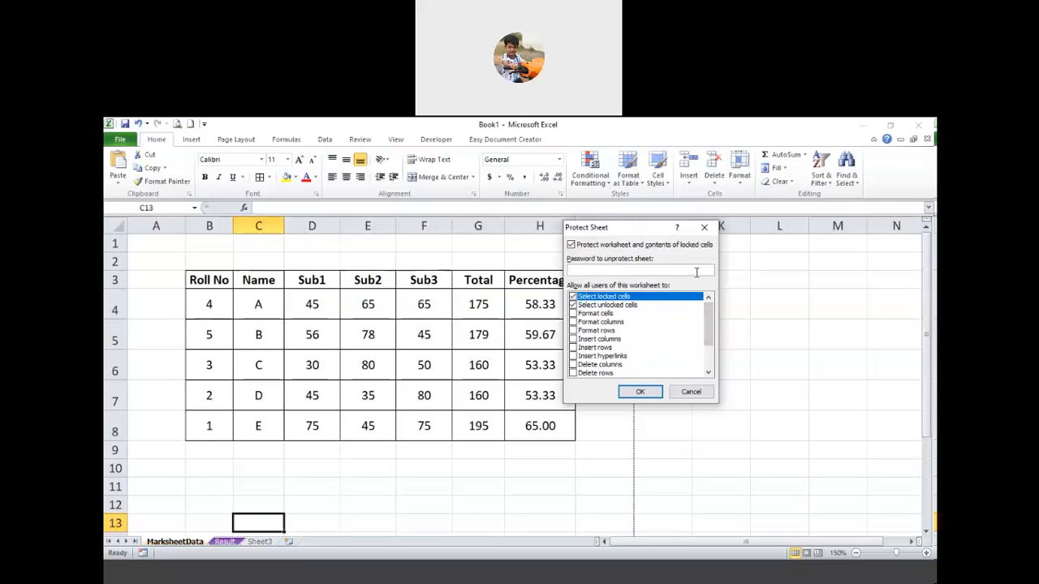
left_click(689, 394)
left_click(739, 170)
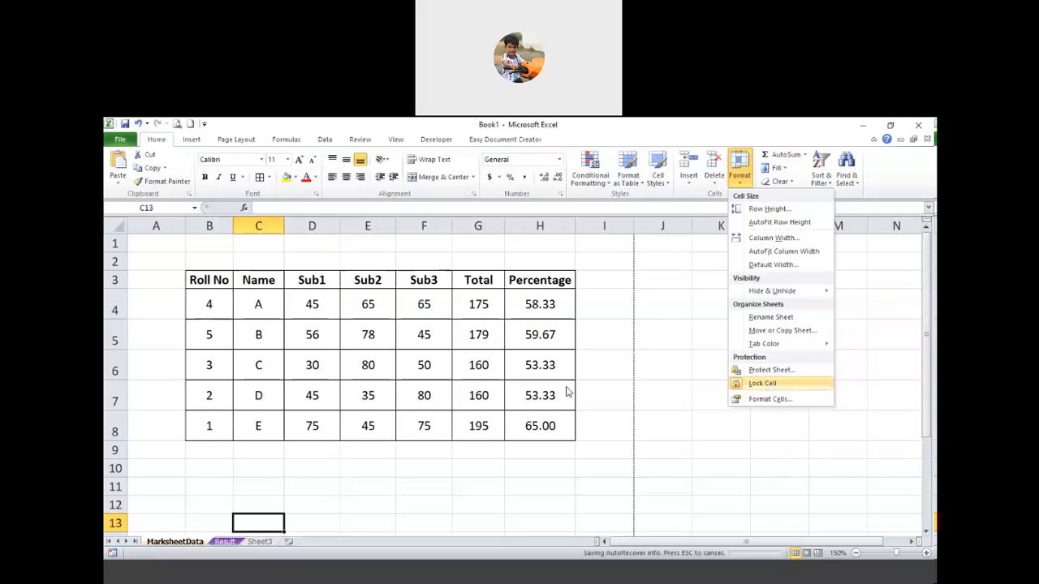
left_click(608, 362)
left_click(608, 324)
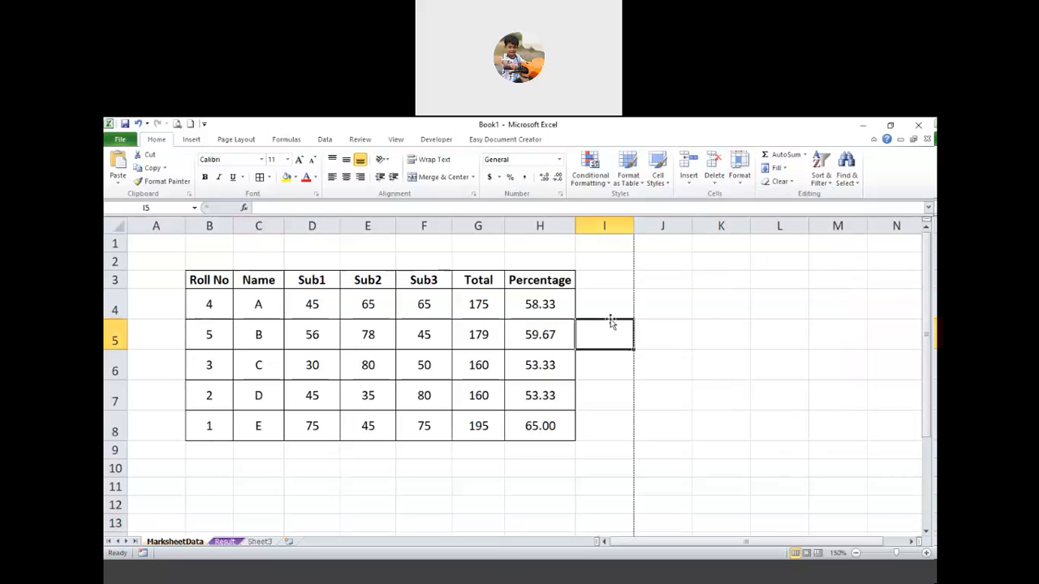
left_click(739, 172)
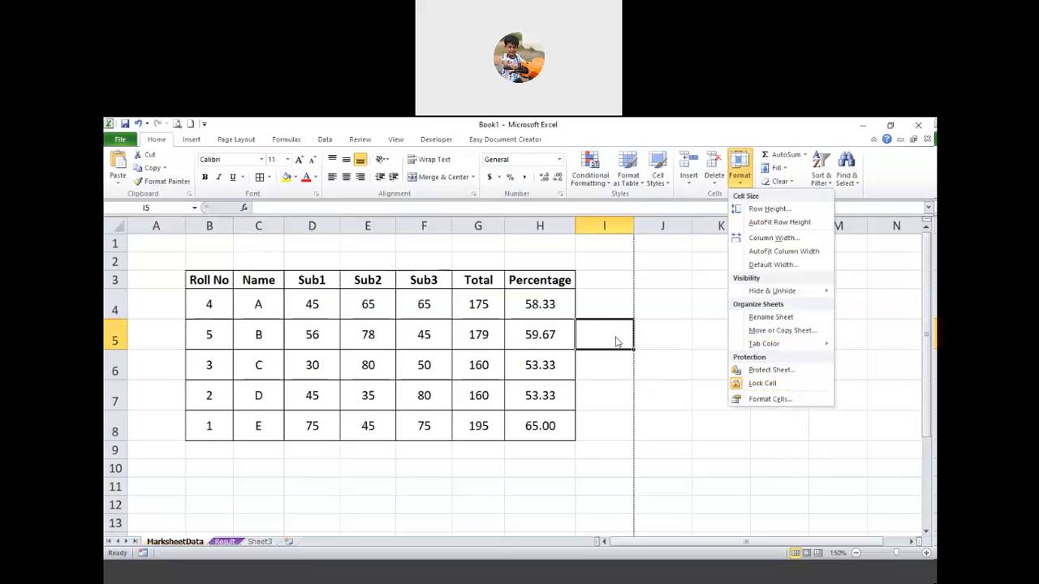
key("h")
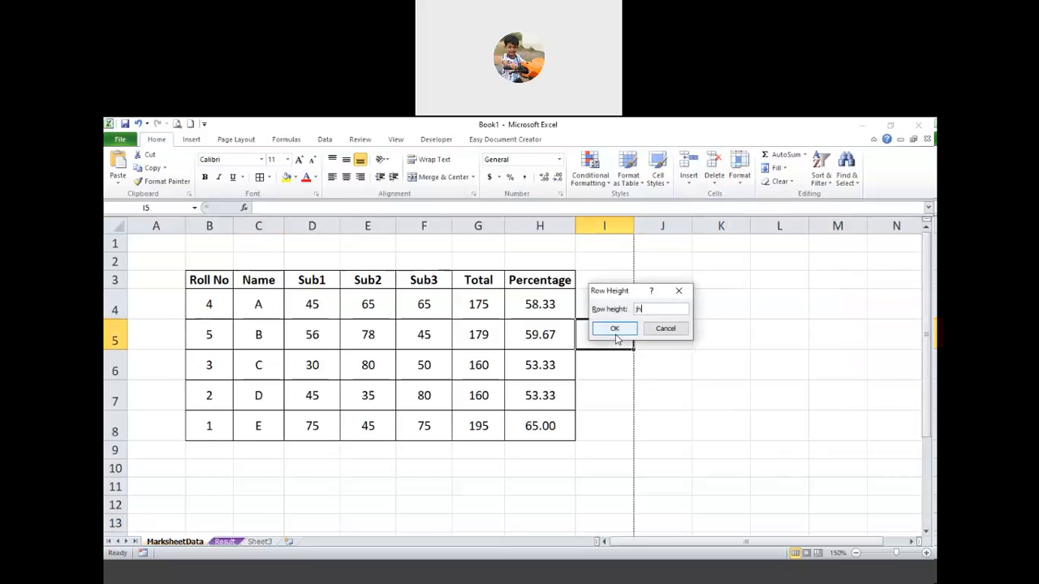
key("BackSpace")
left_click(679, 332)
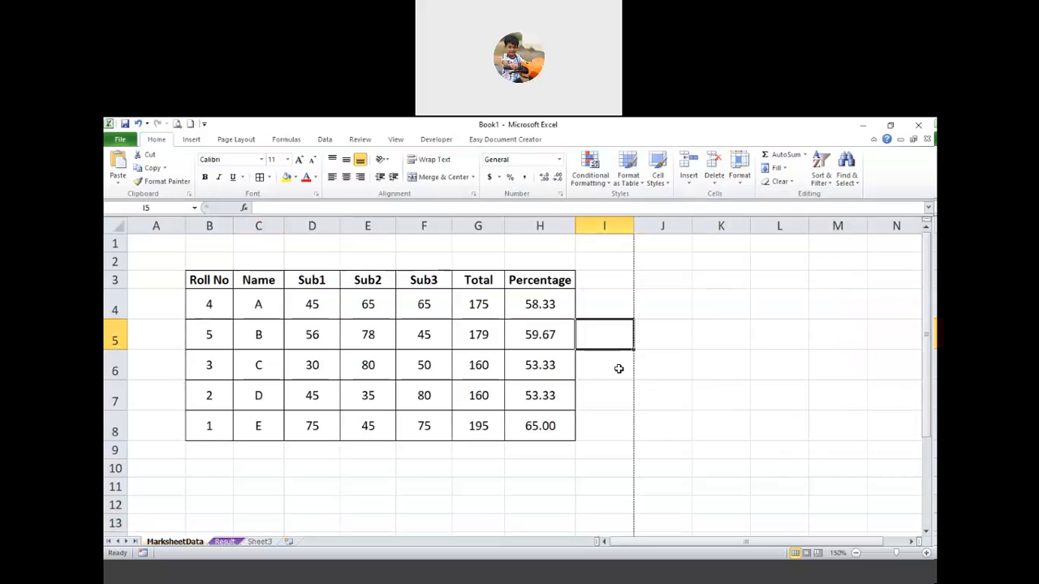
Step: Enter the test text ghghg in cell I5 and clear it again
type("ghghg")
key("BackSpace")
key("BackSpace")
key("BackSpace")
key("BackSpace")
key("BackSpace")
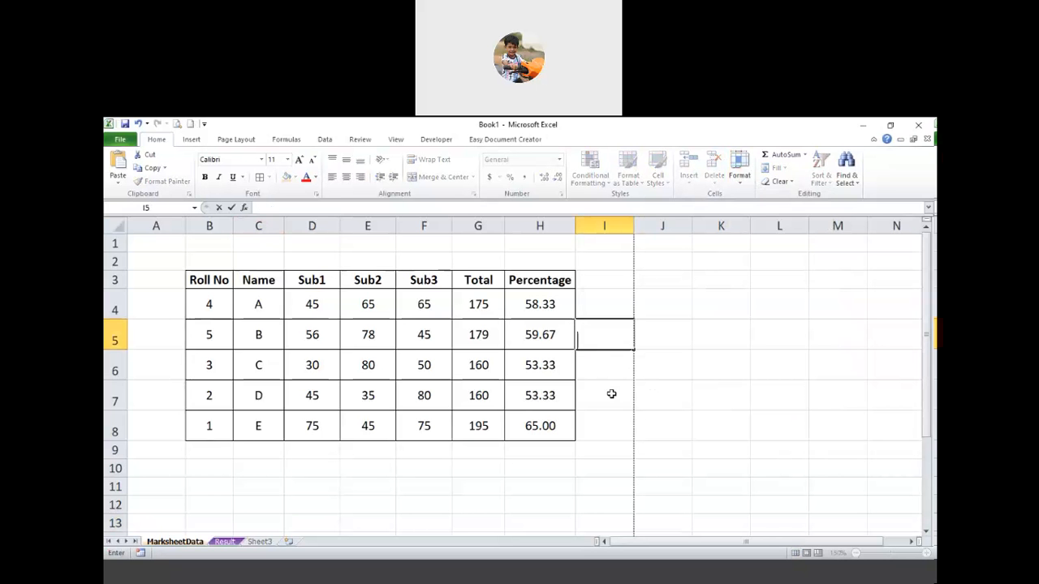
left_click(615, 398)
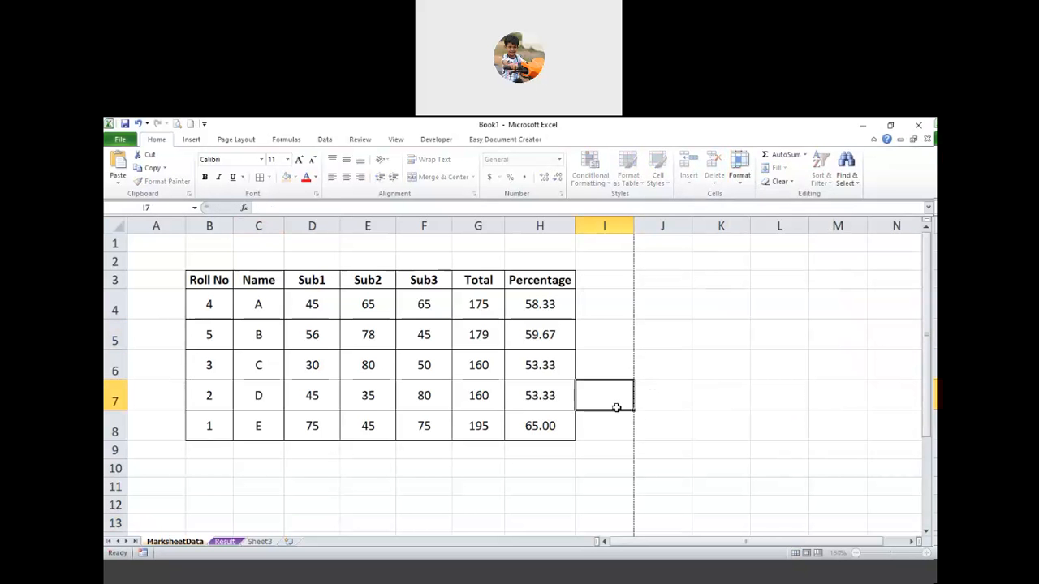
Step: Examine the number format categories and alignment options in Format Cells for the Roll No heading, and close them without changes
left_click(740, 172)
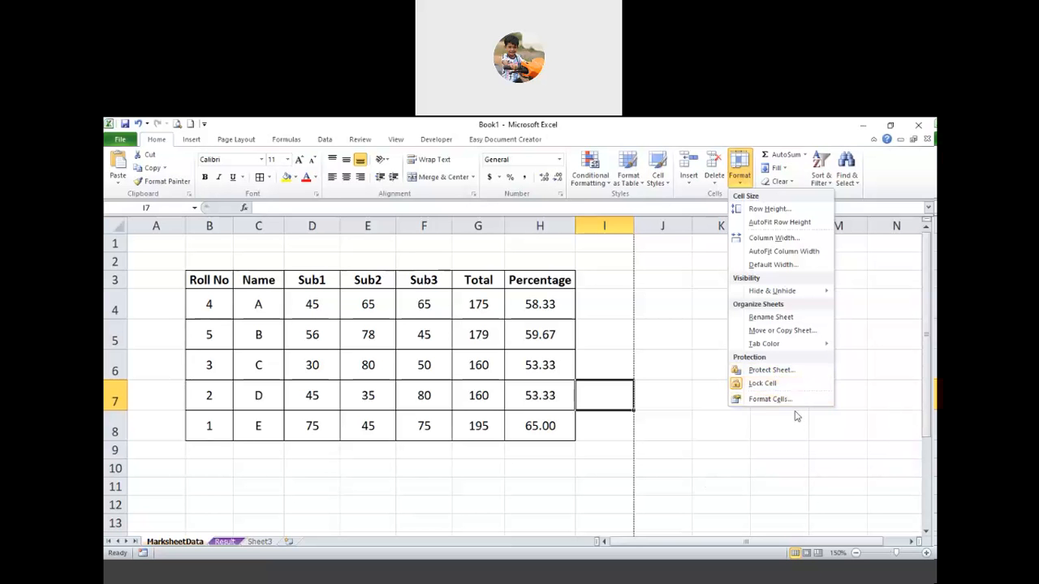
left_click(341, 322)
left_click(222, 280)
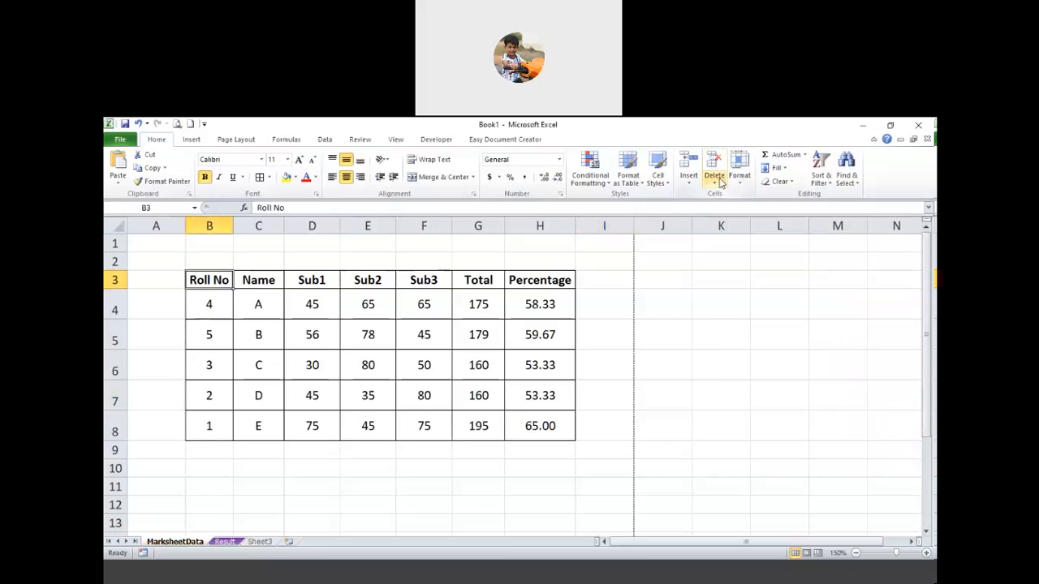
left_click(743, 175)
key("Escape")
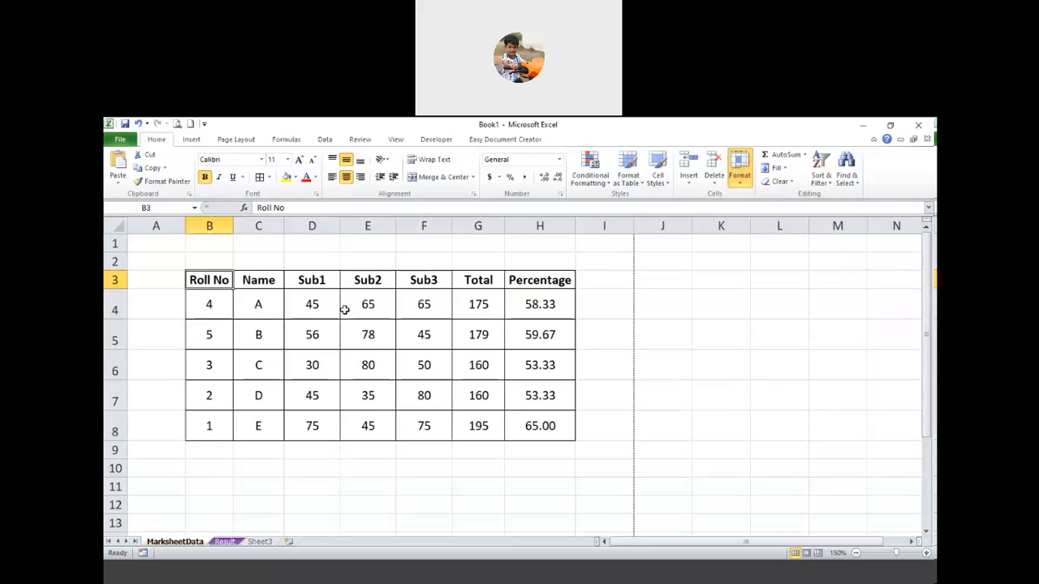
key("ctrl+1")
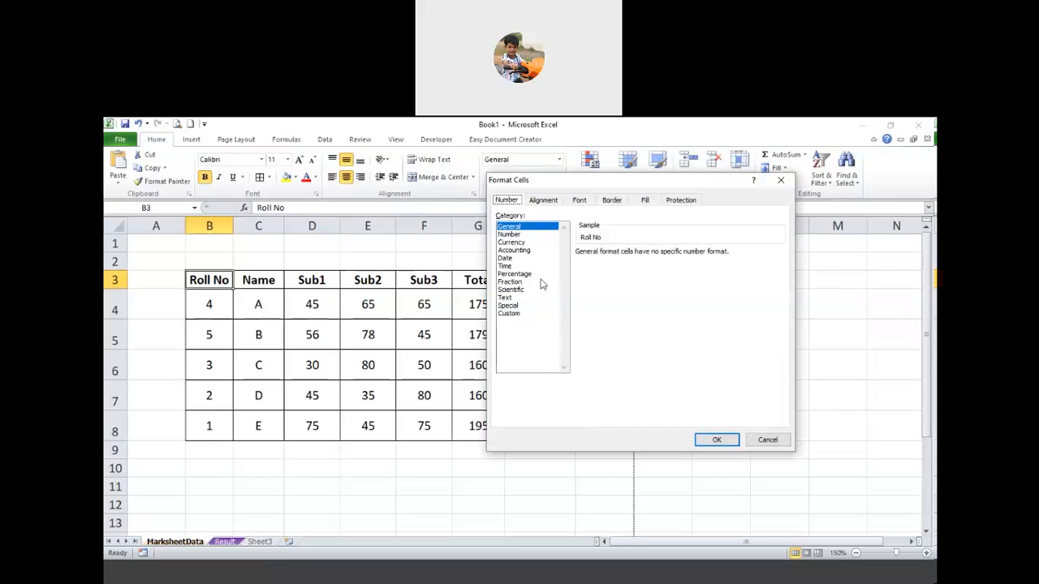
left_click(509, 234)
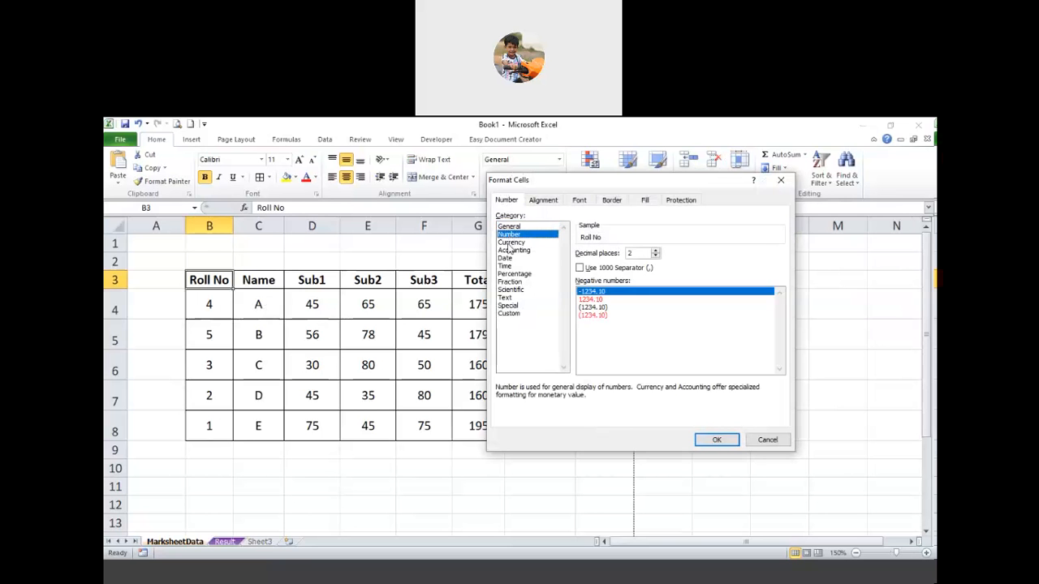
left_click(510, 242)
left_click(511, 250)
left_click(505, 257)
left_click(504, 265)
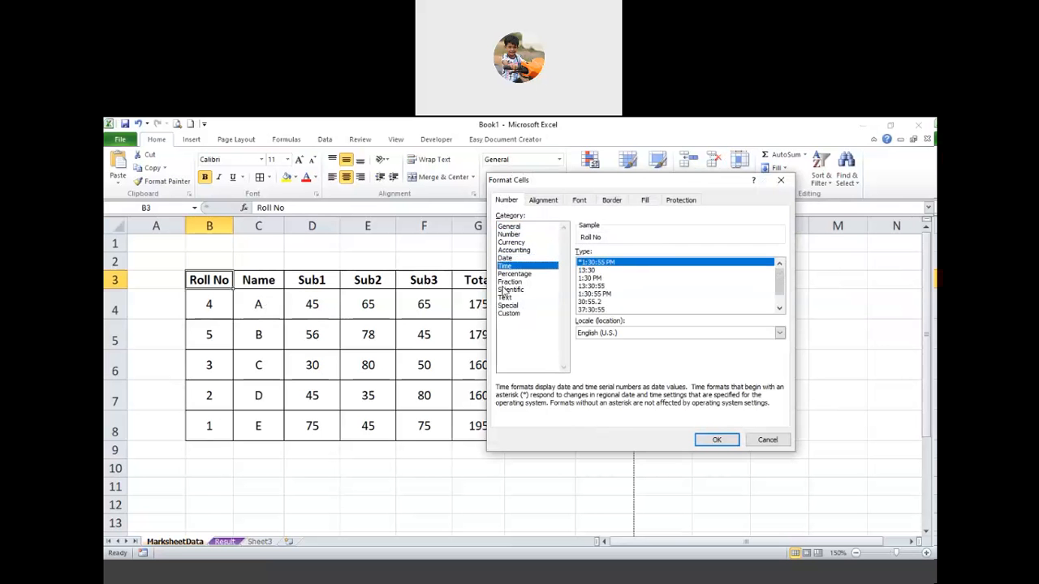
left_click(507, 290)
left_click(508, 305)
left_click(505, 297)
left_click(511, 315)
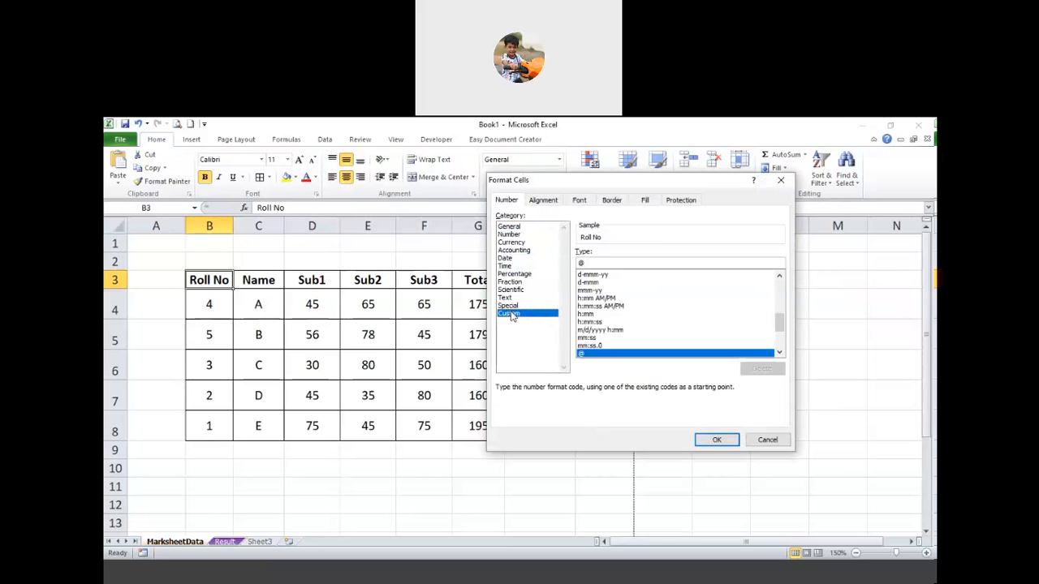
left_click(508, 306)
left_click(542, 201)
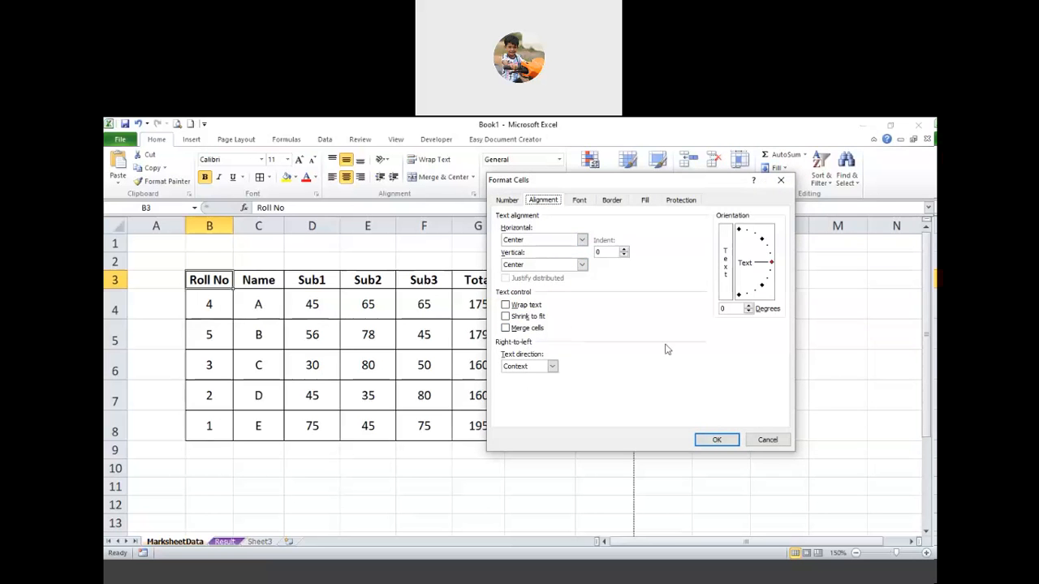
left_click(771, 443)
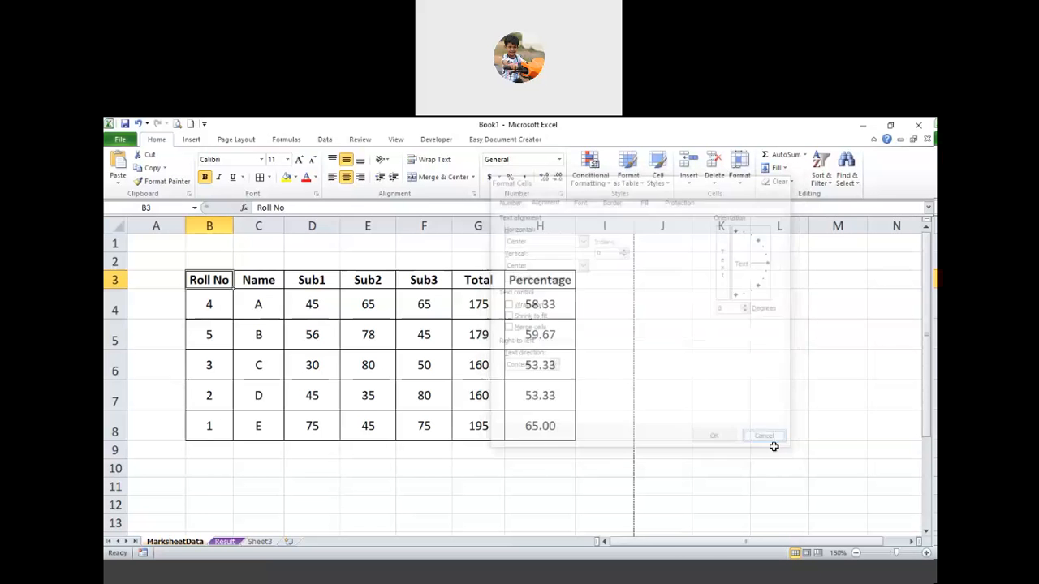
Step: Insert a blank row above row 4, directly below the table's heading row
left_click(311, 336)
left_click(118, 306)
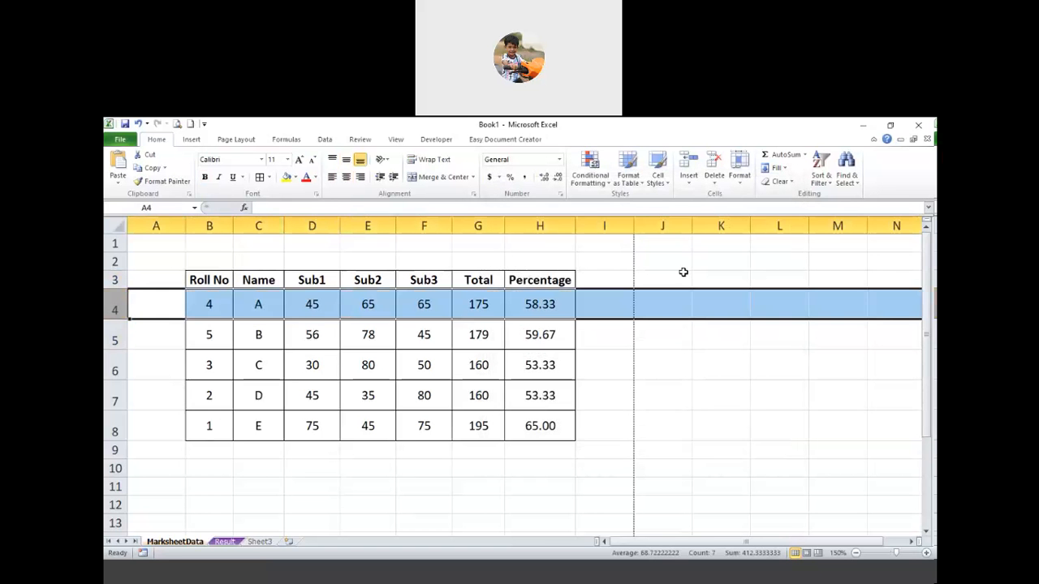
left_click(689, 162)
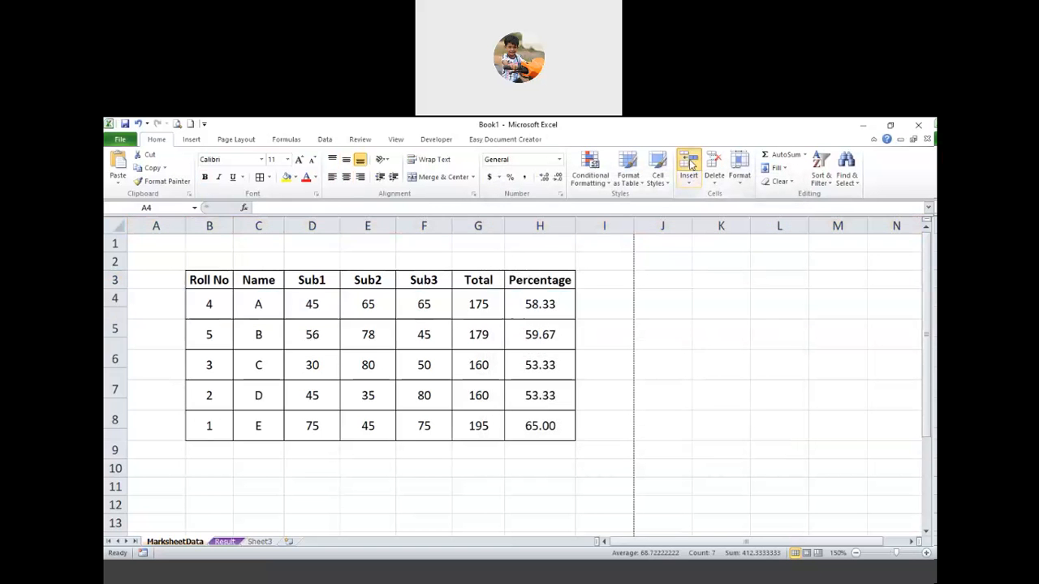
left_click(368, 354)
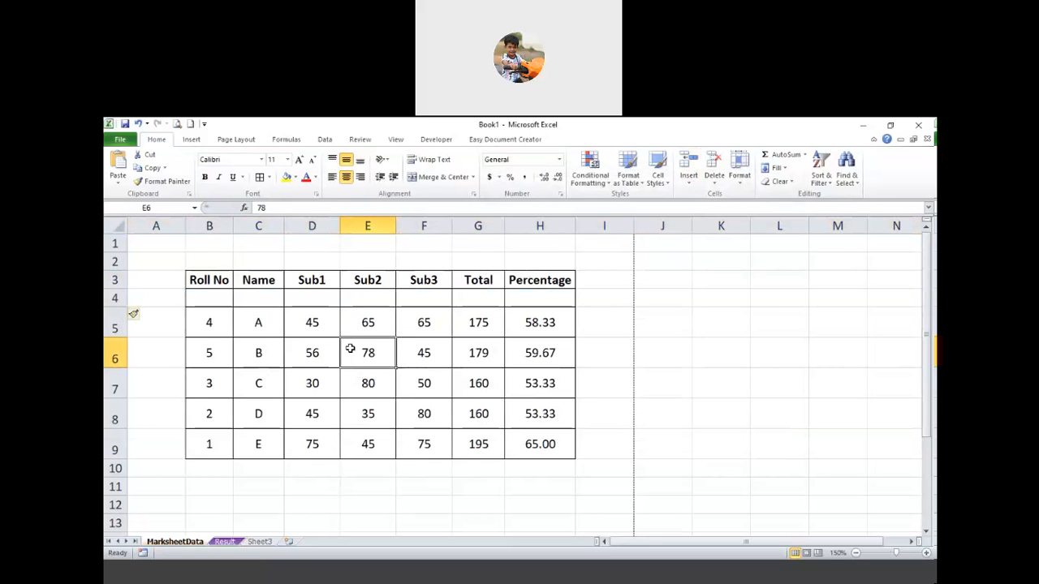
Step: Move the Sub1, Sub2 and Sub3 headings from D3:F3 down to D4:F4
left_click_drag(321, 284, 408, 291)
key("ctrl+c")
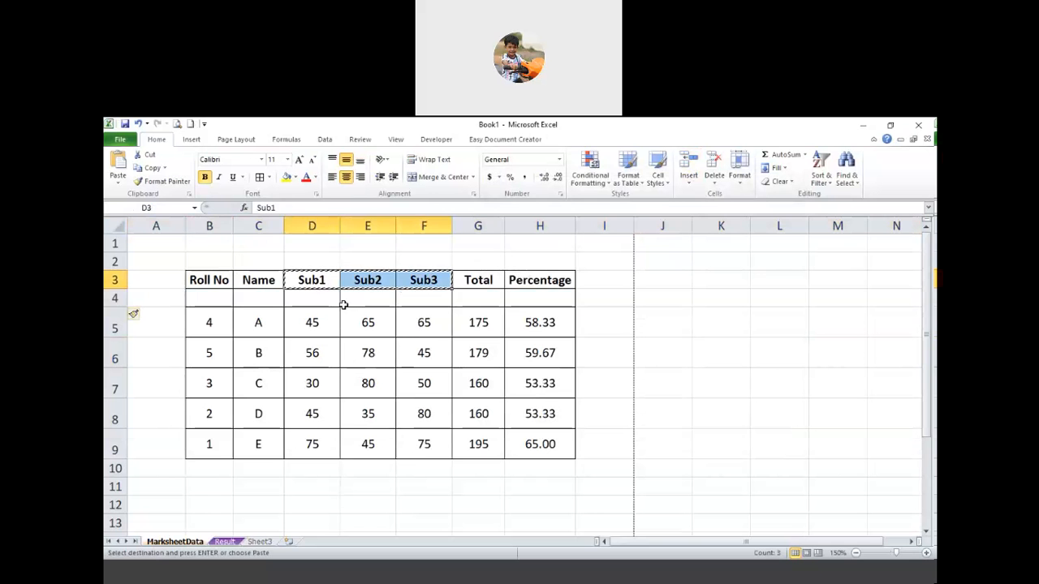
left_click(323, 301)
key("Return")
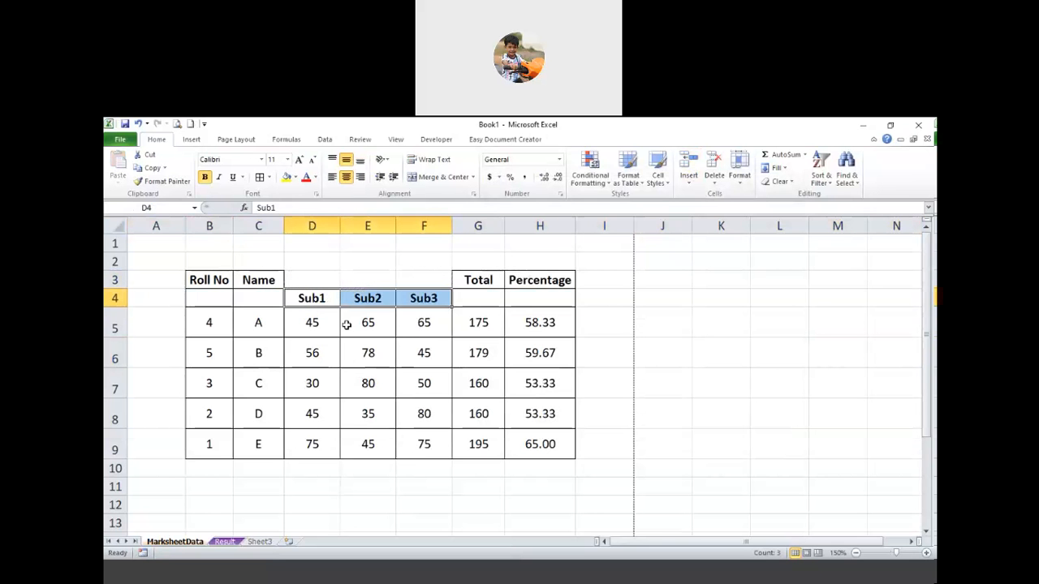
Step: Enter the heading SUBJECT in cell D3 above the Sub1 heading
left_click(319, 283)
type("s")
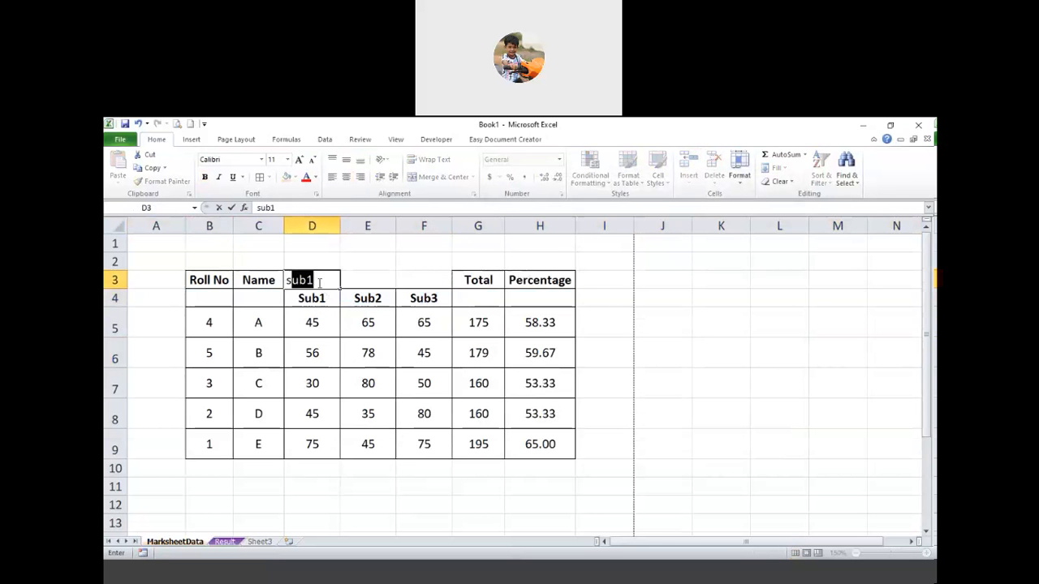
key("BackSpace")
key("BackSpace")
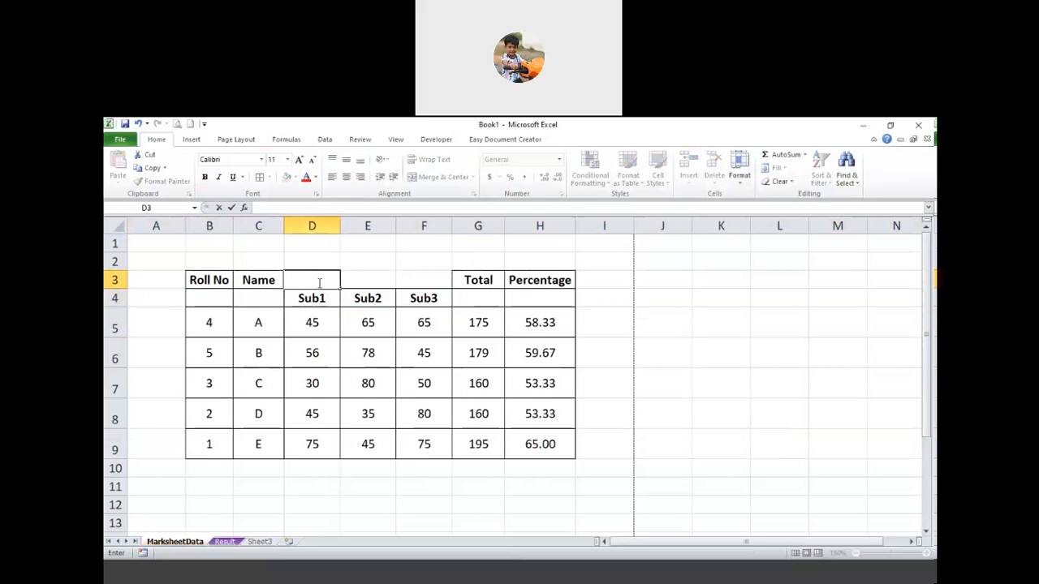
type("SUBJECT")
left_click(359, 352)
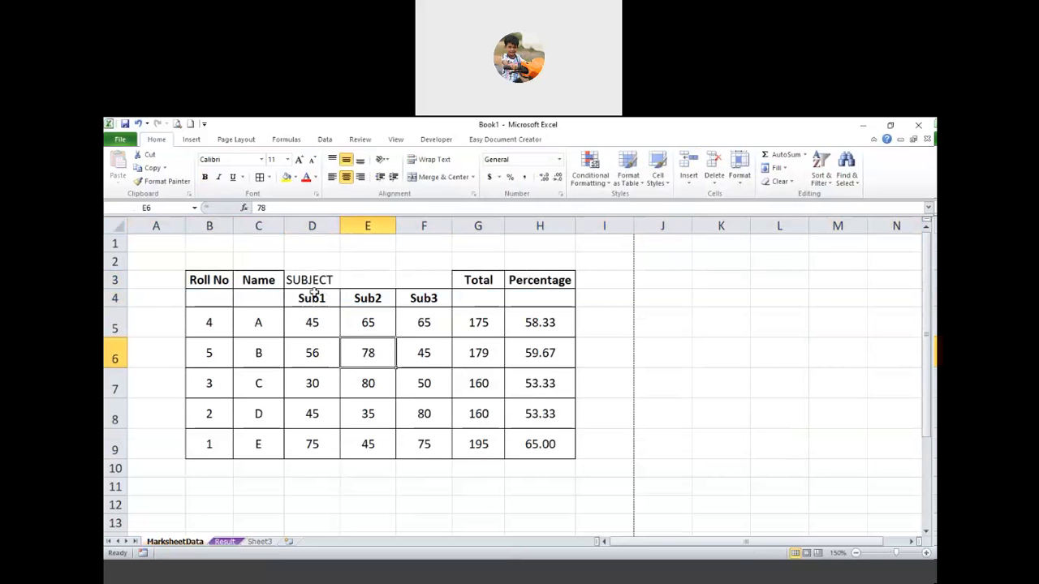
Step: Merge and center the SUBJECT heading across D3:F3 and make it bold
left_click(313, 280)
left_click_drag(313, 279, 417, 276)
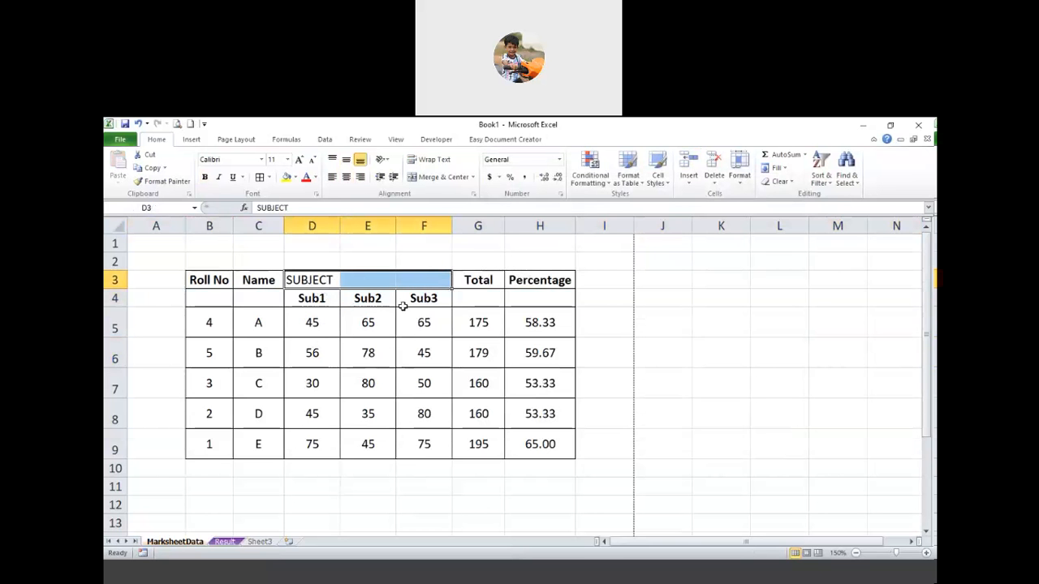
left_click(430, 176)
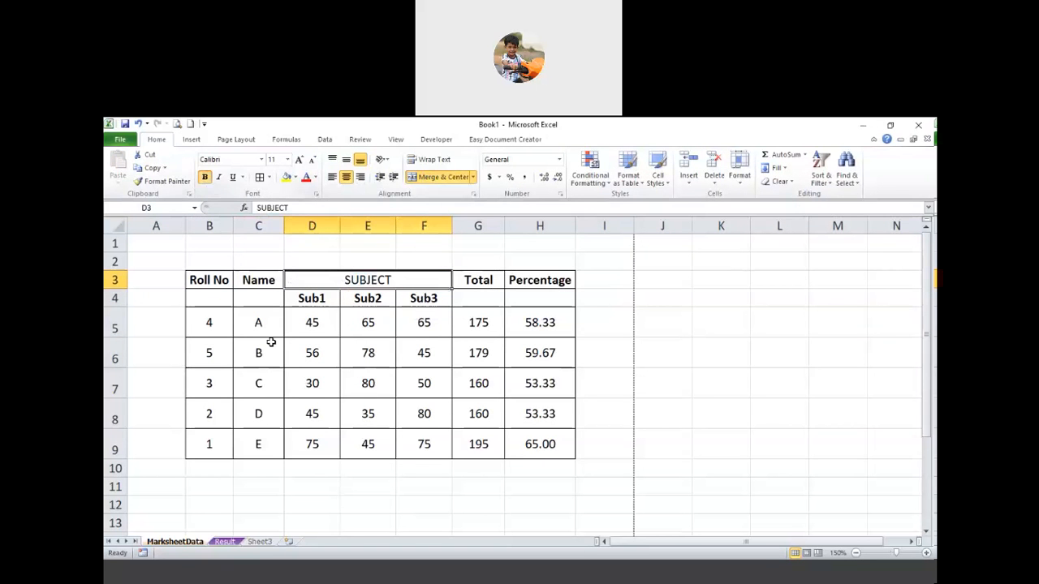
left_click(372, 375)
left_click(305, 282)
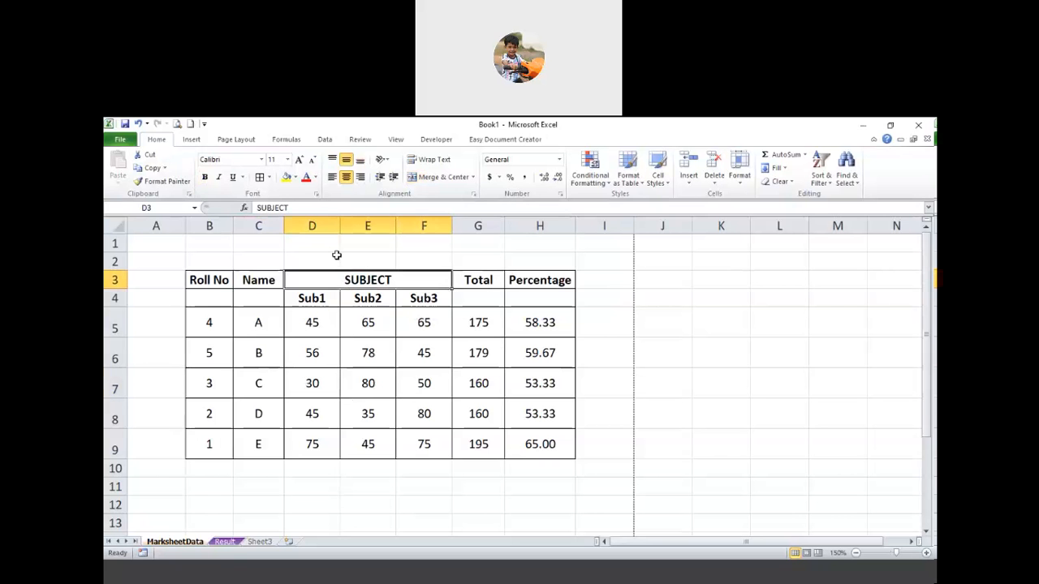
left_click(368, 354)
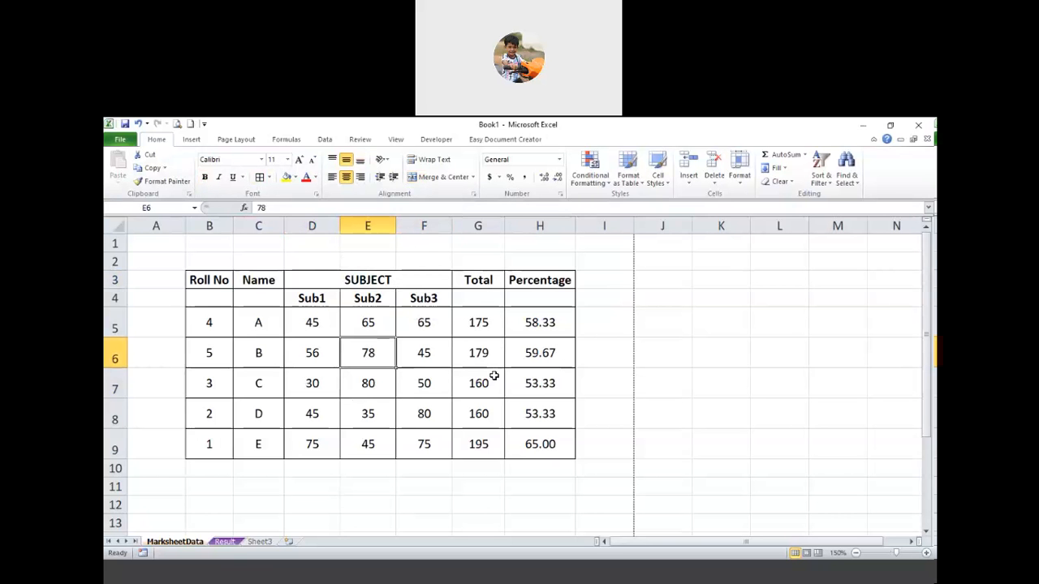
left_click_drag(216, 281, 216, 296)
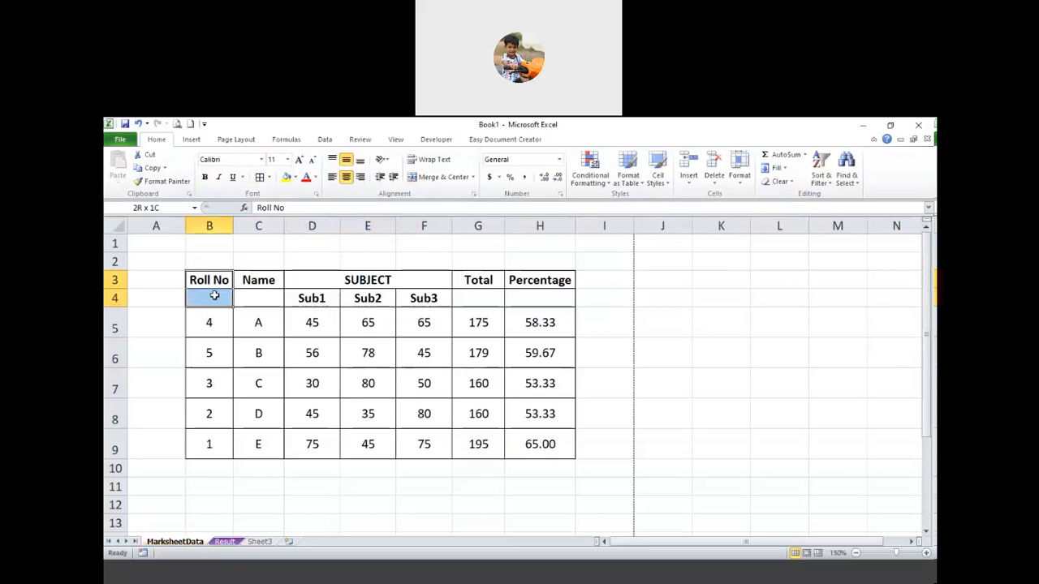
left_click(265, 288)
left_click(321, 297)
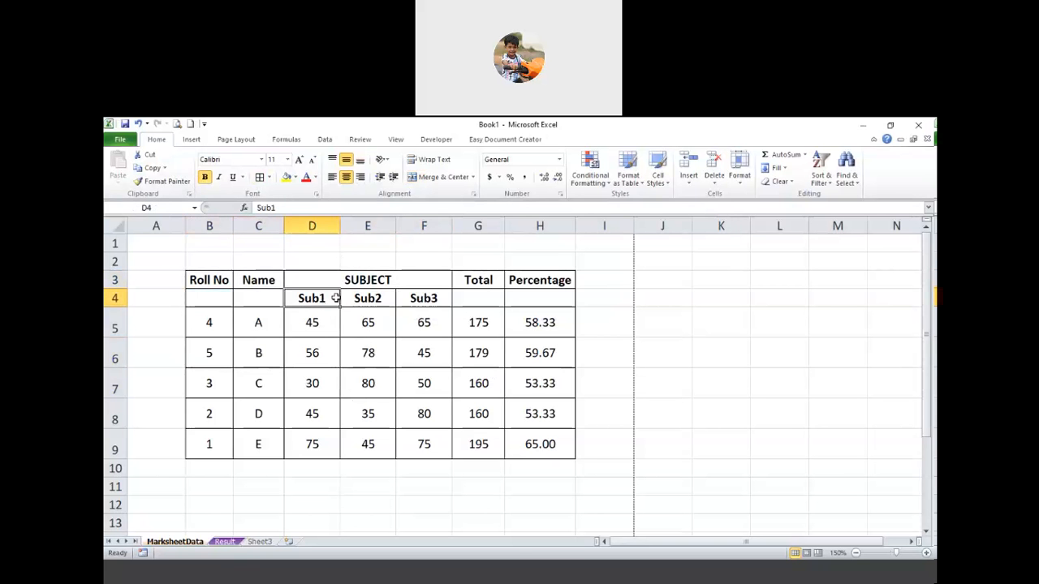
left_click_drag(328, 297, 373, 310)
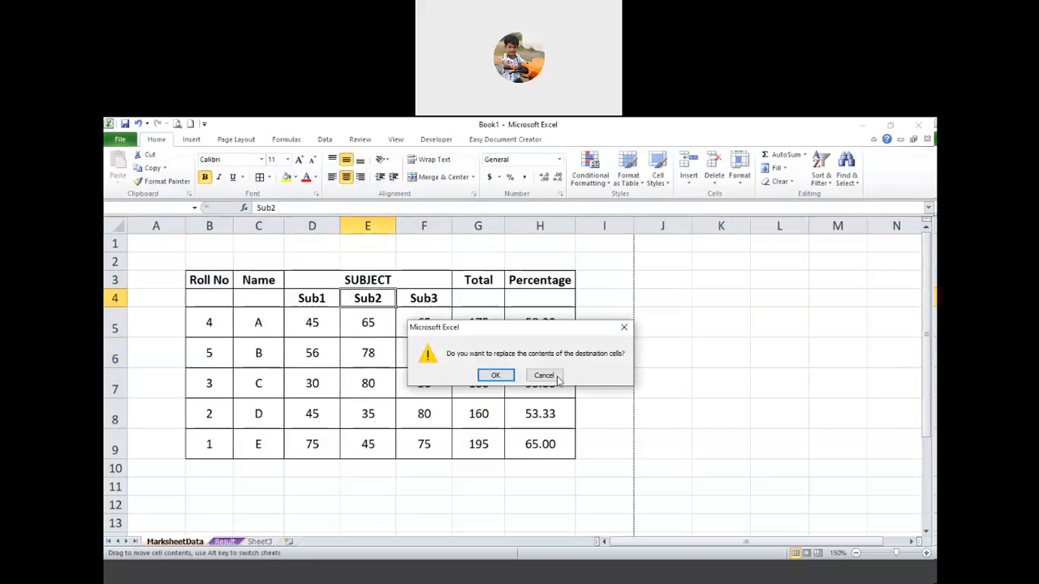
left_click(557, 377)
left_click_drag(321, 283, 401, 293)
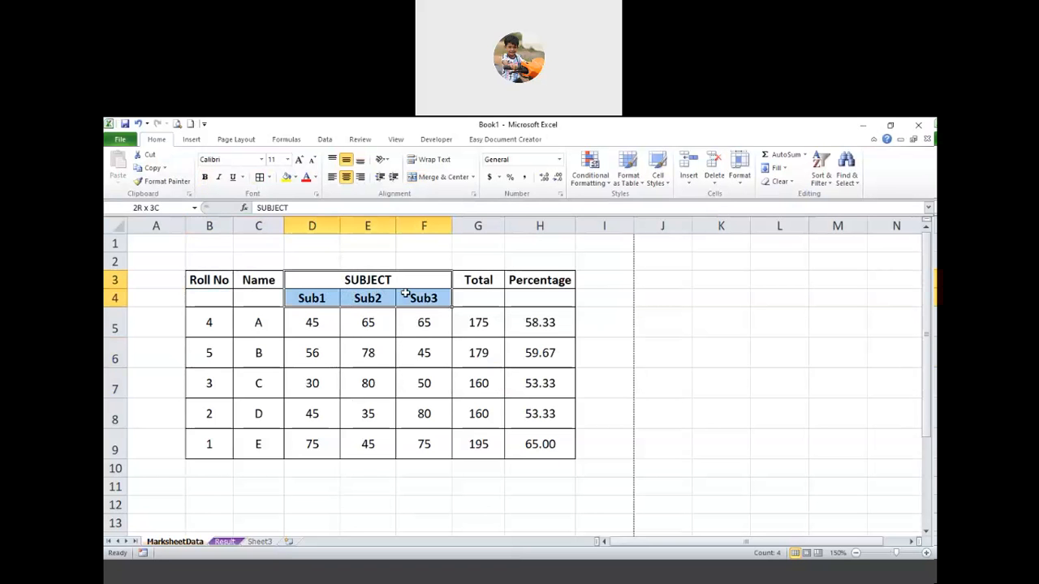
left_click(424, 352)
left_click_drag(475, 284, 476, 299)
left_click_drag(535, 280, 540, 298)
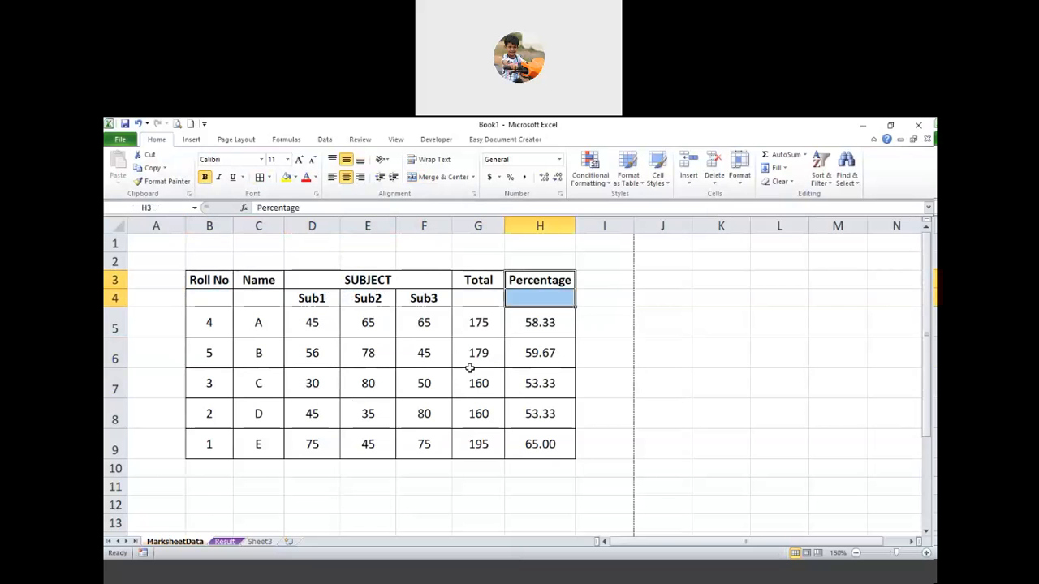
left_click(366, 380)
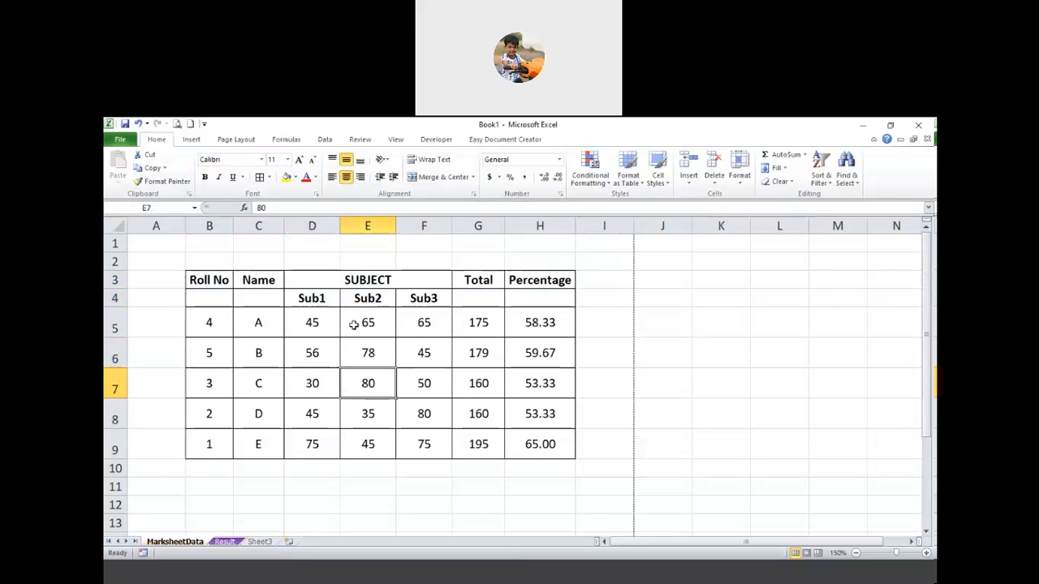
Step: Merge and center the Roll No, Name, Total and Percentage headings vertically, each across rows 3 and 4
left_click_drag(209, 280, 213, 299)
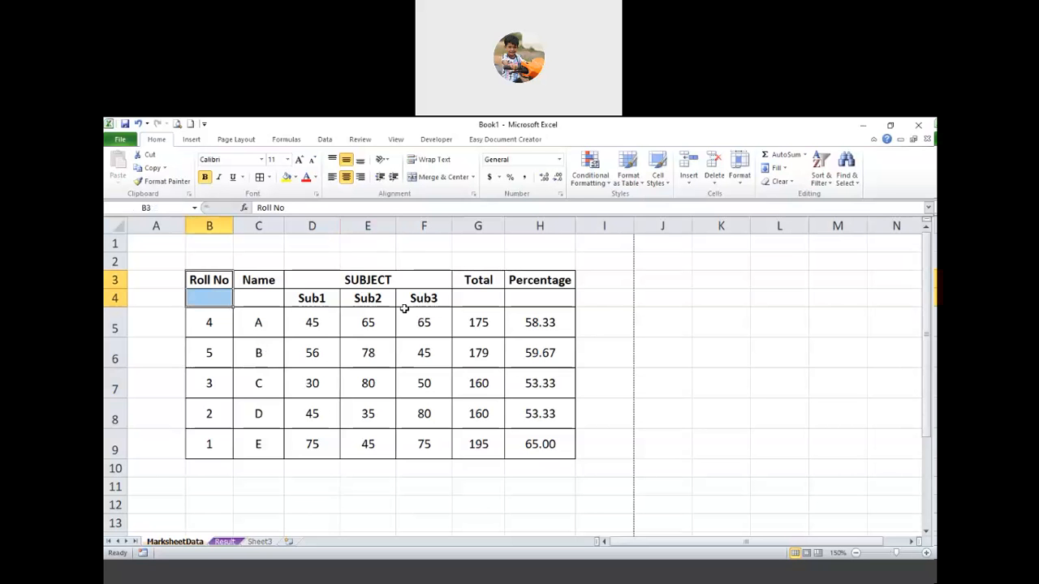
left_click(432, 183)
left_click_drag(274, 281, 268, 299)
left_click_drag(461, 277, 478, 299)
key("F4")
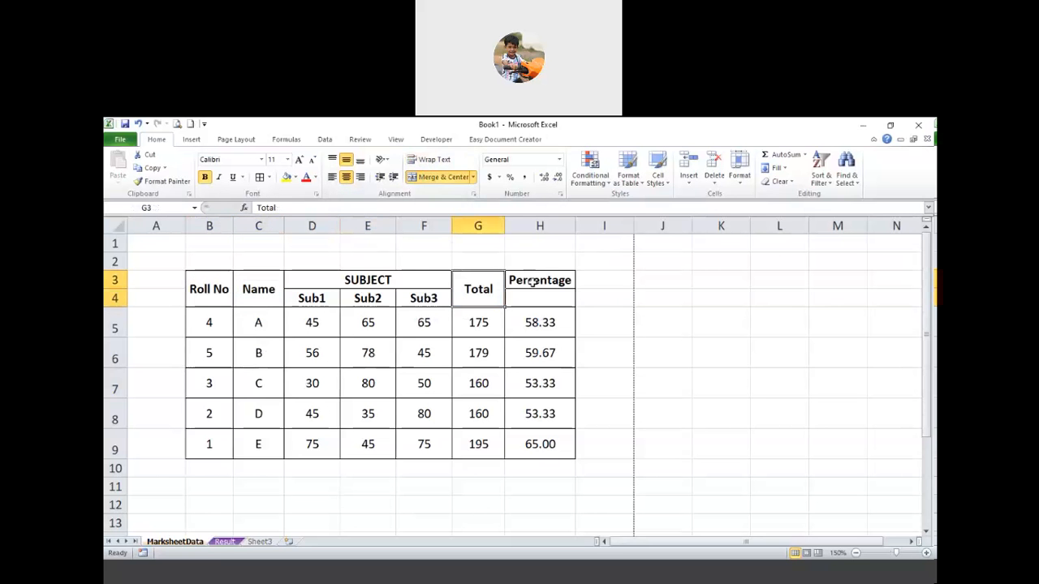
left_click_drag(540, 280, 539, 300)
key("F4")
left_click(468, 352)
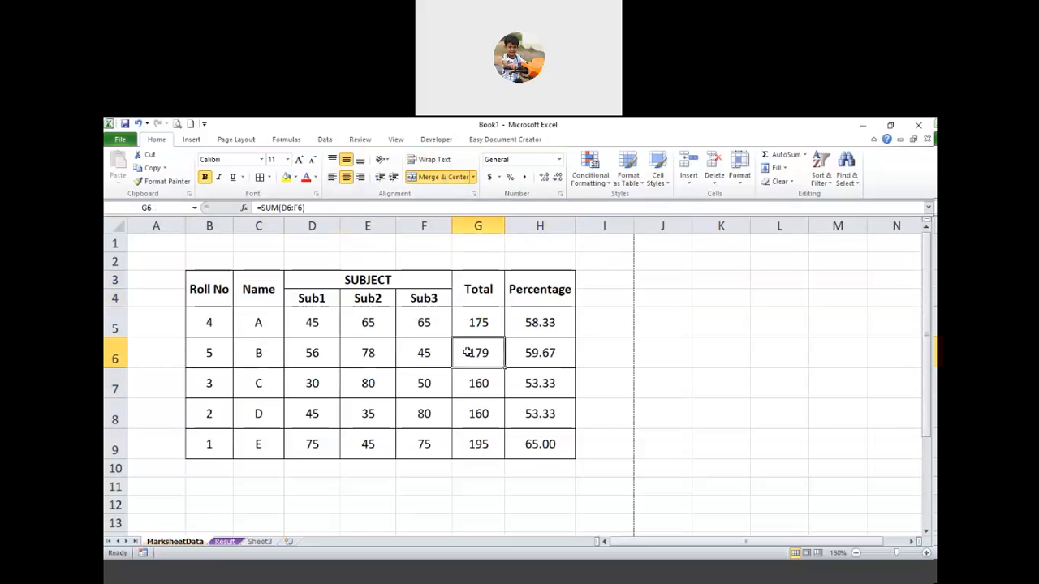
Step: Fill the two-row table heading B3:H4 with a light orange theme color
left_click(213, 292)
left_click_drag(424, 298, 540, 298)
left_click(296, 177)
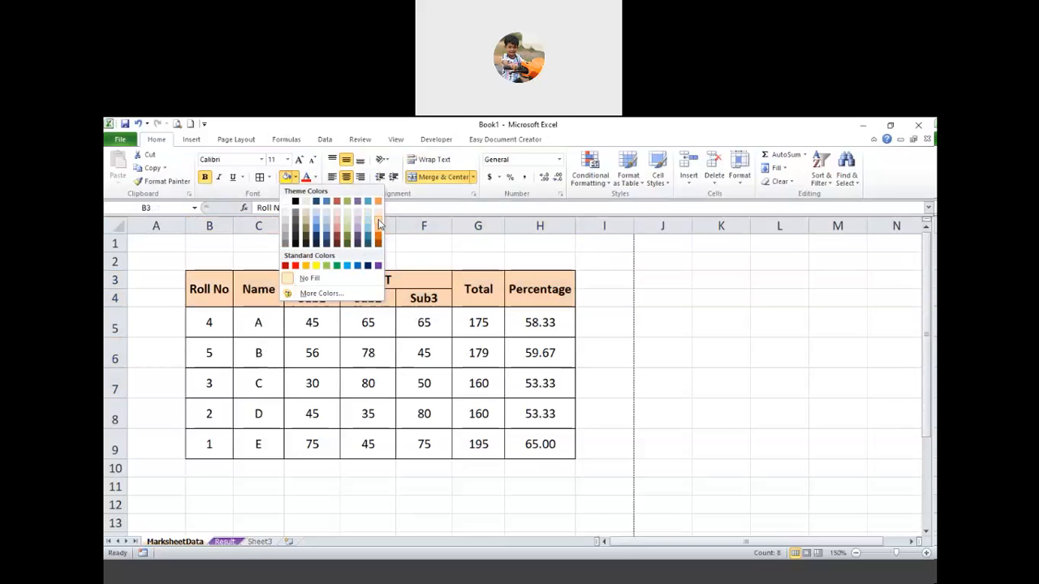
left_click(379, 224)
left_click(457, 384)
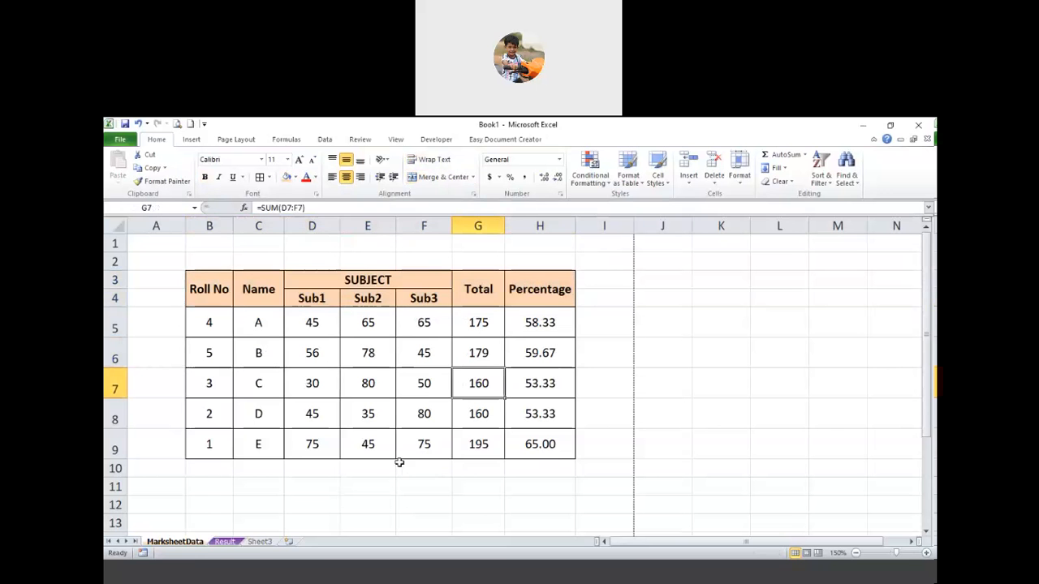
left_click_drag(213, 293, 526, 298)
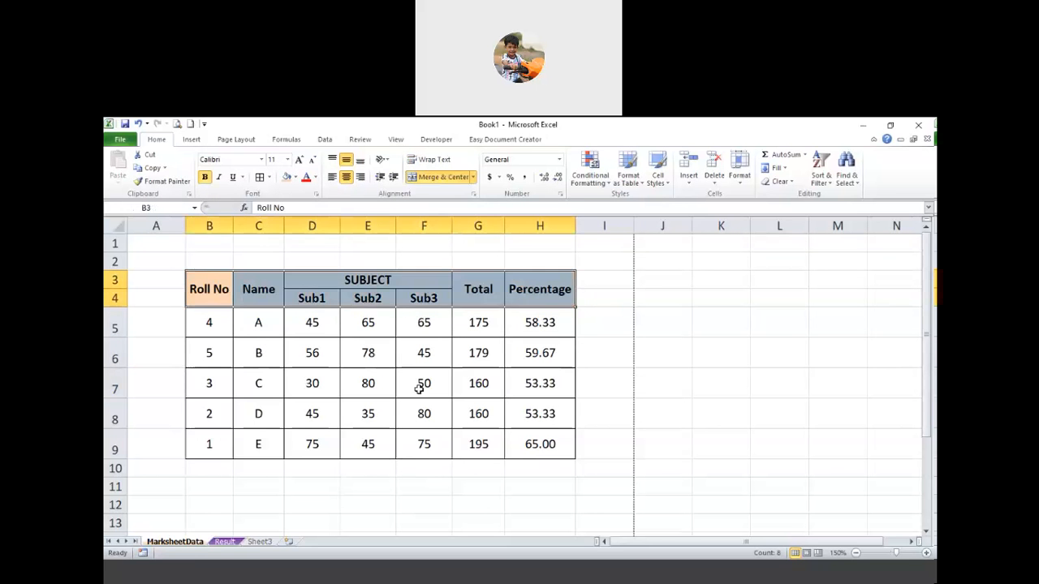
left_click(418, 389)
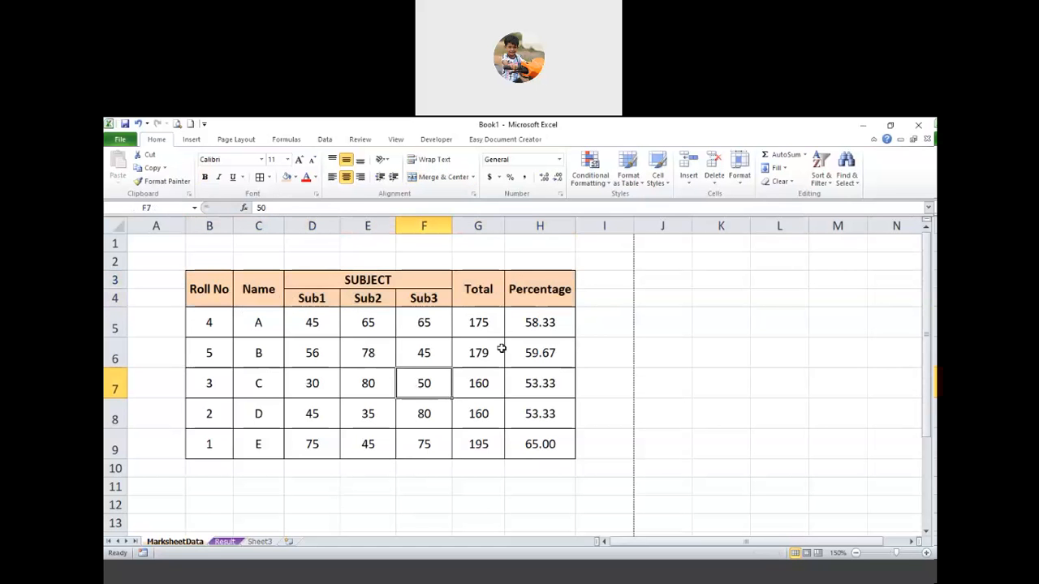
Step: Review the alignment, font, border, fill and protection settings of the Percentage heading, plus the remaining cell format options
left_click(543, 292)
left_click(739, 174)
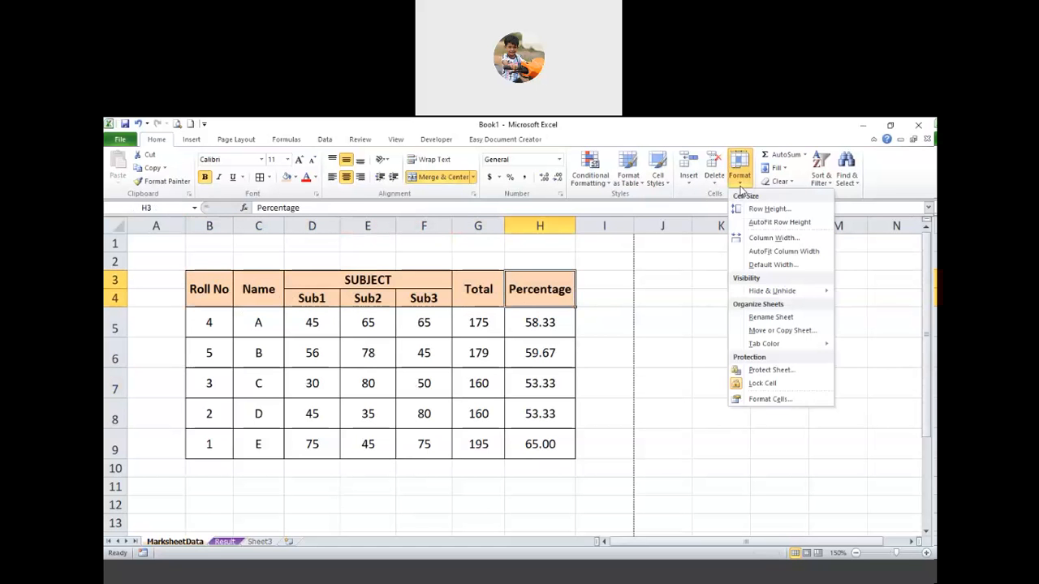
left_click(768, 400)
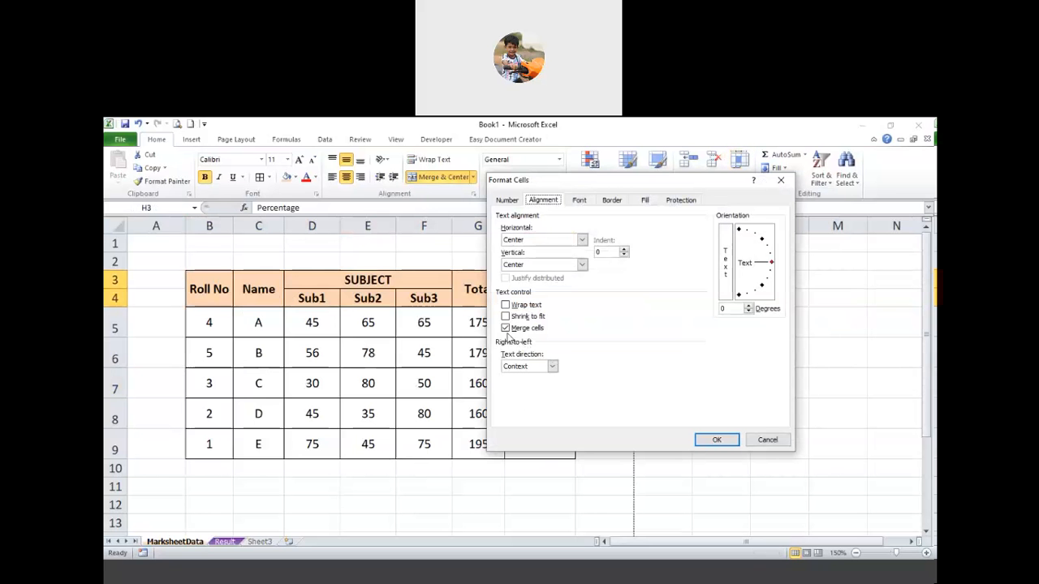
left_click(581, 202)
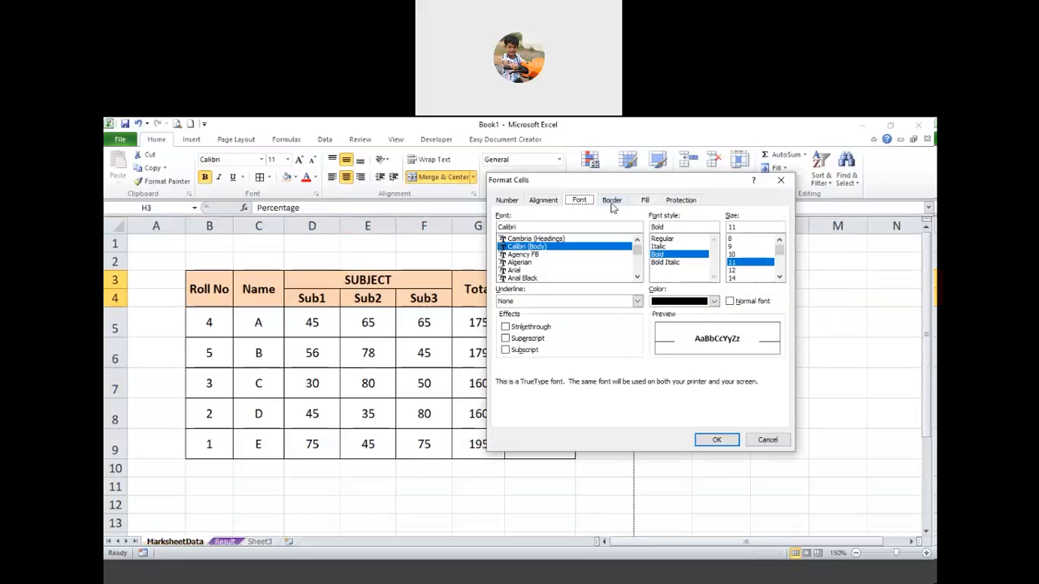
left_click(612, 202)
left_click(644, 202)
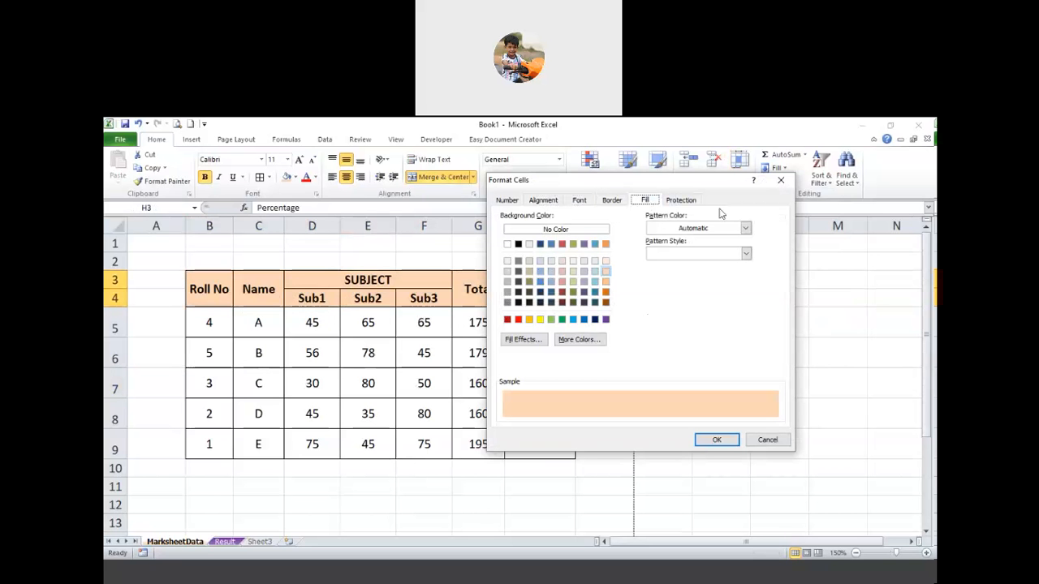
left_click(685, 203)
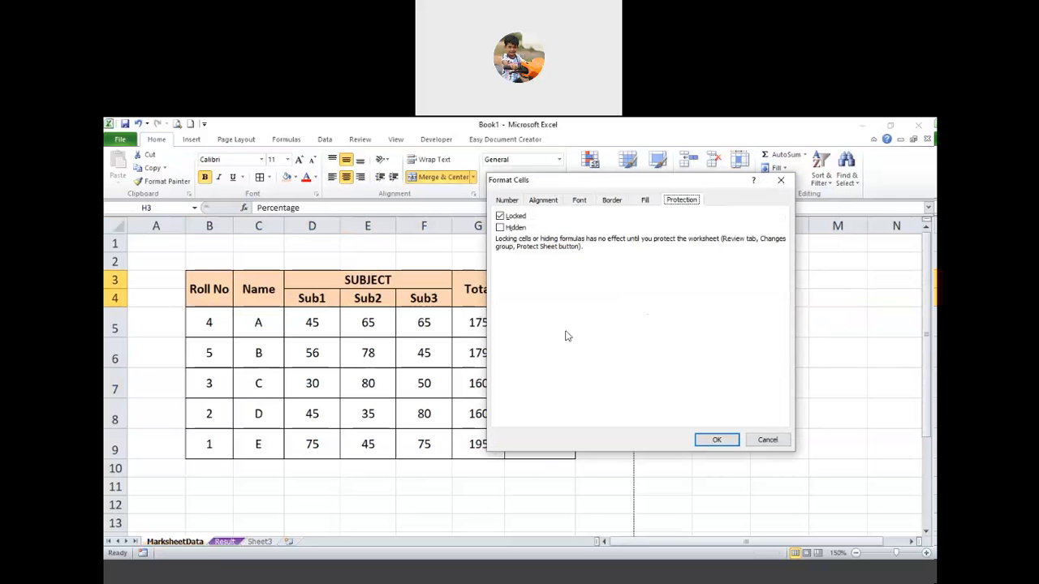
left_click(767, 439)
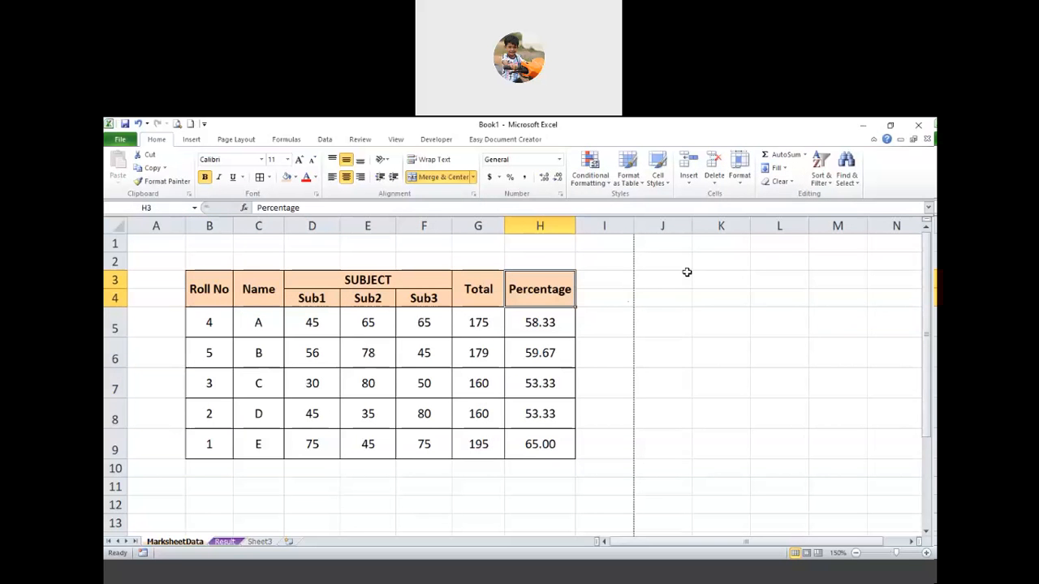
left_click(740, 179)
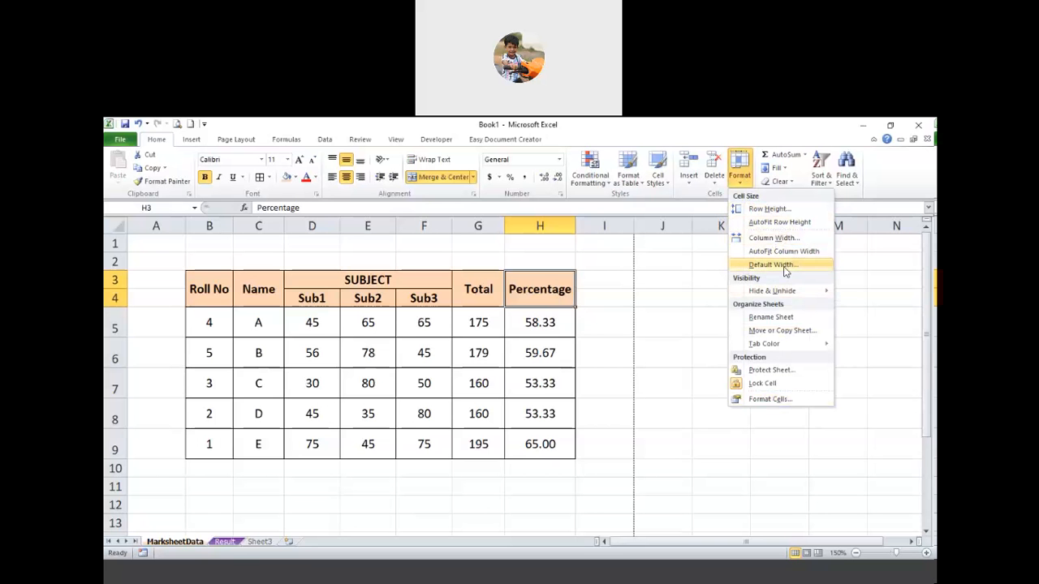
mouse_move(797, 297)
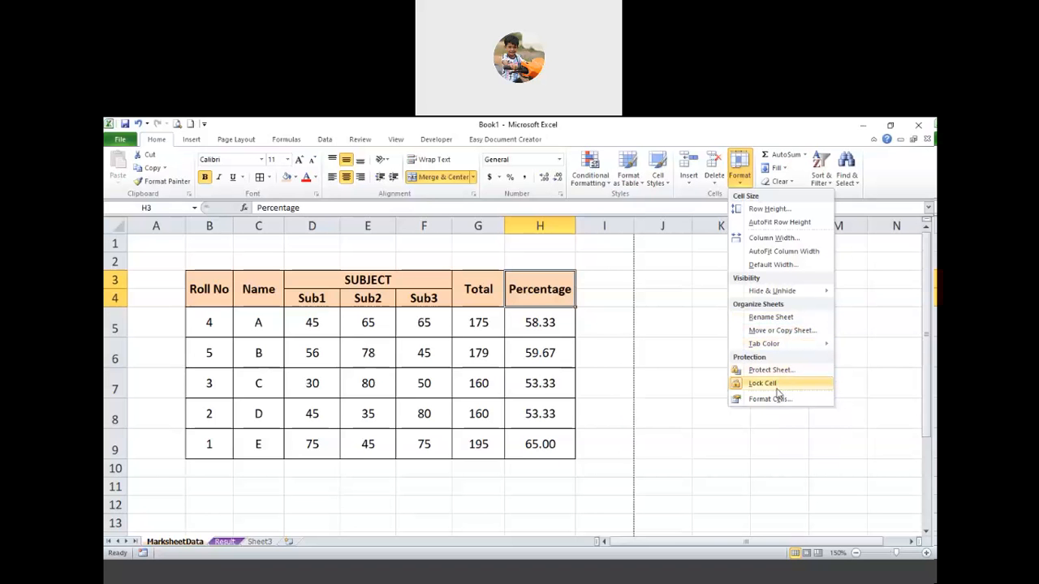
left_click(595, 361)
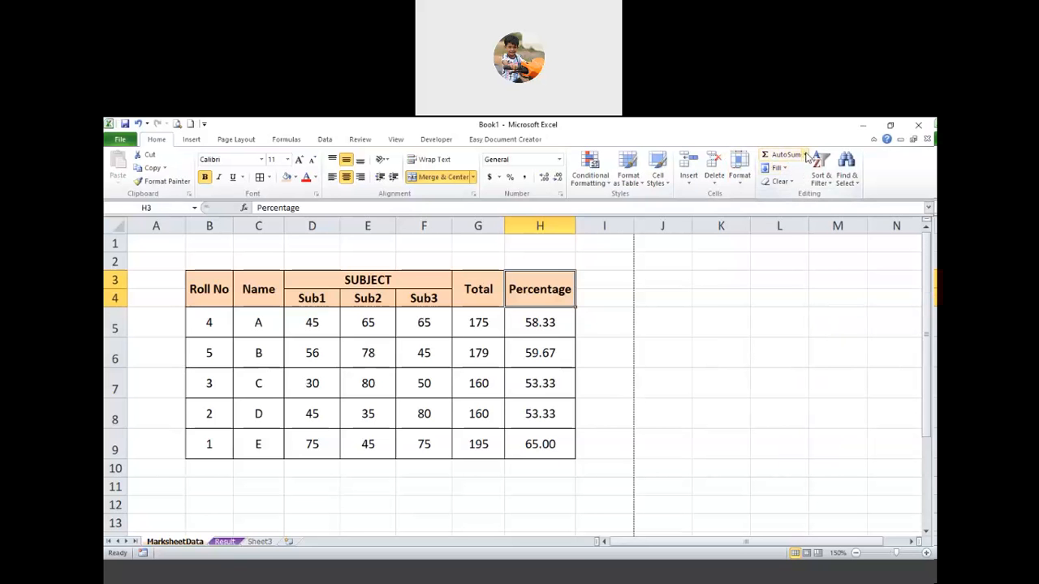
Step: Clear the Total values of all five students in G5:G9
left_click_drag(485, 325, 475, 438)
key("Delete")
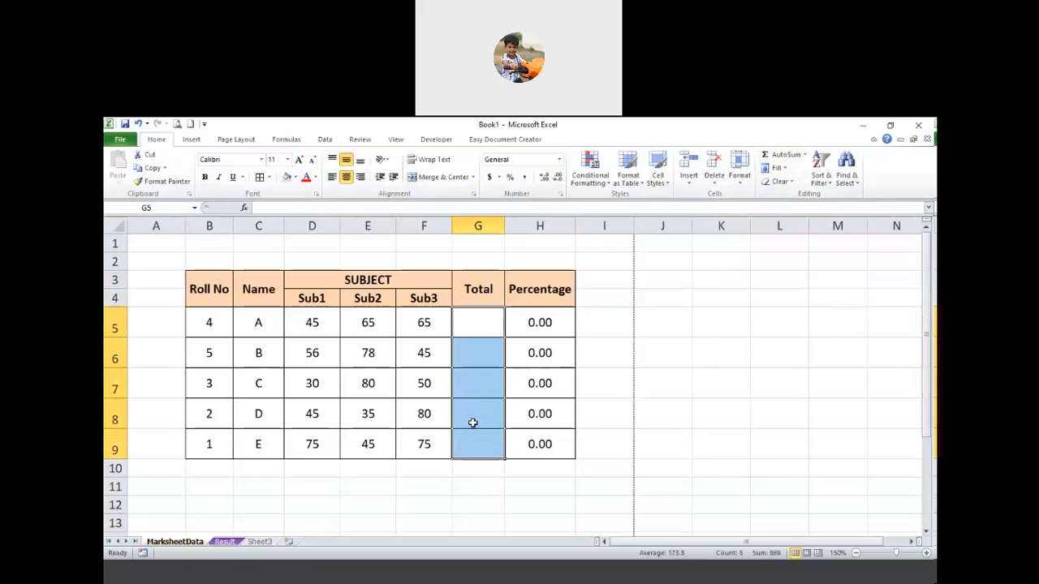
left_click(477, 405)
Step: Calculate student A's total in G5 with the formula =D5+E5+F5
left_click(484, 320)
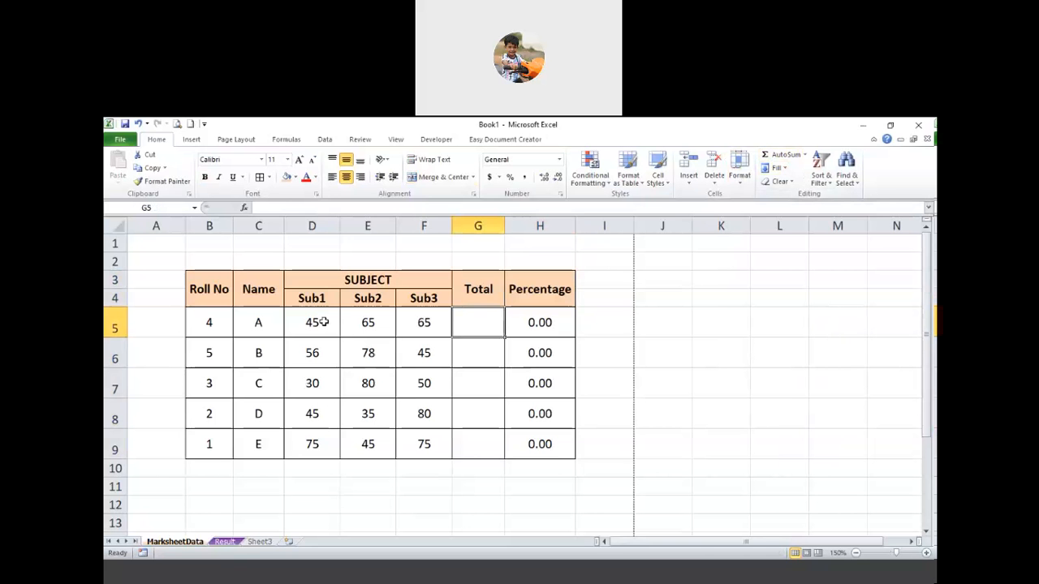
left_click_drag(323, 322, 440, 332)
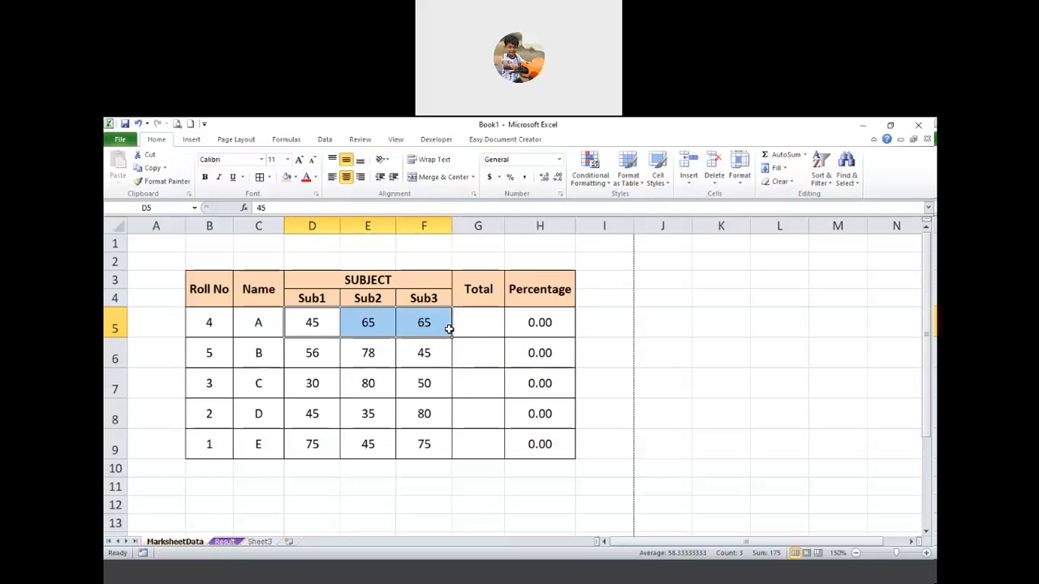
left_click(479, 328)
type("=")
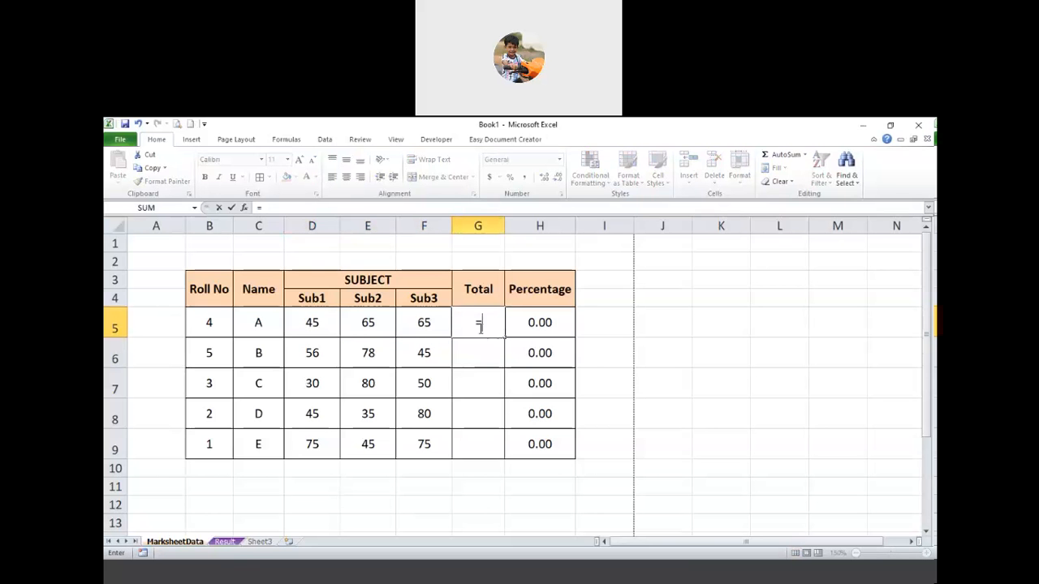
left_click(318, 322)
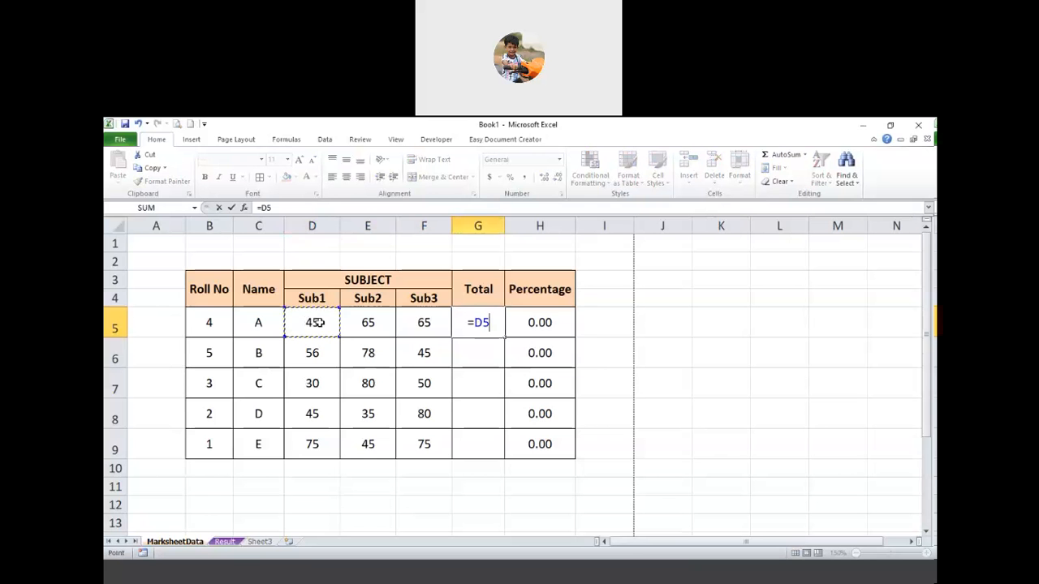
type("+")
left_click(384, 333)
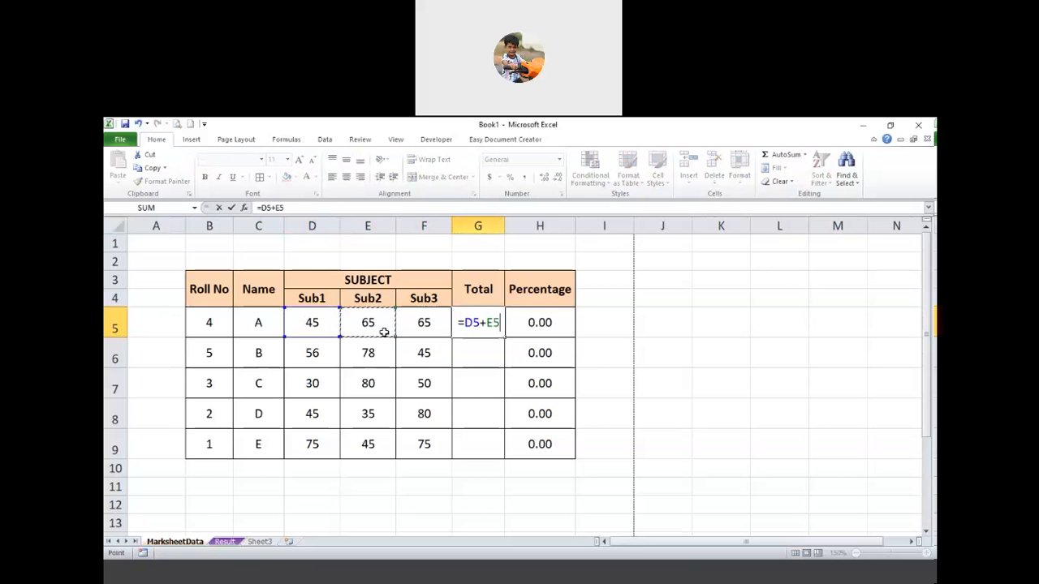
type("+")
left_click(424, 329)
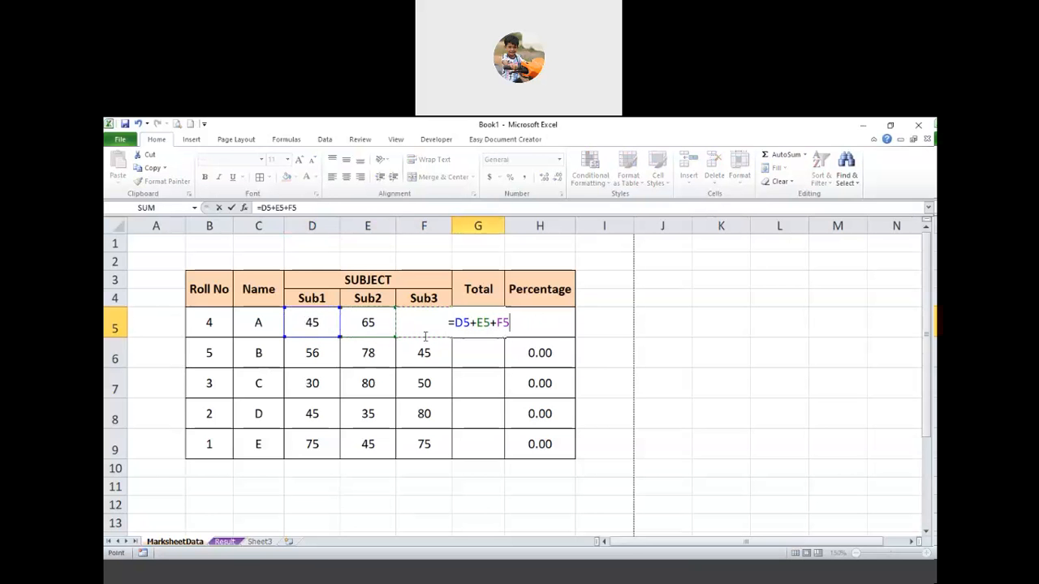
key("Return")
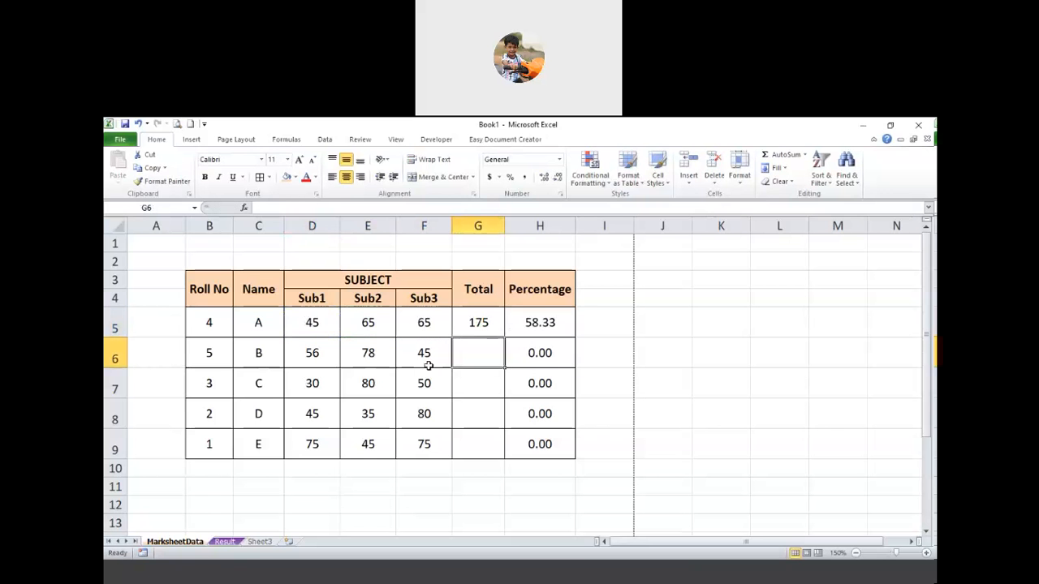
Step: Replace the total formula in G5 with =SUM(D5:F5)
left_click(481, 326)
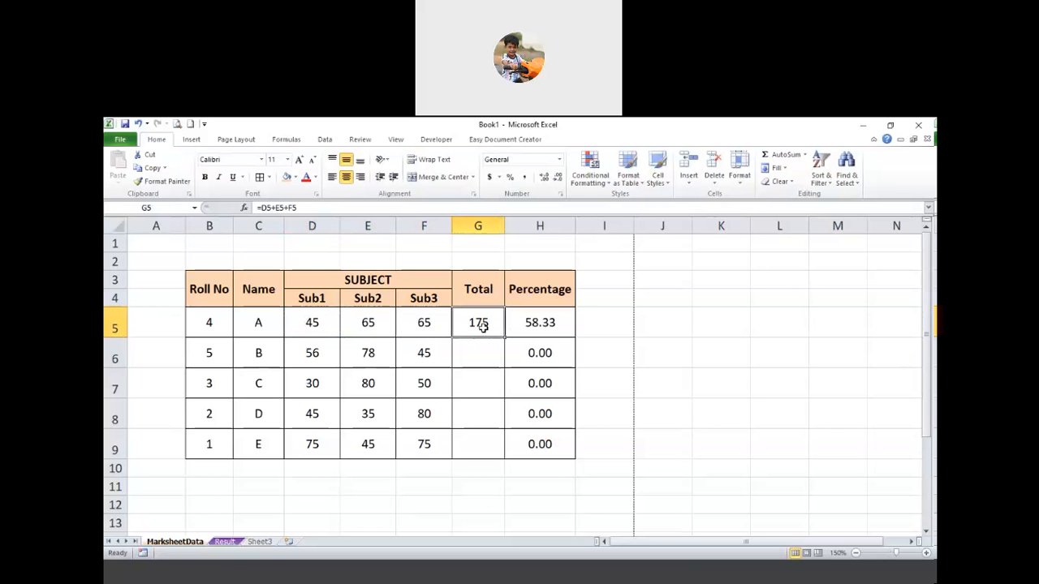
type("=")
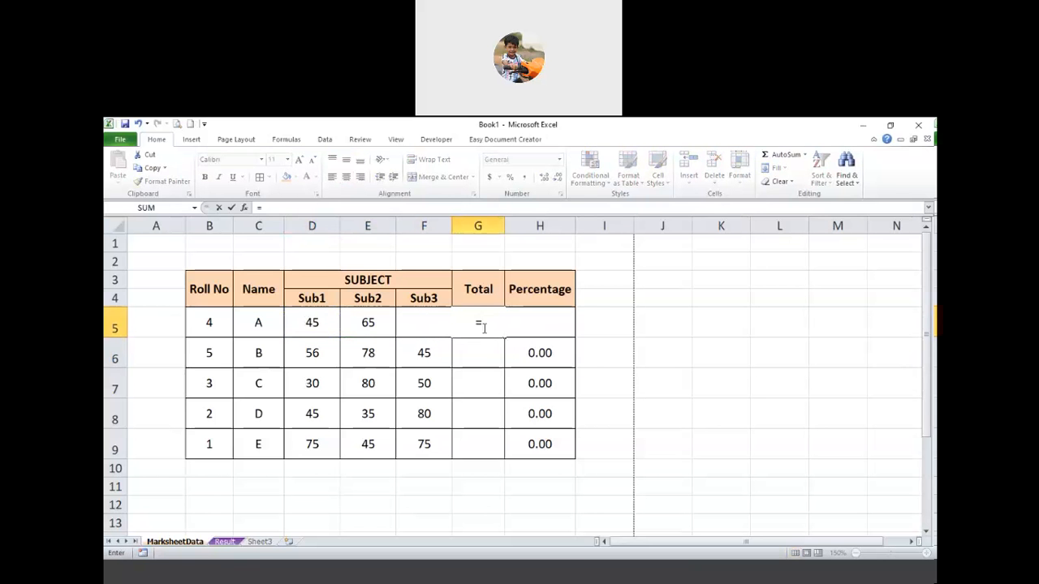
type("SUM")
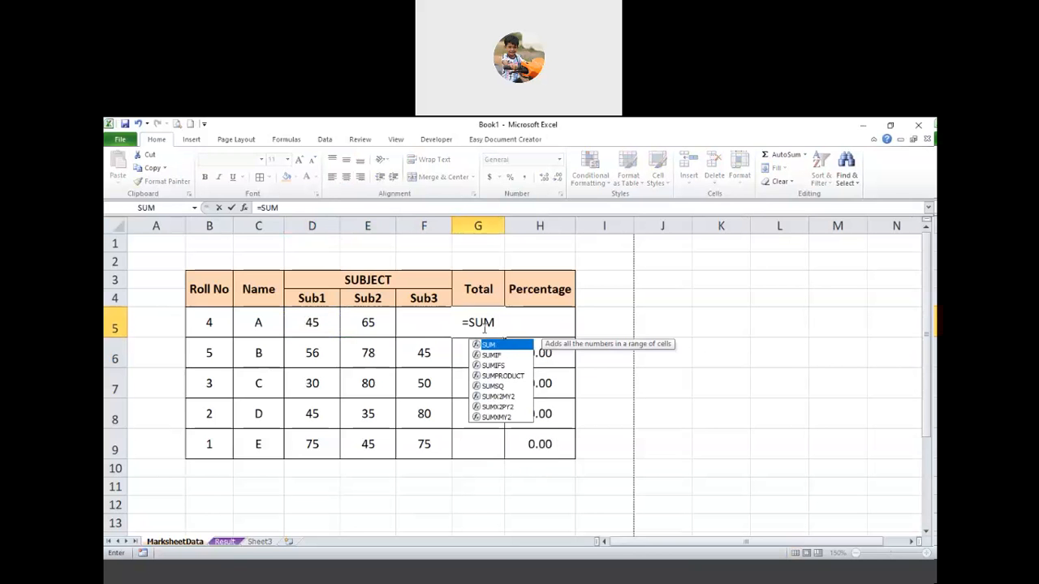
type("(")
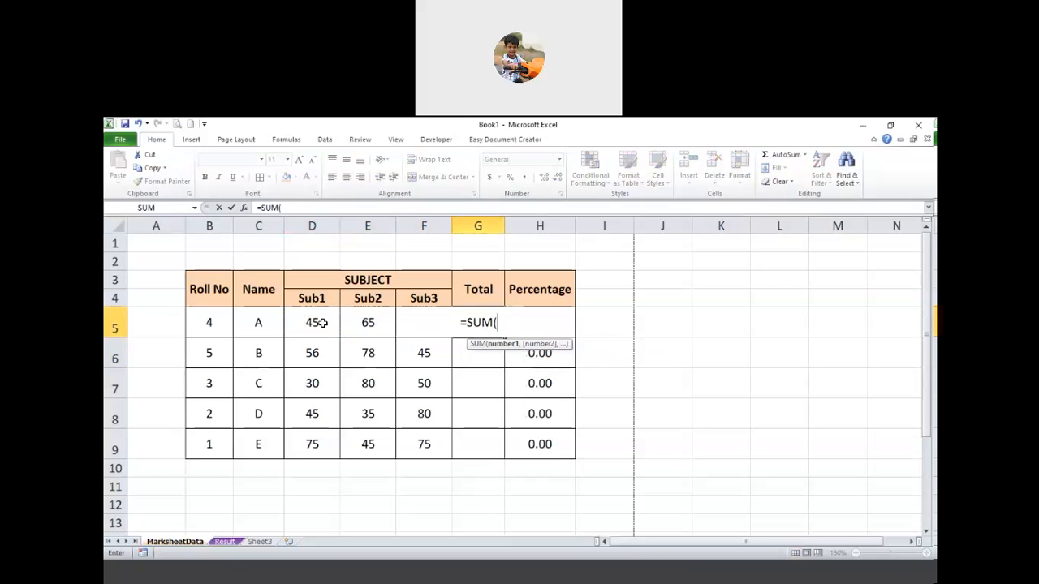
left_click_drag(322, 322, 419, 323)
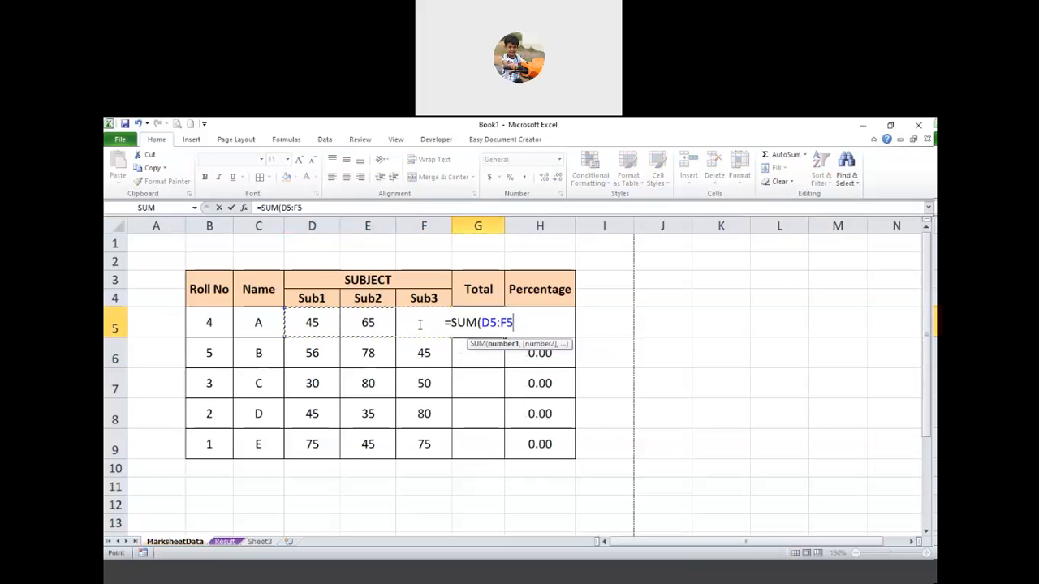
type(")")
key("Return")
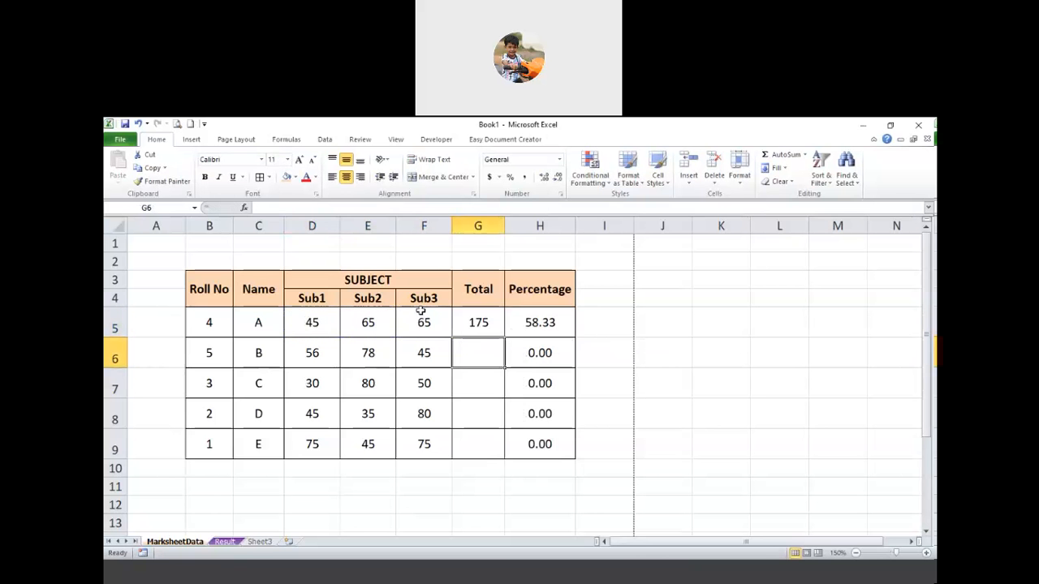
Step: Clear the total formula from G5 and select student A's Sub1 mark in D5
left_click(485, 332)
key("Delete")
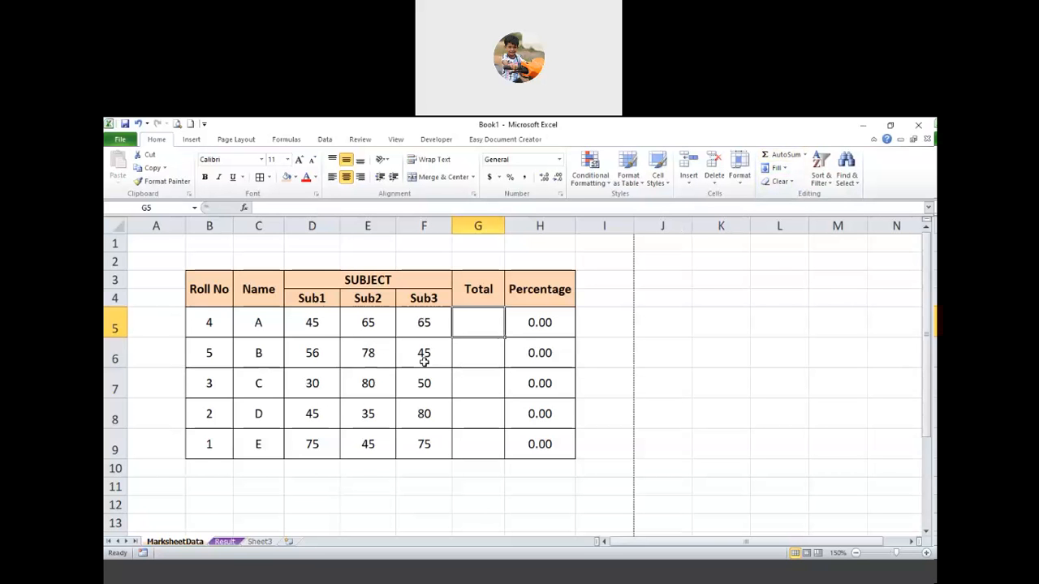
left_click(315, 324)
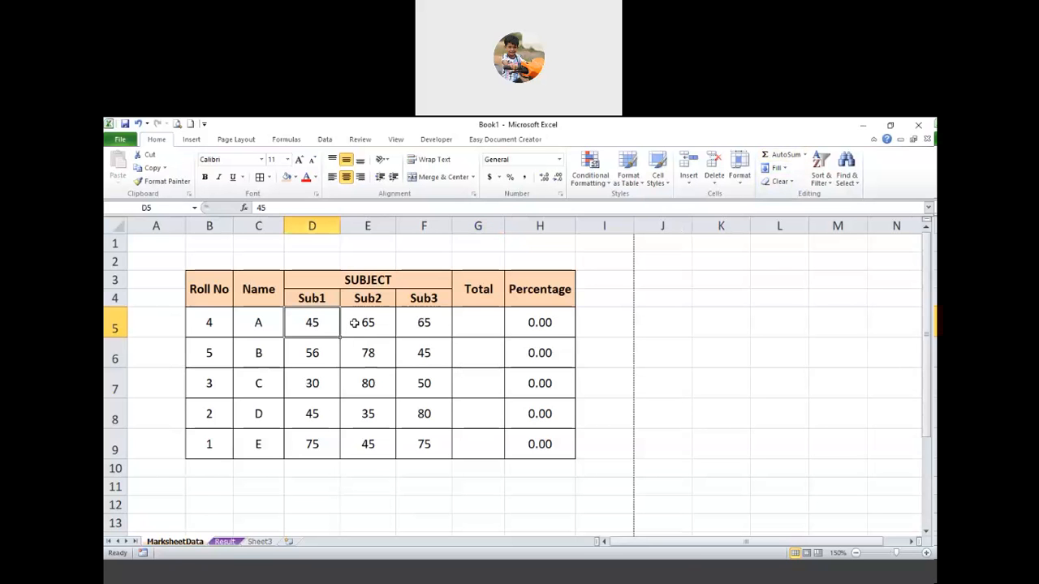
Step: Sum the three subject marks in row 5 into Total cell G5 with AutoSum
left_click_drag(354, 322, 445, 325)
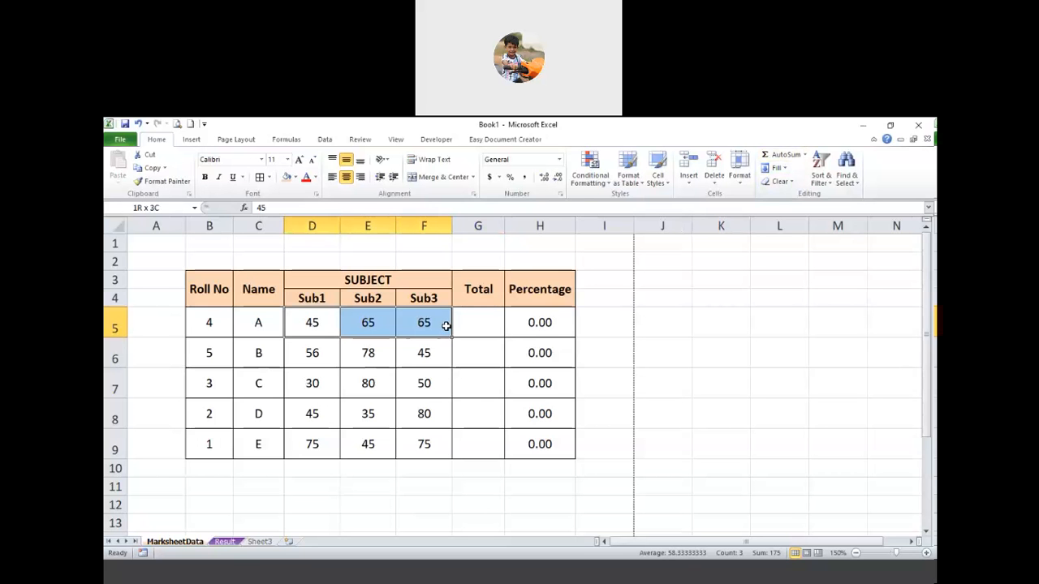
left_click_drag(446, 325, 456, 347)
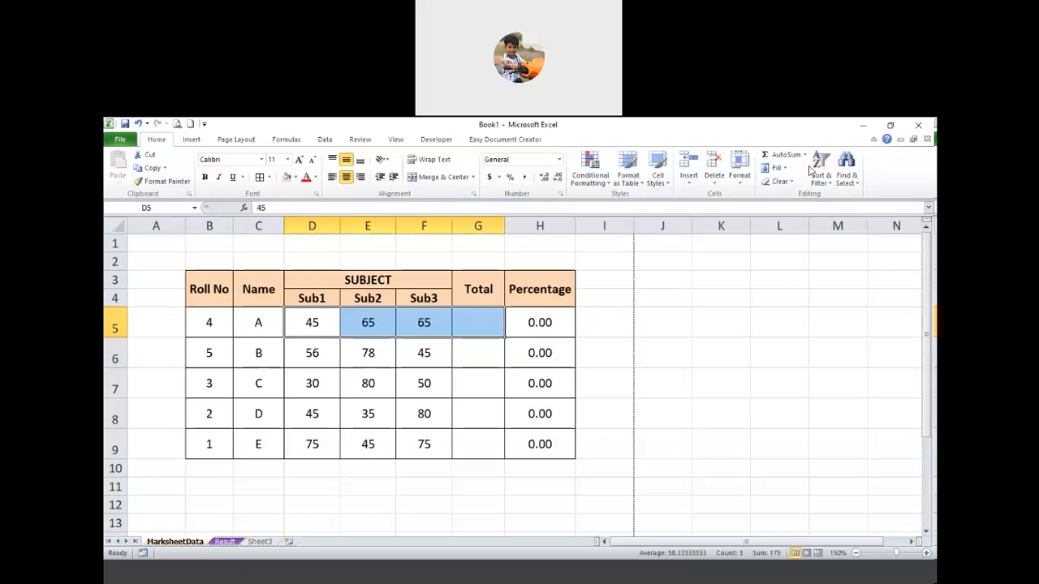
left_click(780, 154)
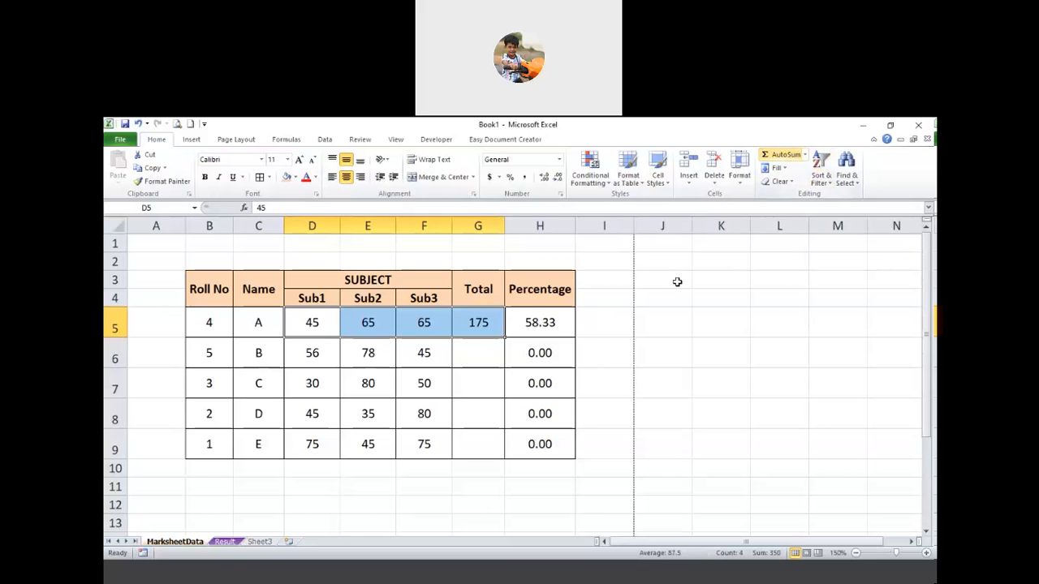
left_click(471, 348)
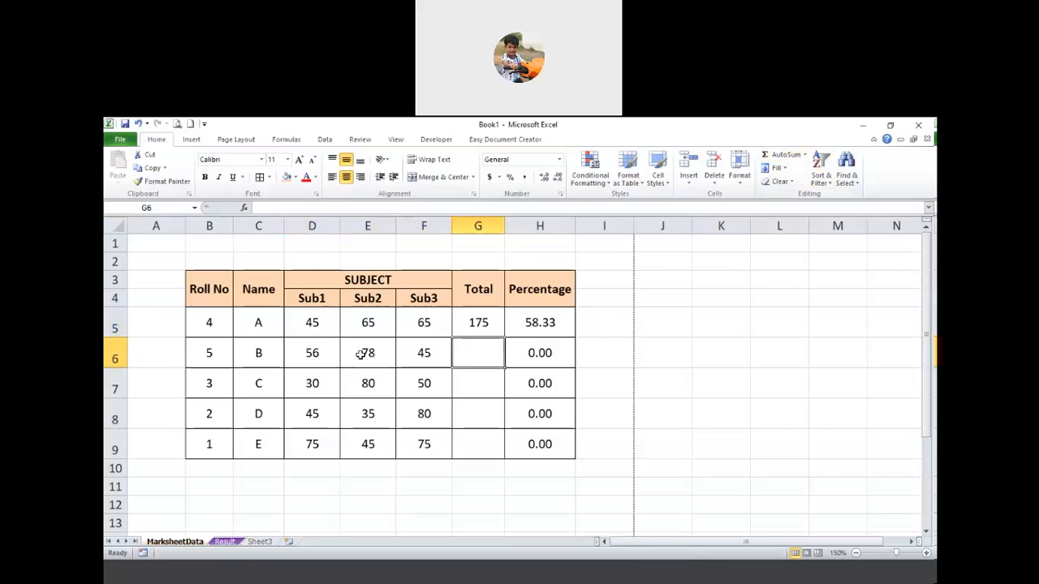
Step: Sum the subject marks in row 7 into G7 with AutoSum, and clear that total again
left_click_drag(366, 383, 463, 388)
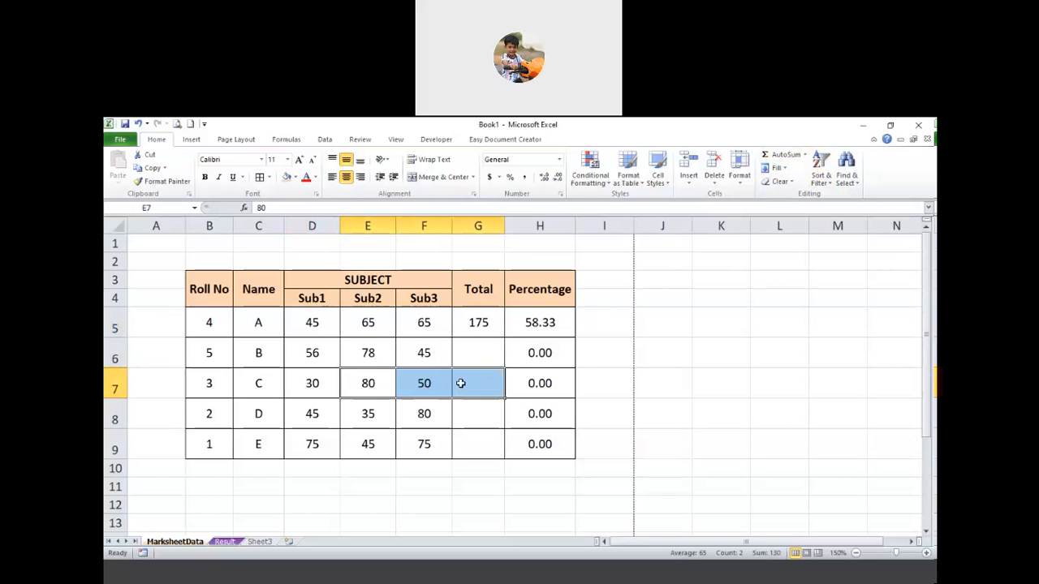
left_click_drag(327, 393, 466, 392)
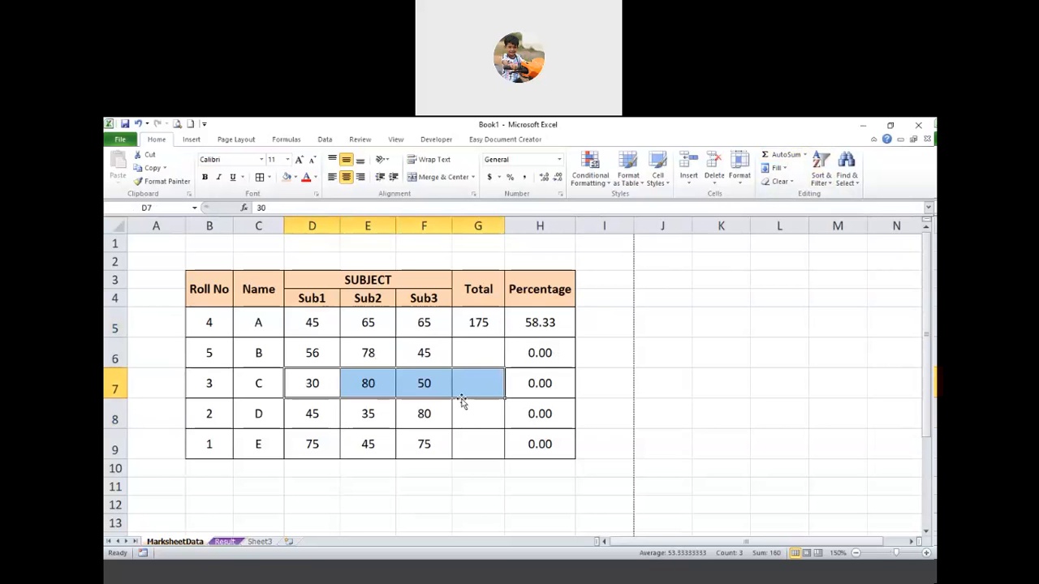
left_click(779, 154)
left_click(464, 414)
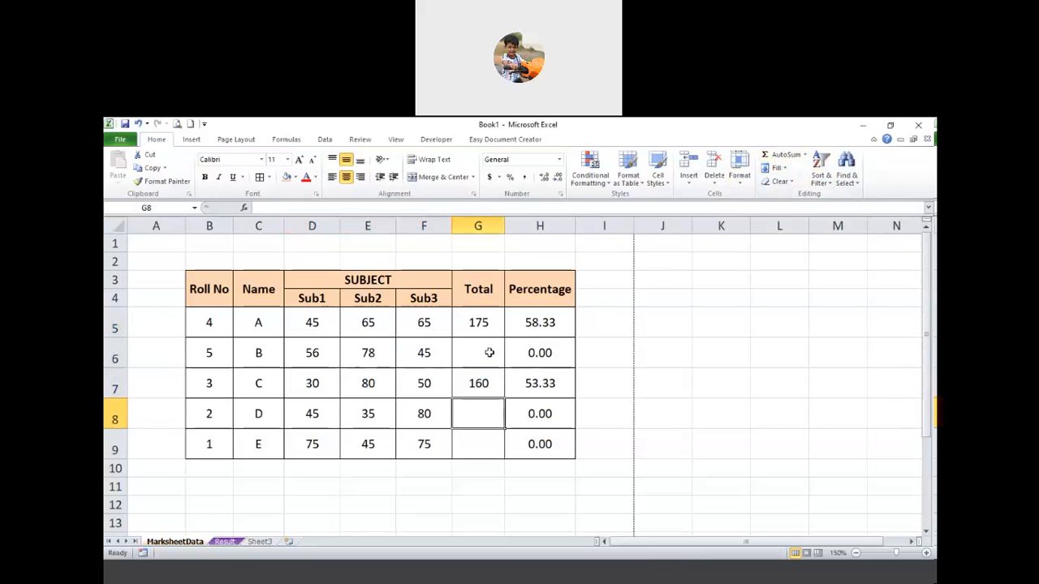
left_click(487, 326)
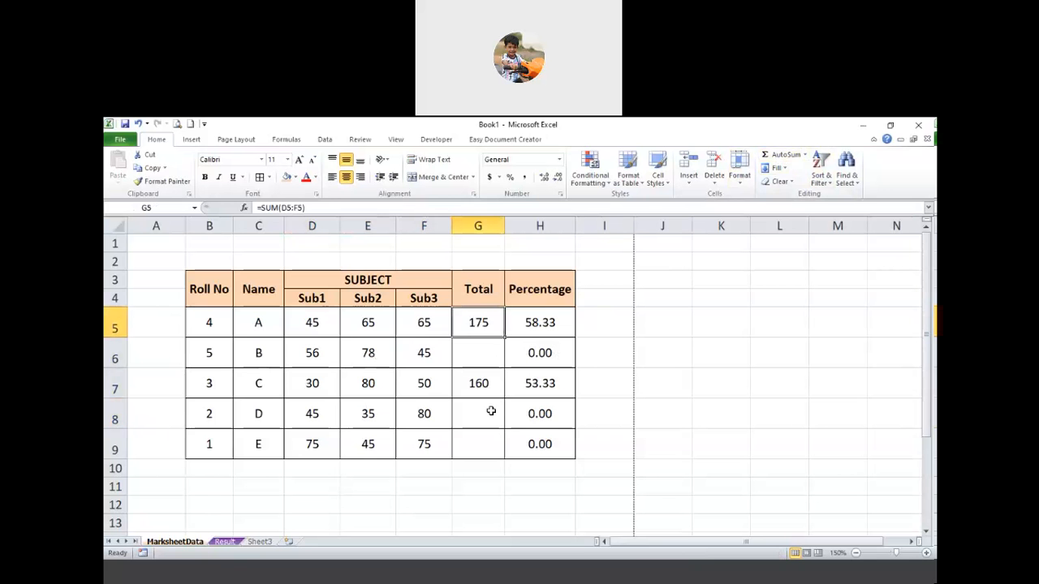
left_click(479, 385)
key("Delete")
left_click(480, 413)
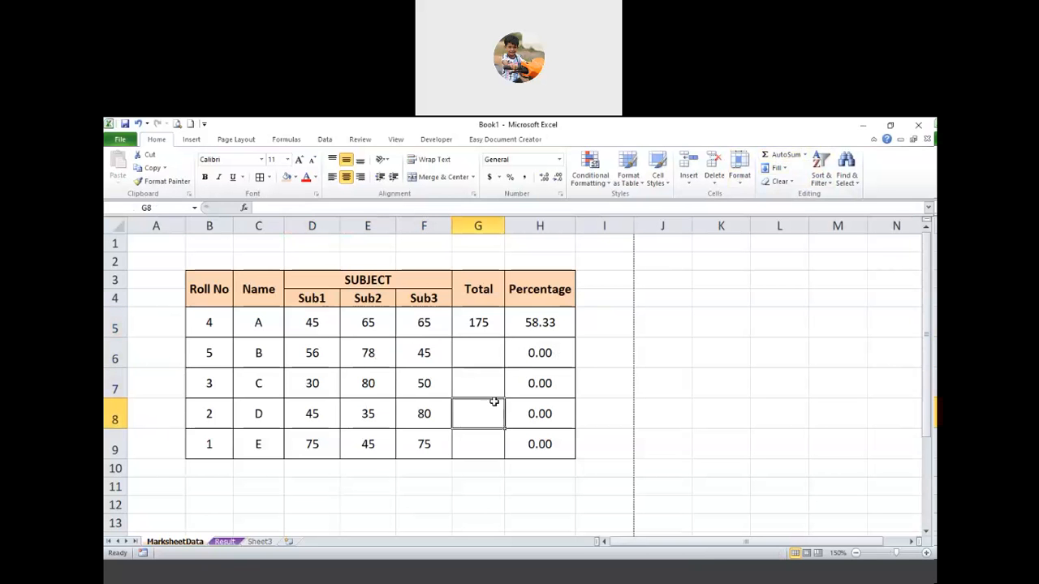
Step: Fill the SUM formula from G5 down the Total column through G9
left_click(482, 333)
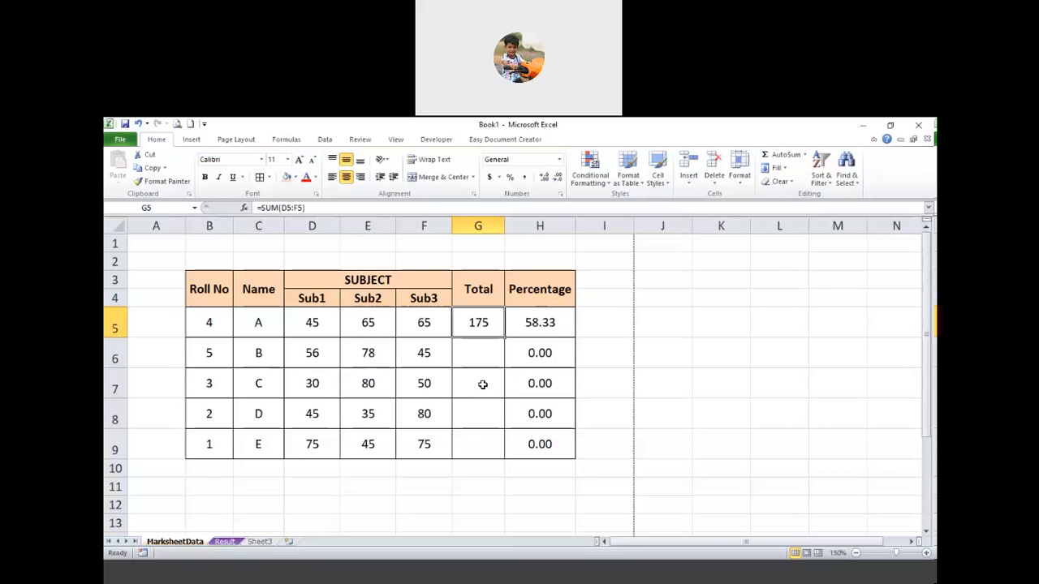
double_click(504, 337)
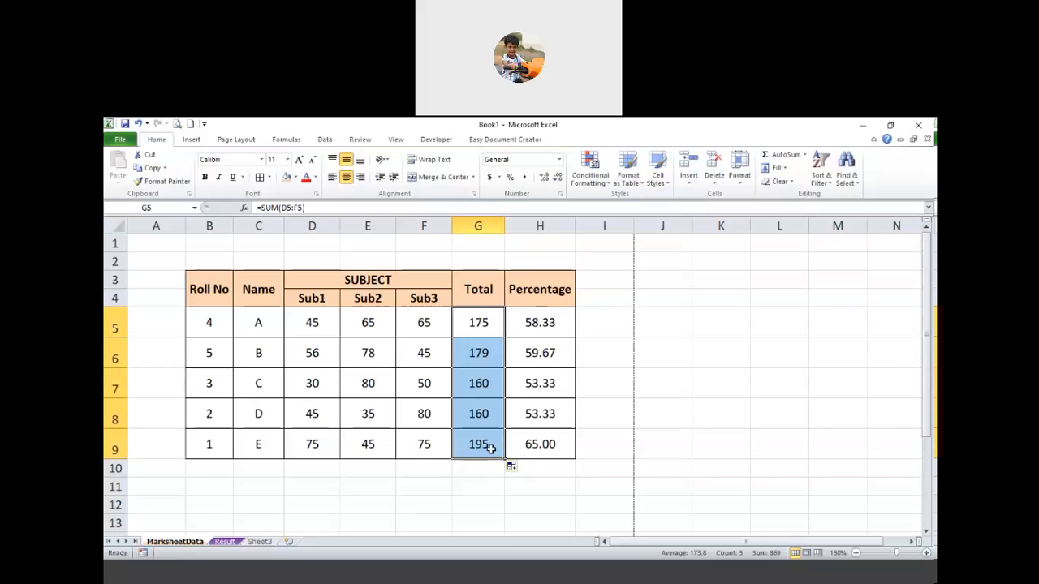
Step: Check the filled SUM formulas in the Total column, cells G5 to G9
left_click(476, 360)
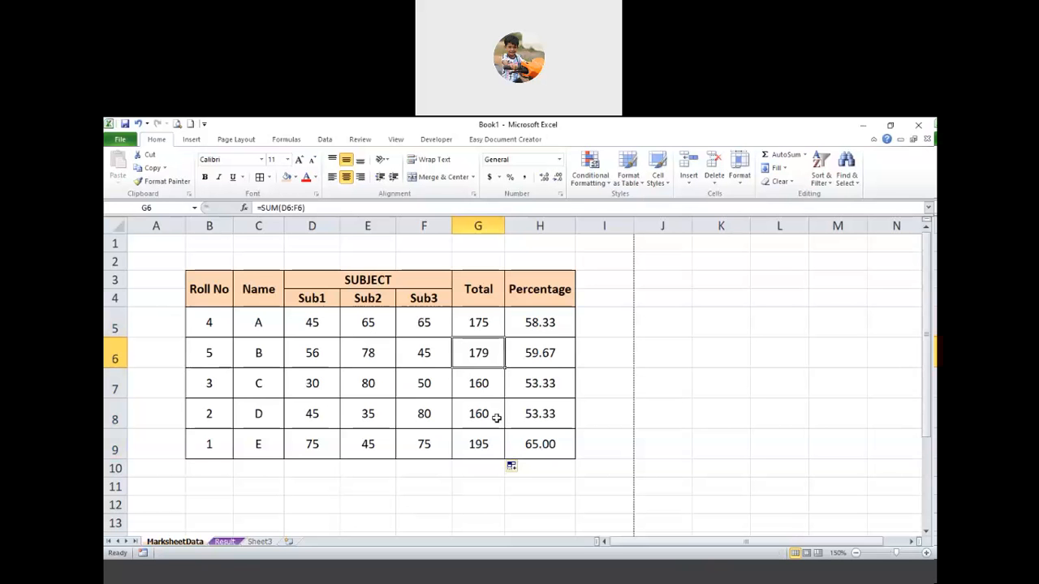
left_click(496, 418)
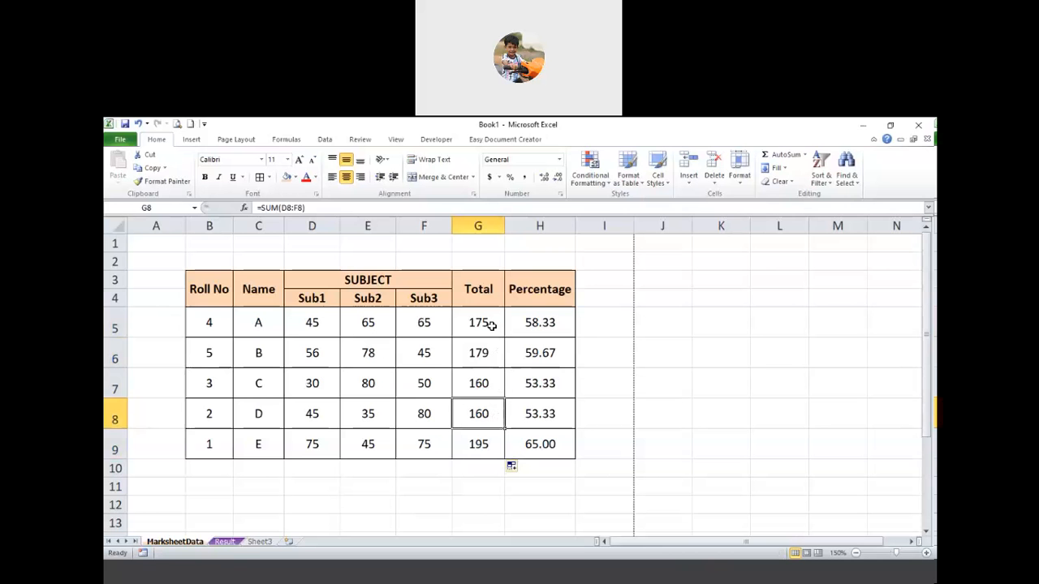
left_click(491, 325)
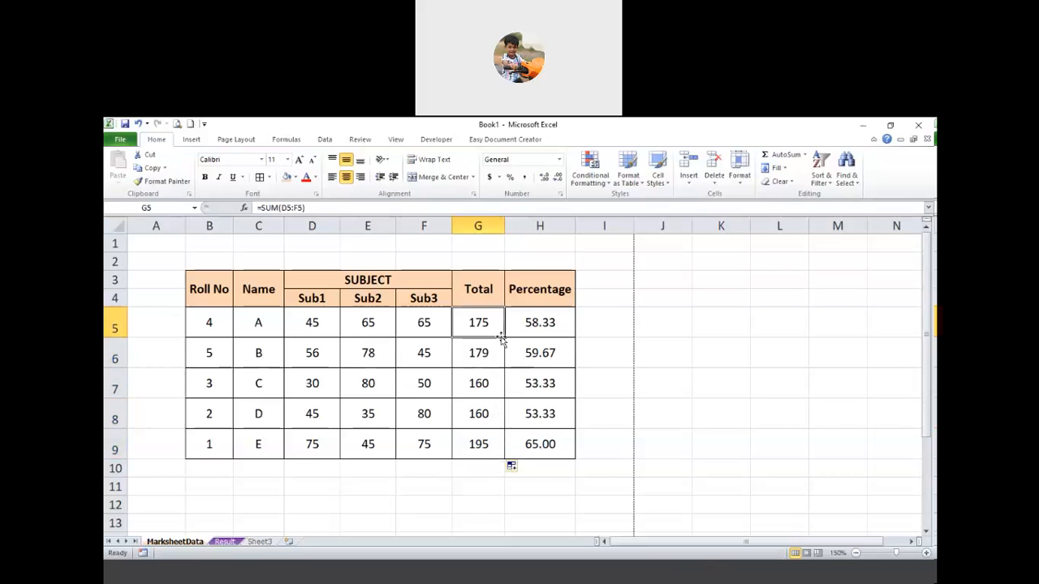
left_click(497, 403)
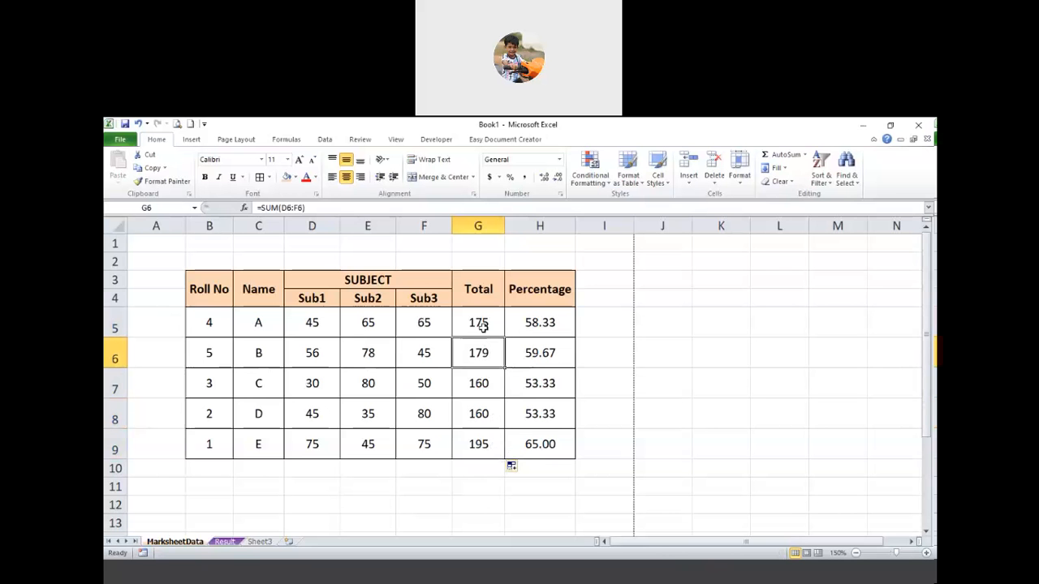
left_click_drag(482, 325, 479, 441)
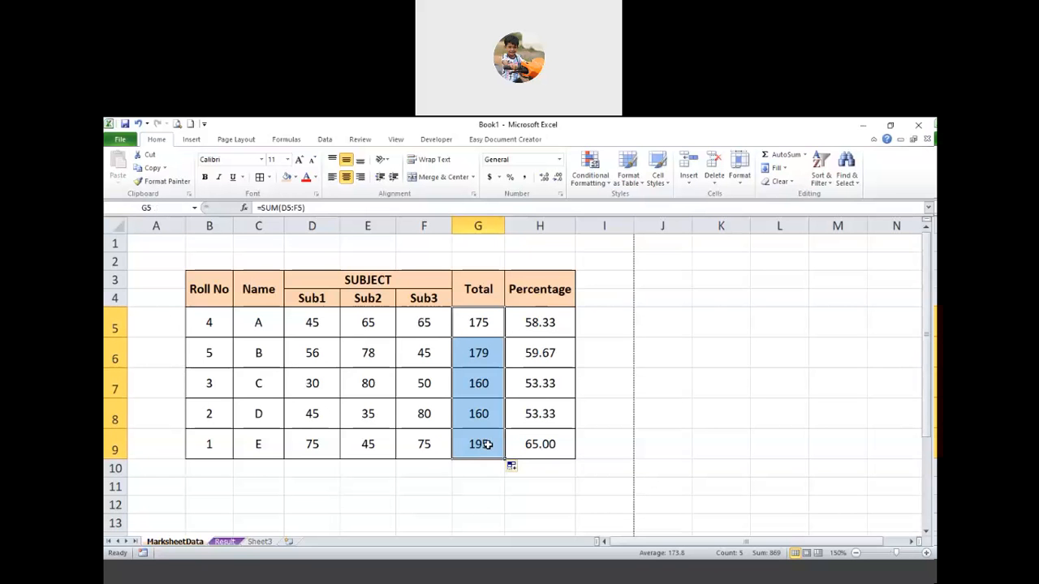
left_click(477, 415)
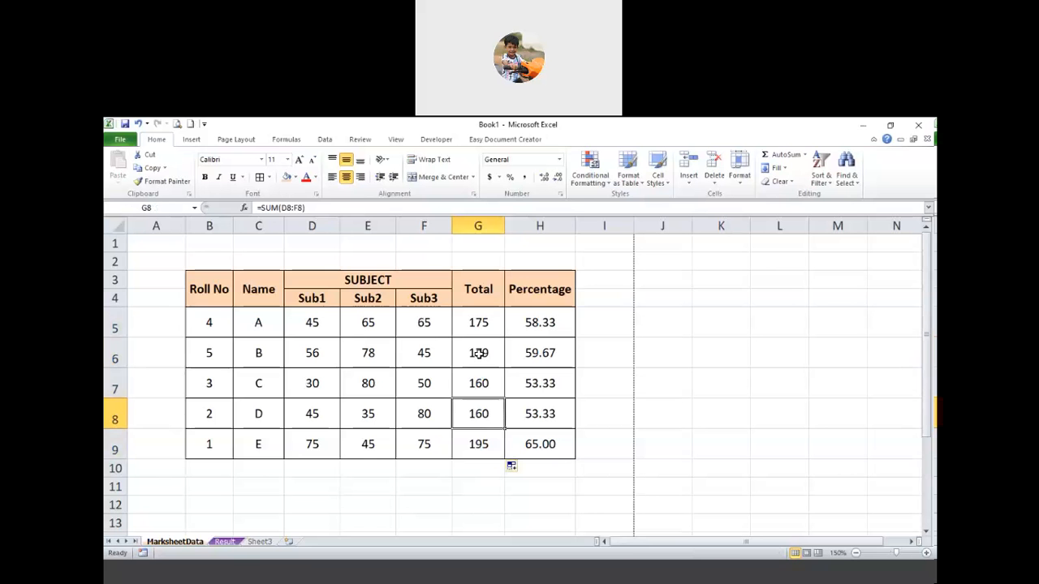
left_click_drag(484, 327, 490, 448)
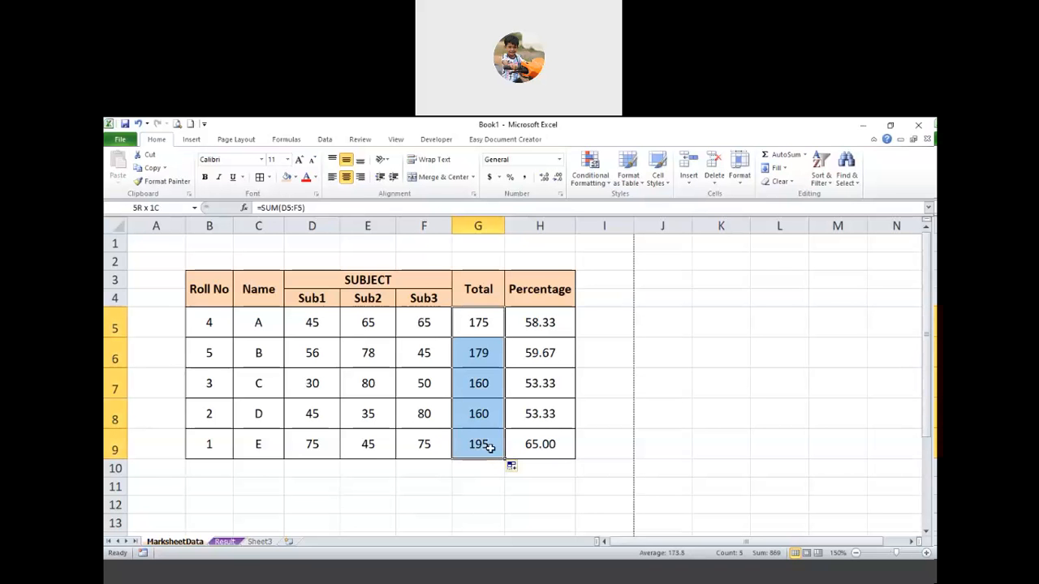
left_click(444, 485)
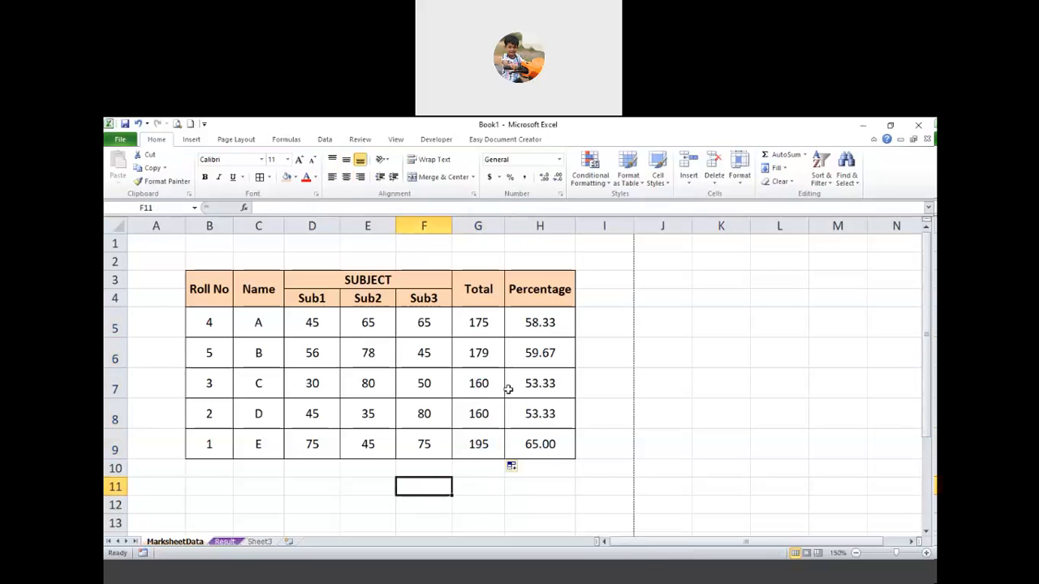
Step: In the empty area below the mark table, enter T in cell F15 and B in cell F20
scroll(508, 390, "down", 4)
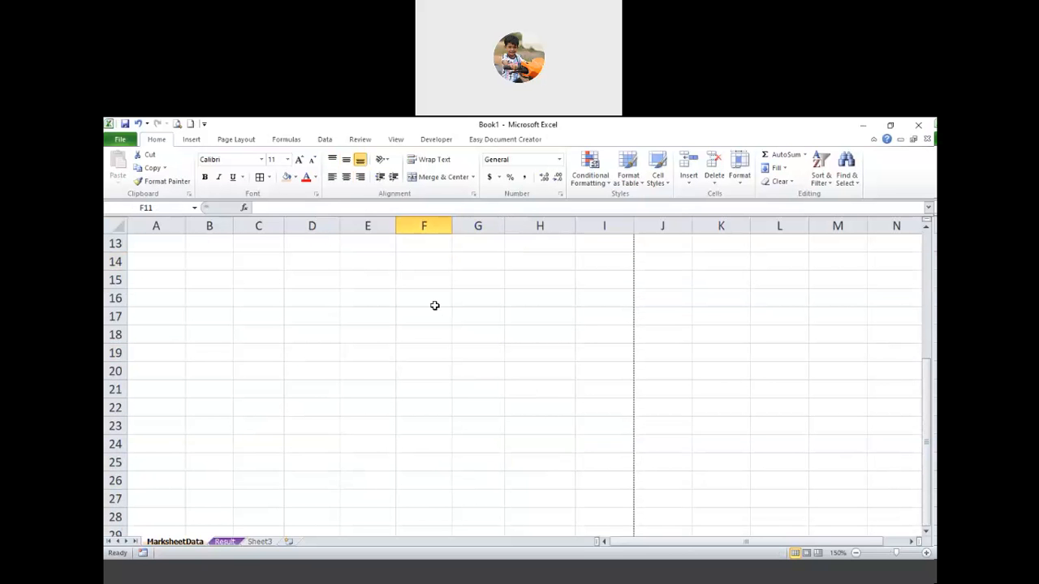
left_click(434, 305)
left_click(427, 281)
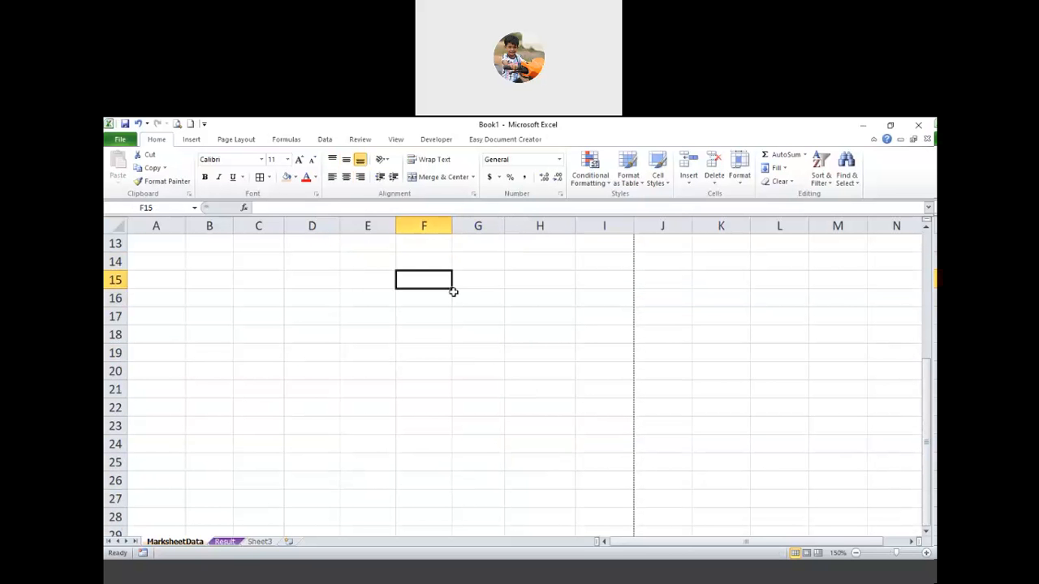
type("t")
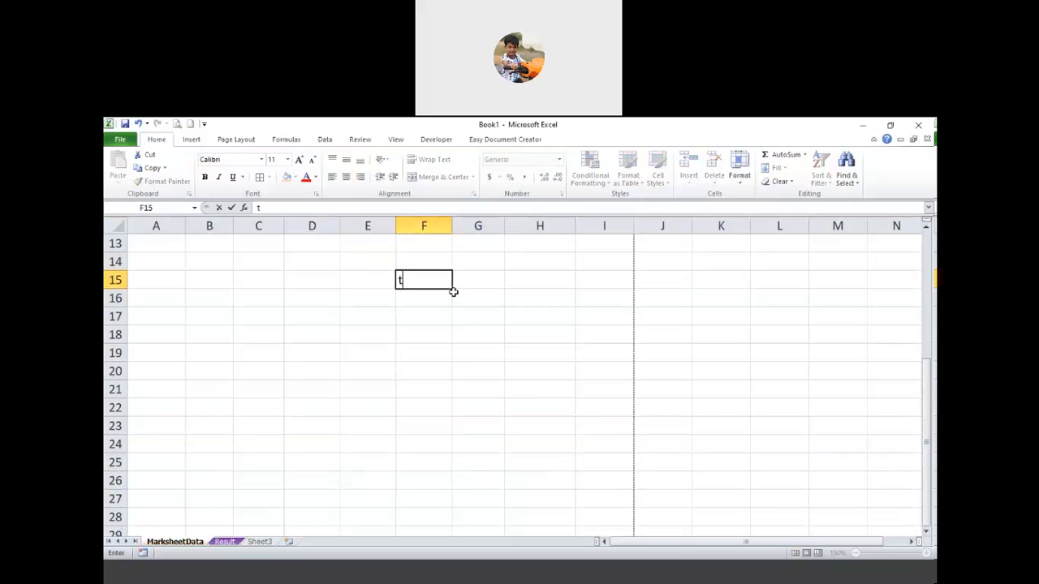
type("T")
key("Return")
key("Return")
key("Return")
key("Return")
key("Return")
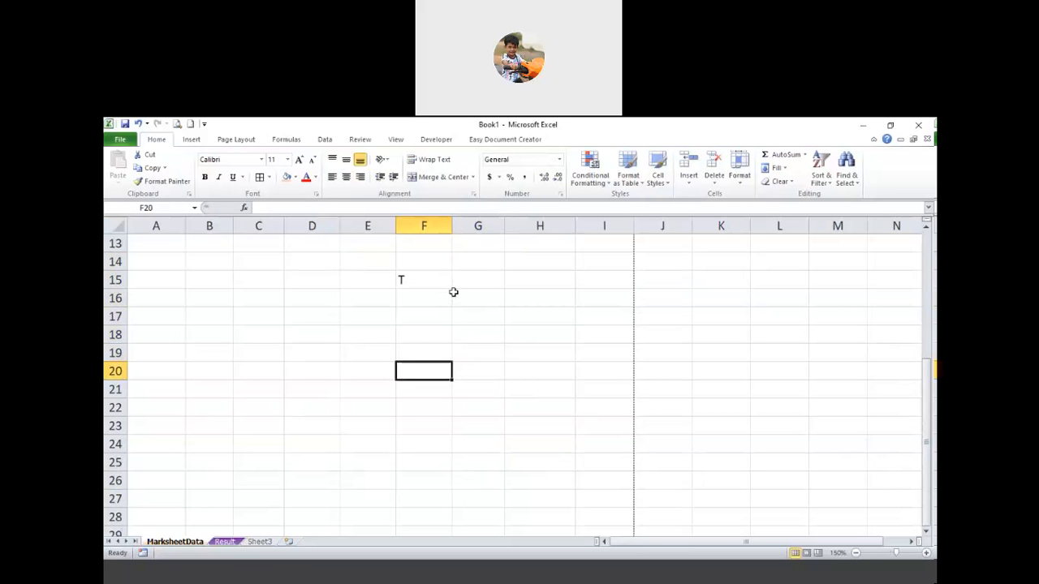
type("B")
Step: Enter L in cell D17 and R in cell H17, on either side of the T and B letters
left_click(311, 317)
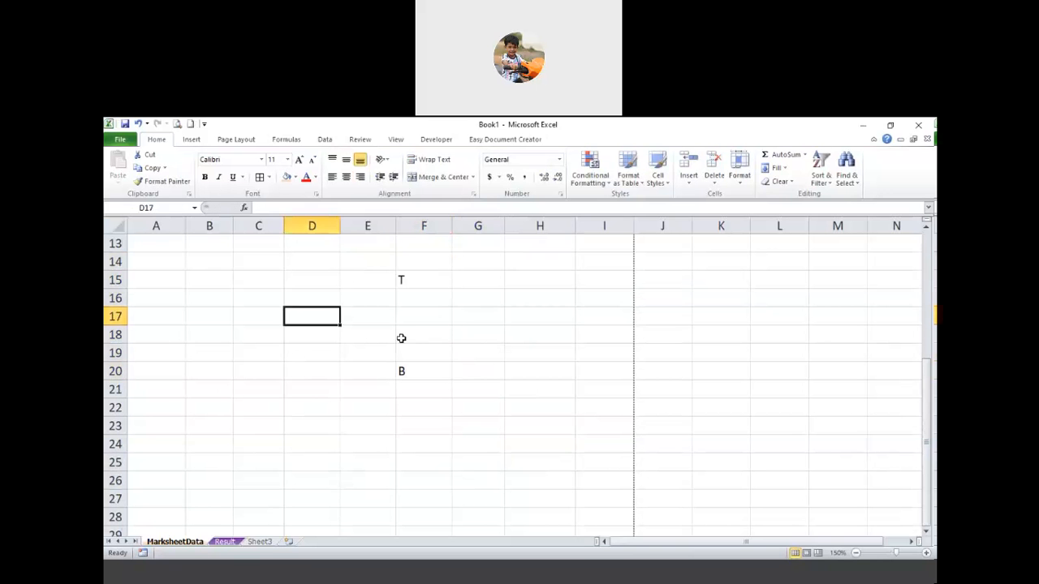
type("L")
left_click(530, 318)
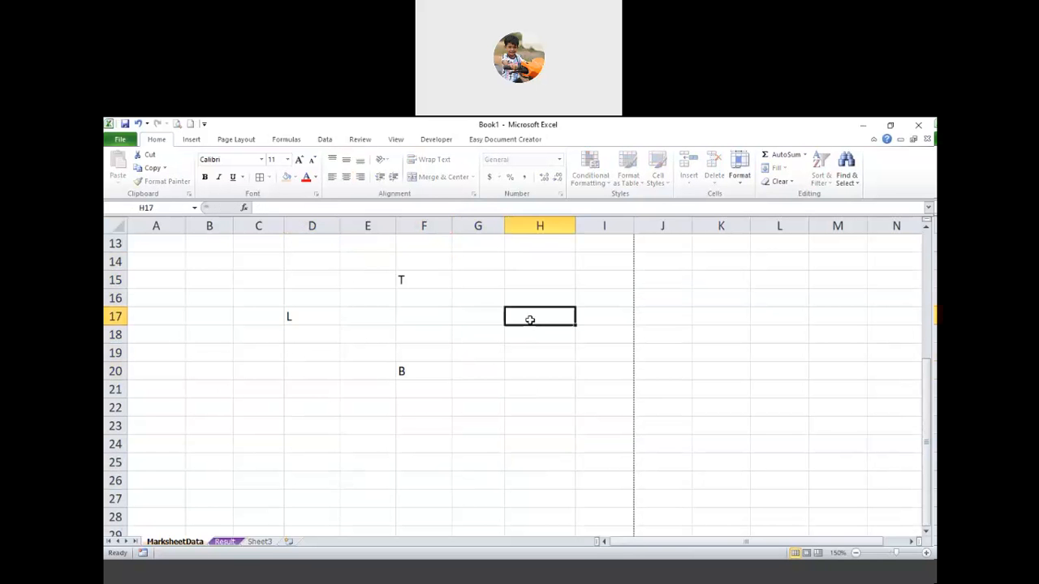
type("R")
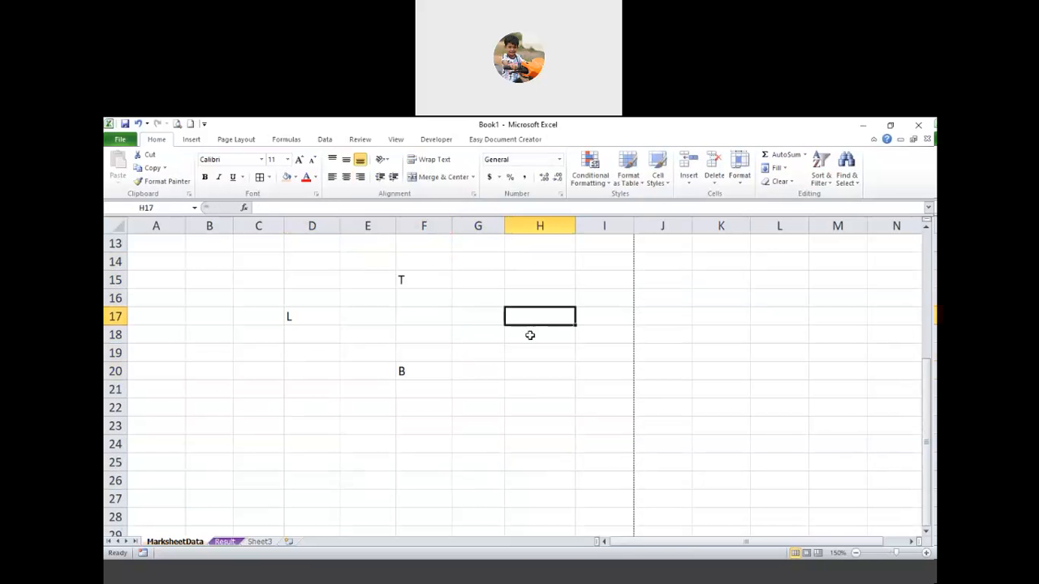
left_click(478, 408)
Step: Centre the contents of range D15:H20 both horizontally and vertically
left_click_drag(298, 280, 535, 366)
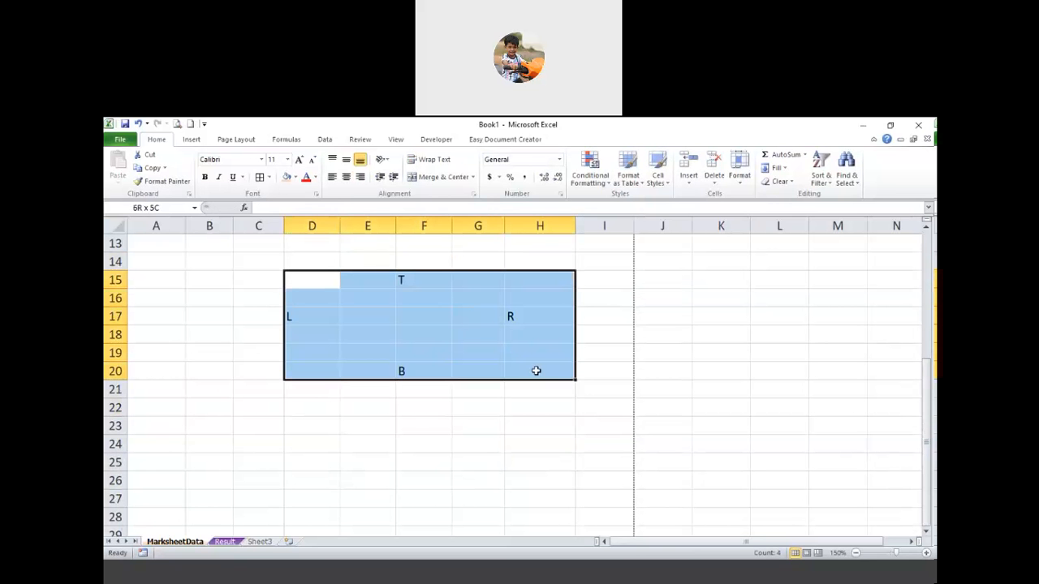
left_click(345, 161)
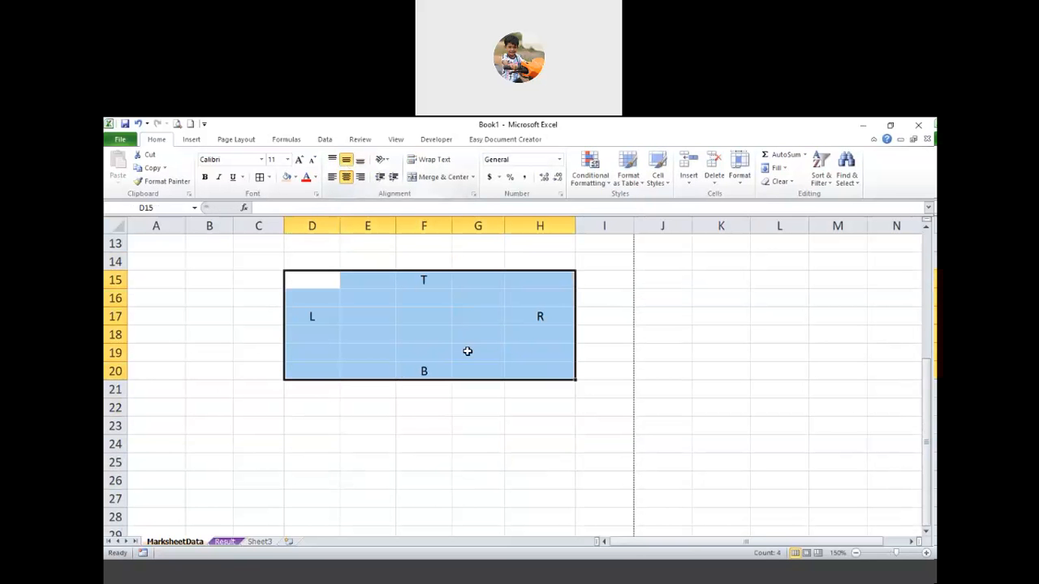
left_click(483, 414)
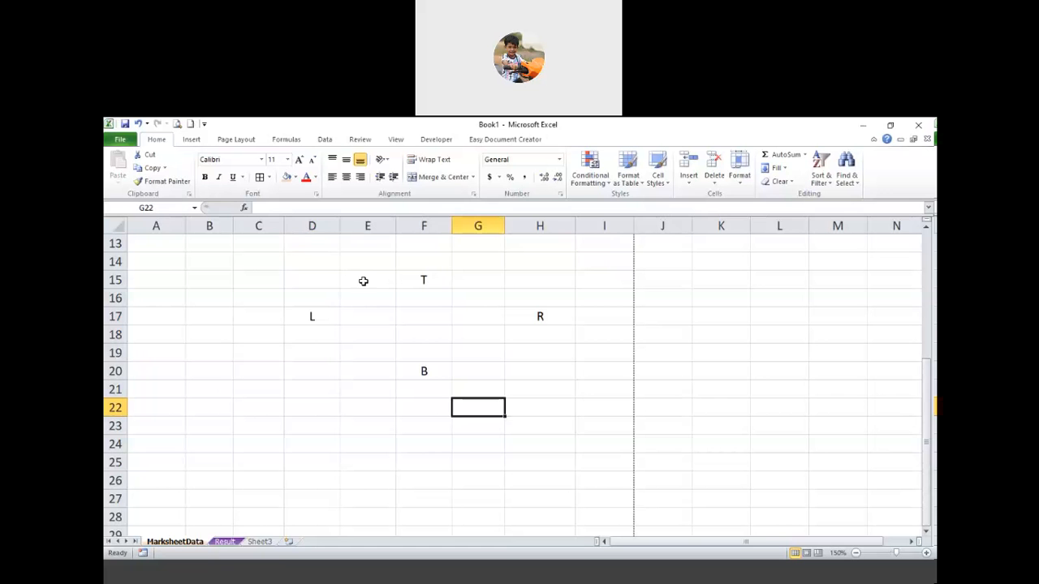
Step: Make the letters in range D15:H20 bold and increase their font size to 12
left_click_drag(301, 280, 484, 352)
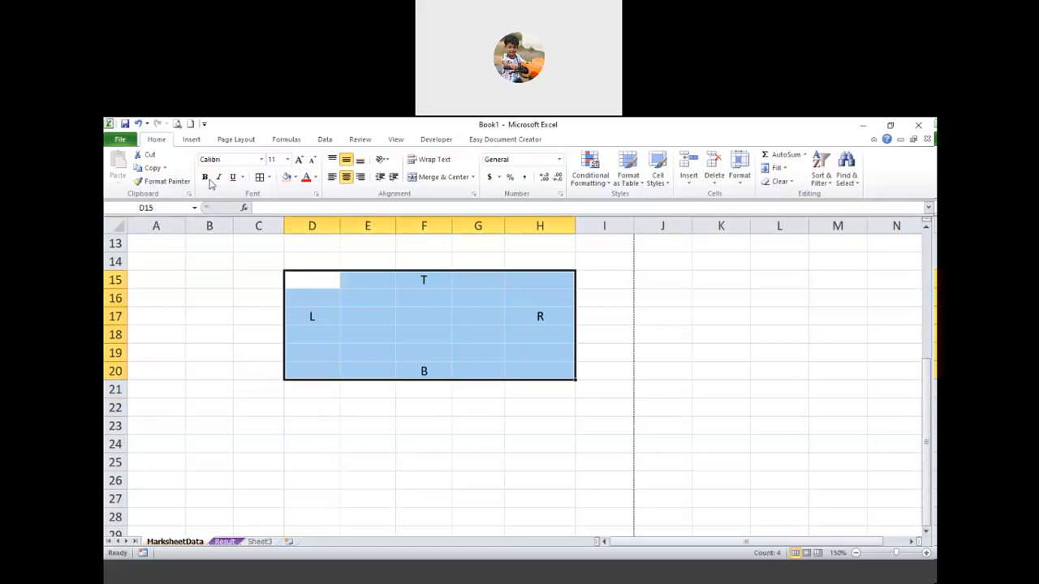
left_click(297, 161)
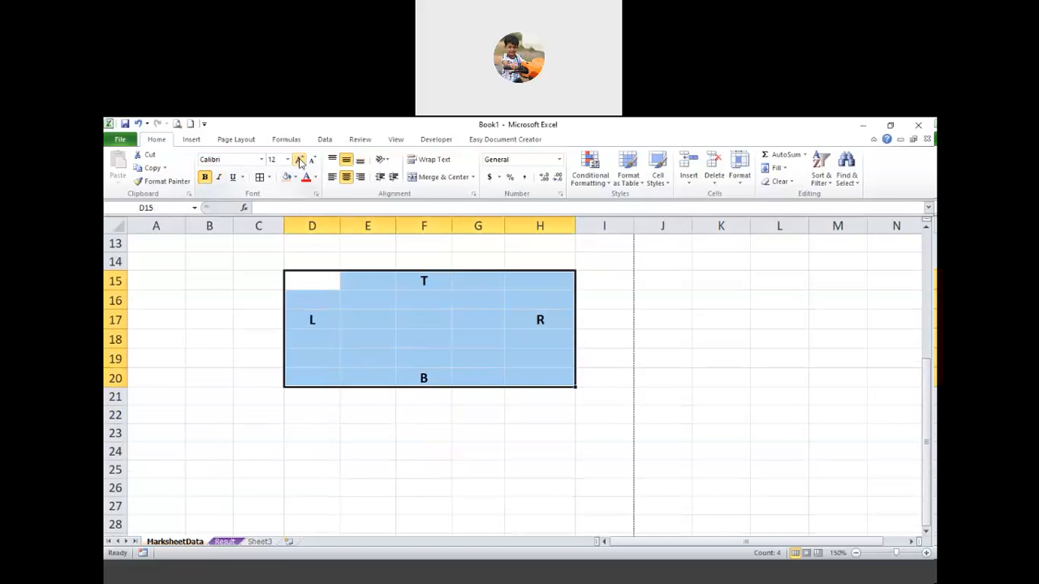
left_click(481, 376)
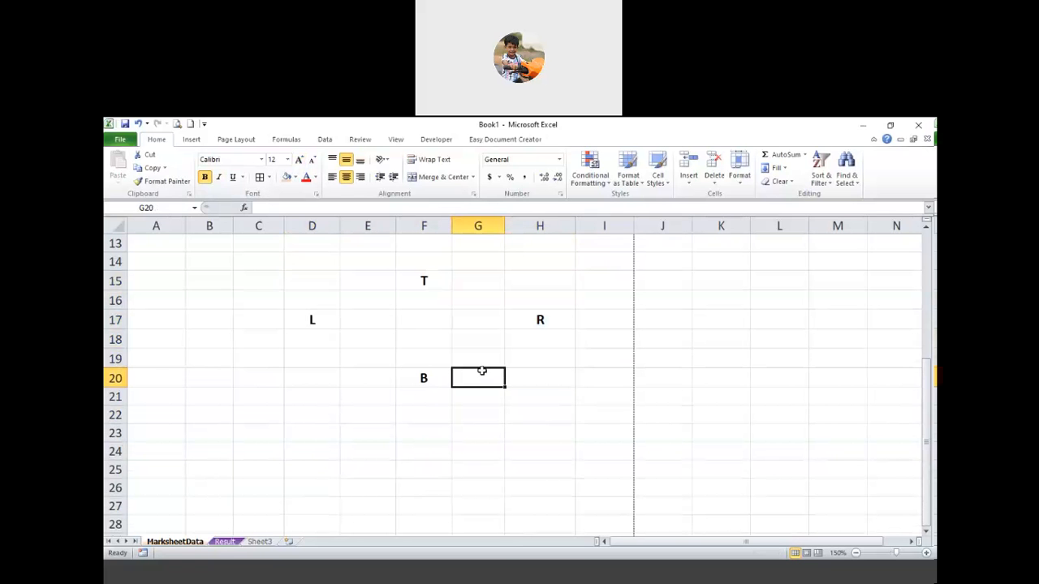
left_click(578, 415)
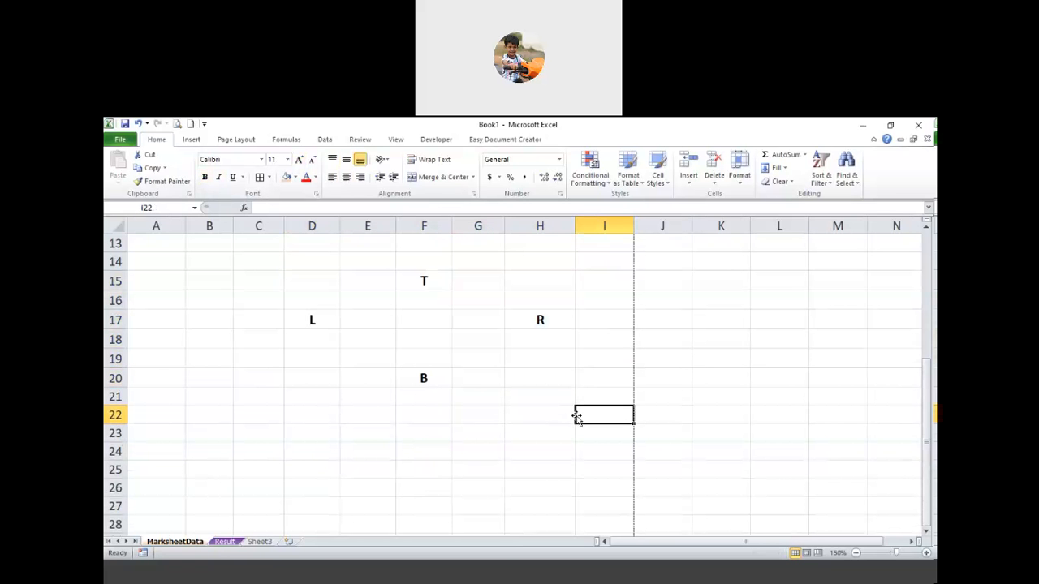
left_click(436, 320)
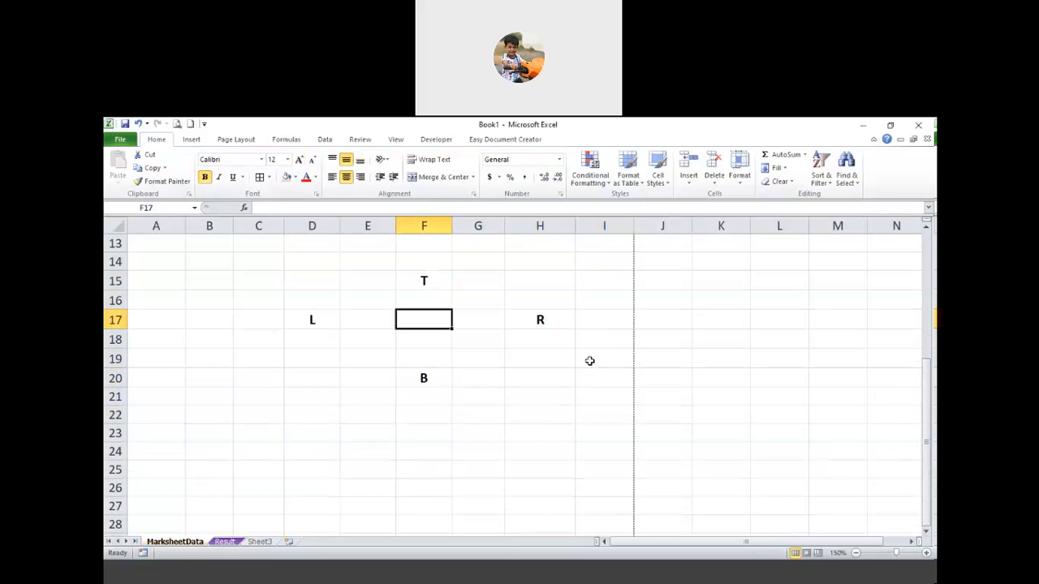
left_click(380, 321)
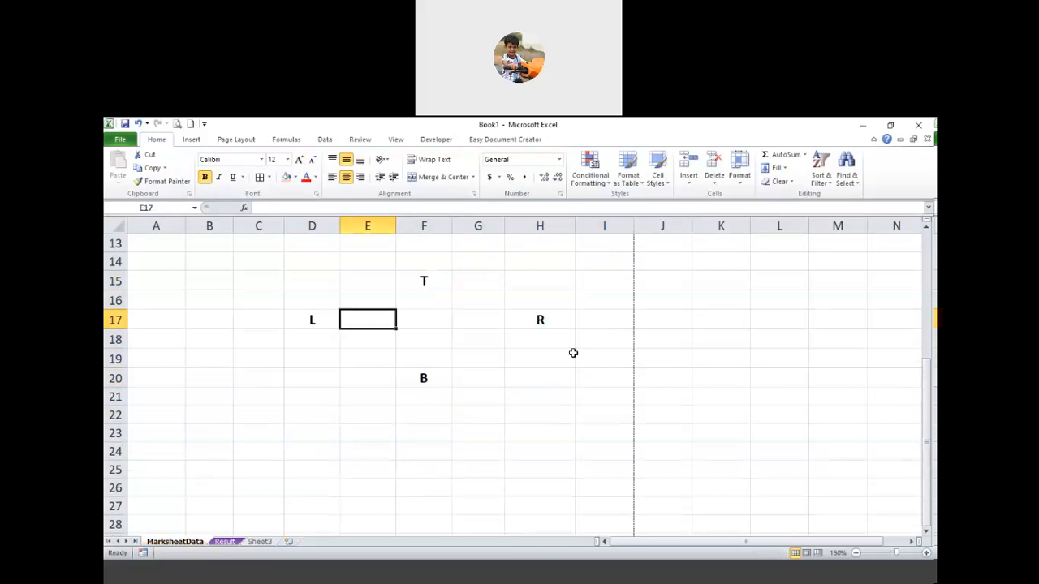
Step: Enter 1 in cell F16, 2 in G17, 3 in F19 and 4 in E17, inside the T, R, B, L letters
left_click(430, 299)
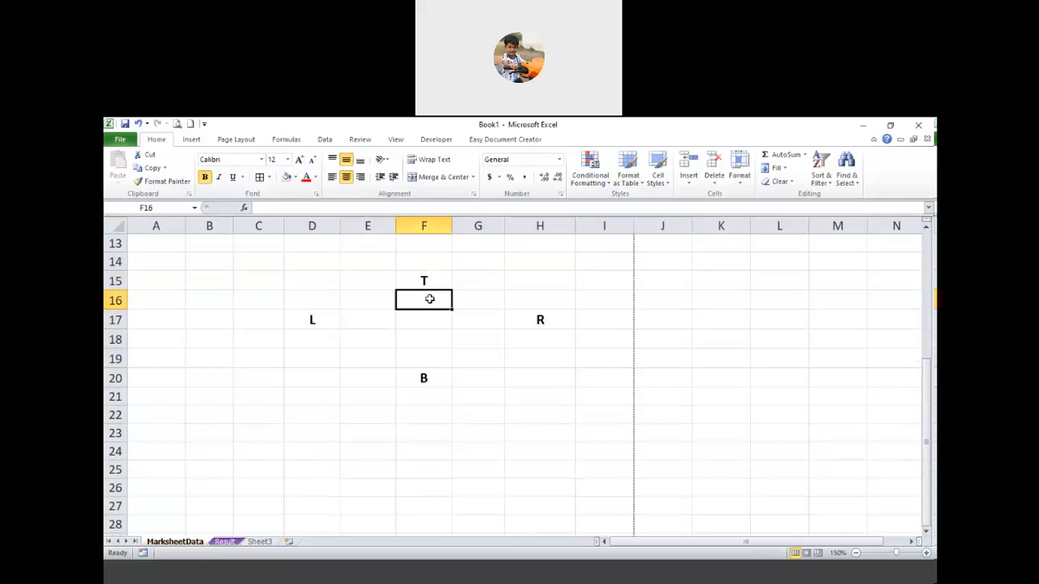
type("1")
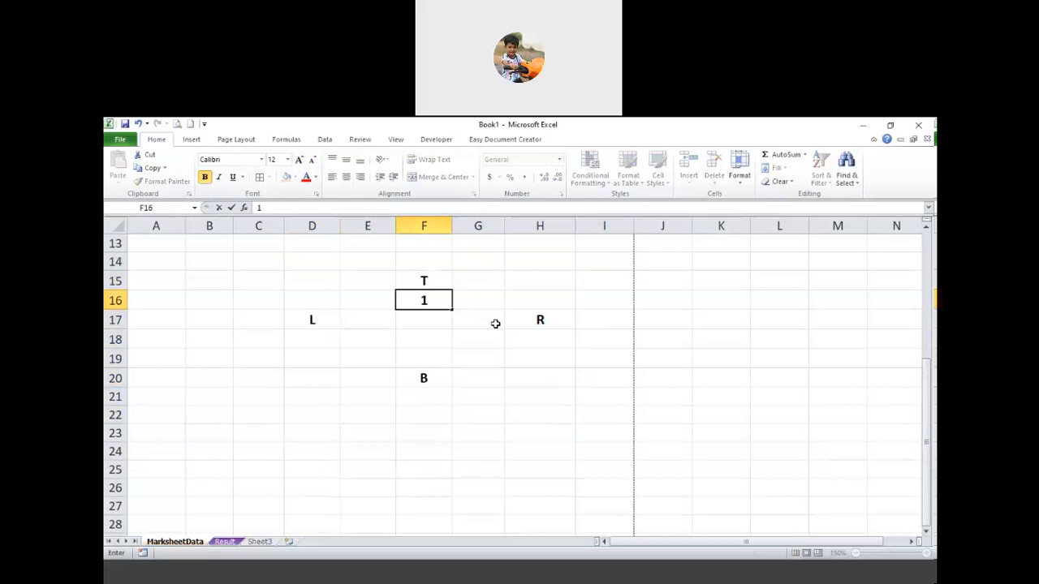
left_click(495, 325)
type("2")
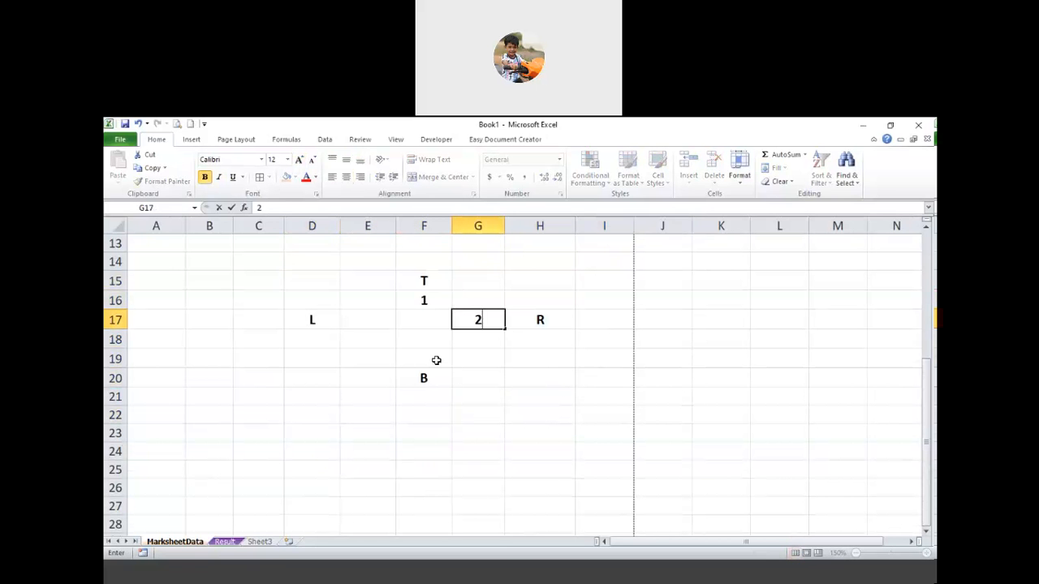
left_click(434, 360)
type("3")
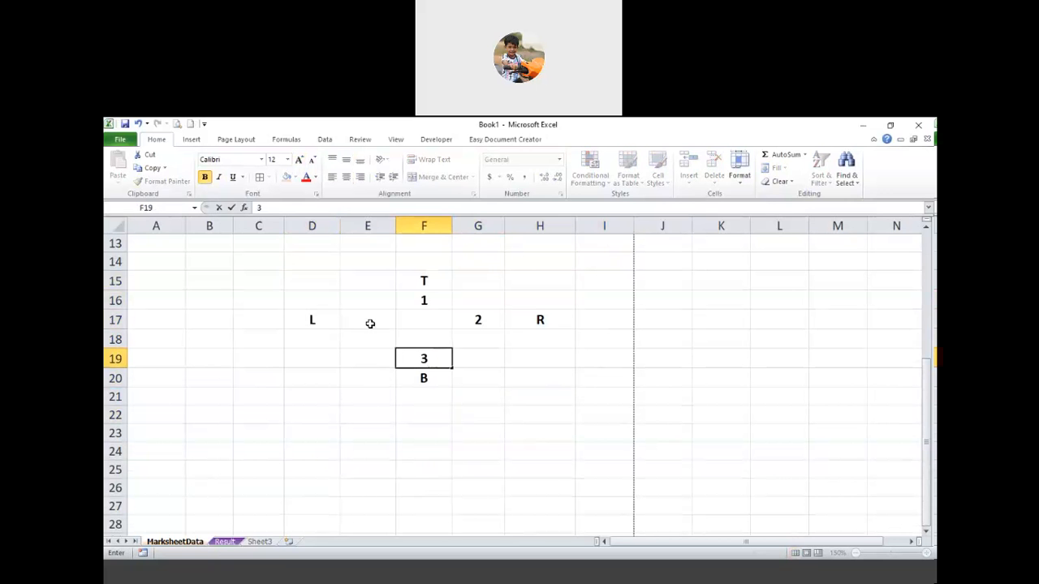
left_click(369, 323)
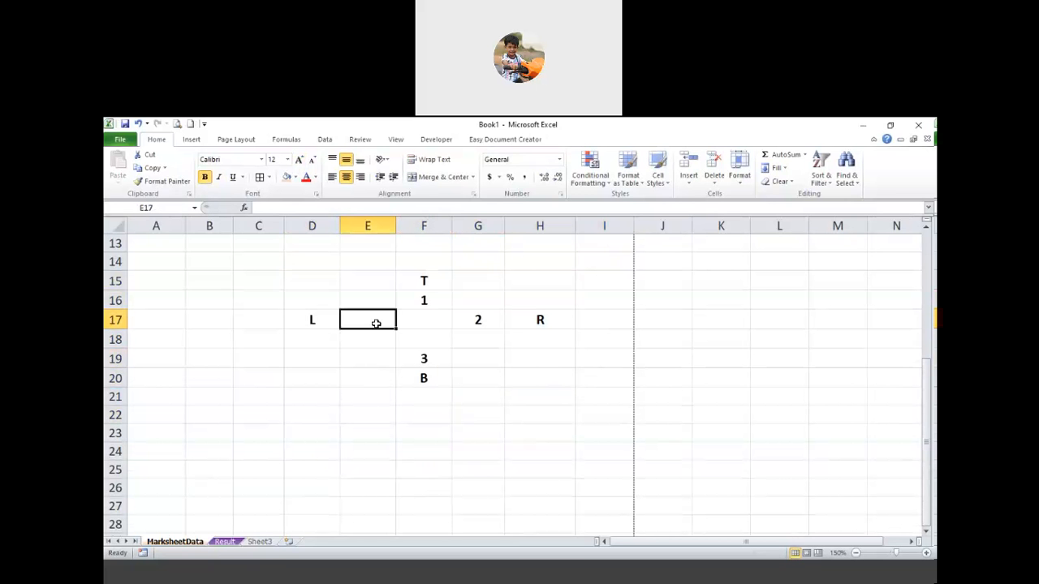
type("4")
left_click(581, 416)
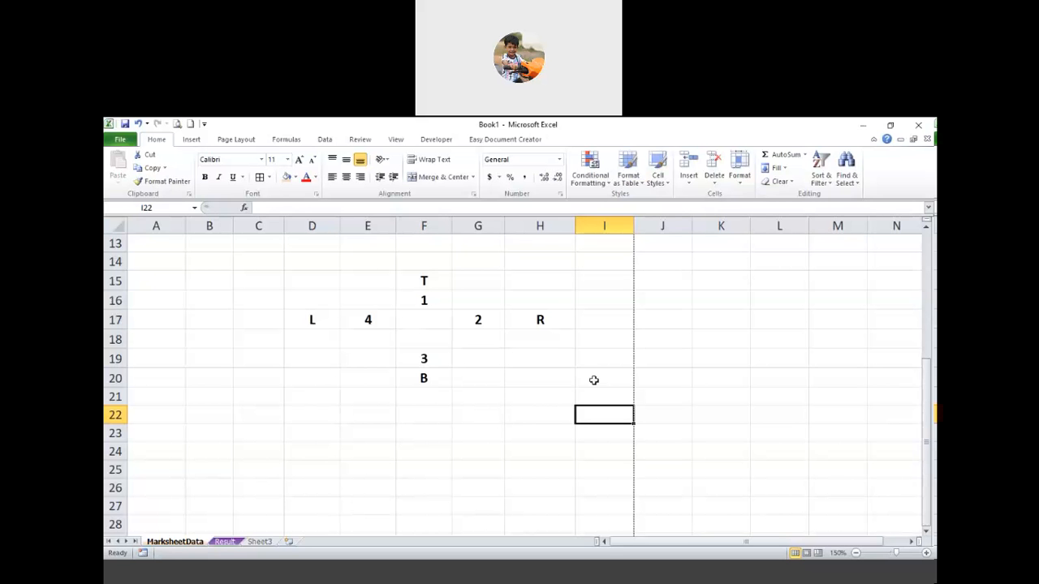
Step: Fill cell F16 with the content of F15 above it using Fill Down
left_click(785, 168)
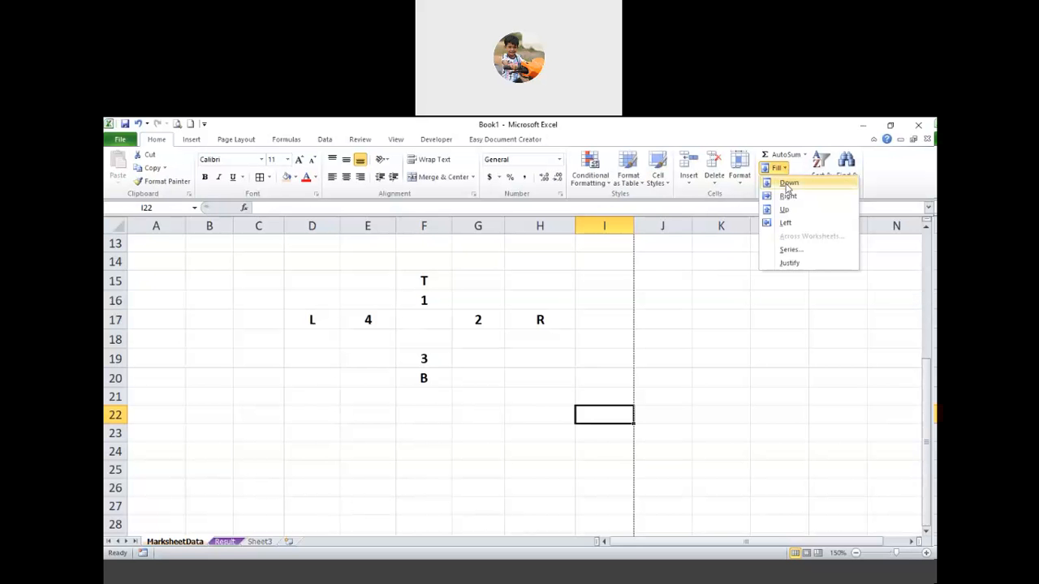
left_click(424, 432)
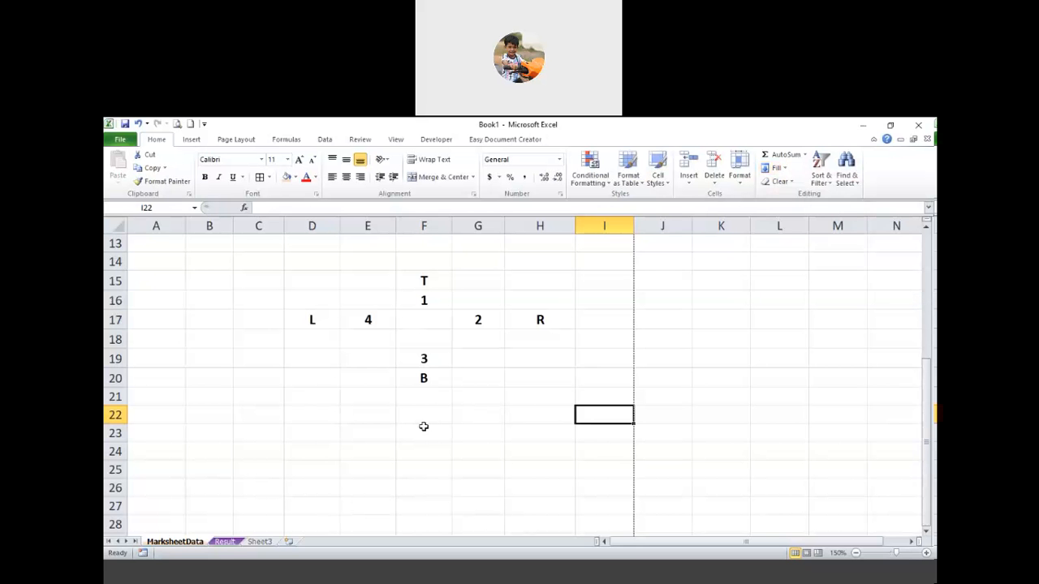
left_click(435, 303)
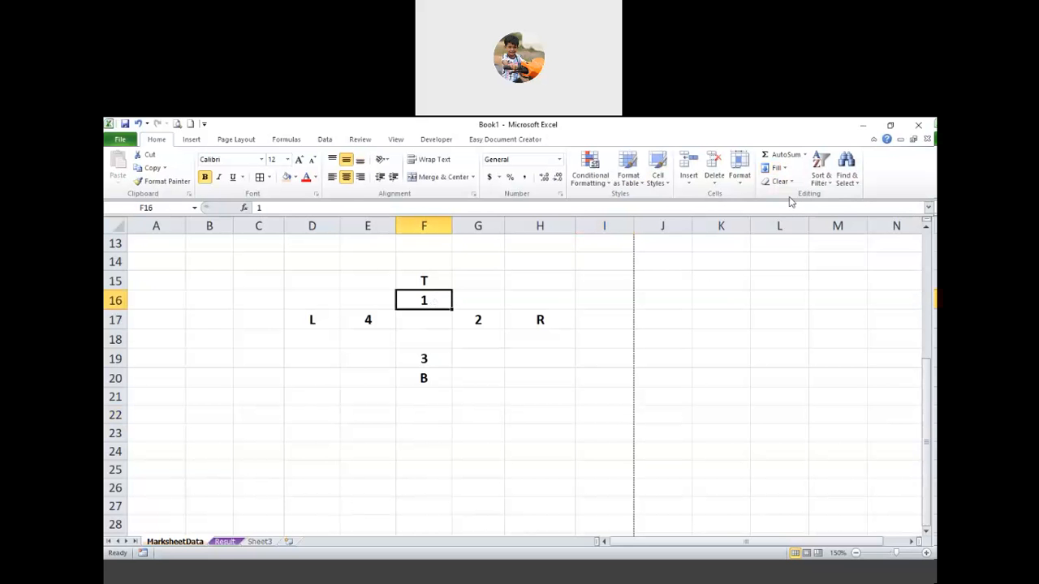
left_click(784, 170)
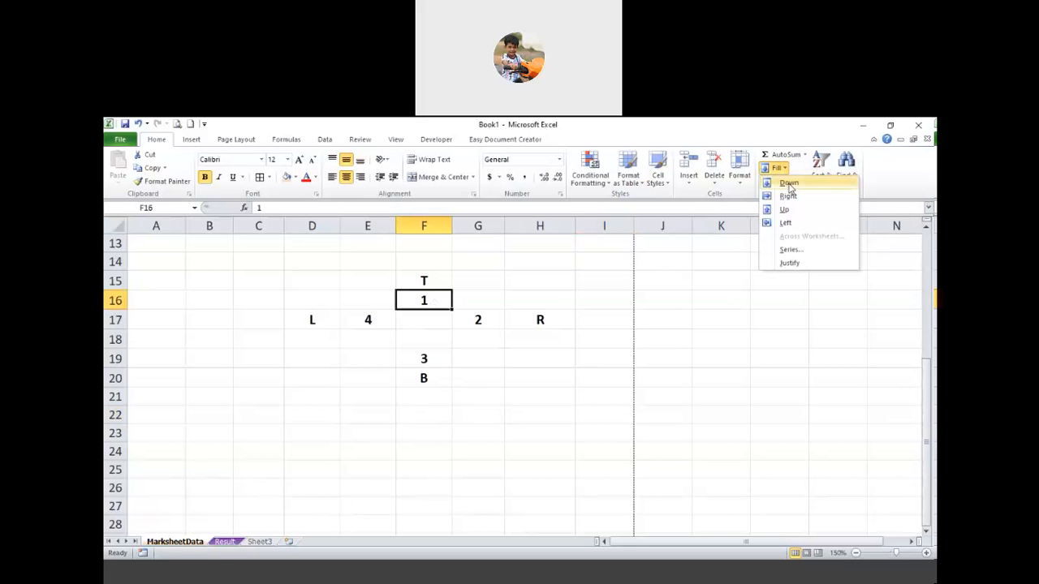
left_click(789, 184)
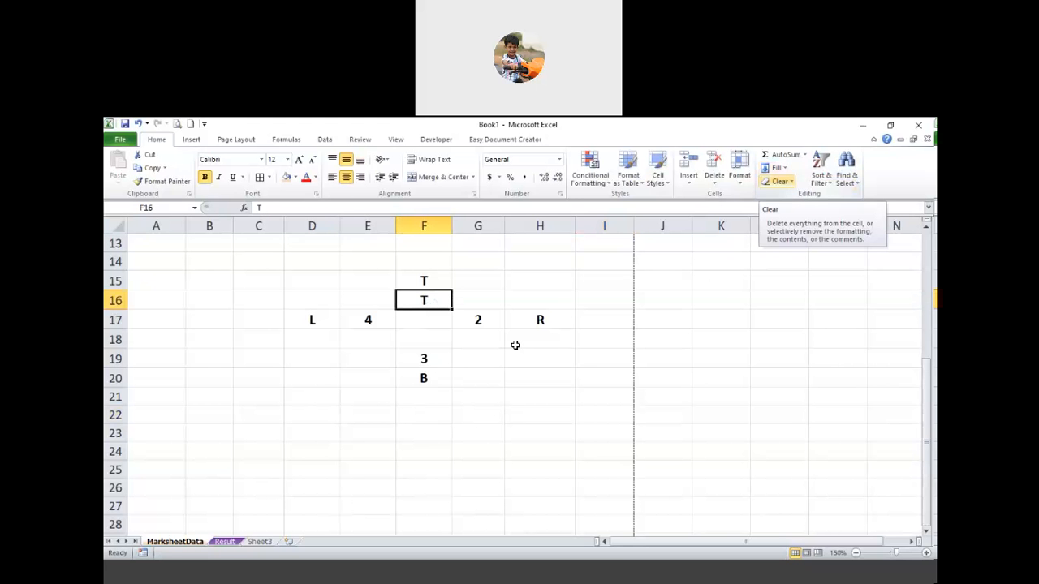
left_click(428, 281)
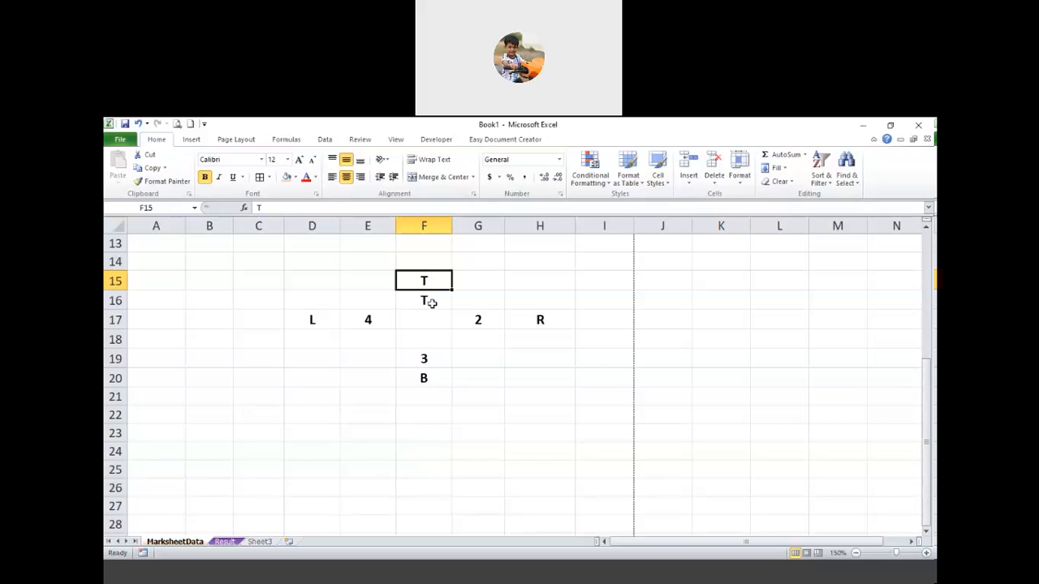
left_click(431, 302)
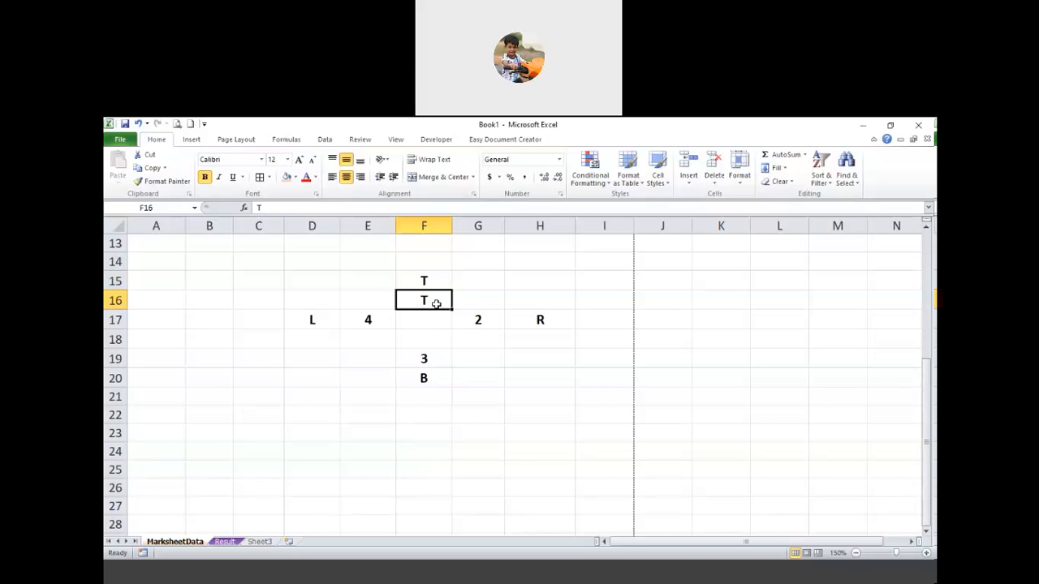
Step: Try Fill Right on cell G17 from the empty cell F17, and enter 2 in G17 again
left_click(476, 322)
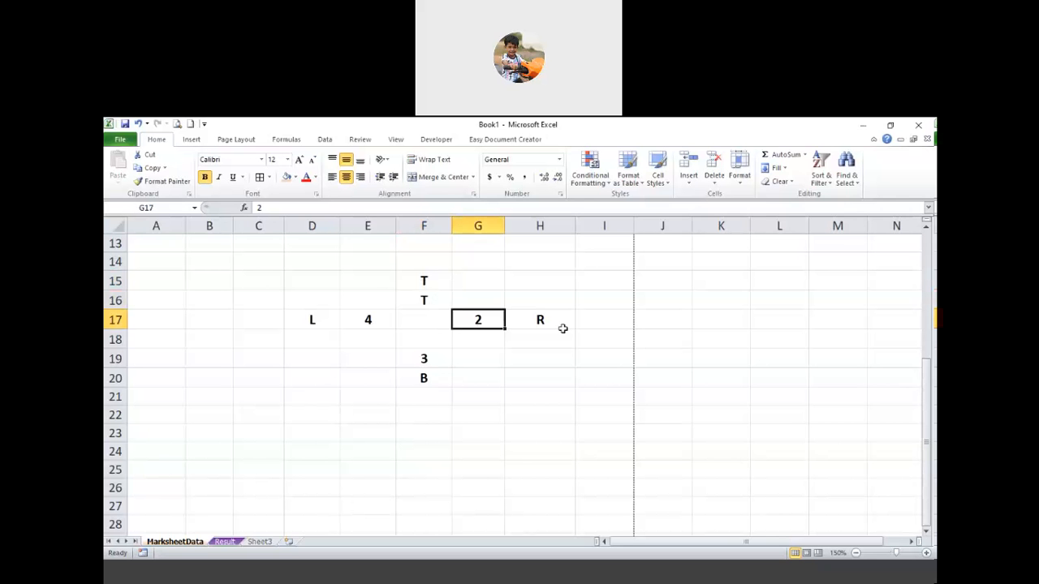
left_click(781, 170)
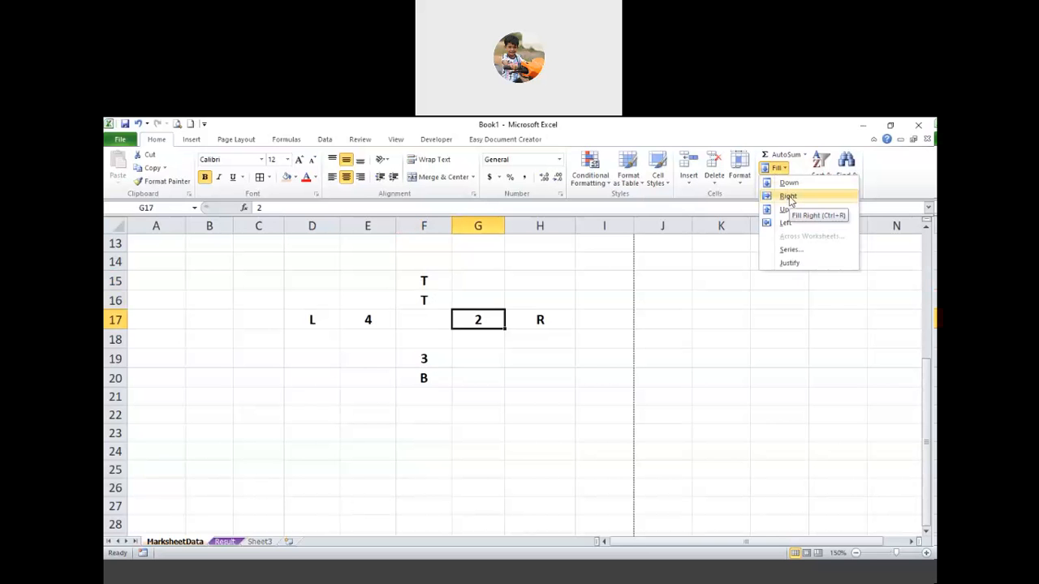
left_click(790, 199)
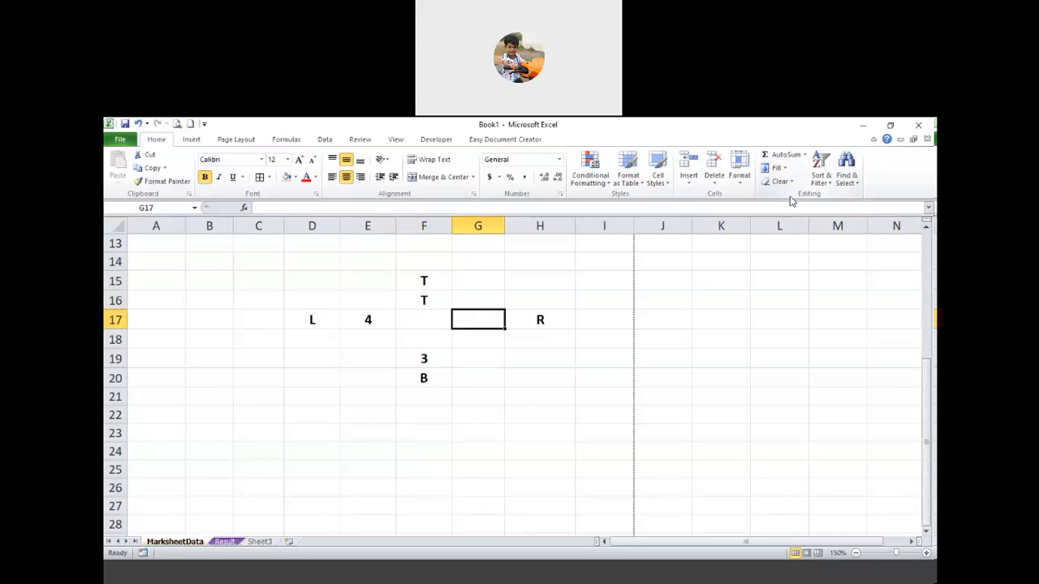
left_click(432, 323)
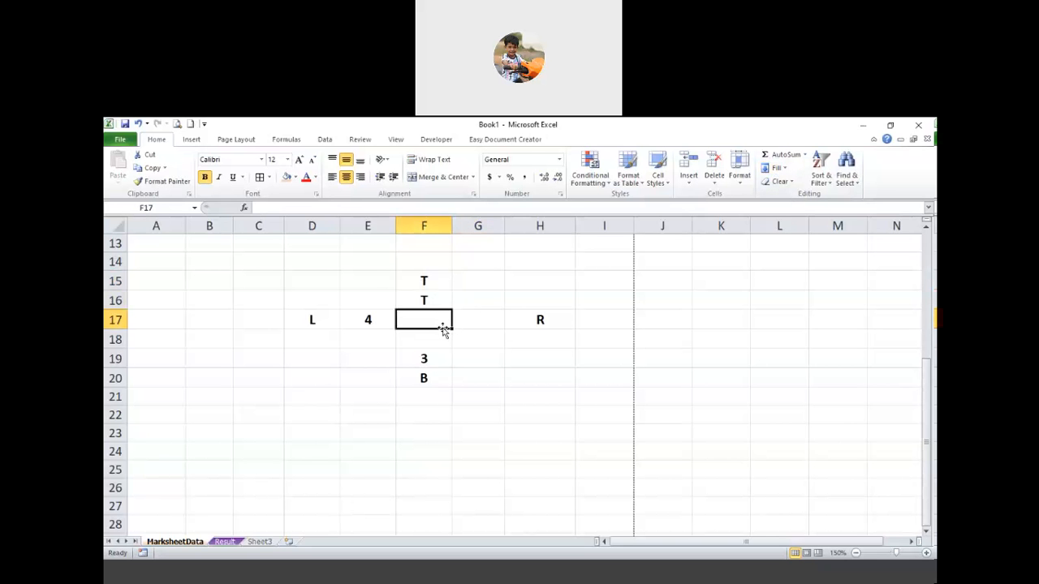
left_click(487, 321)
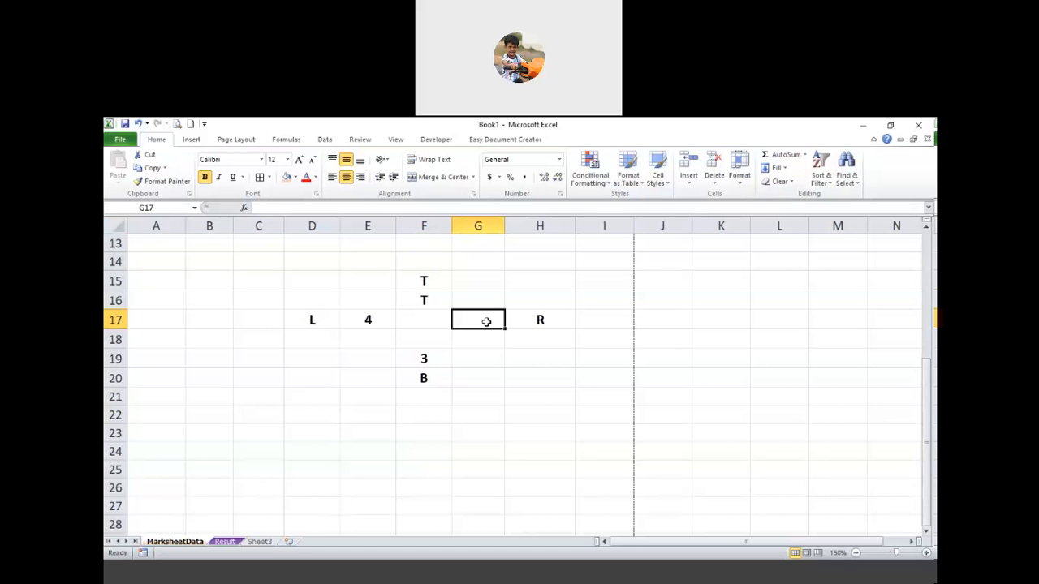
type("2")
left_click(547, 414)
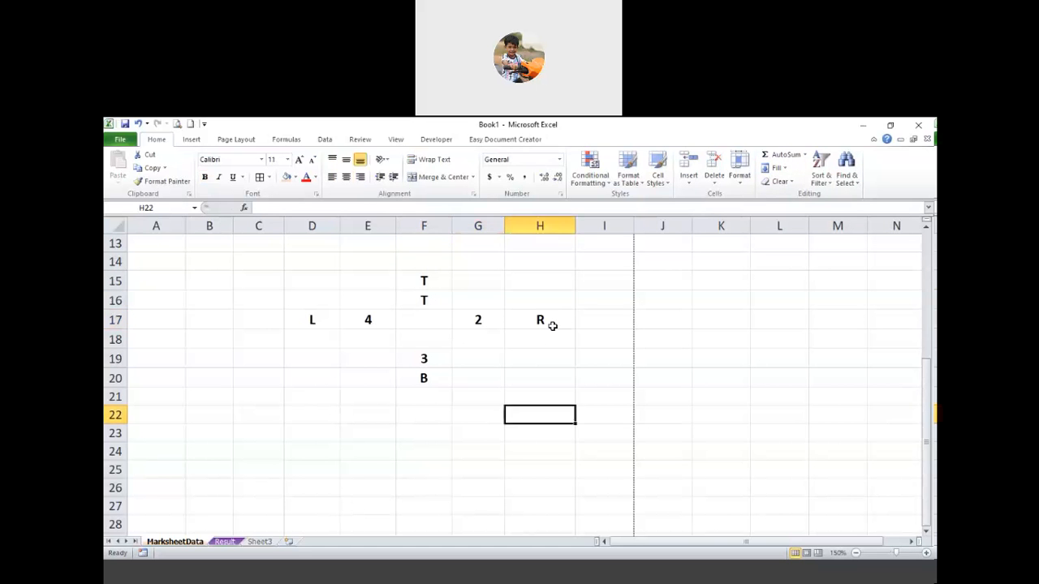
Step: Fill cell H17 with the content of G17 using Fill Right
left_click(552, 324)
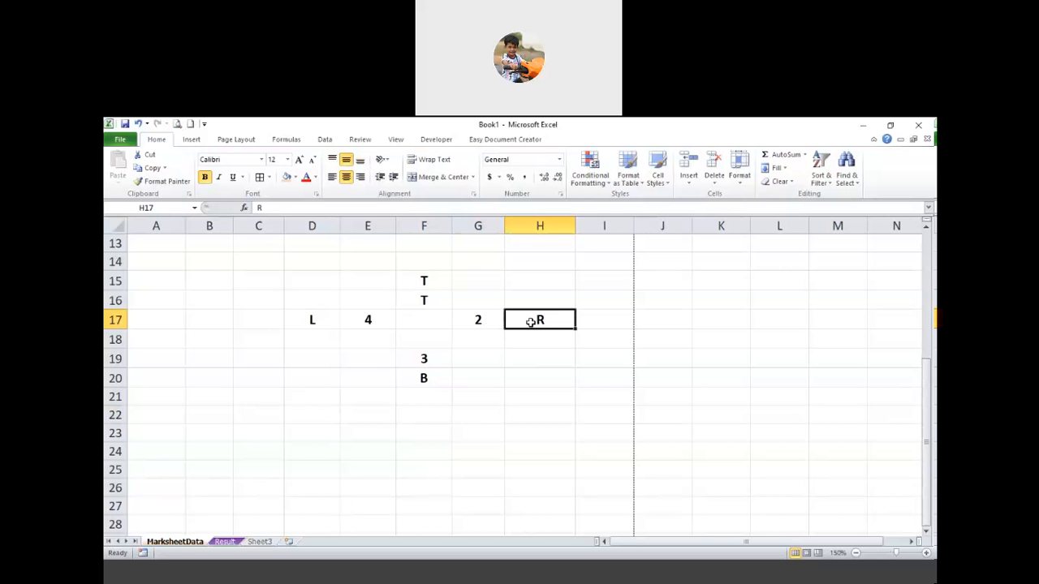
left_click(776, 168)
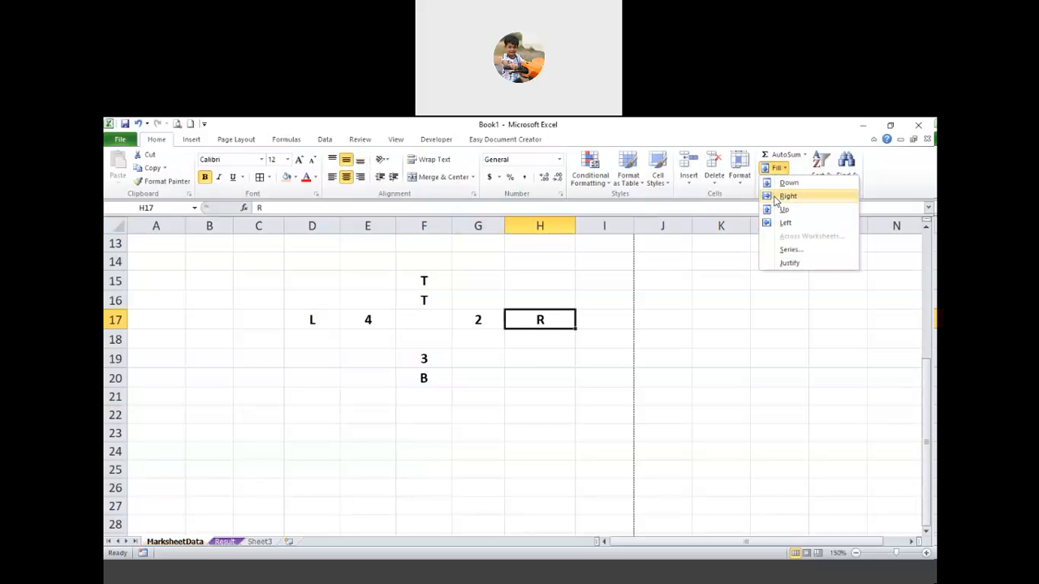
left_click(774, 200)
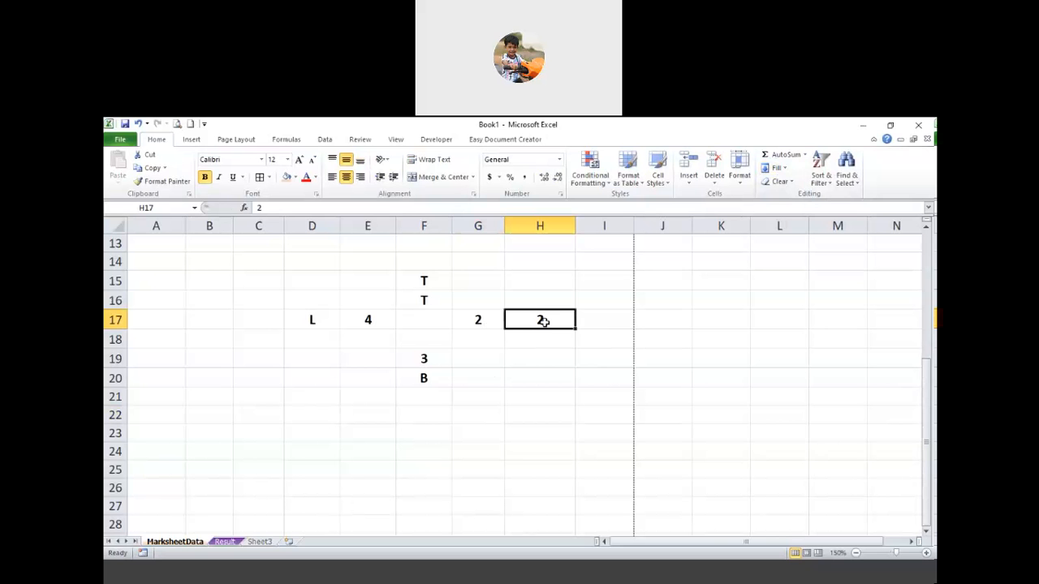
Step: Try Fill Left on cell E17 from the empty cell F17, and enter 4 in E17 again
left_click(365, 322)
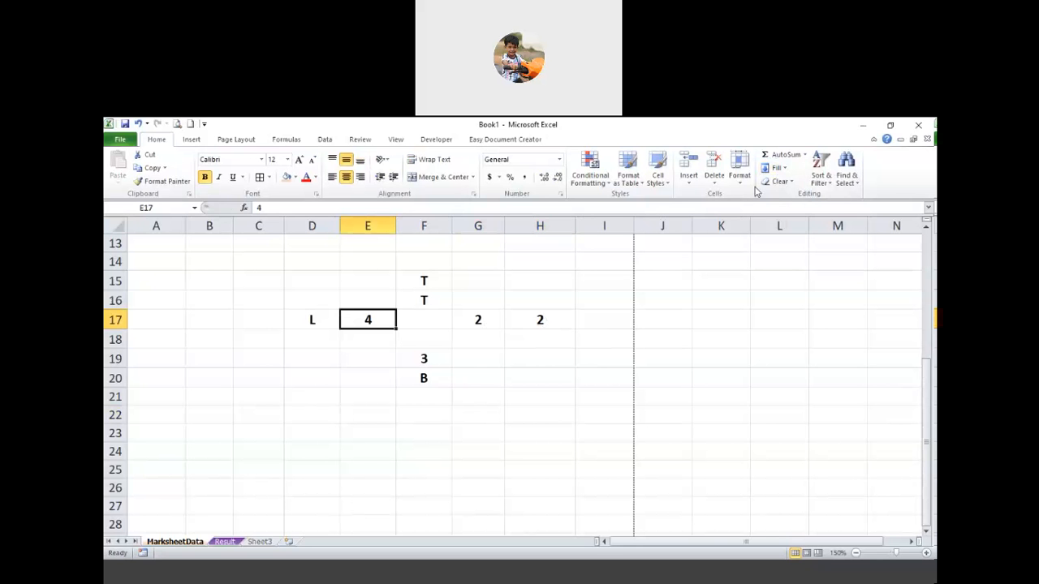
left_click(775, 168)
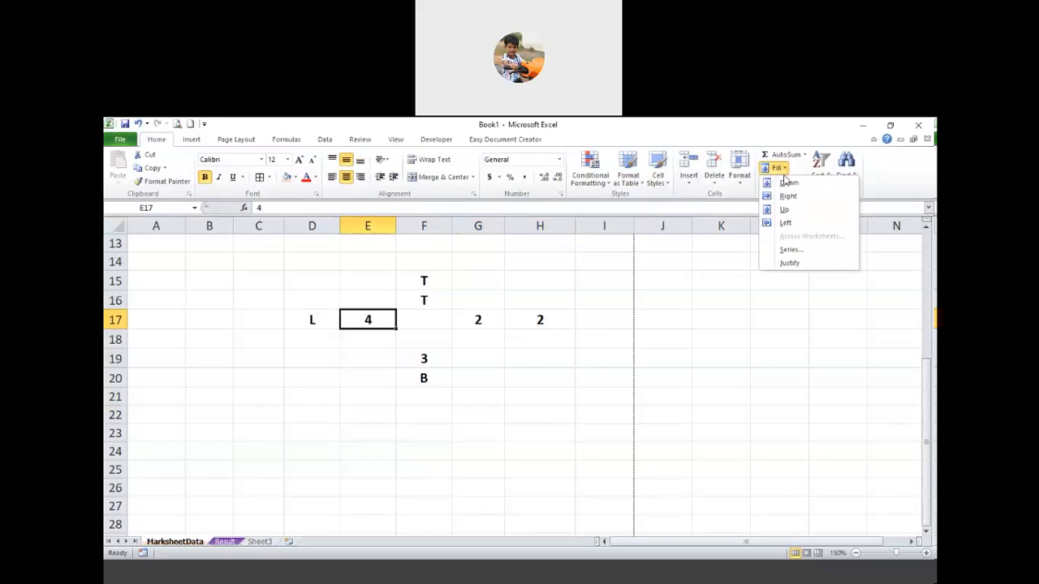
left_click(785, 222)
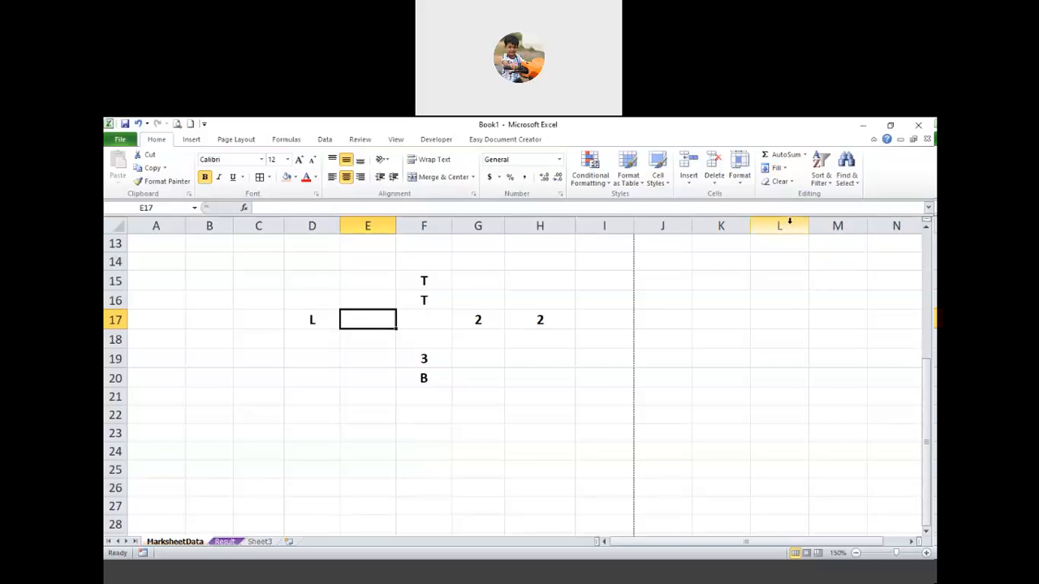
left_click(436, 323)
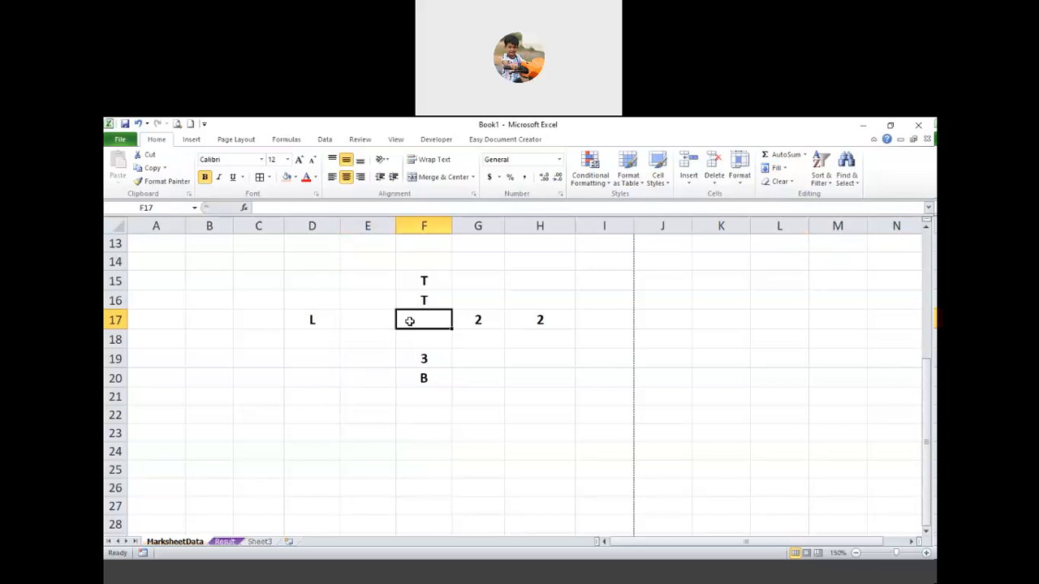
left_click(367, 324)
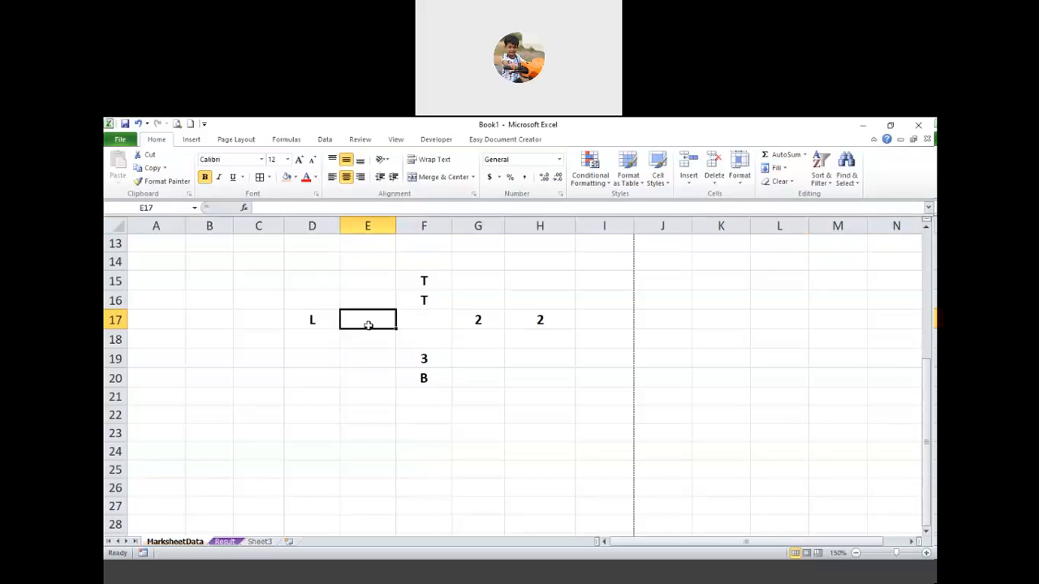
type("4")
left_click(431, 322)
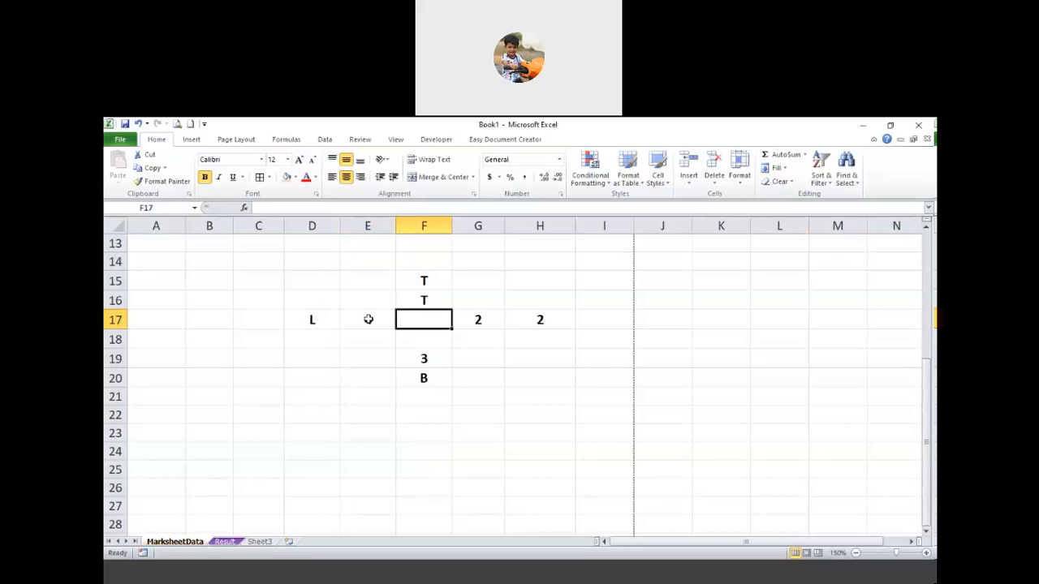
Step: Fill cell D17 with the content of E17 using Fill Left
left_click(315, 321)
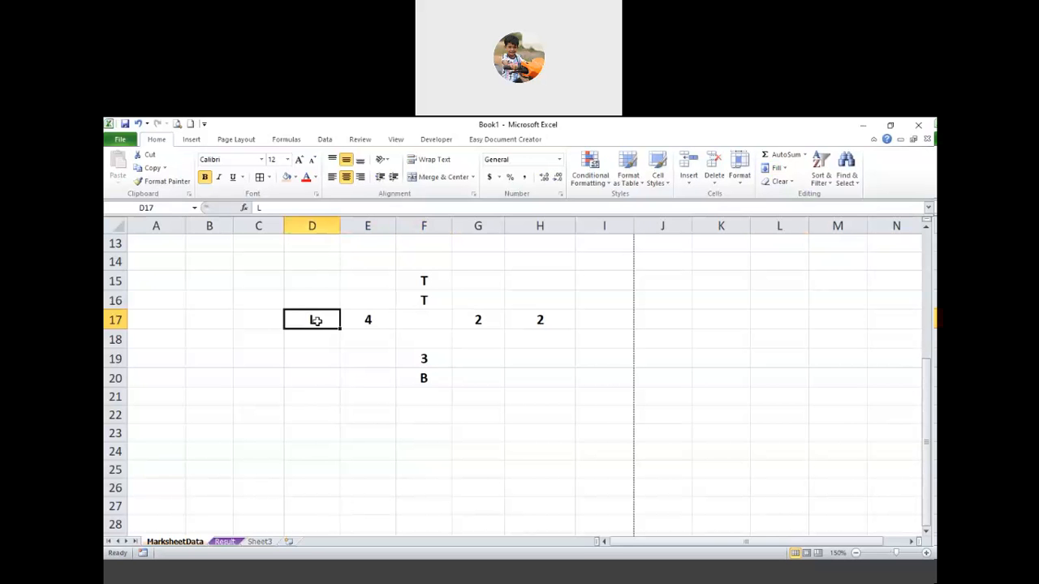
left_click(780, 172)
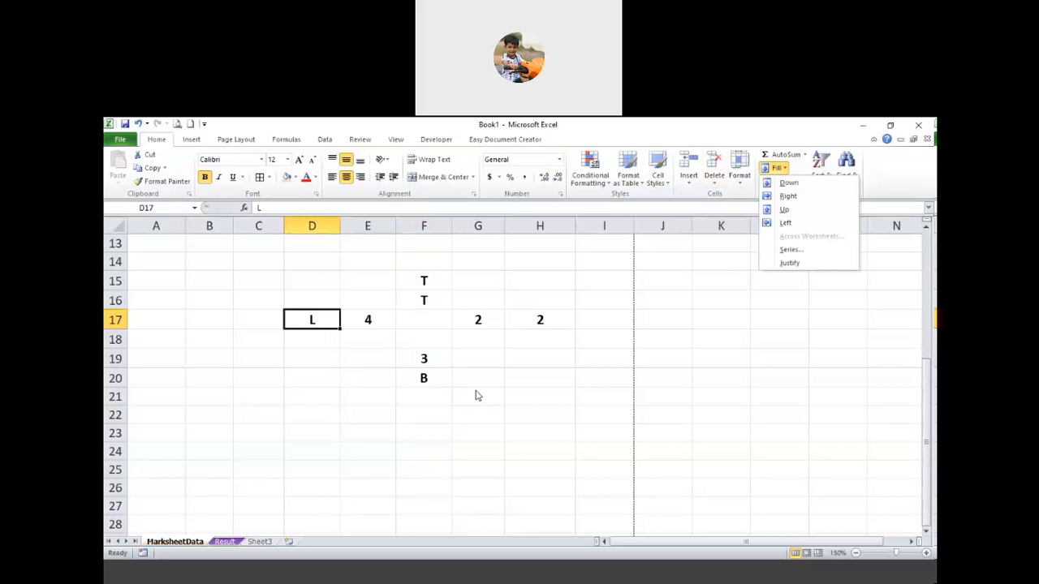
left_click(275, 350)
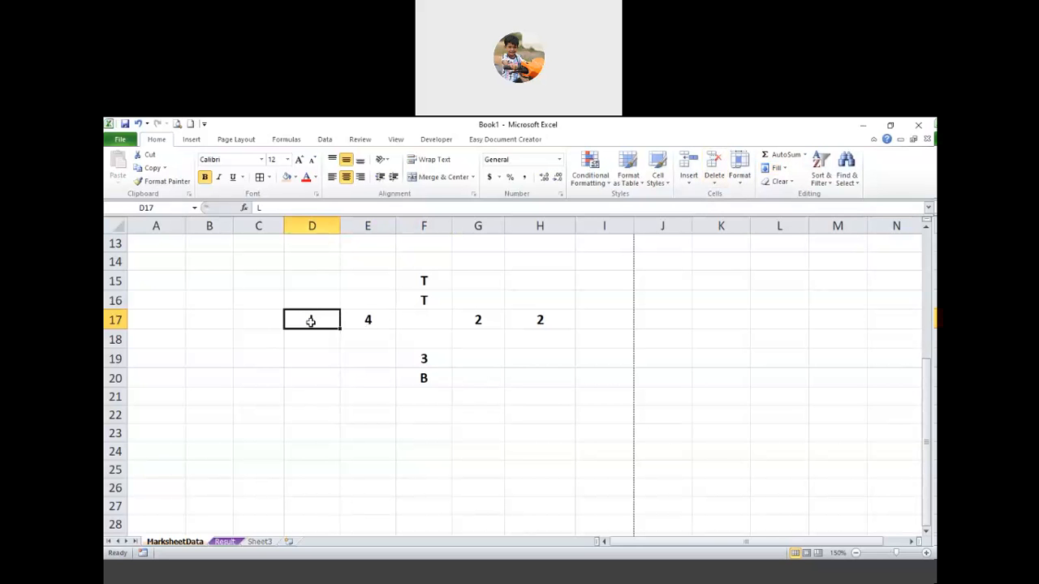
left_click(777, 169)
Step: Fill cell F19 with the content of F20 below it using Fill Up
left_click(431, 361)
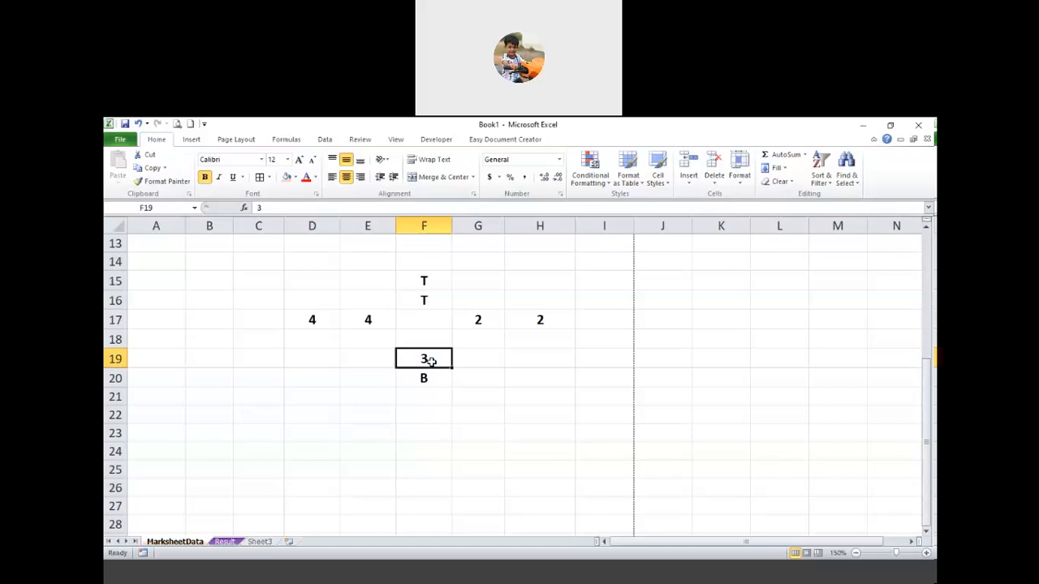
left_click(779, 168)
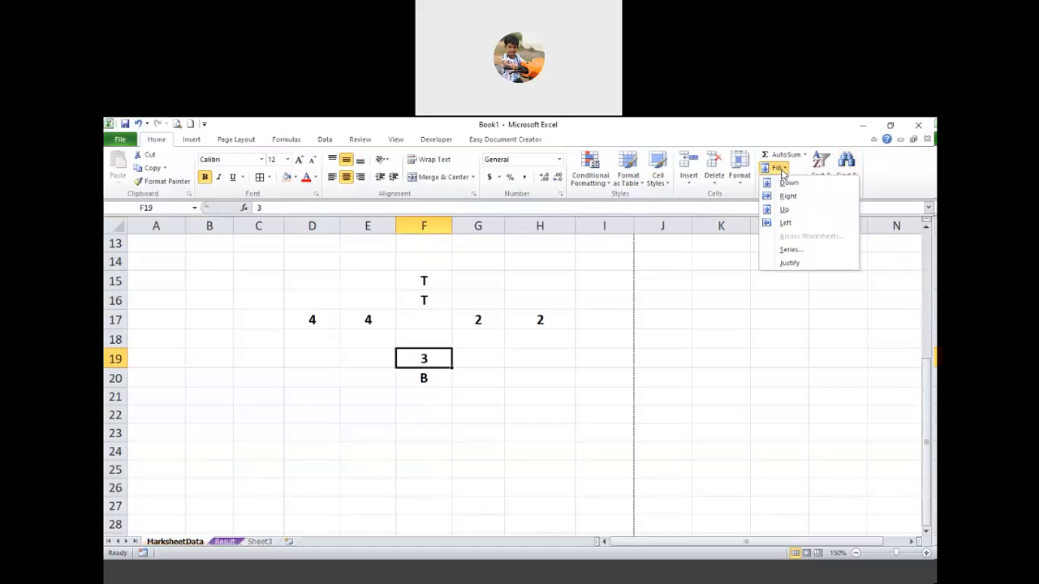
left_click(799, 209)
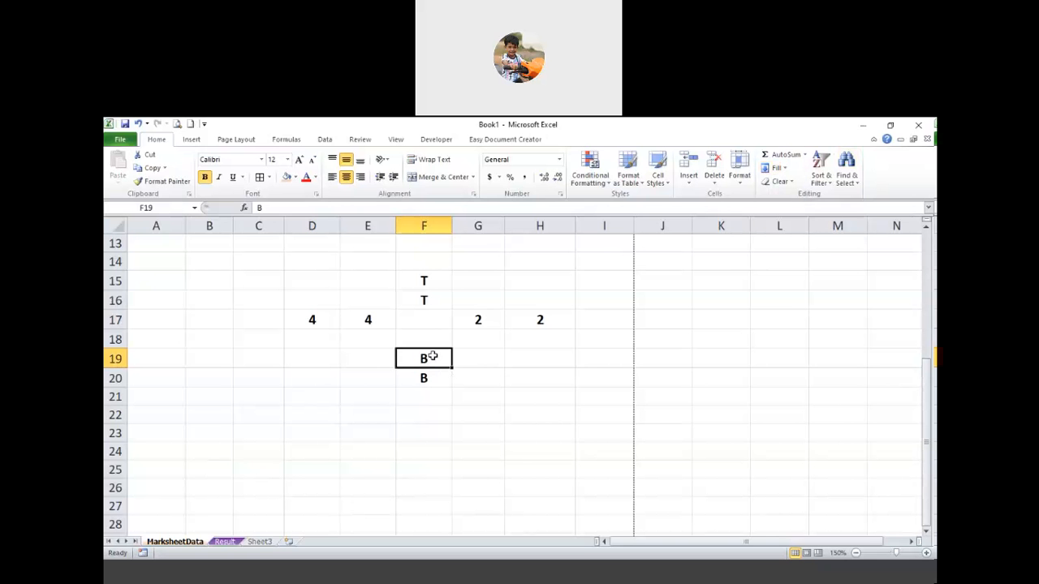
left_click(786, 170)
left_click(501, 430)
Step: Delete the contents of the direction diagram range D15:H21 below the marksheet table
left_click_drag(316, 286, 534, 400)
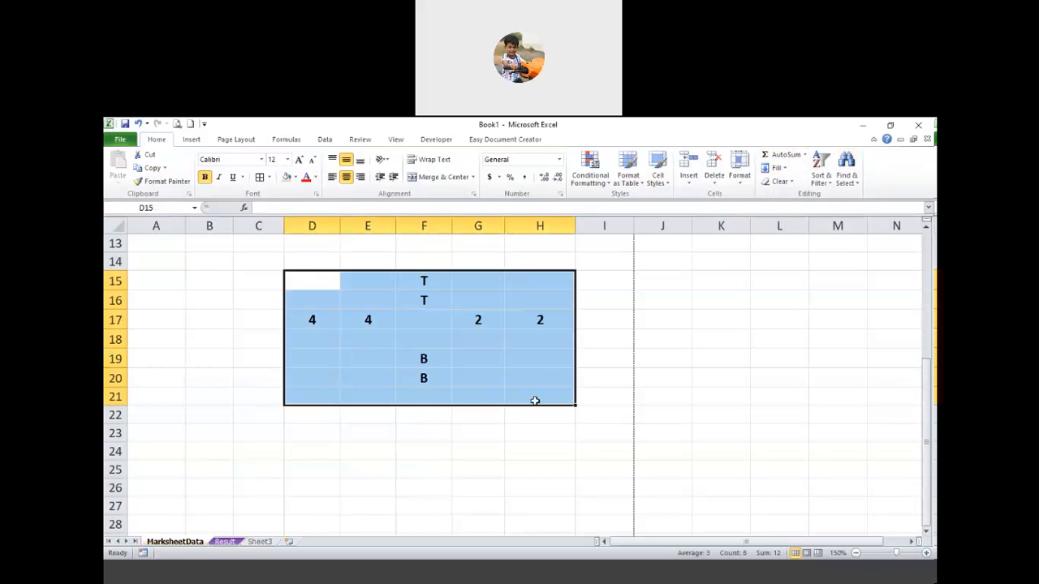
key("Delete")
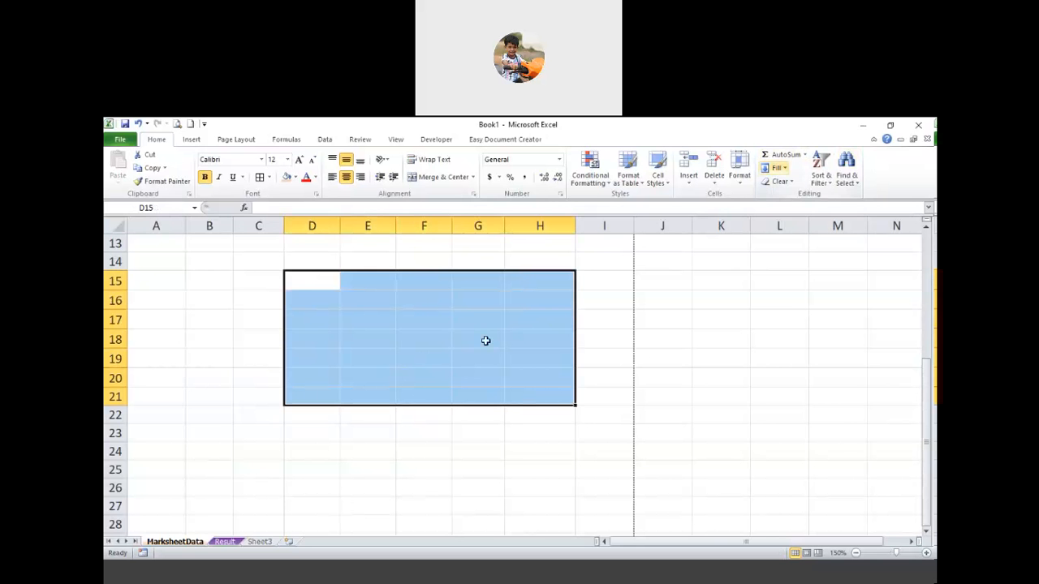
left_click(778, 181)
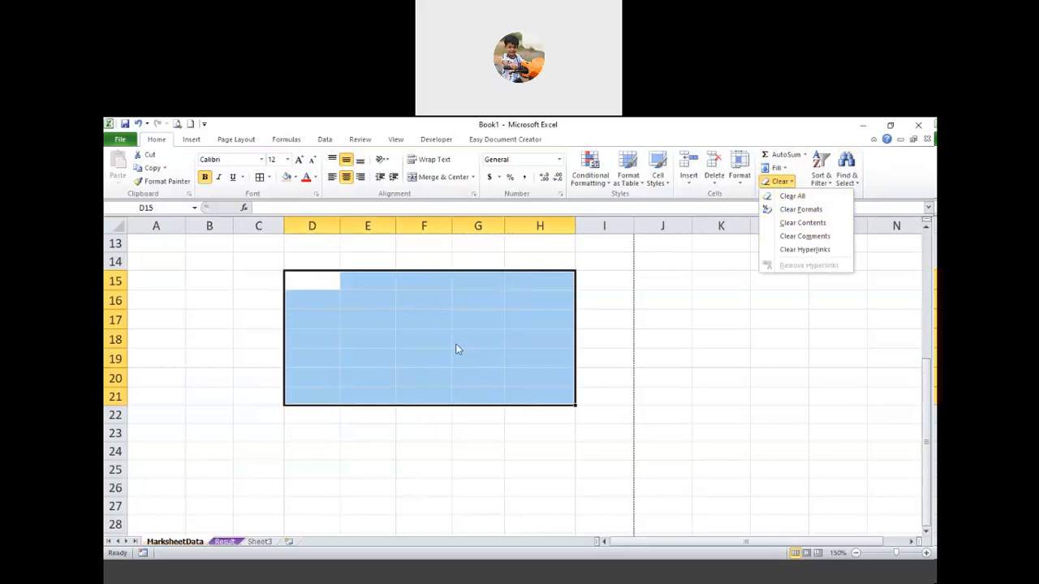
Step: Clear only the formats of the student D row, cells B8:H8, with Clear Formats
scroll(466, 348, "up", 4)
scroll(461, 336, "up", 1)
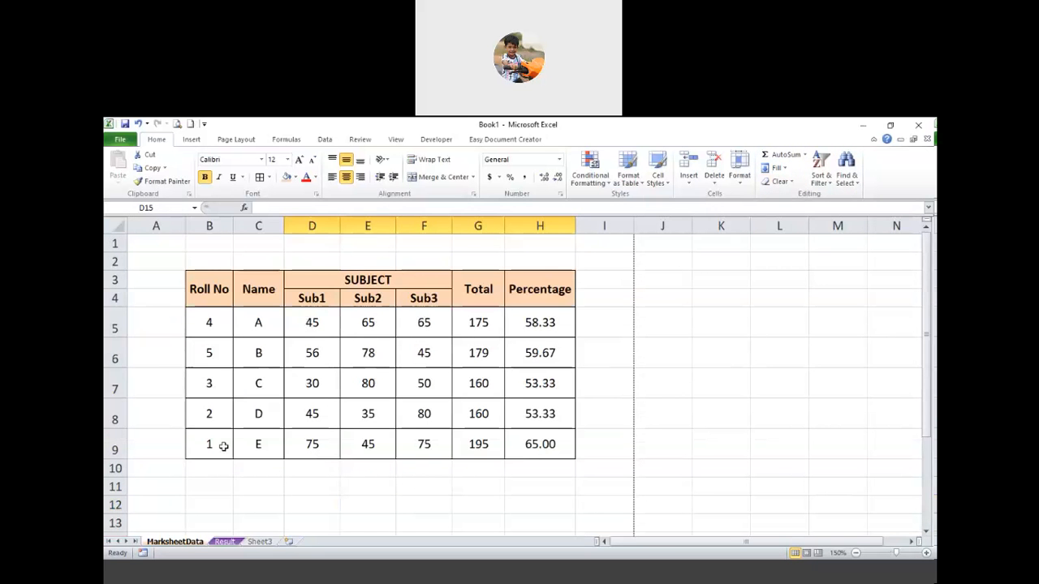
left_click_drag(229, 413, 566, 410)
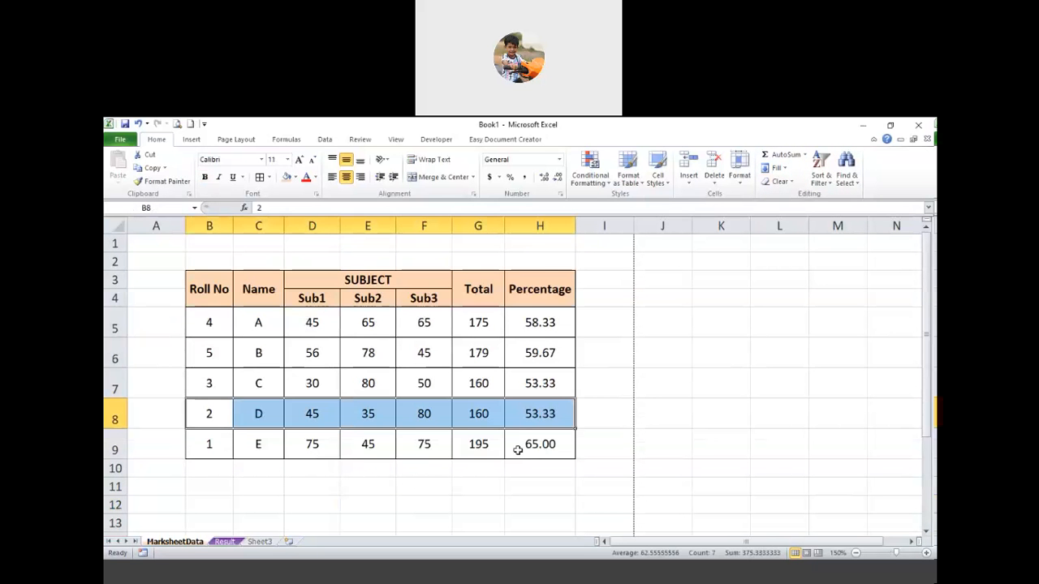
left_click(782, 184)
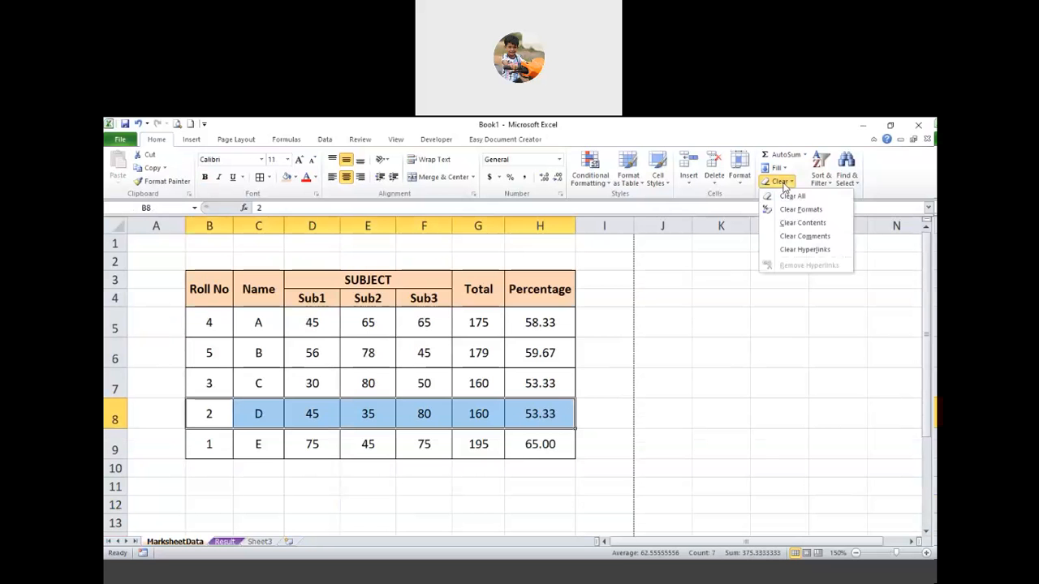
left_click(802, 209)
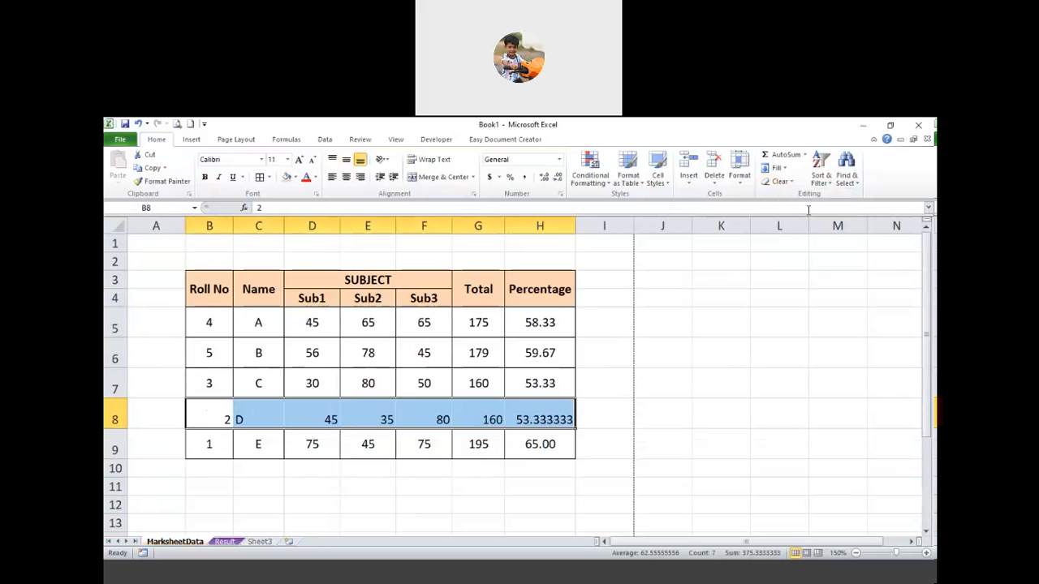
left_click(399, 490)
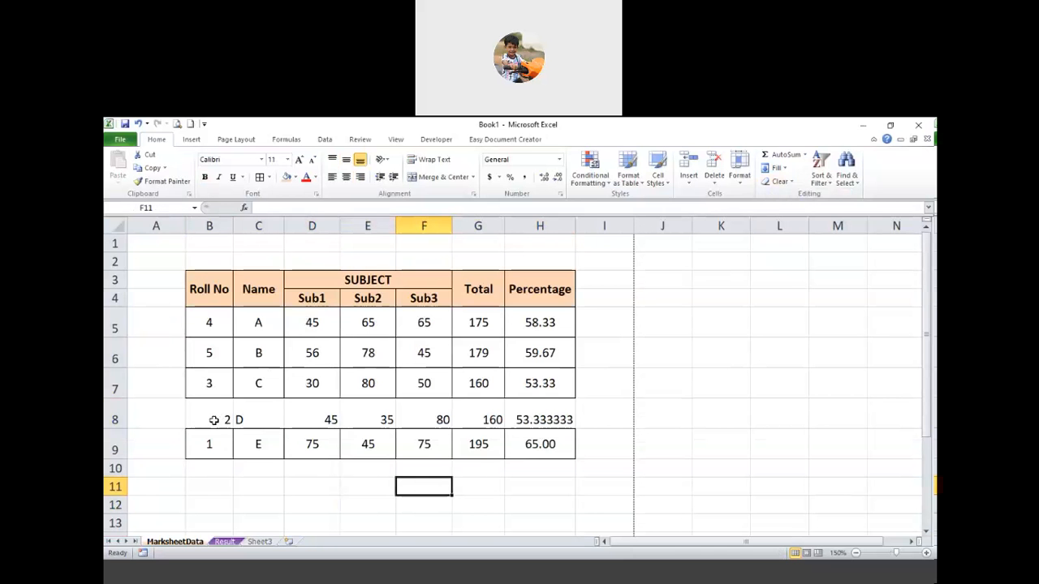
Step: Align the cells B8:H8 to the centre horizontally and to the middle vertically
left_click_drag(213, 422, 551, 419)
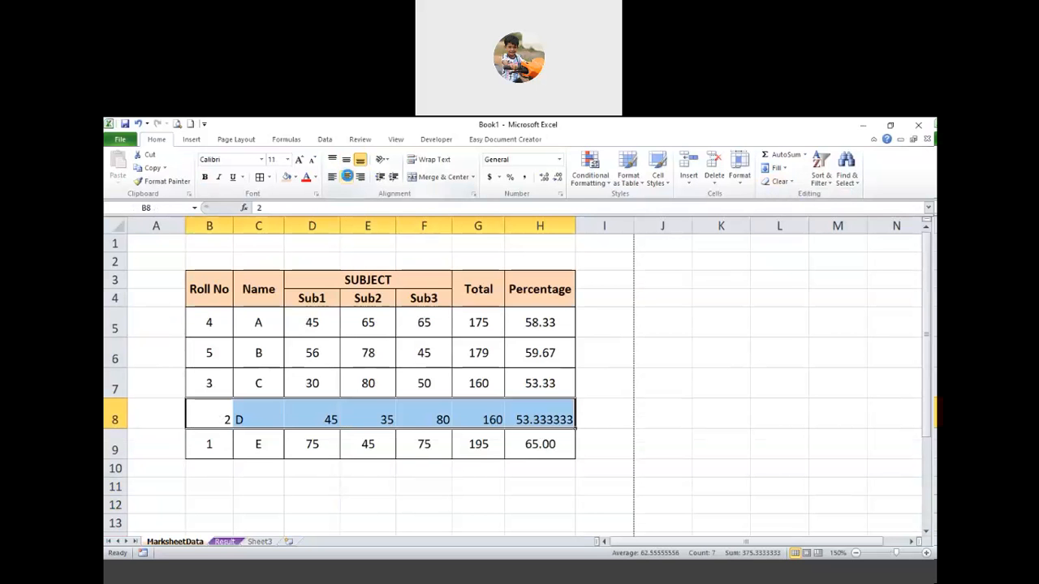
left_click(345, 177)
left_click(346, 161)
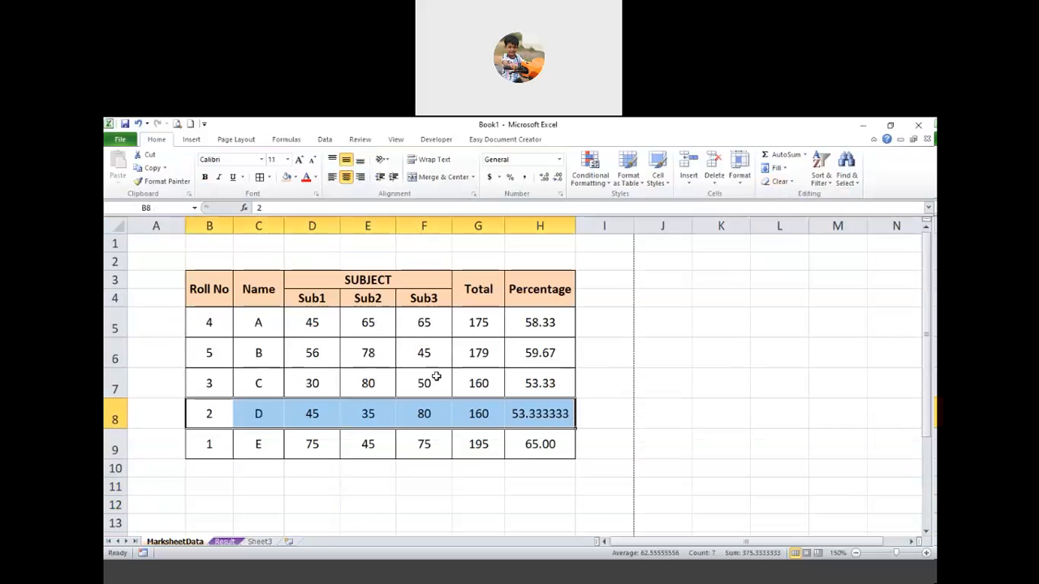
Step: Clear the formats of cells B8:H8 again and remove their values with Clear Contents
left_click(779, 181)
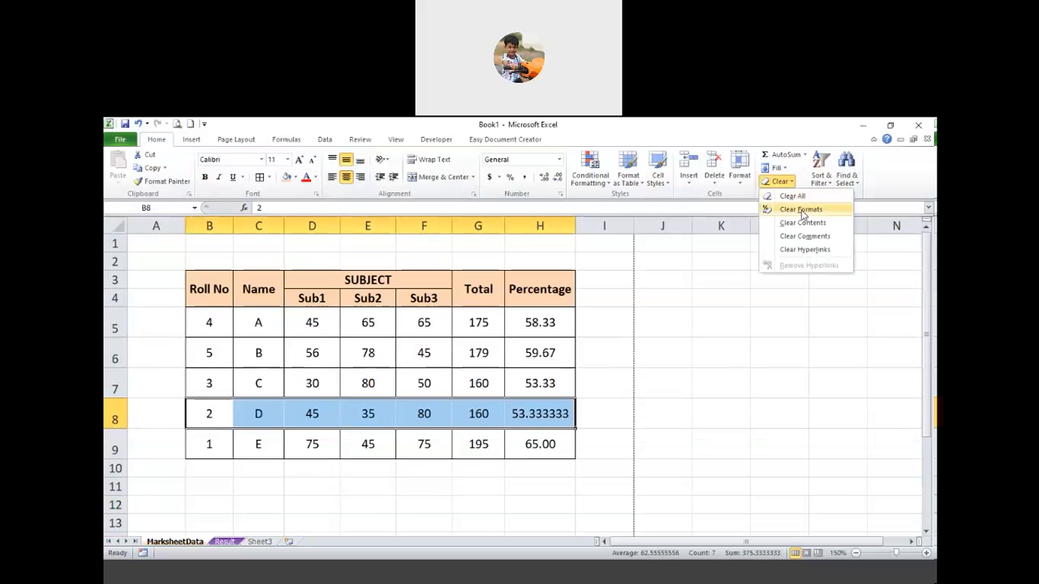
left_click(800, 210)
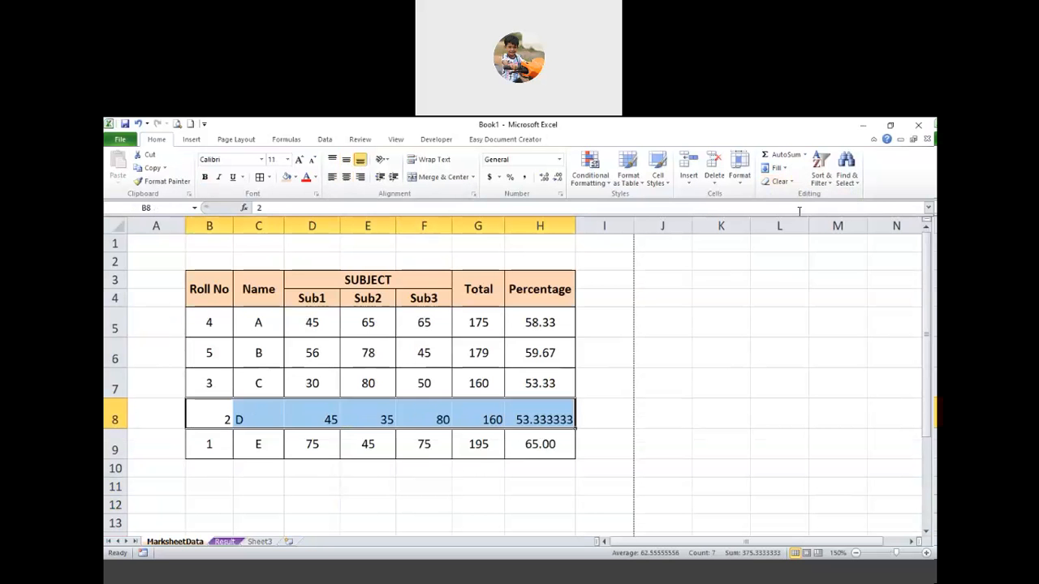
left_click(779, 181)
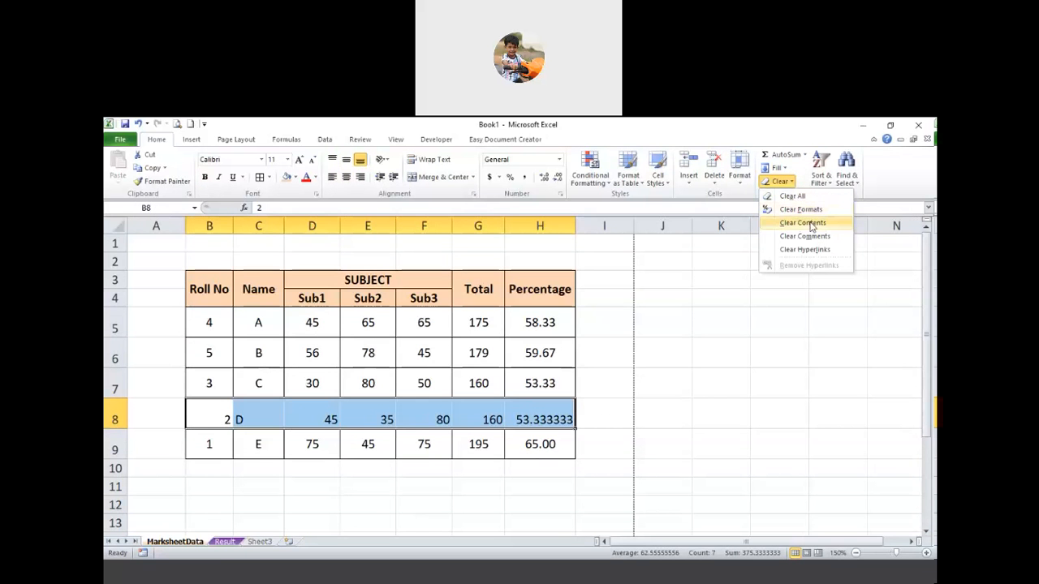
left_click(803, 223)
left_click(779, 181)
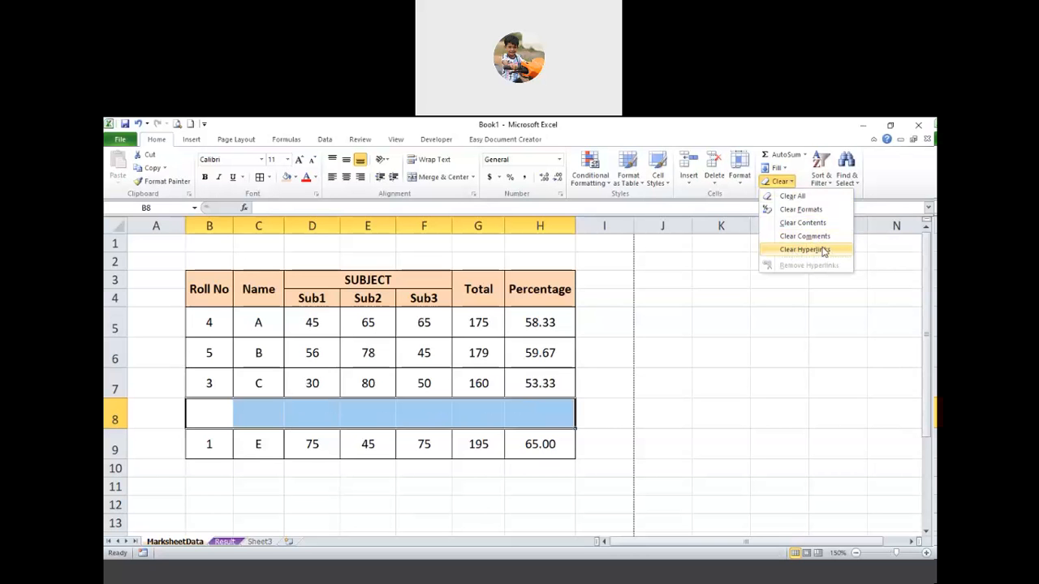
left_click(753, 302)
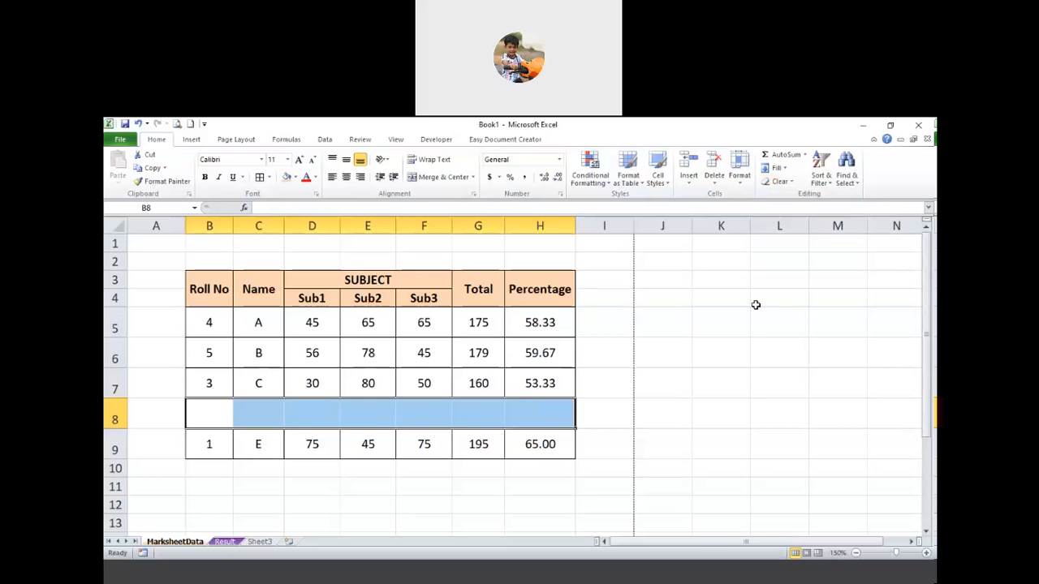
Step: Clear both contents and formatting of the whole marksheet table B3:H9 with Clear All
left_click_drag(230, 293, 549, 444)
left_click(779, 182)
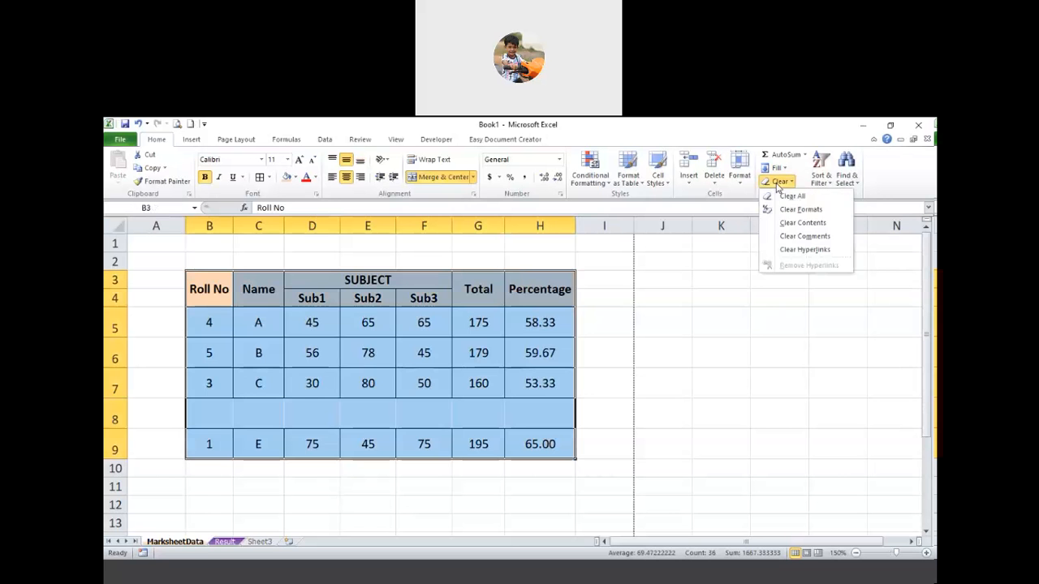
left_click(794, 198)
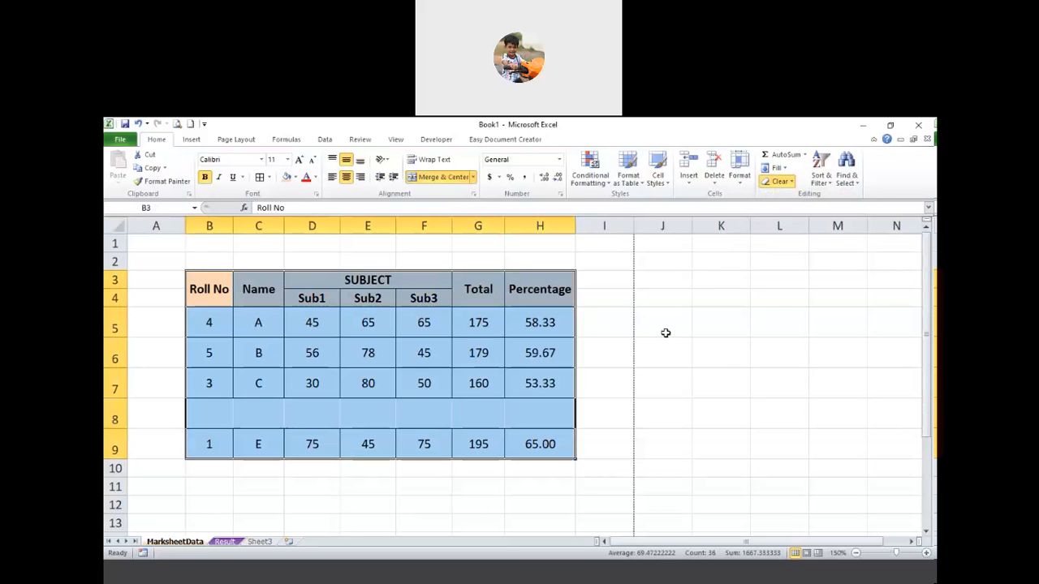
left_click(547, 367)
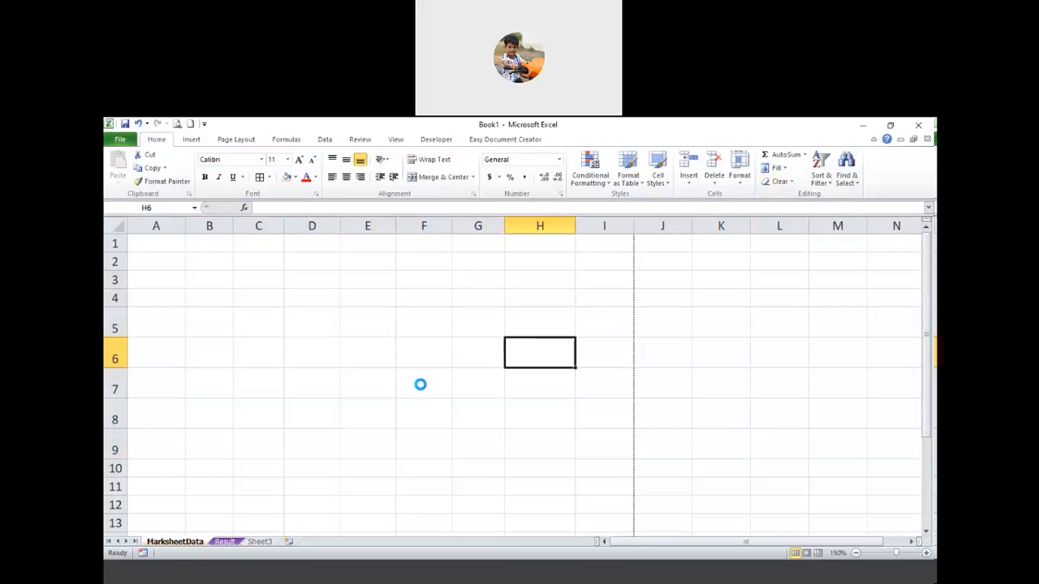
Step: Undo the clearing and alignment changes made to the marksheet table
key("ctrl+z")
key("ctrl+z")
key("ctrl+z")
key("ctrl+z")
key("ctrl+z")
key("ctrl+z")
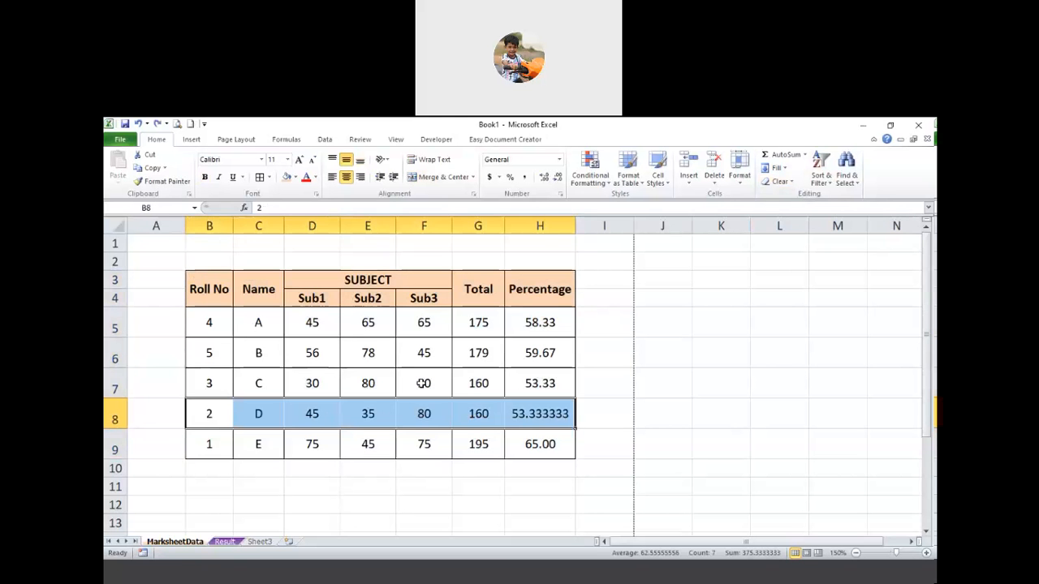
key("ctrl+z")
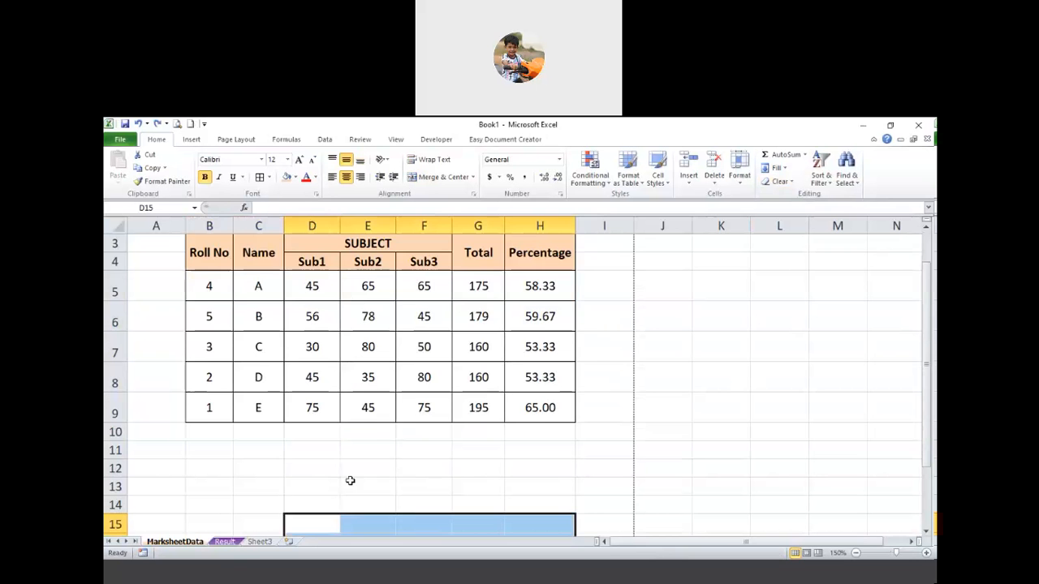
key("ctrl+z")
scroll(244, 390, "up", 1)
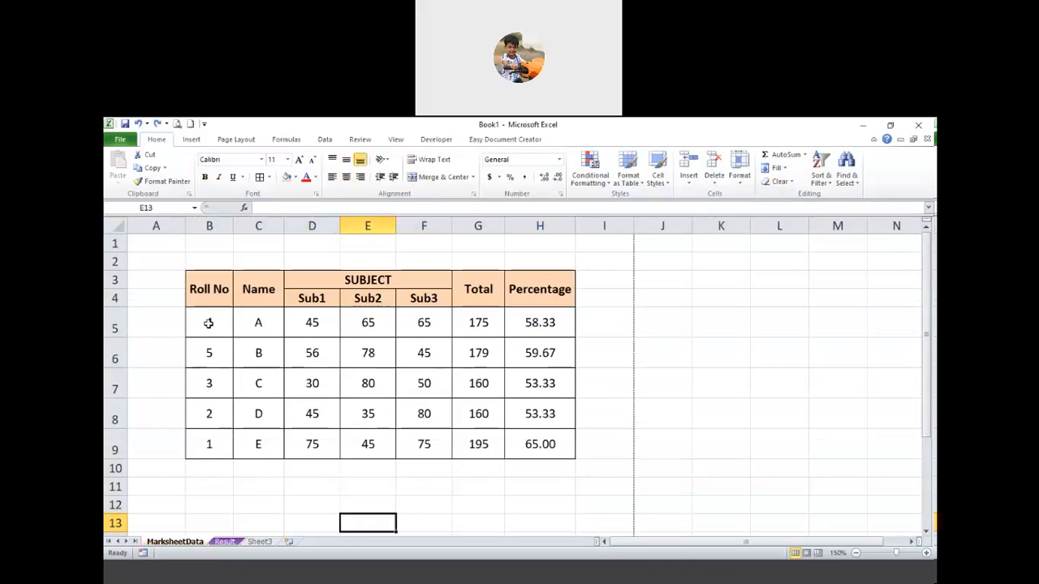
left_click_drag(209, 323, 204, 438)
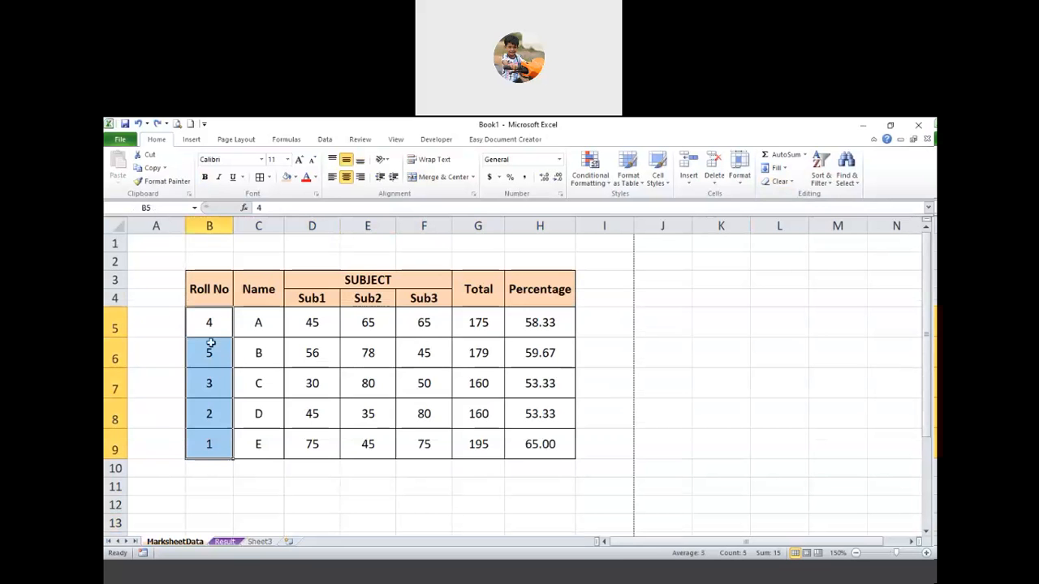
left_click(780, 352)
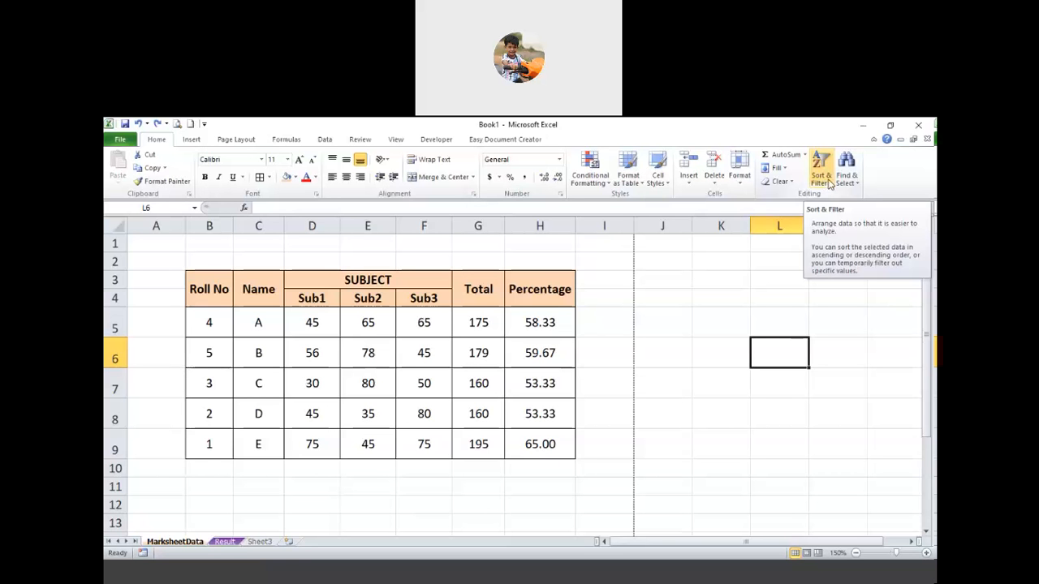
left_click(822, 180)
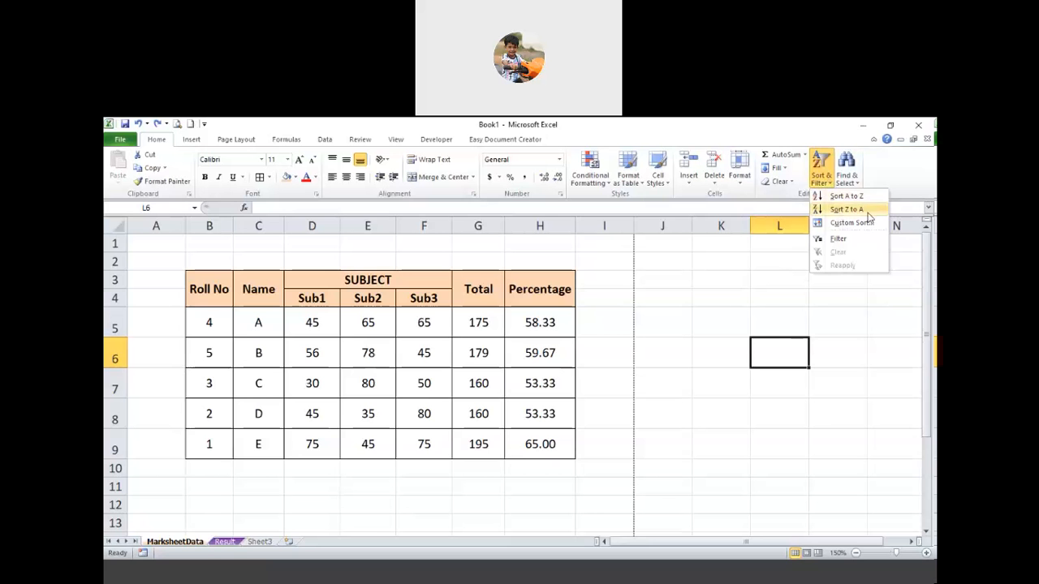
left_click(641, 317)
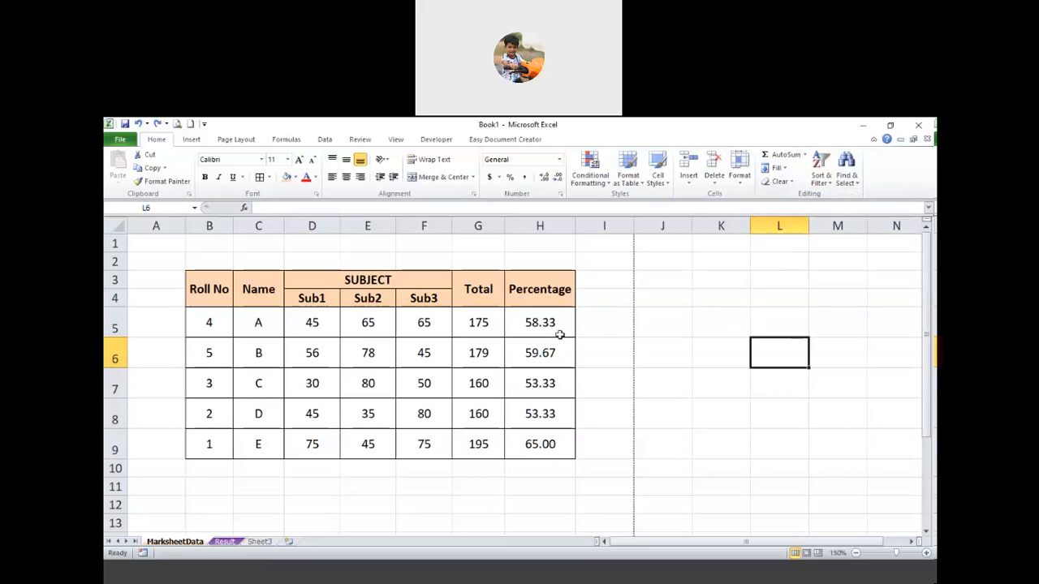
left_click(821, 175)
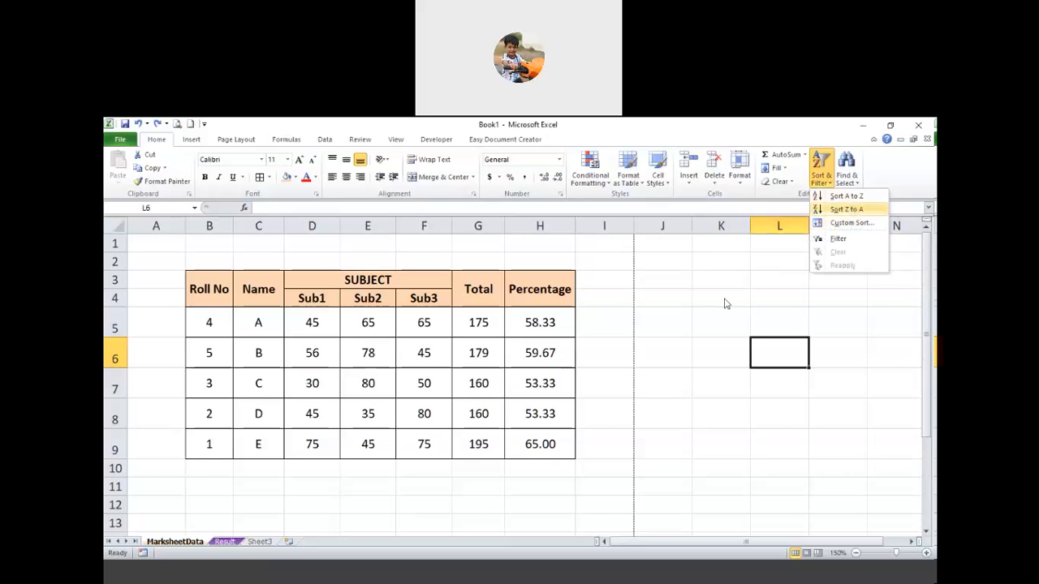
left_click(479, 455)
left_click(296, 405)
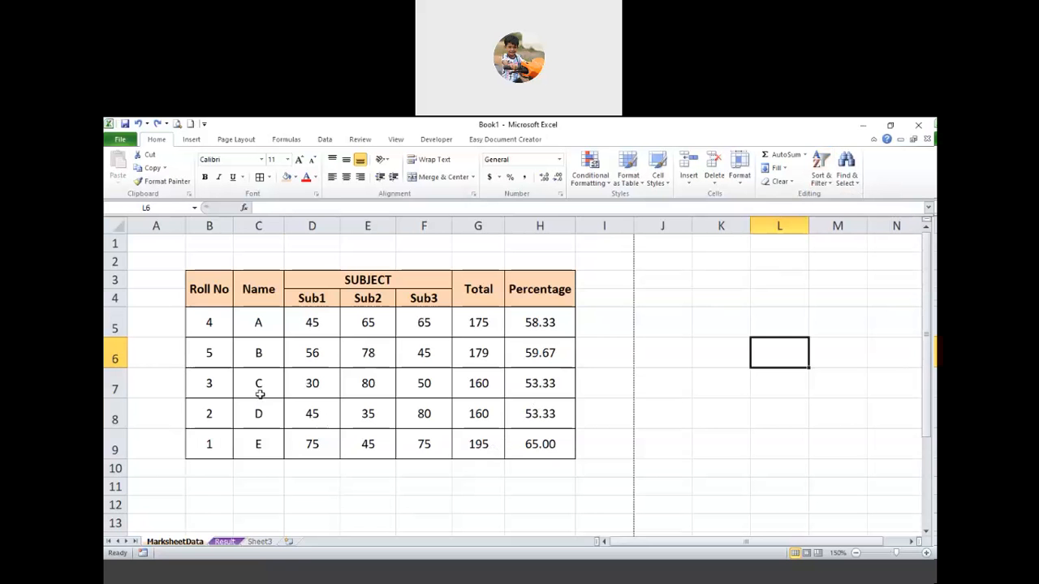
Step: Try to sort the roll numbers in B5:B9 from smallest to largest, expanding the selection to the adjacent data
left_click_drag(209, 322, 211, 429)
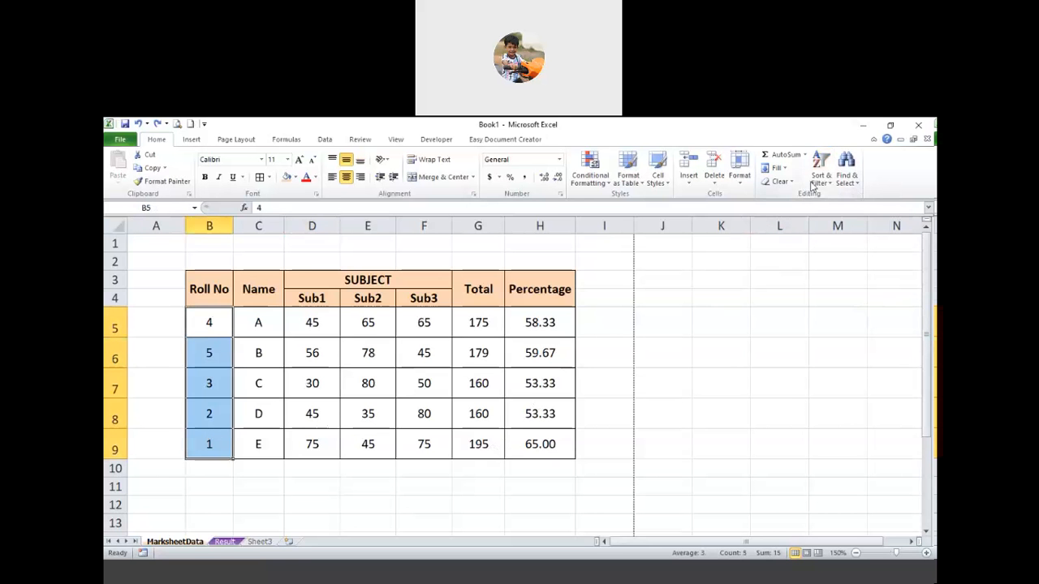
left_click(813, 185)
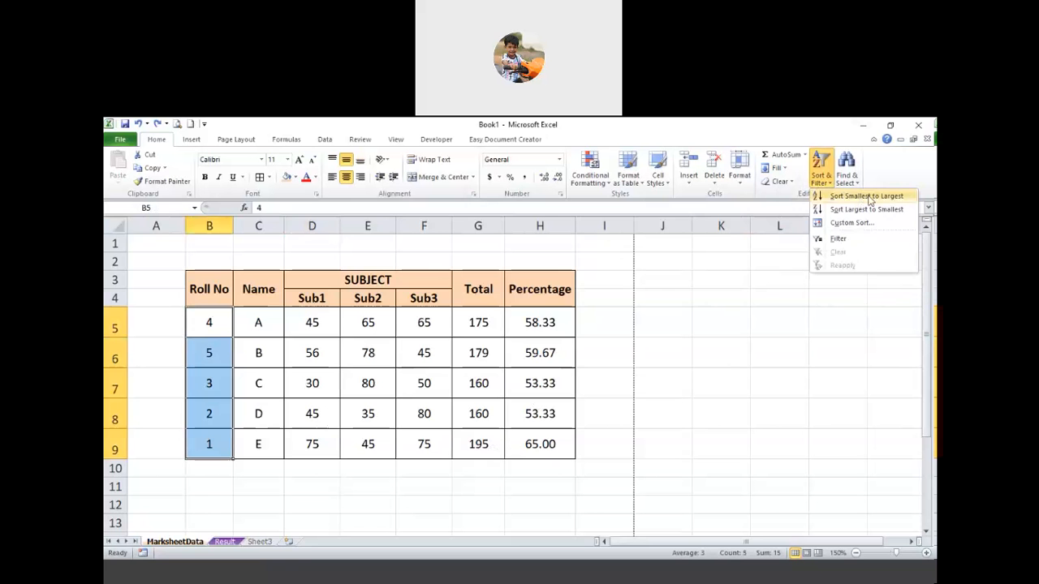
left_click(883, 198)
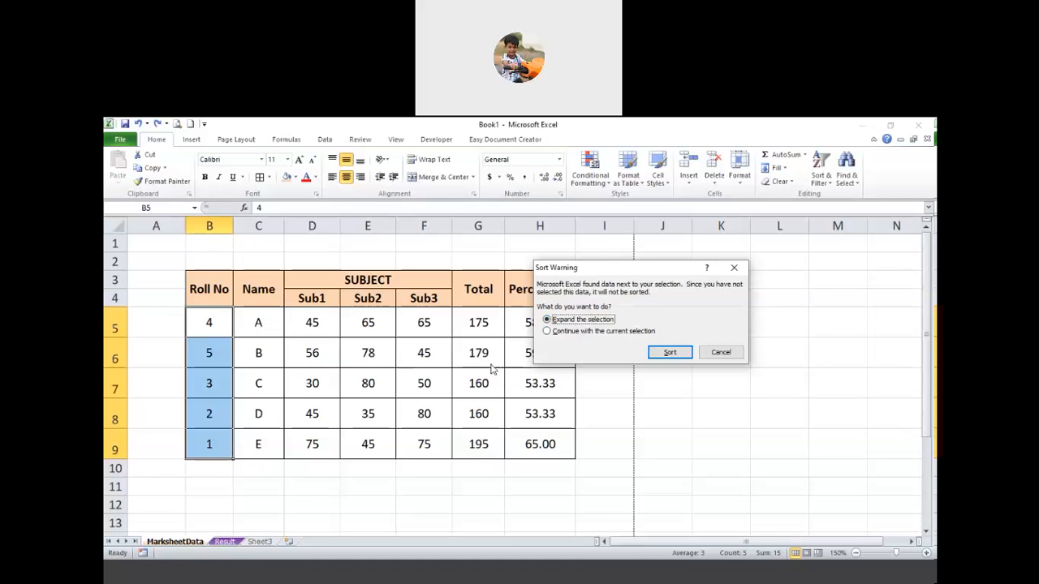
left_click(671, 355)
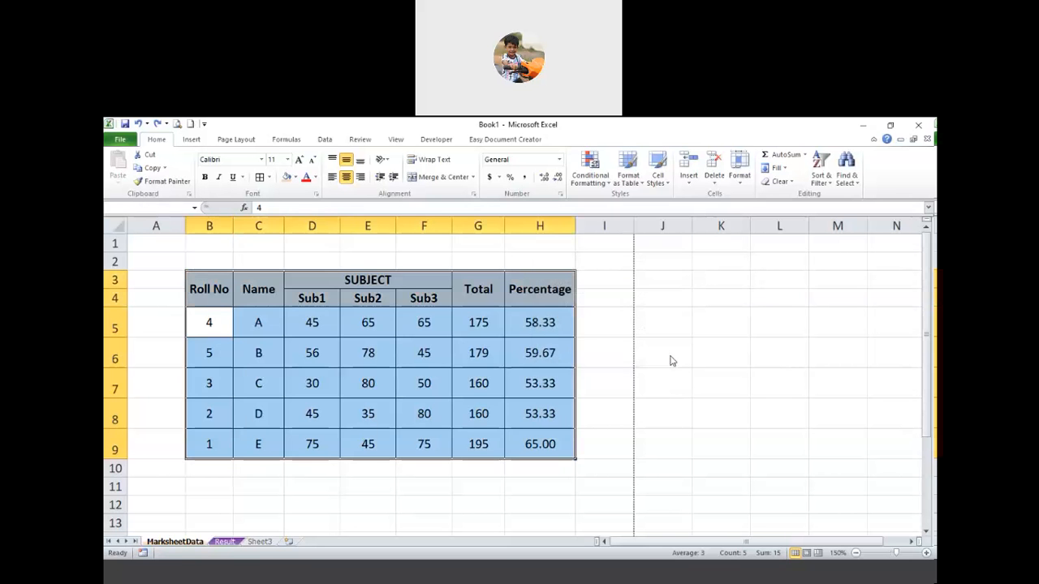
left_click(524, 385)
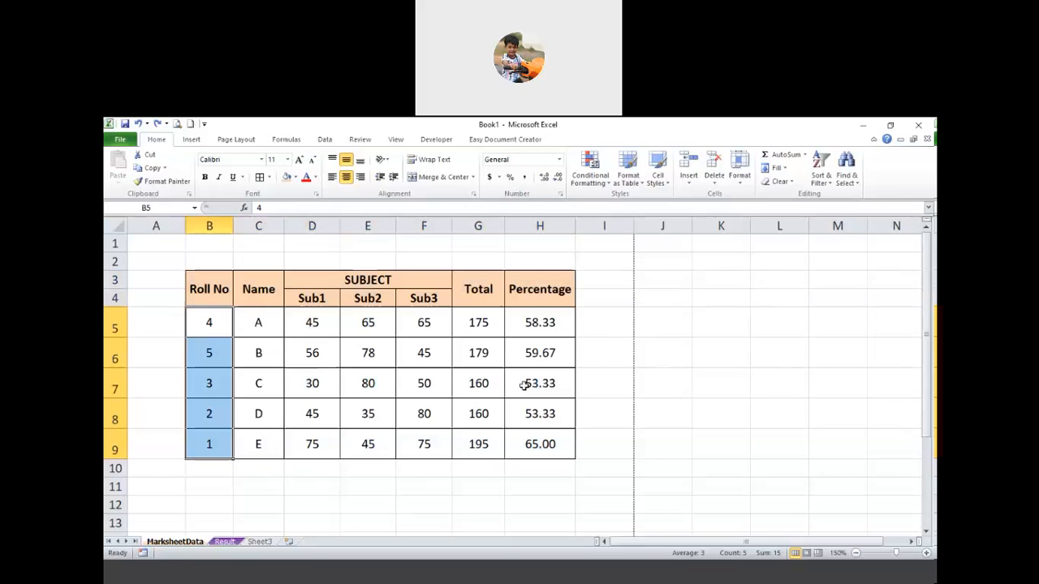
Step: Unmerge the SUBJECT heading cell above Sub1, Sub2 and Sub3
left_click(445, 435)
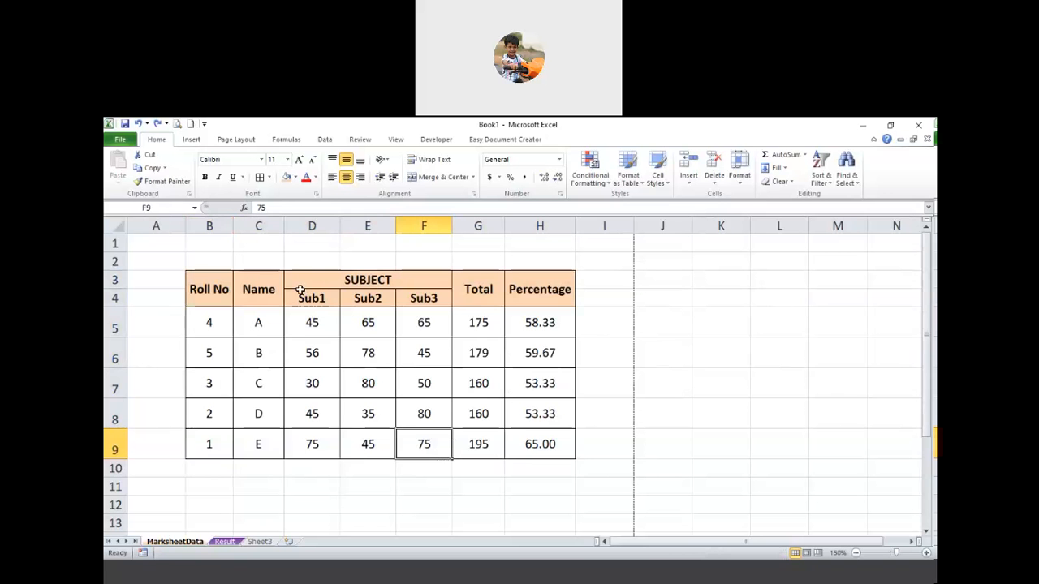
left_click_drag(386, 282, 410, 297)
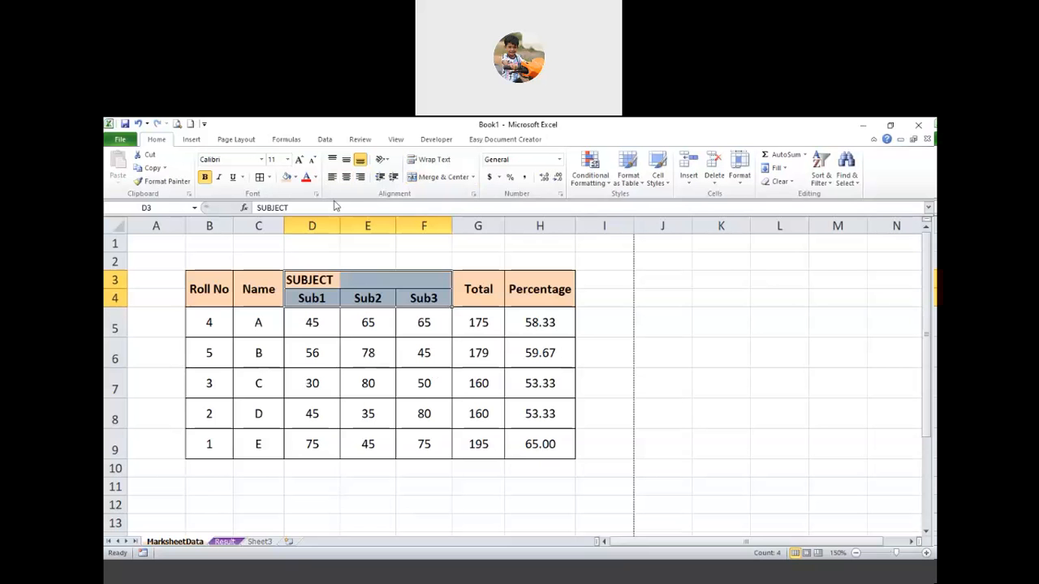
left_click(498, 135)
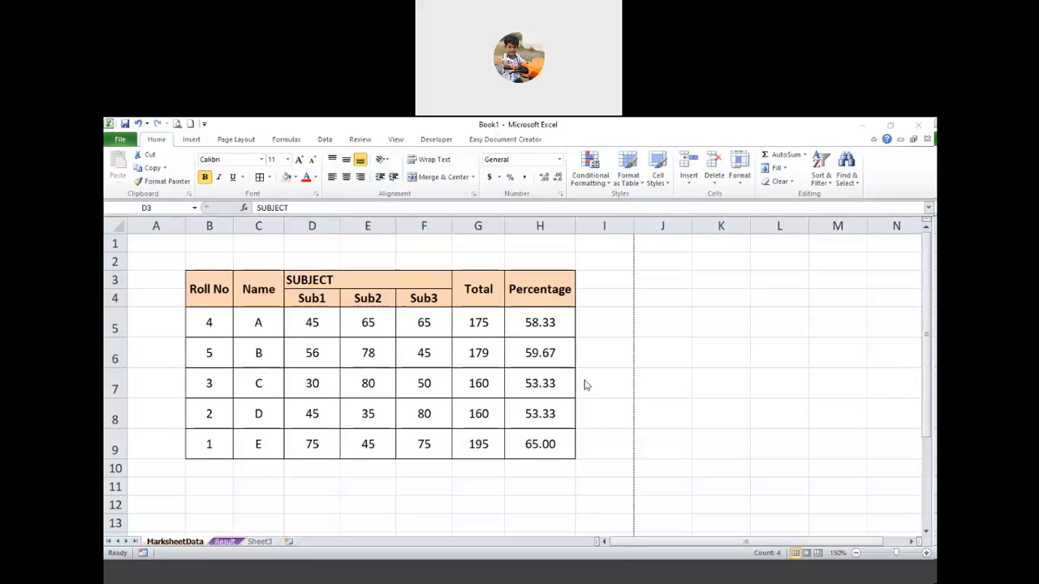
Step: Unmerge the Roll No, Name, Total and Percentage header cells in B3:H4
left_click_drag(333, 281, 389, 309)
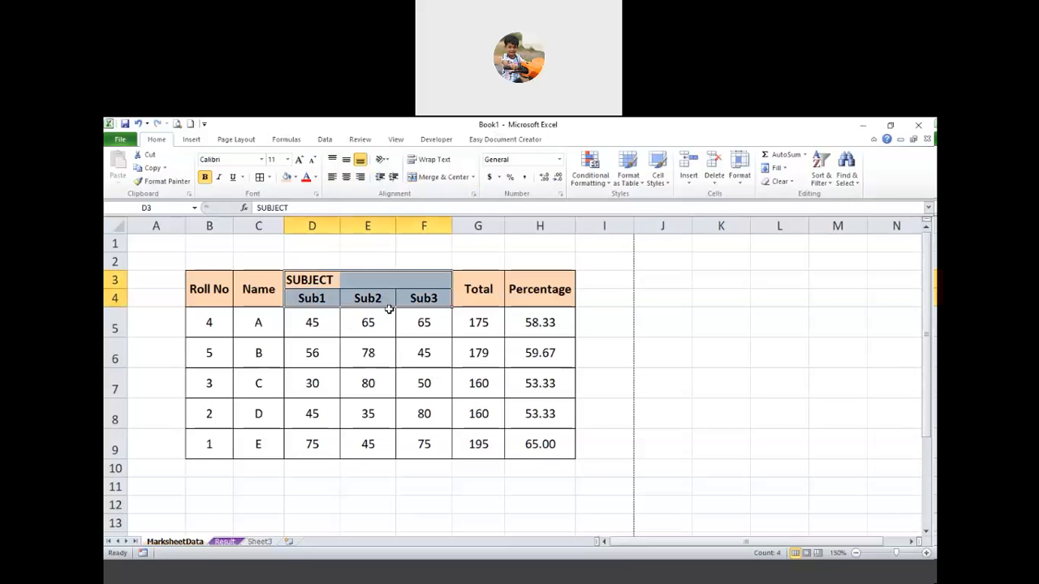
left_click_drag(223, 292, 507, 280)
left_click(438, 177)
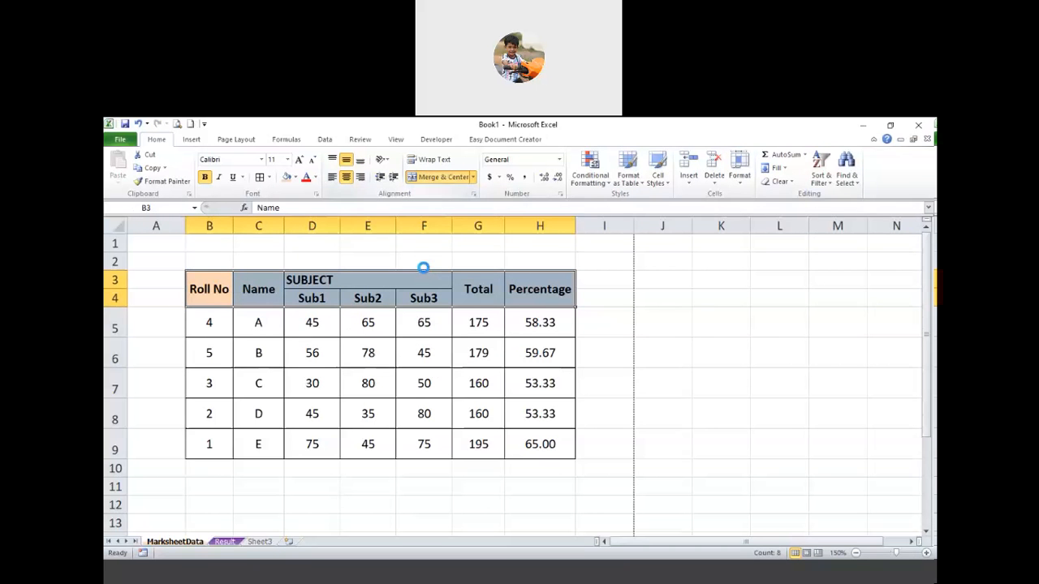
left_click(311, 324)
left_click(258, 418)
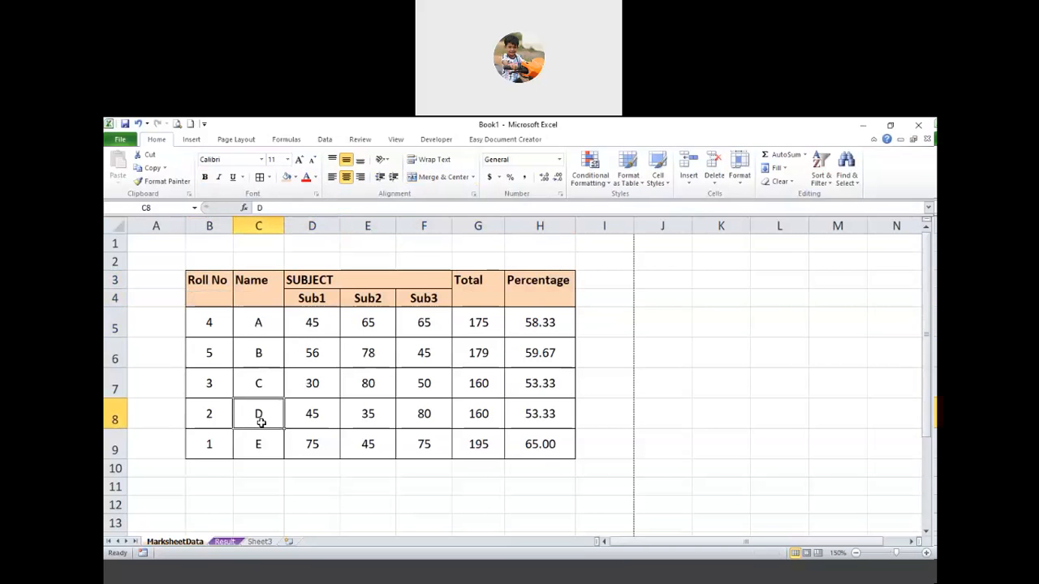
Step: Try sorting the roll numbers in B5:B9 from smallest to largest with the selection expanded, and undo that sort
left_click_drag(213, 331, 224, 452)
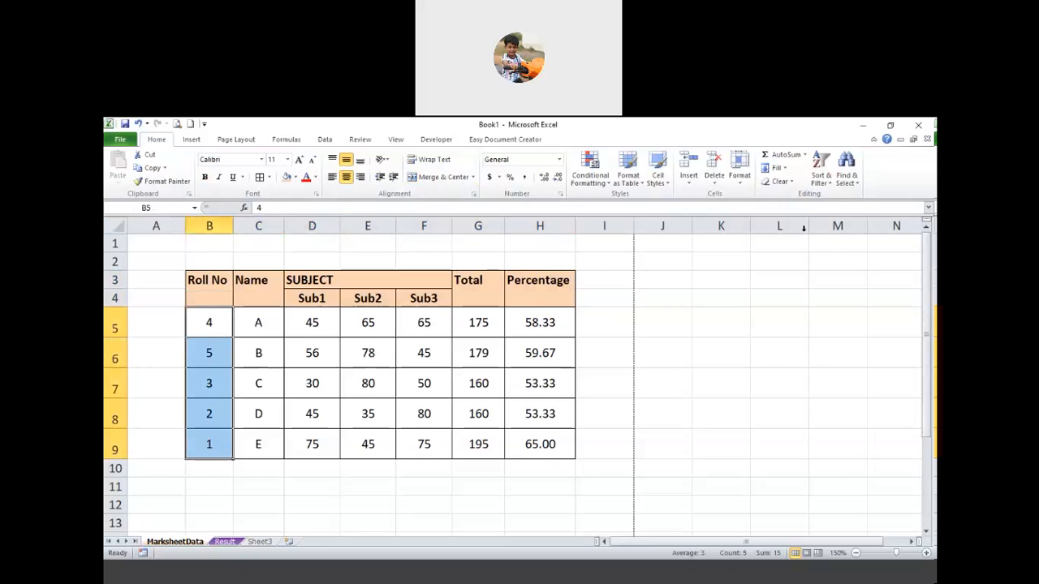
left_click(822, 170)
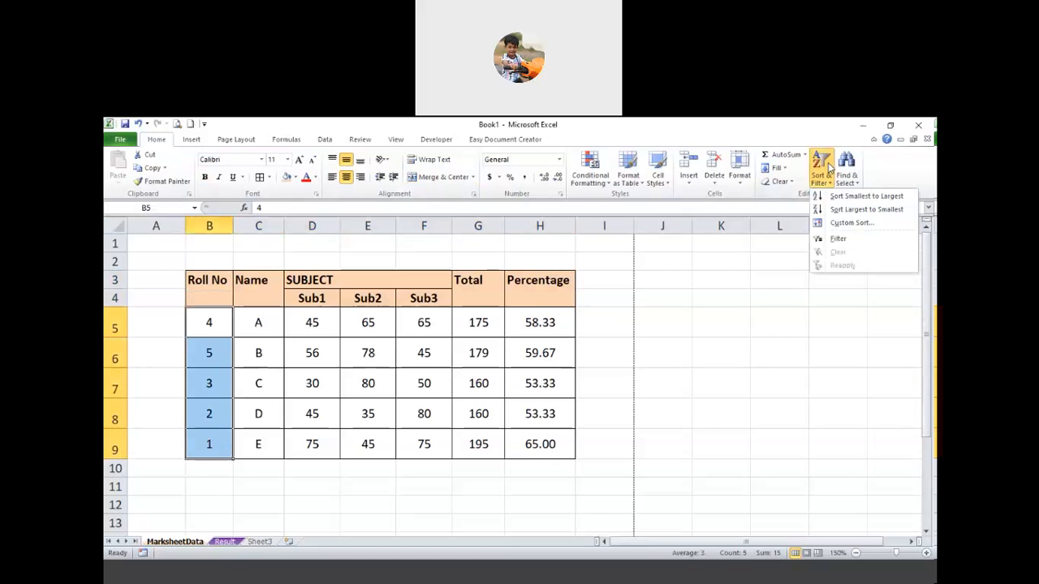
left_click(852, 198)
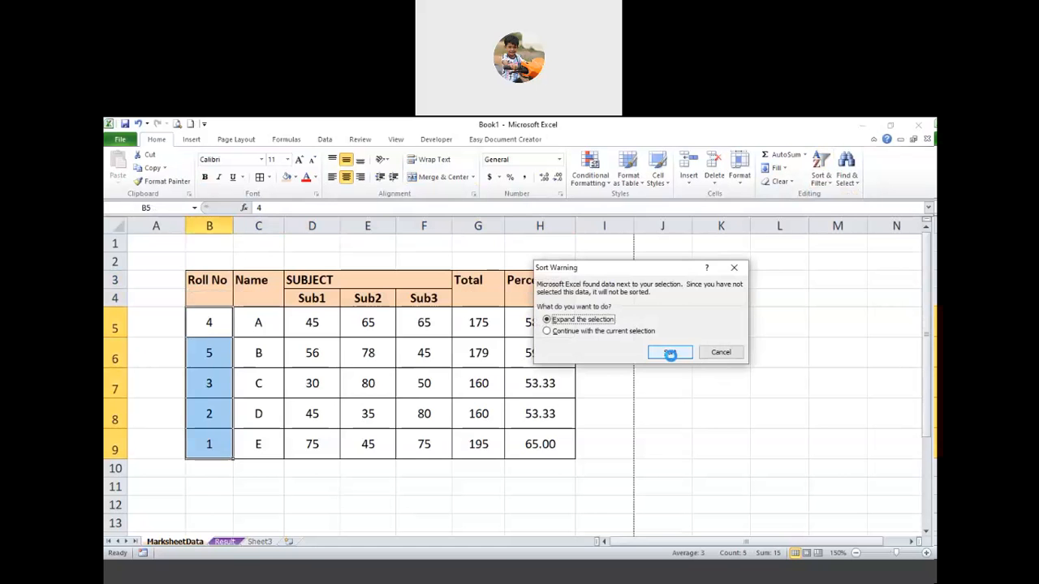
left_click(671, 355)
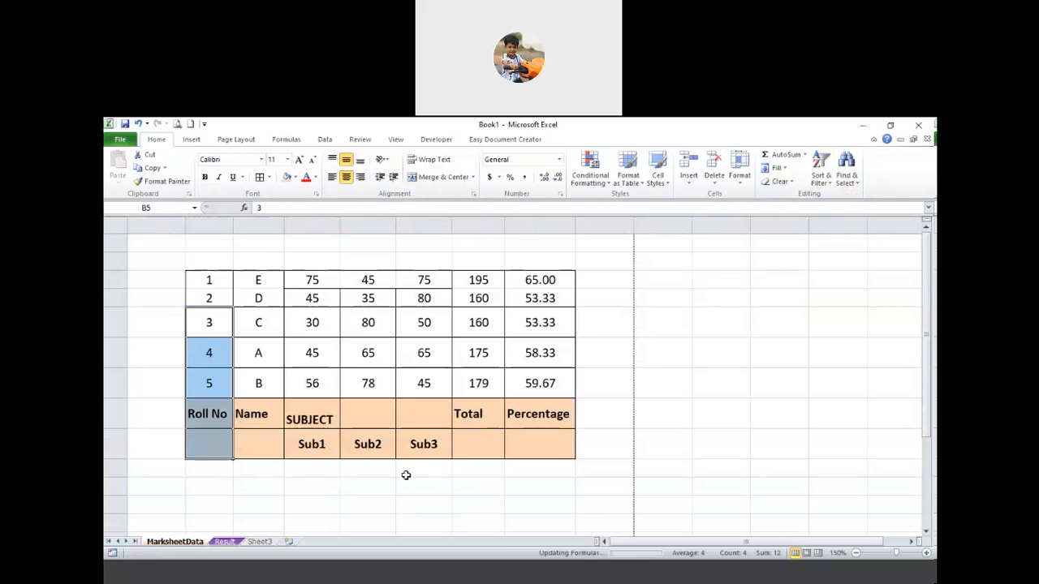
key("ctrl+z")
key("ctrl+z")
Step: Try sorting only the roll numbers in B5:B9 from smallest to largest, continuing with the current selection, and undo it
left_click_drag(213, 322, 212, 445)
left_click(822, 177)
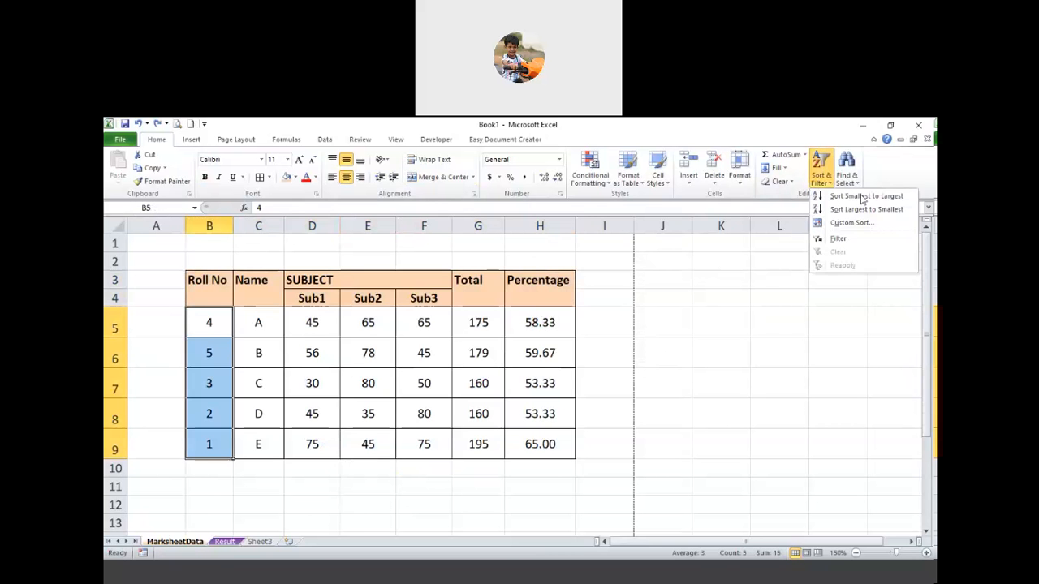
left_click(862, 197)
left_click(548, 331)
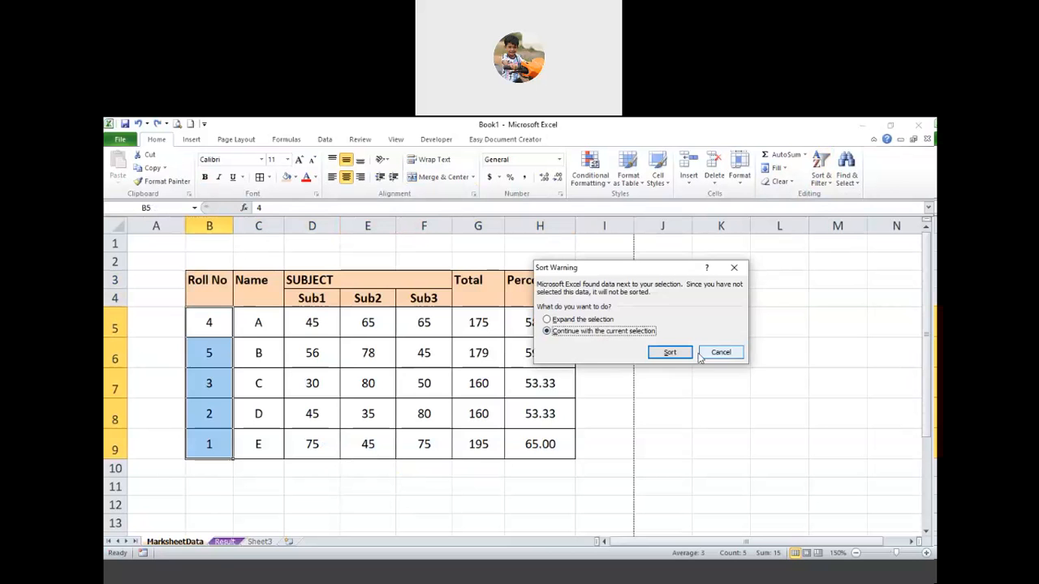
left_click(669, 352)
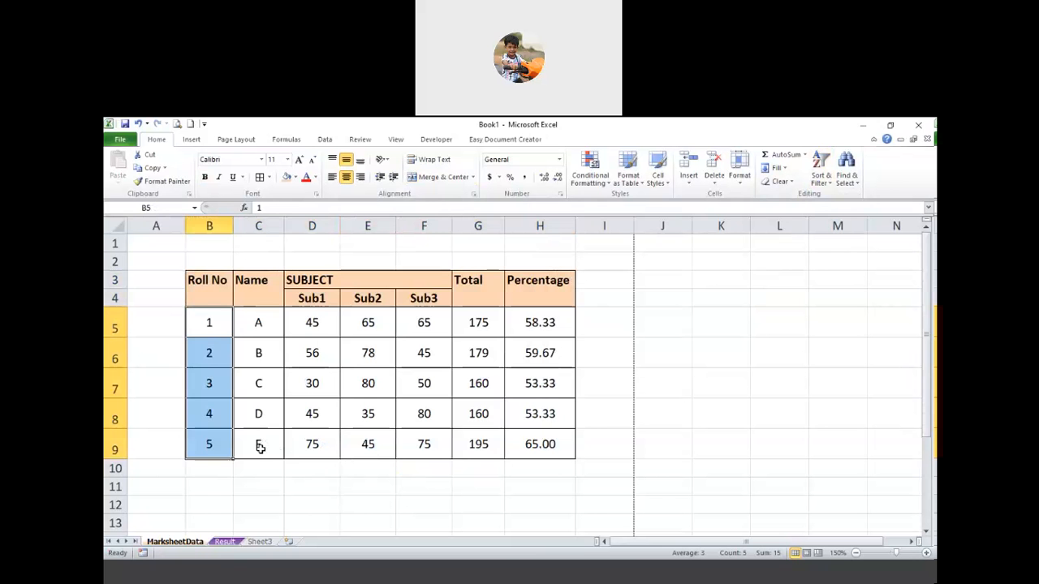
key("ctrl+z")
Step: Apply a custom sort to the data rows B5:H9 by the values in Column B, smallest to largest
left_click(212, 328)
left_click_drag(312, 329, 540, 438)
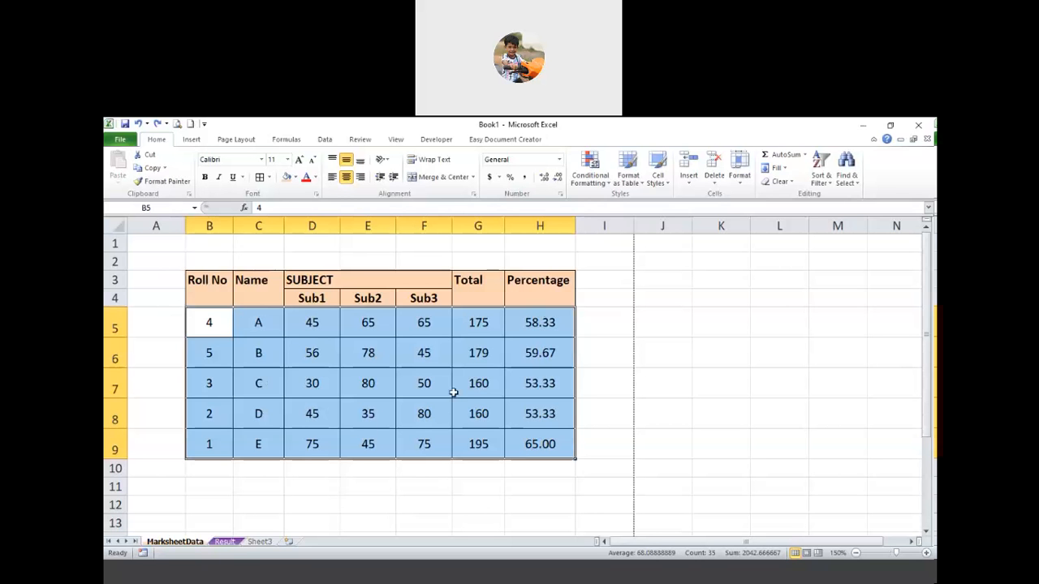
left_click(820, 169)
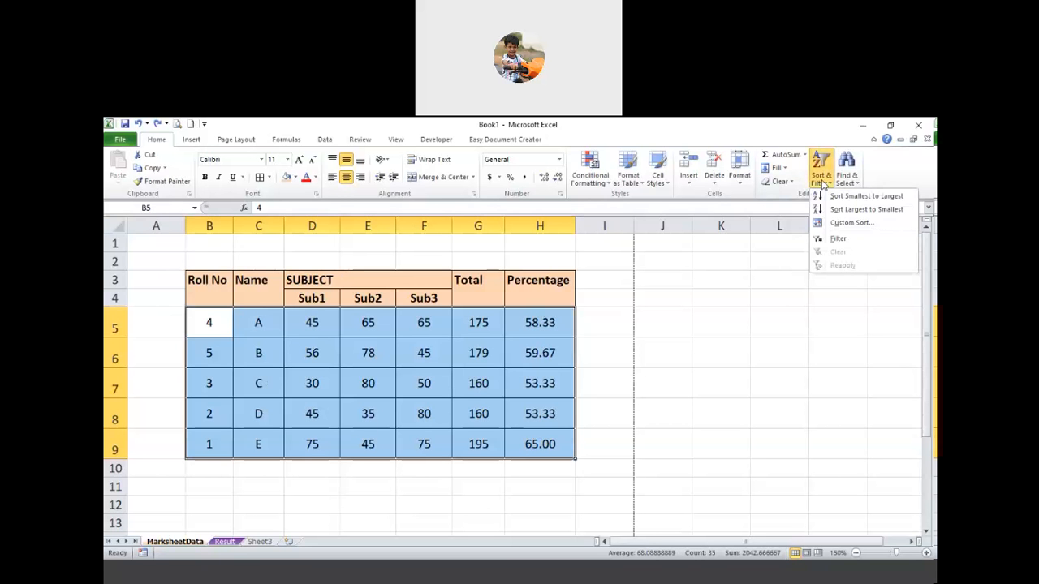
left_click(840, 224)
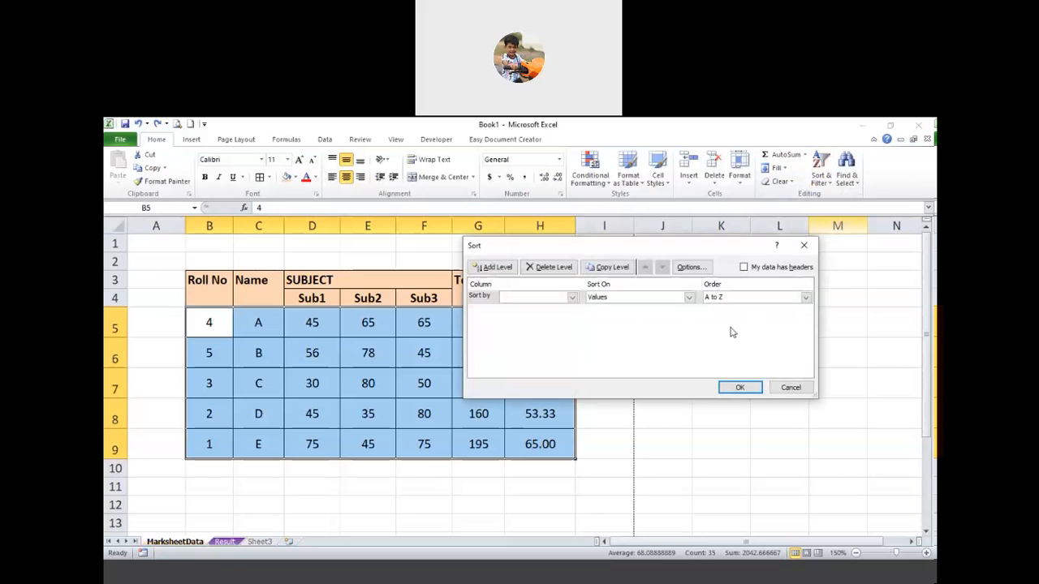
left_click(572, 298)
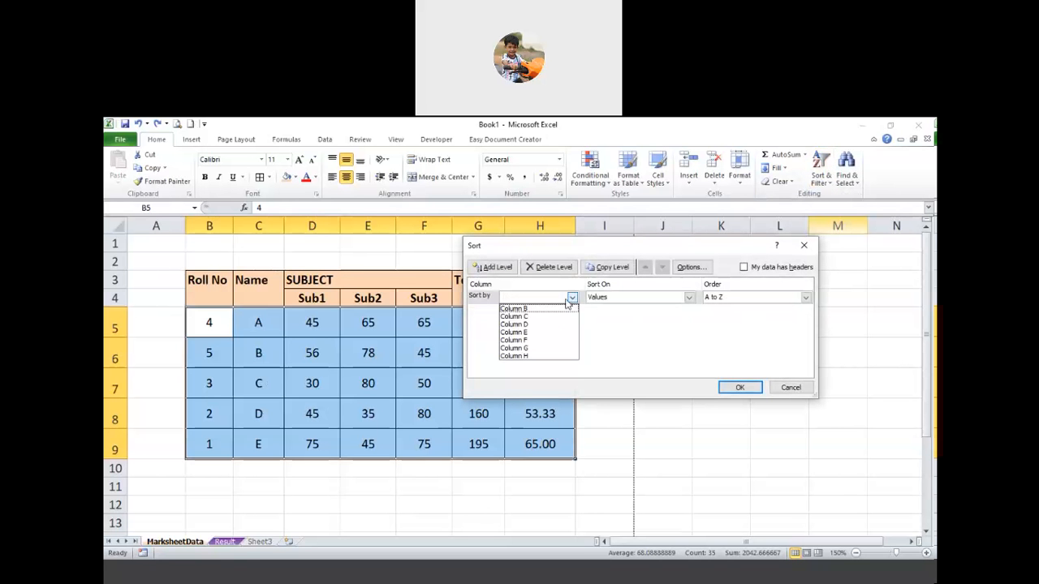
left_click(519, 309)
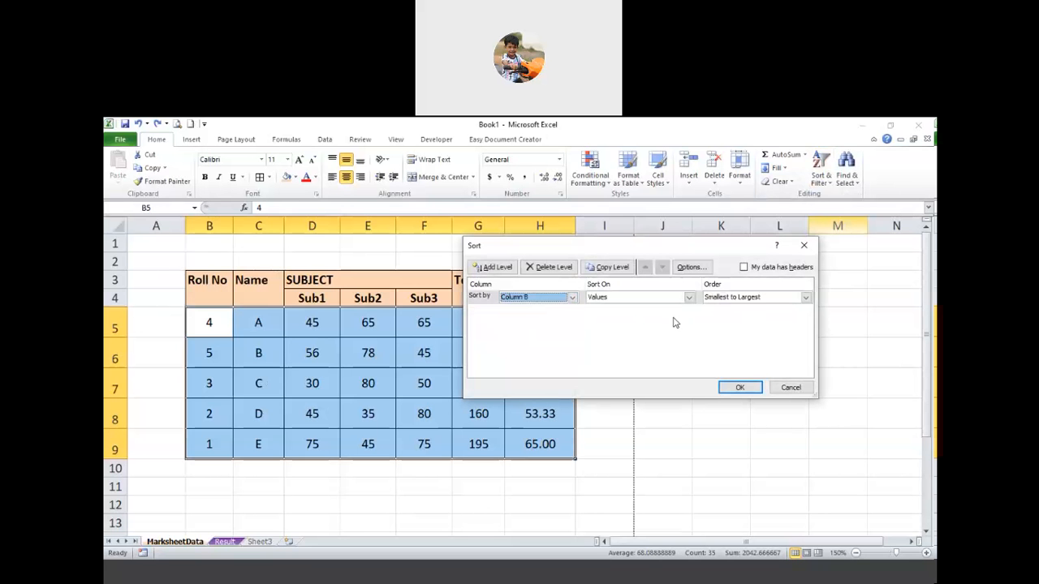
left_click(739, 389)
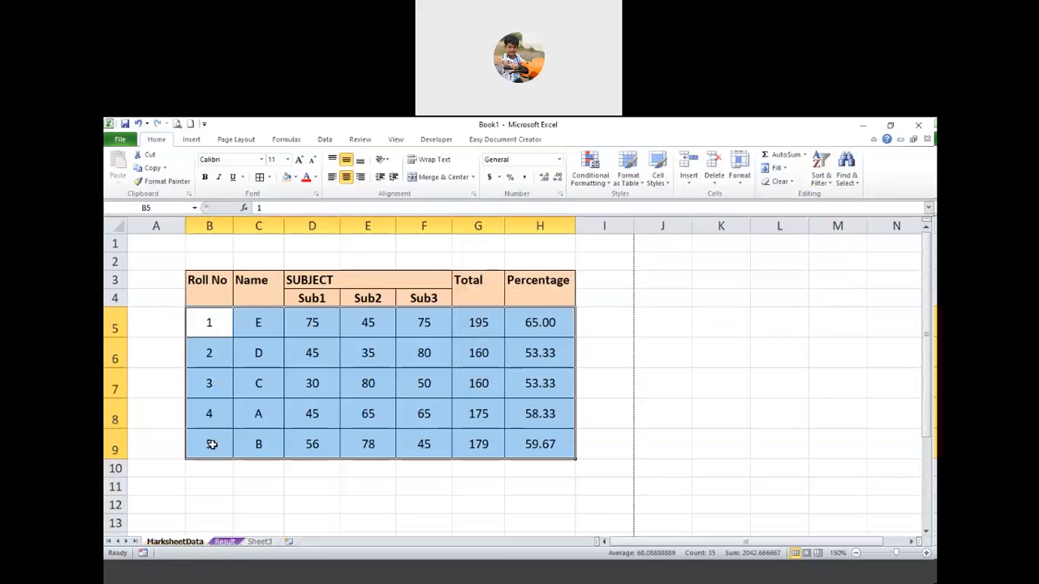
Step: Undo the custom sort of the marksheet rows
left_click(258, 324)
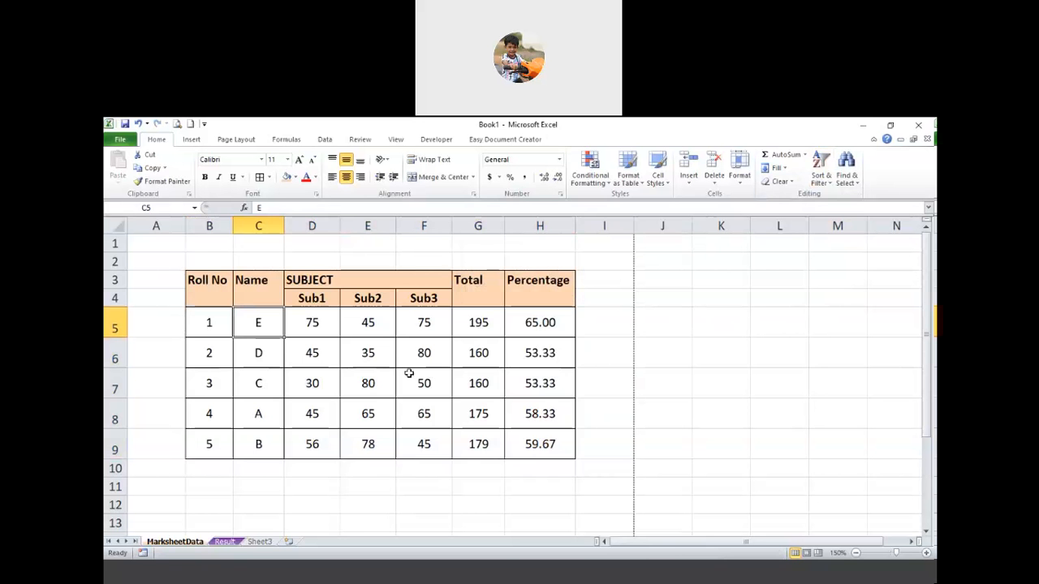
key("ctrl+z")
left_click(323, 400)
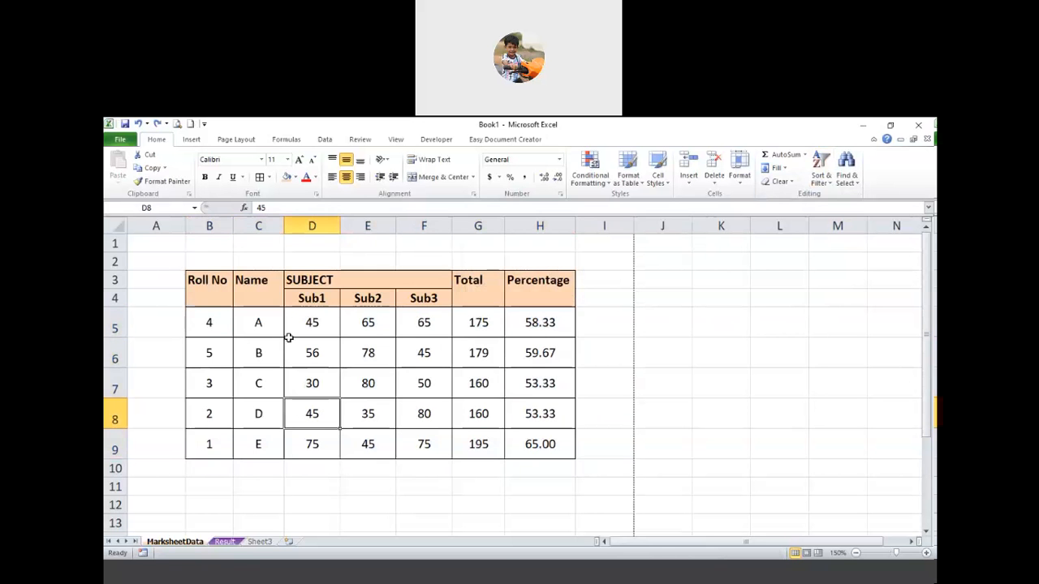
Step: Merge and center the SUBJECT heading across D3:F3 above Sub1, Sub2 and Sub3
left_click(210, 296)
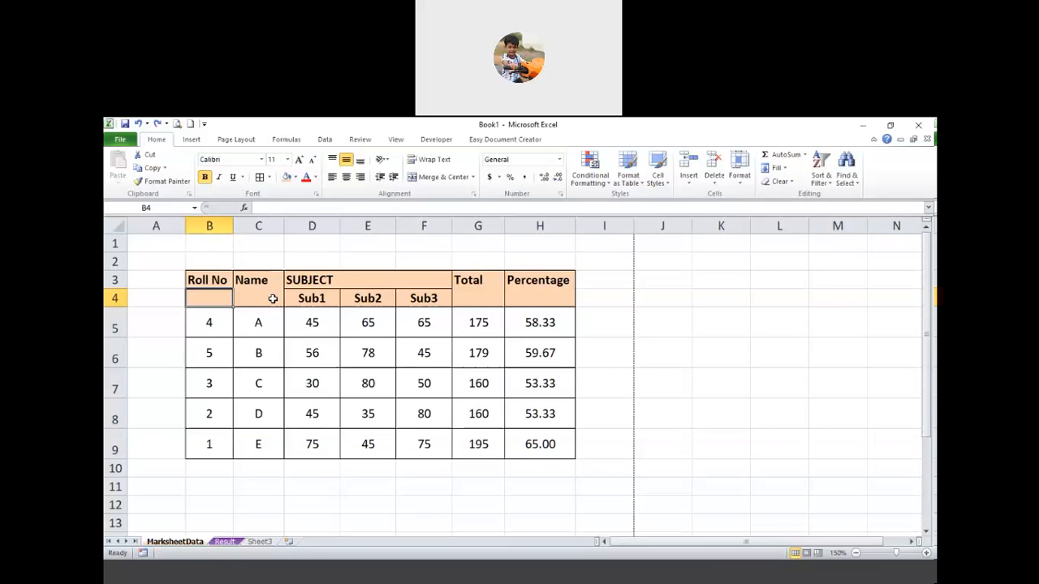
left_click_drag(307, 280, 423, 280)
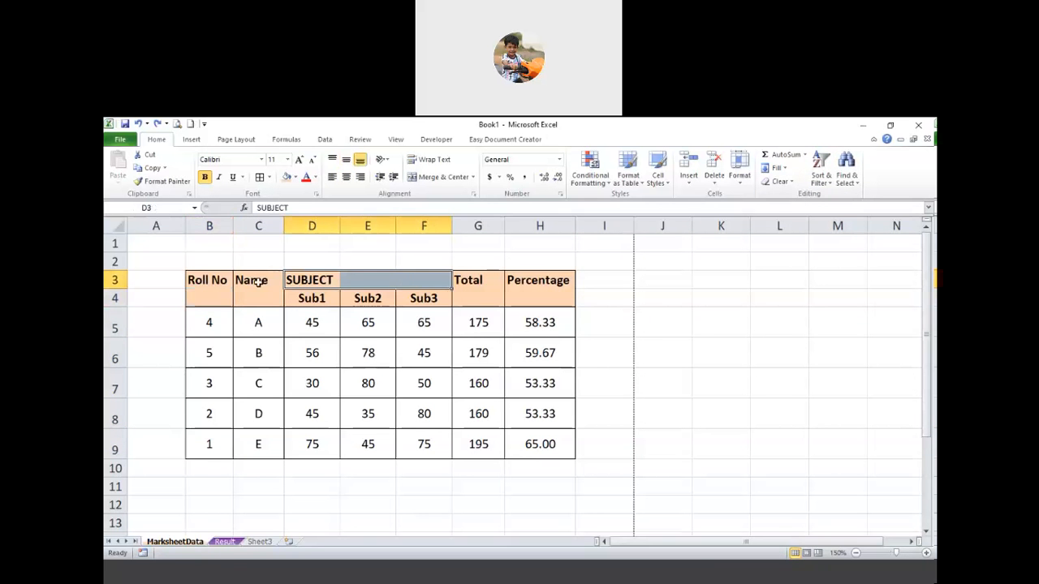
left_click_drag(342, 280, 430, 278)
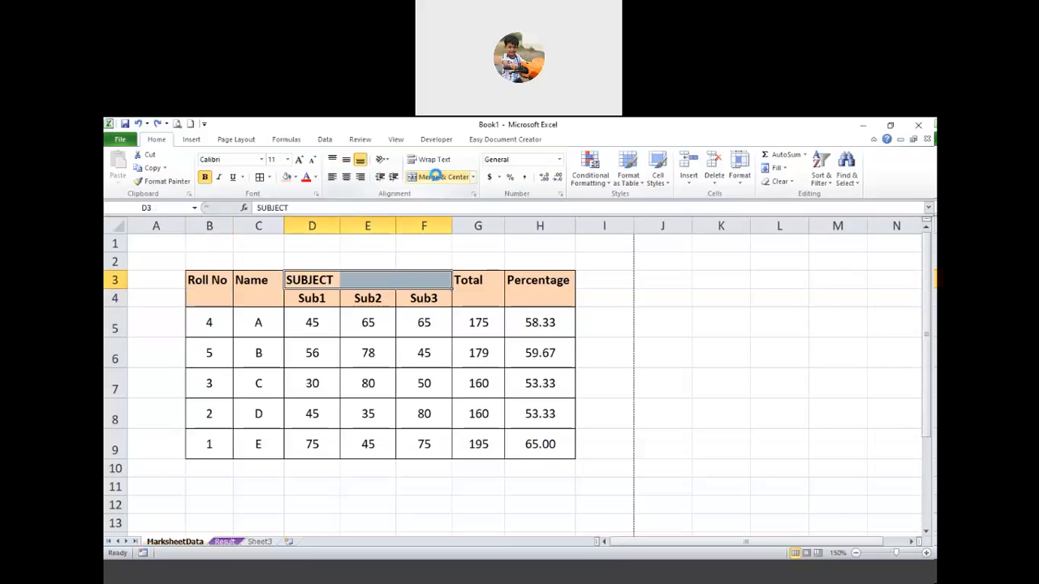
left_click(438, 177)
Step: Merge and center the Roll No, Name, Total and Percentage headers separately, each across rows 3 and 4
left_click_drag(227, 280, 260, 299)
key("F4")
key("F4")
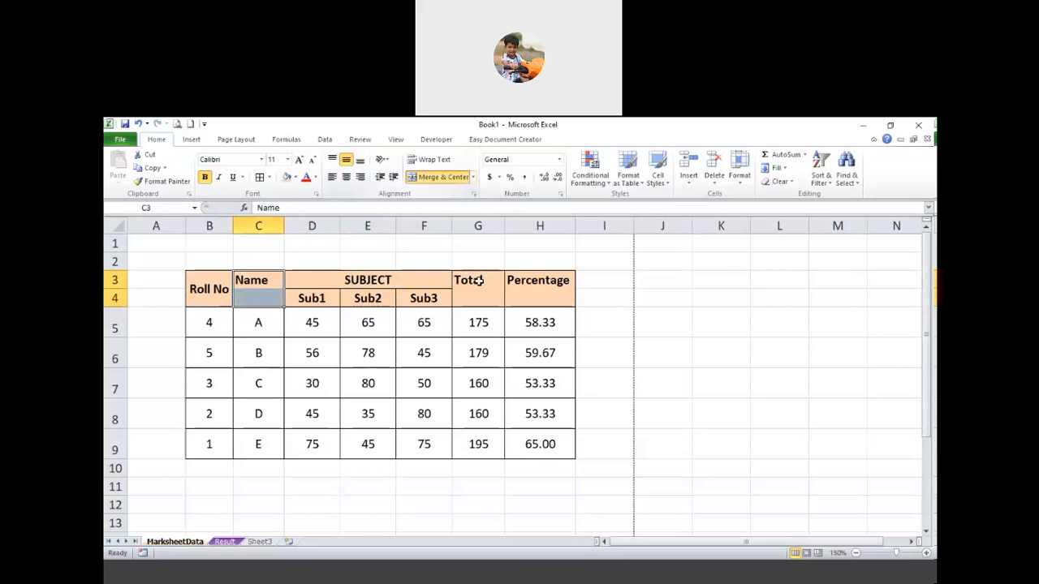
left_click(479, 280)
key("shift+Down")
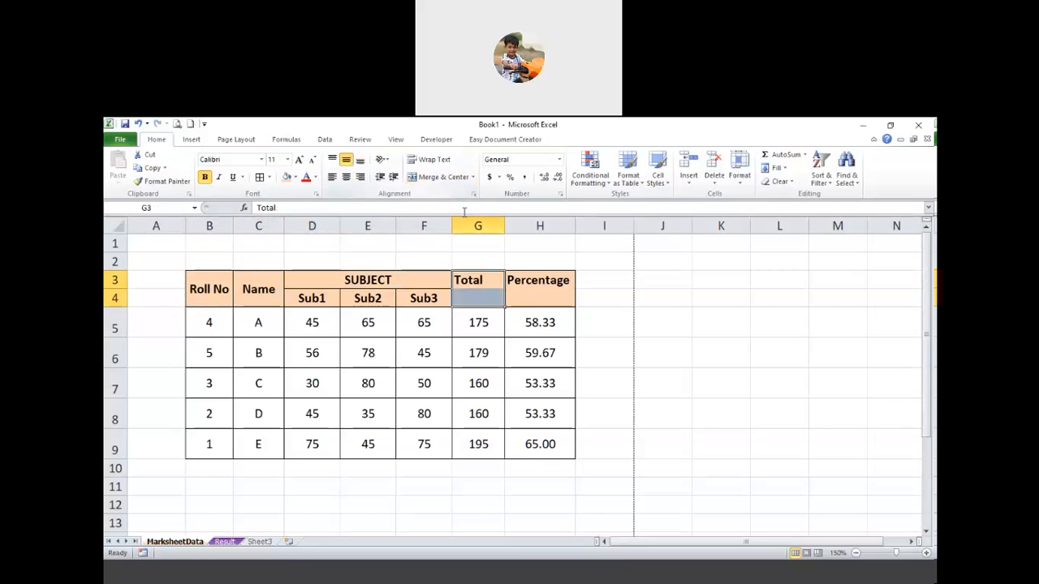
key("F4")
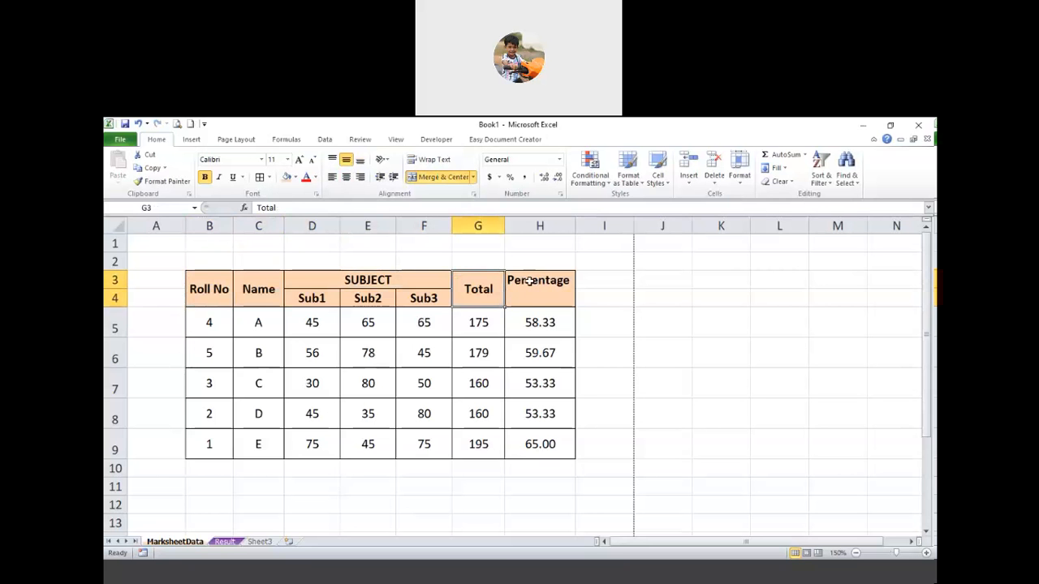
left_click_drag(534, 280, 536, 324)
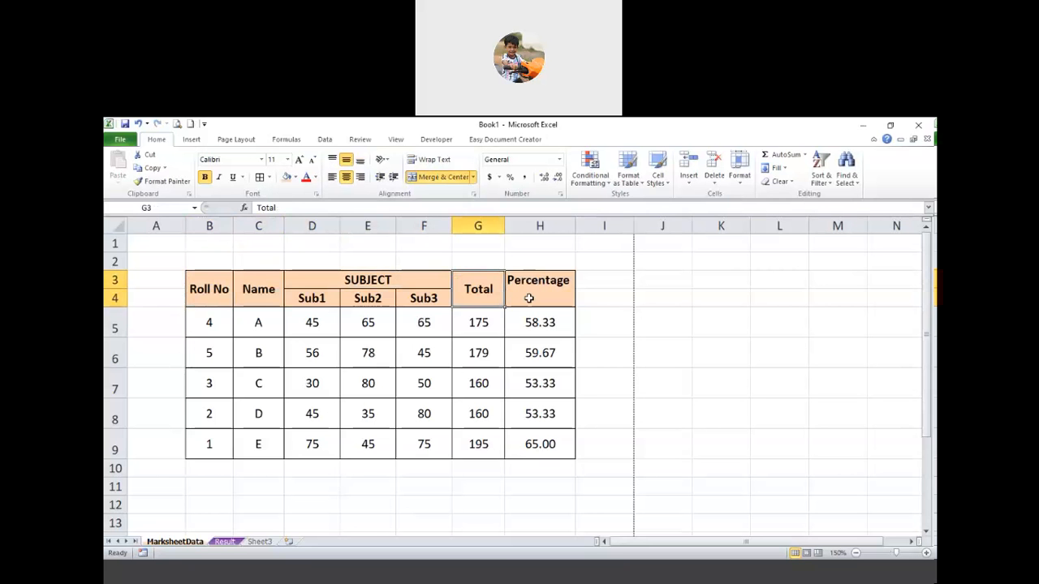
key("F4")
left_click(601, 383)
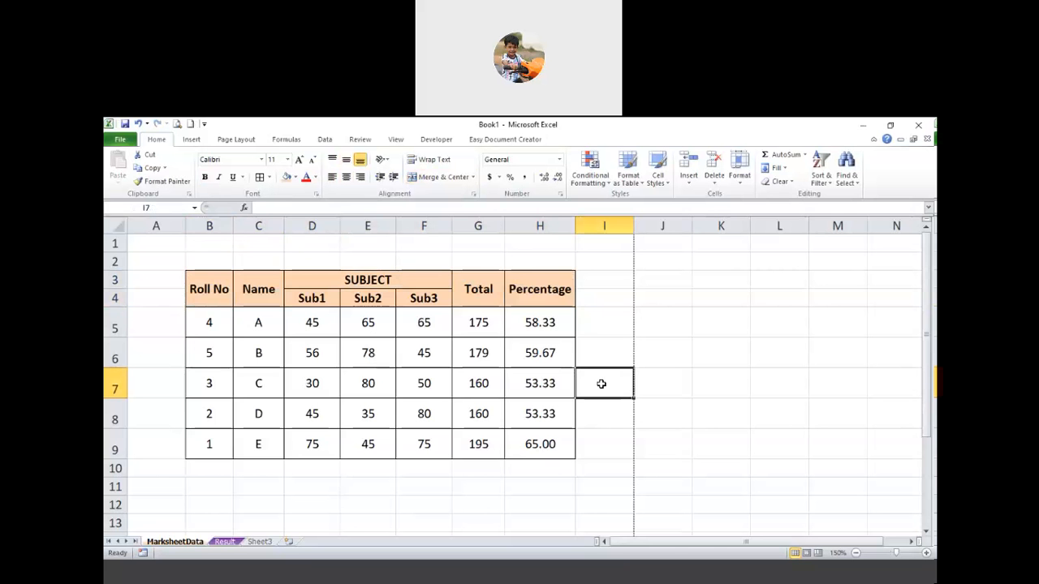
Step: Custom sort the marksheet rows B5:H9 by Column B values in Smallest to Largest order
left_click_drag(231, 324, 544, 448)
left_click(821, 170)
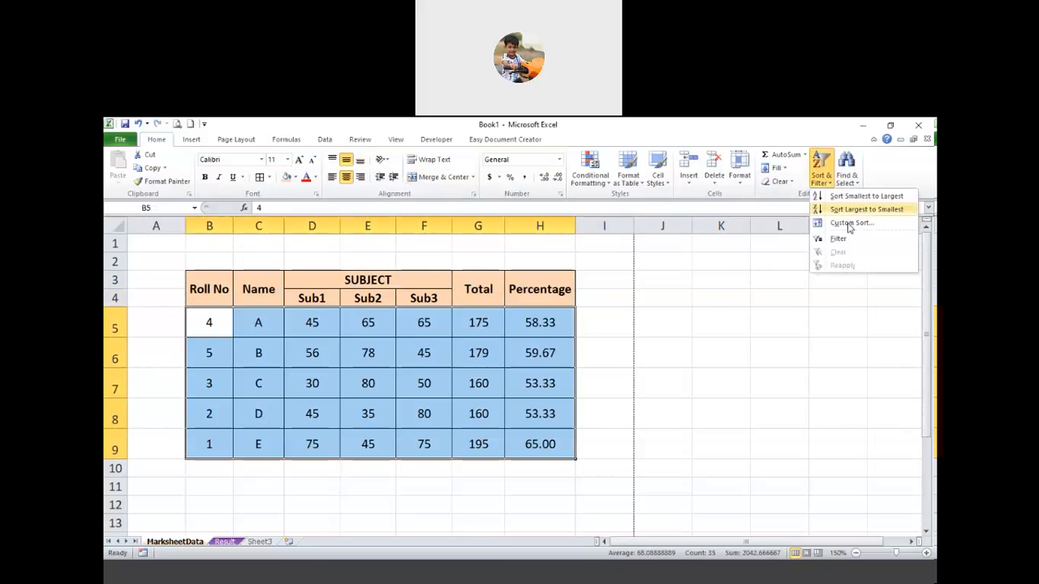
left_click(850, 224)
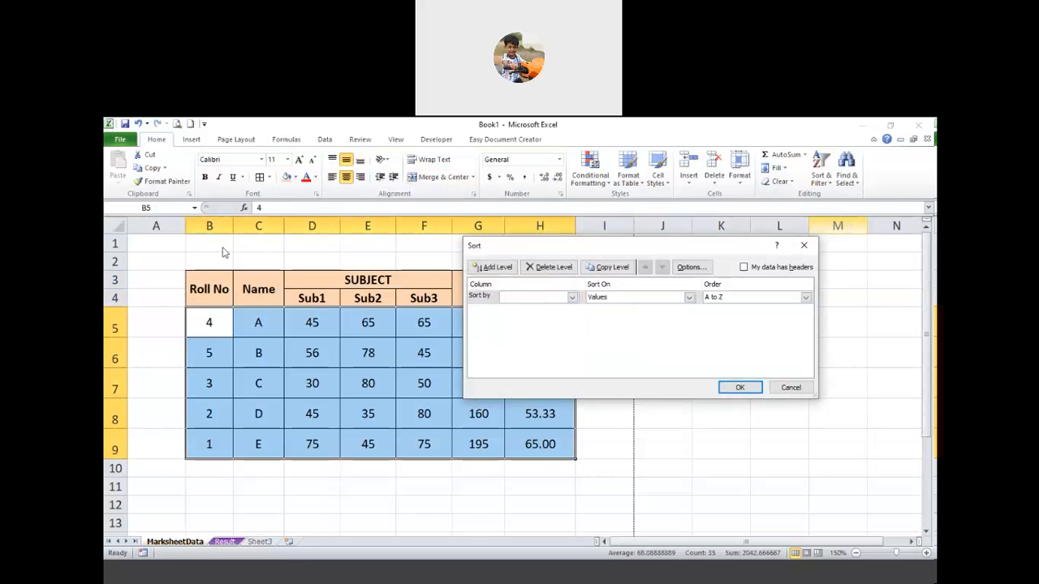
left_click(546, 297)
left_click(535, 312)
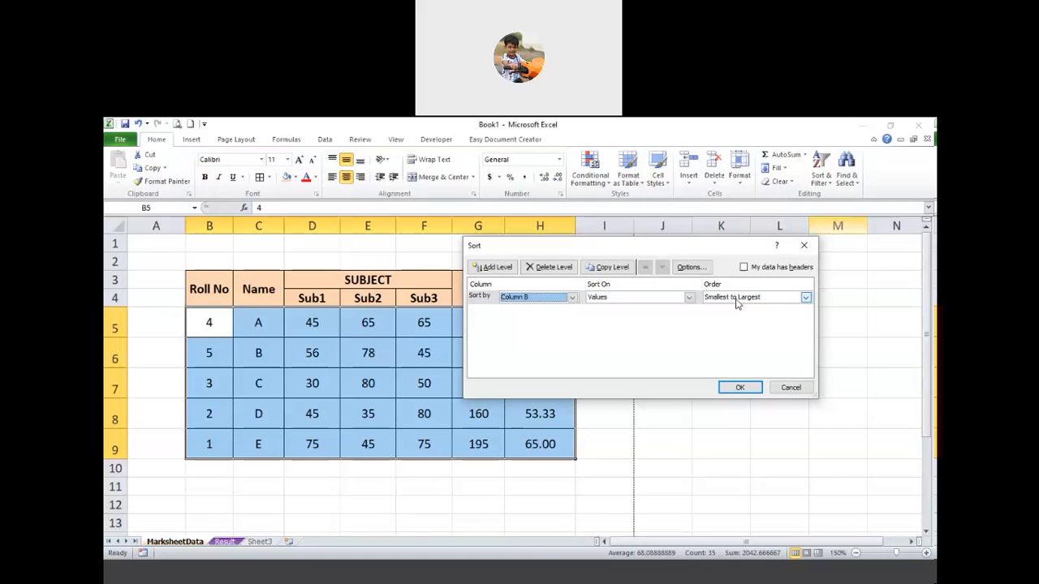
left_click(740, 385)
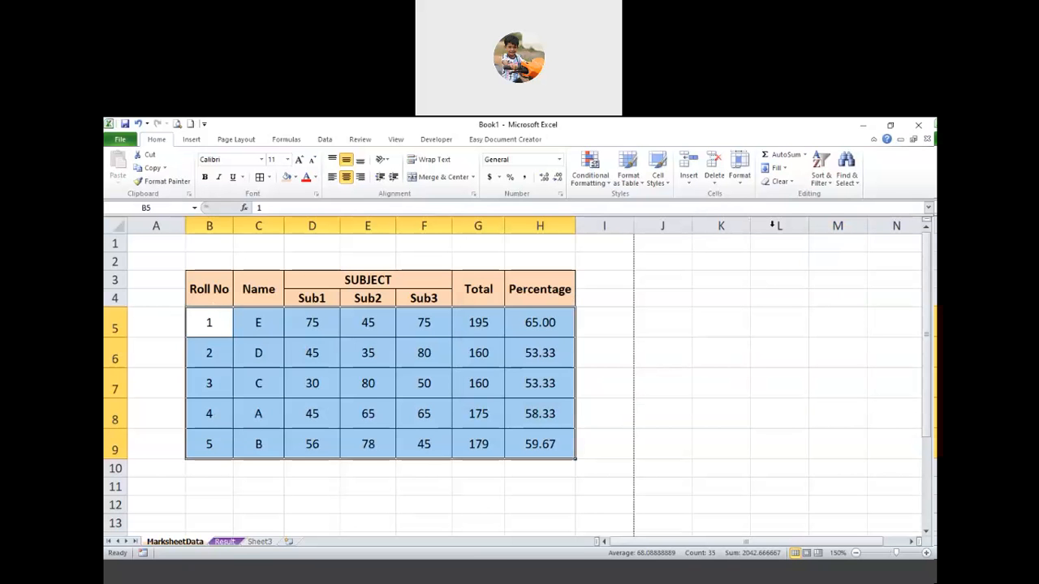
Step: Re-sort the marksheet rows B5:H9 by Column B with a custom sort order of Largest to Smallest
left_click(822, 178)
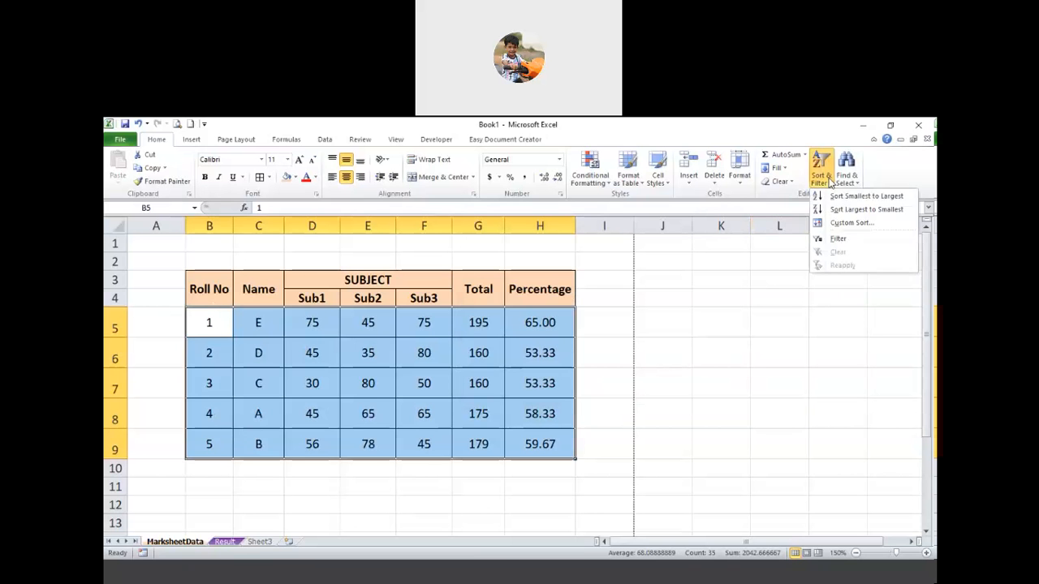
left_click(843, 225)
left_click(741, 297)
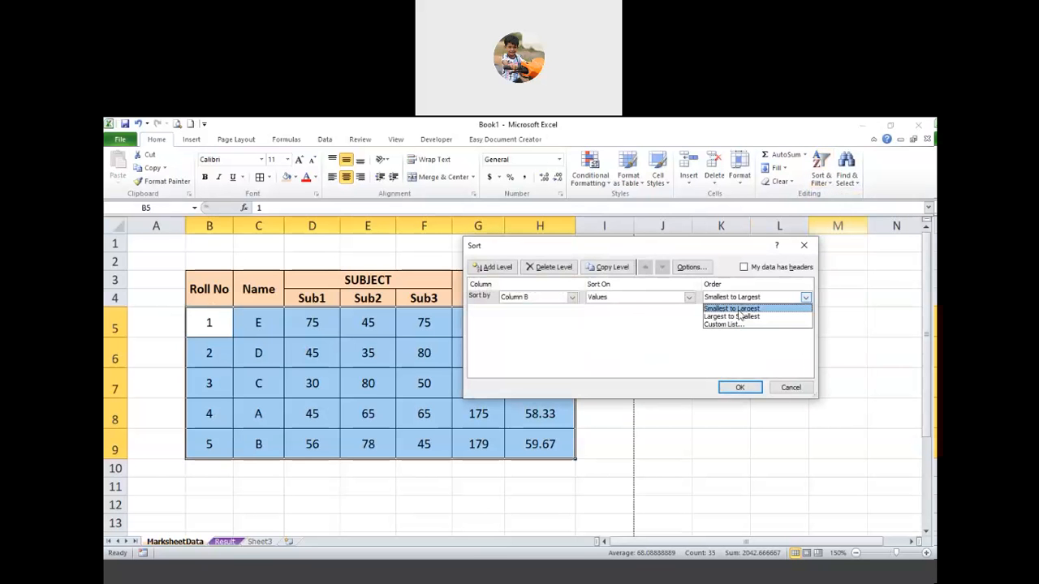
left_click(738, 317)
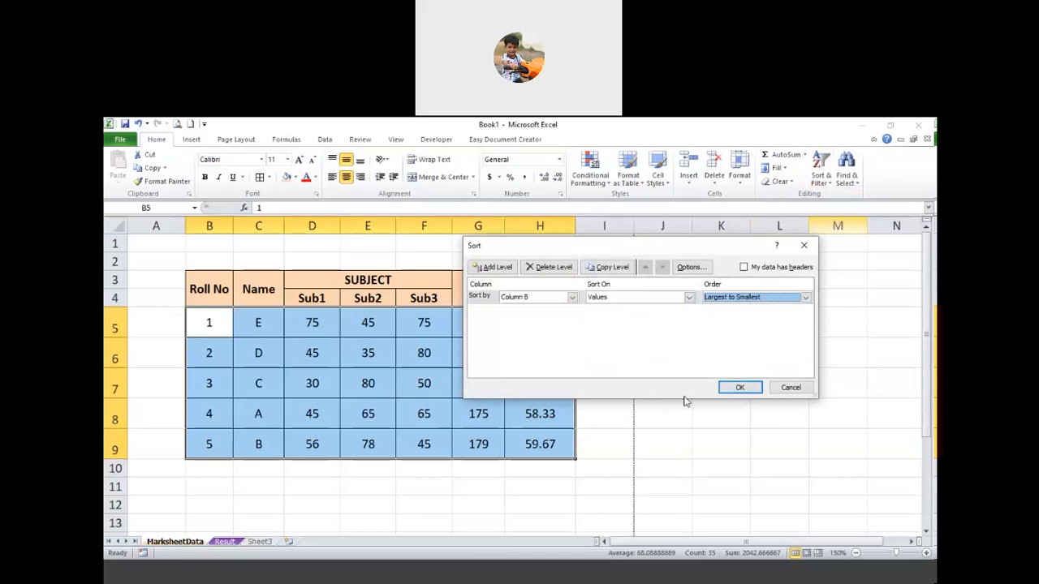
left_click(743, 387)
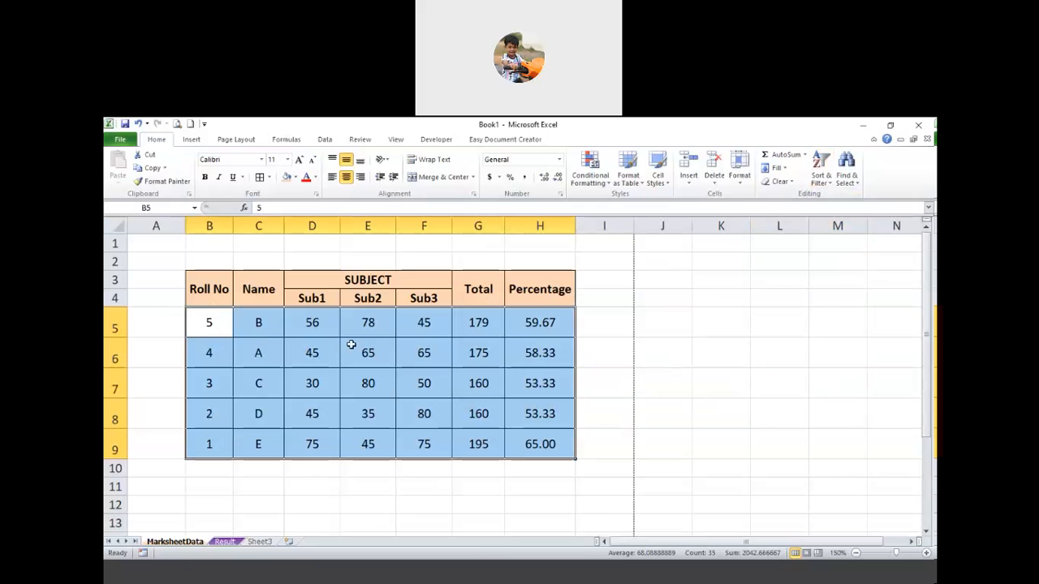
Step: Undo the last Largest to Smallest sort of the marksheet rows
left_click(822, 178)
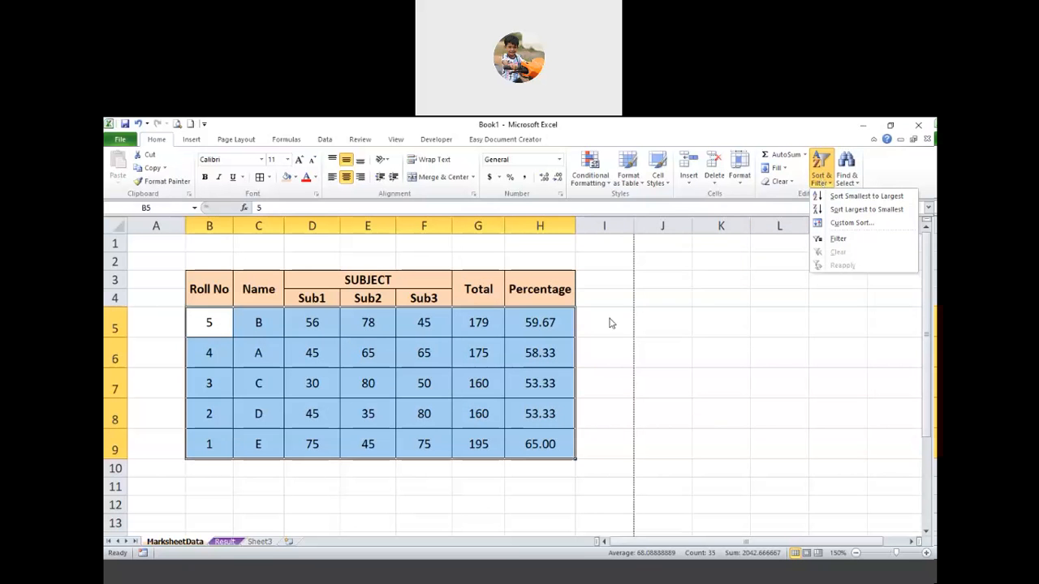
left_click(432, 405)
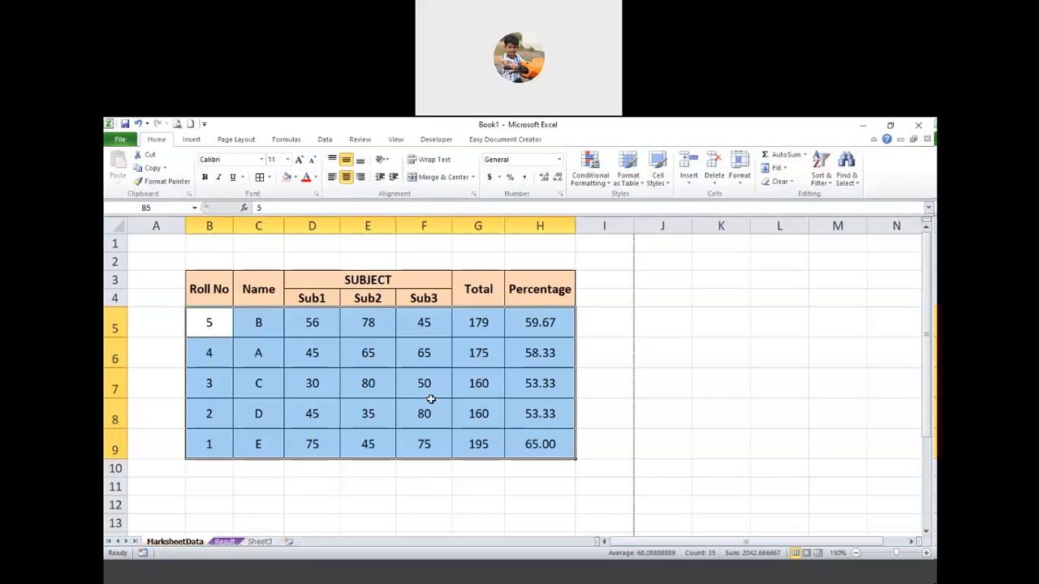
left_click(358, 374)
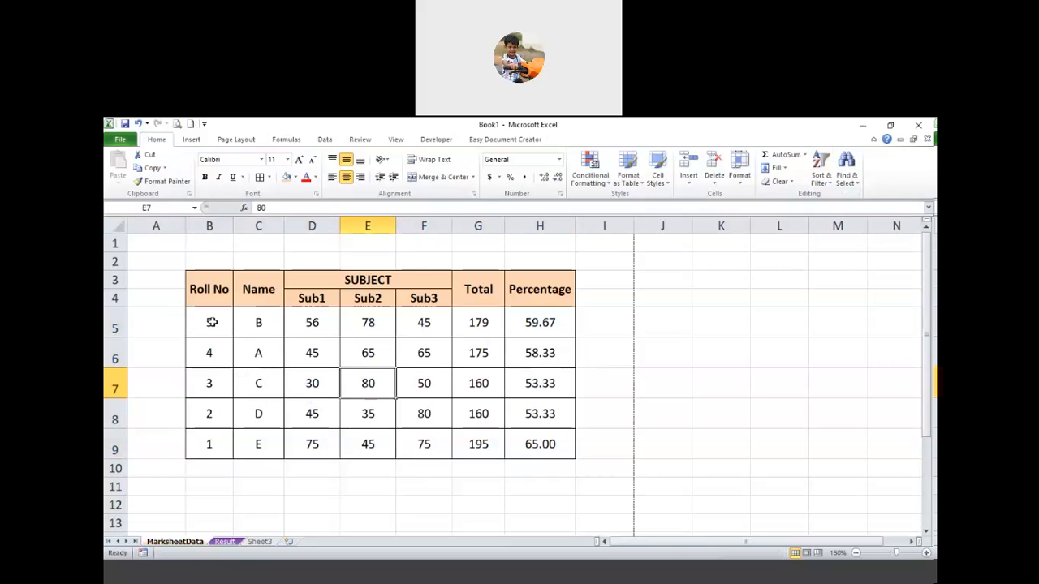
key("ctrl+z")
Step: Change the name in C7 to A and the name in C6 to B
left_click(263, 351)
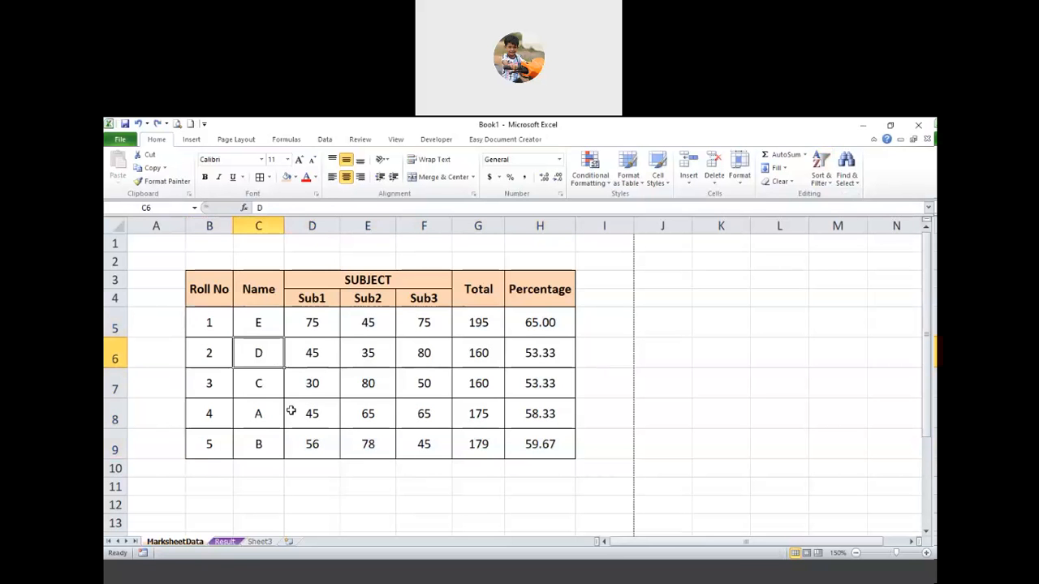
left_click(263, 387)
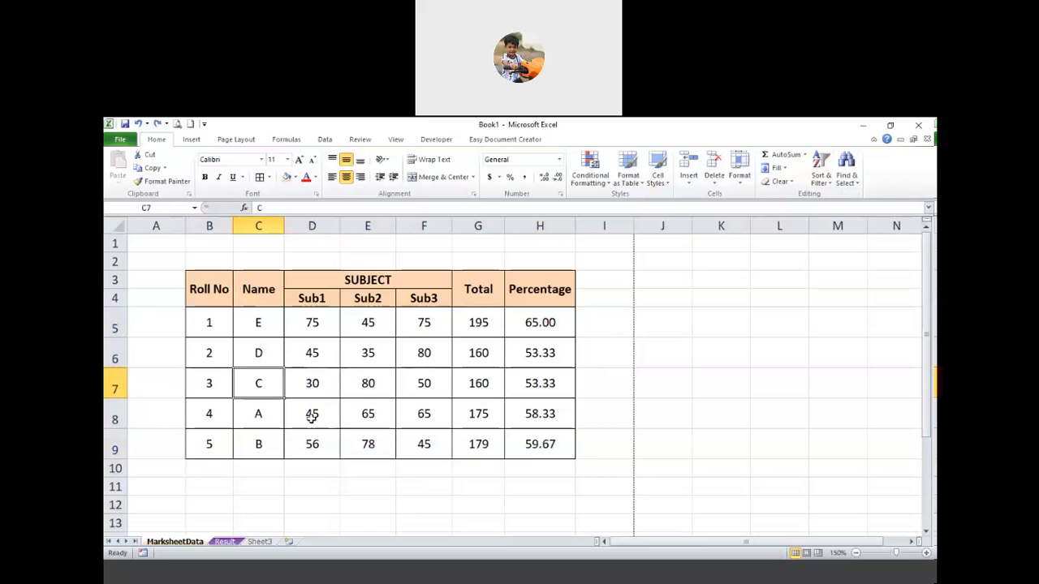
type("A")
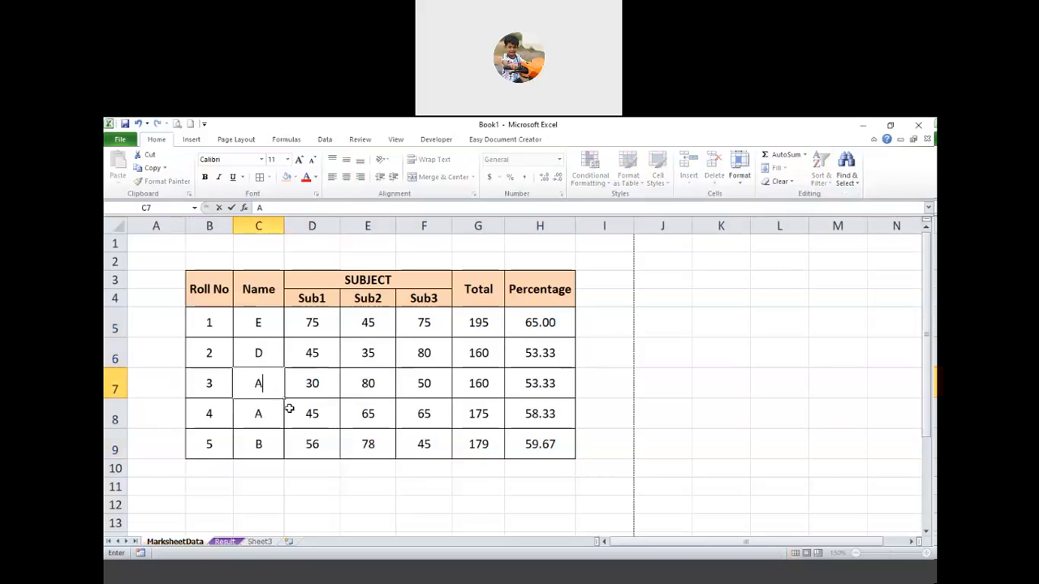
left_click(271, 447)
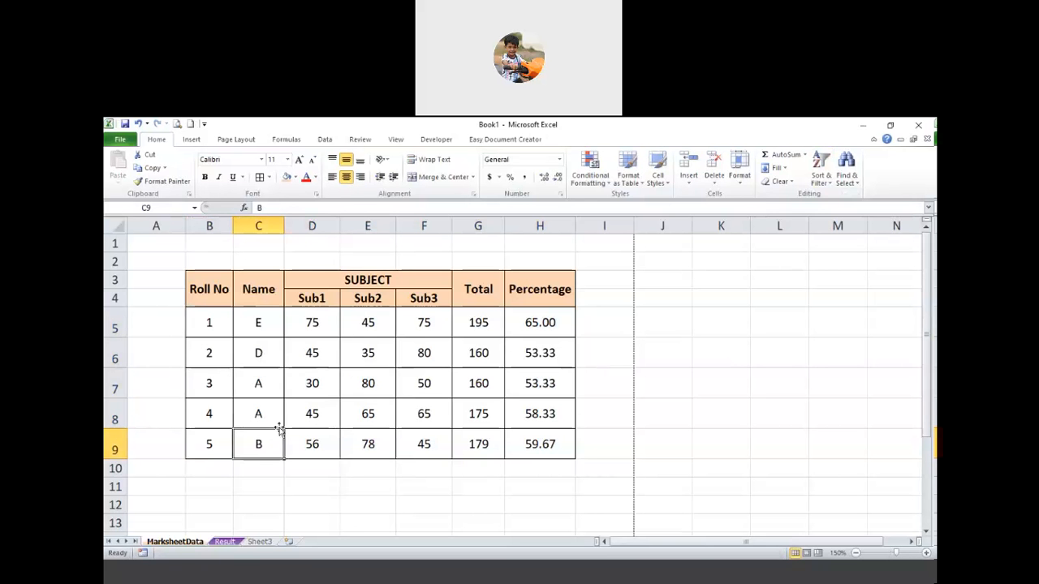
left_click(274, 349)
type("B")
left_click(357, 389)
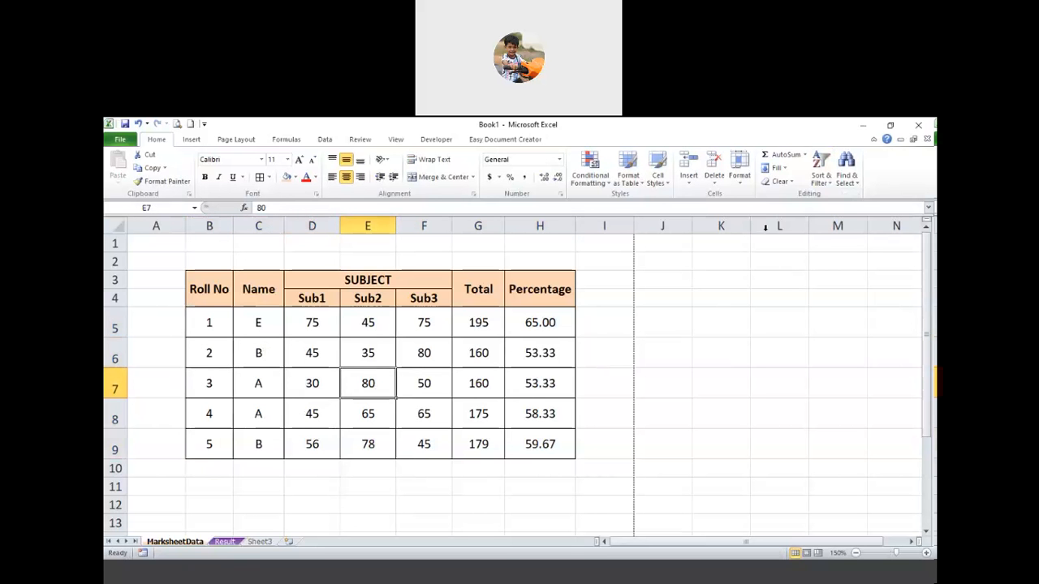
Step: Turn on filtering for the marksheet header rows B3:H4
left_click(821, 180)
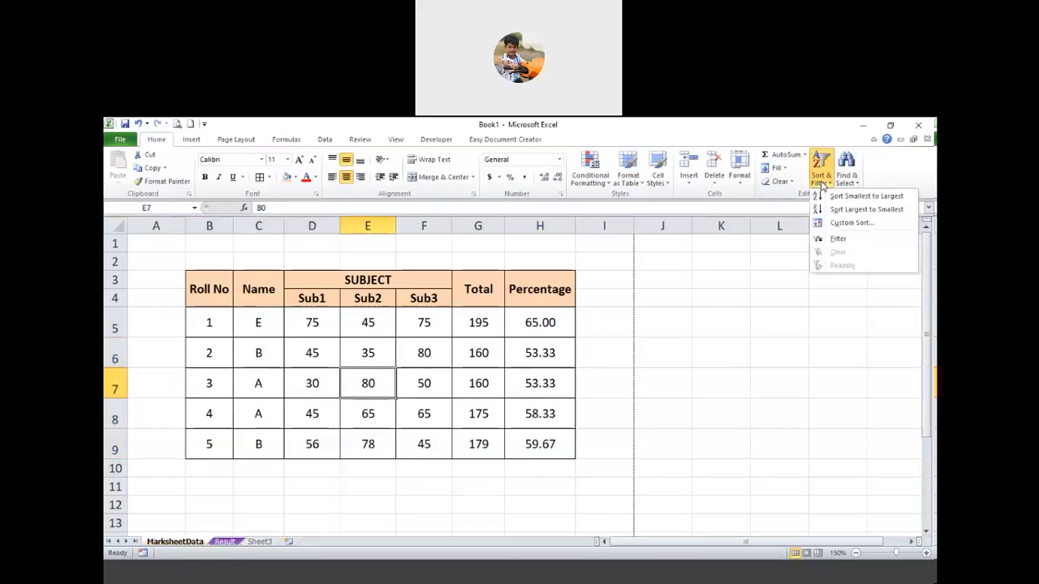
left_click(673, 355)
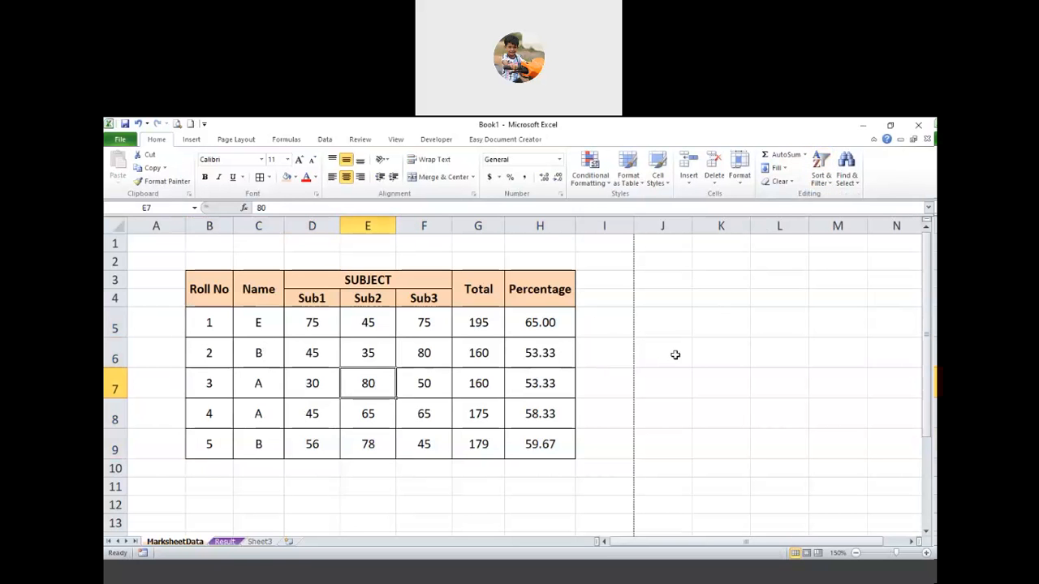
left_click(822, 175)
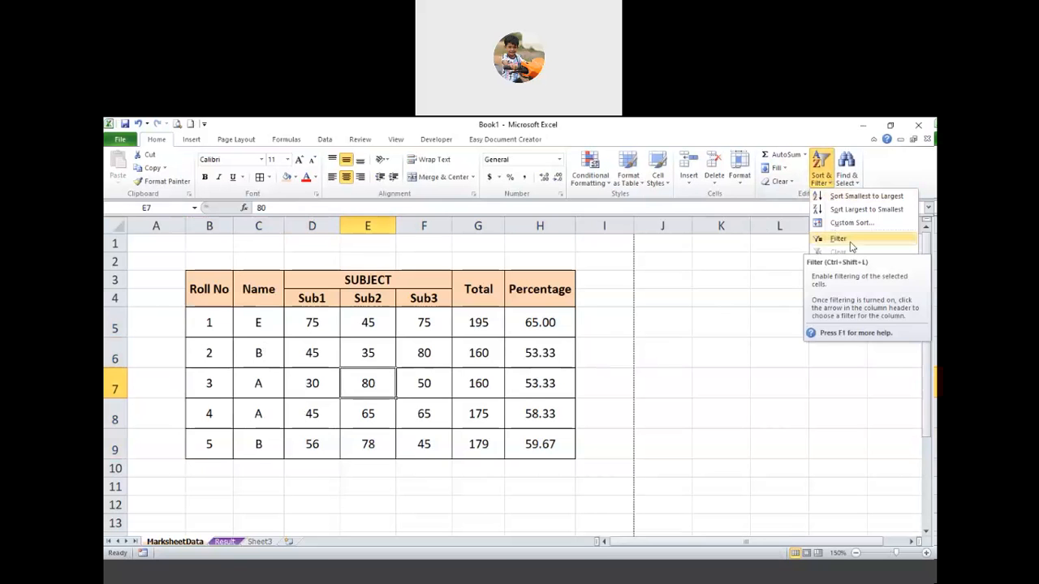
left_click(612, 441)
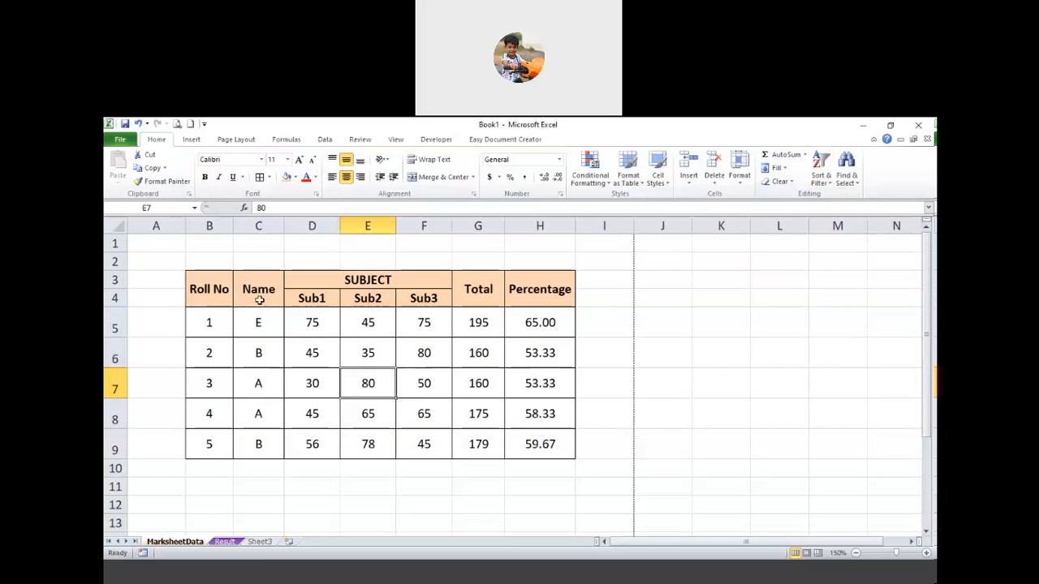
left_click_drag(201, 293, 561, 292)
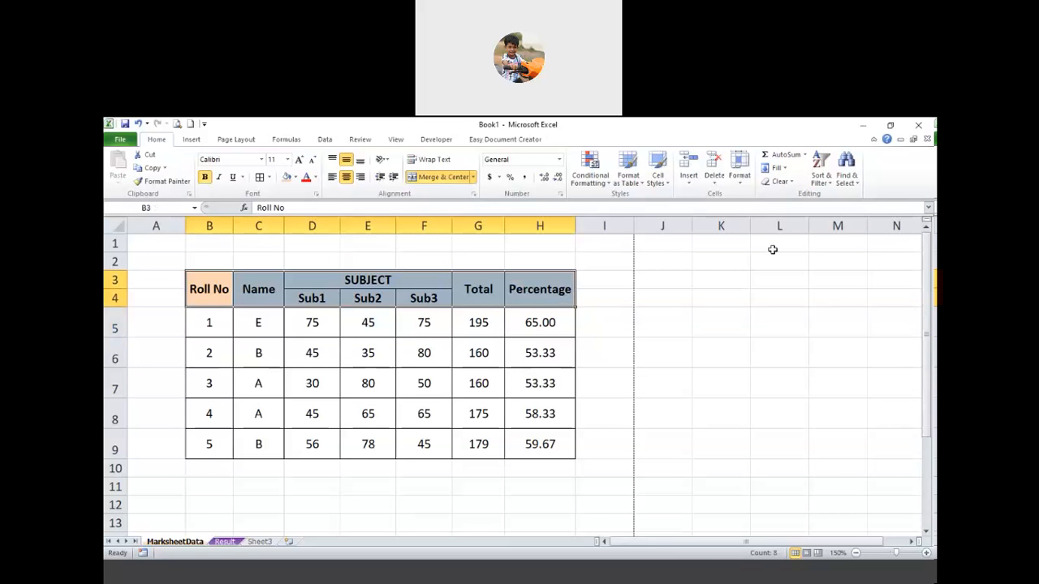
left_click(821, 180)
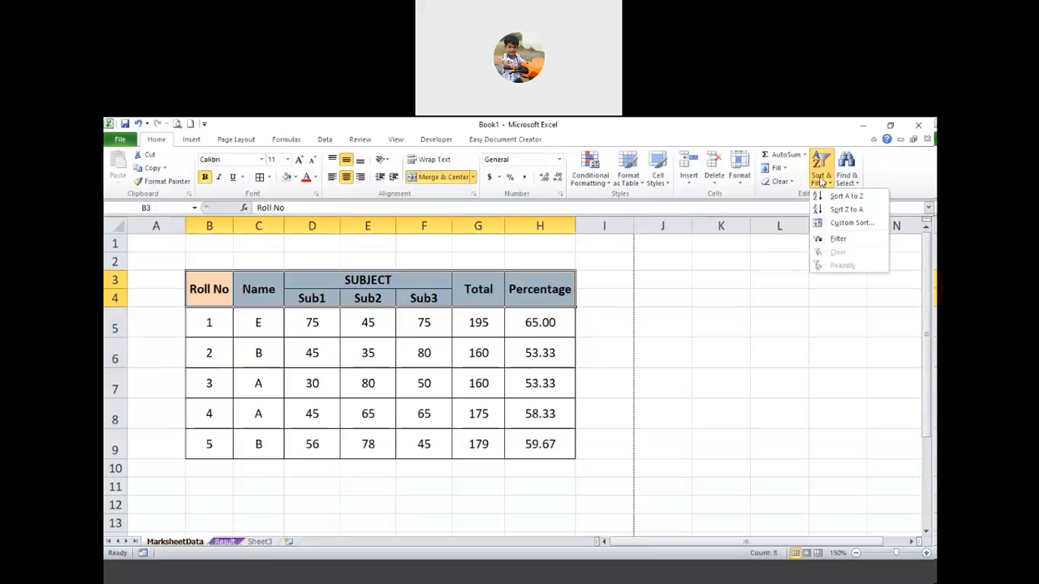
left_click(833, 239)
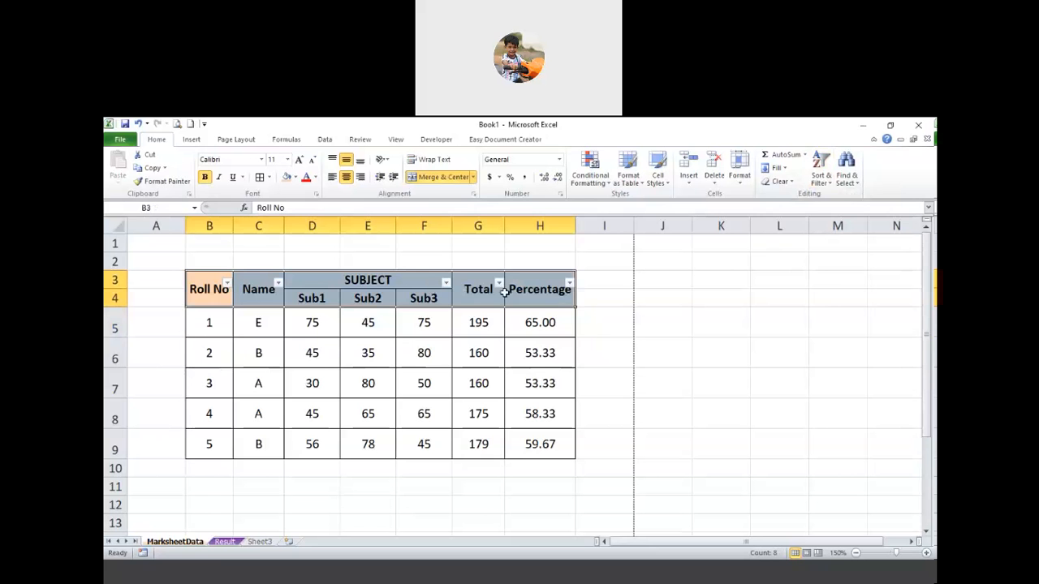
left_click(399, 324)
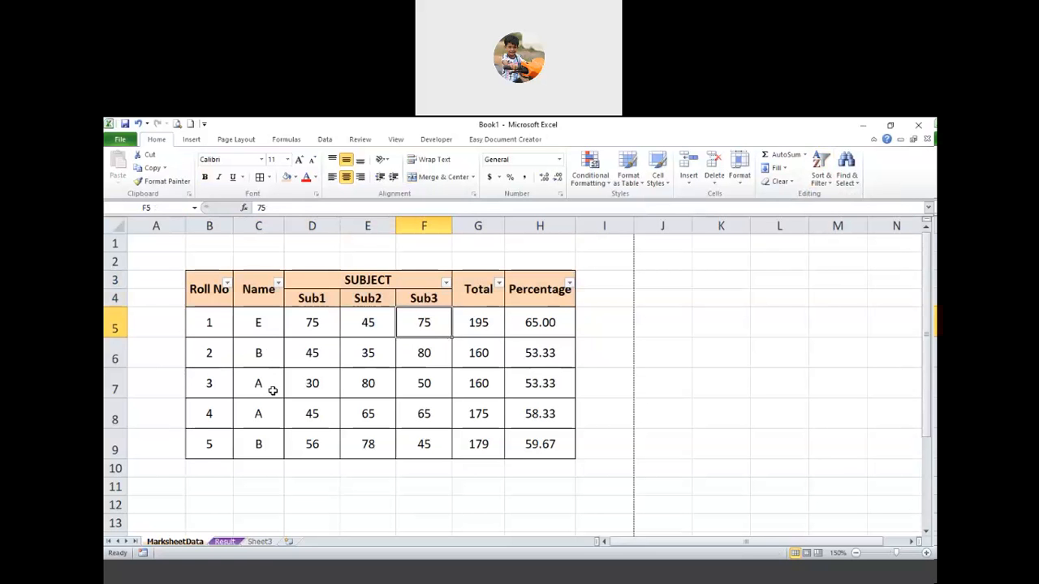
Step: Filter the Name column to show only the rows with name A
left_click(278, 284)
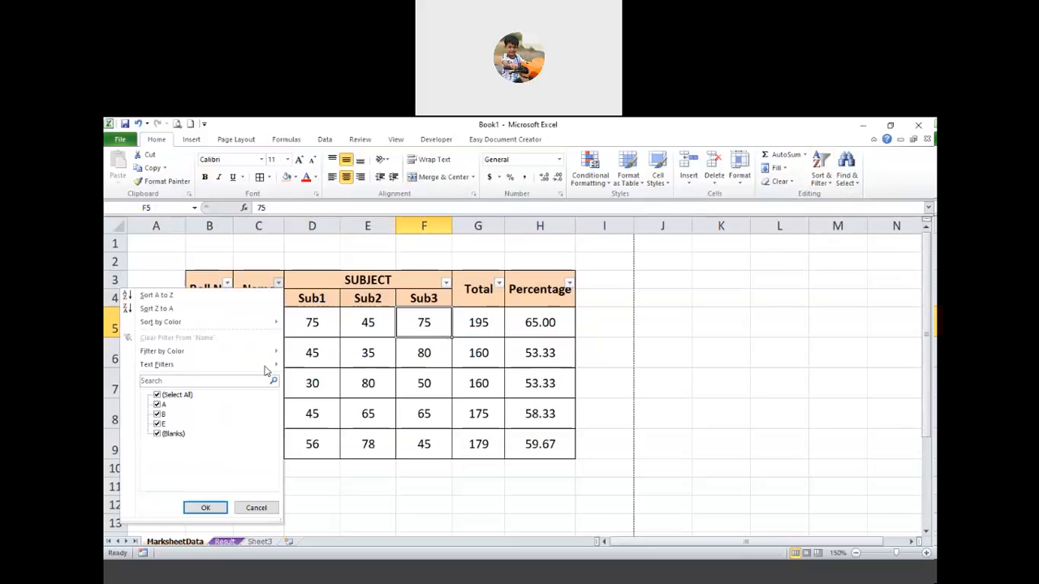
left_click(176, 396)
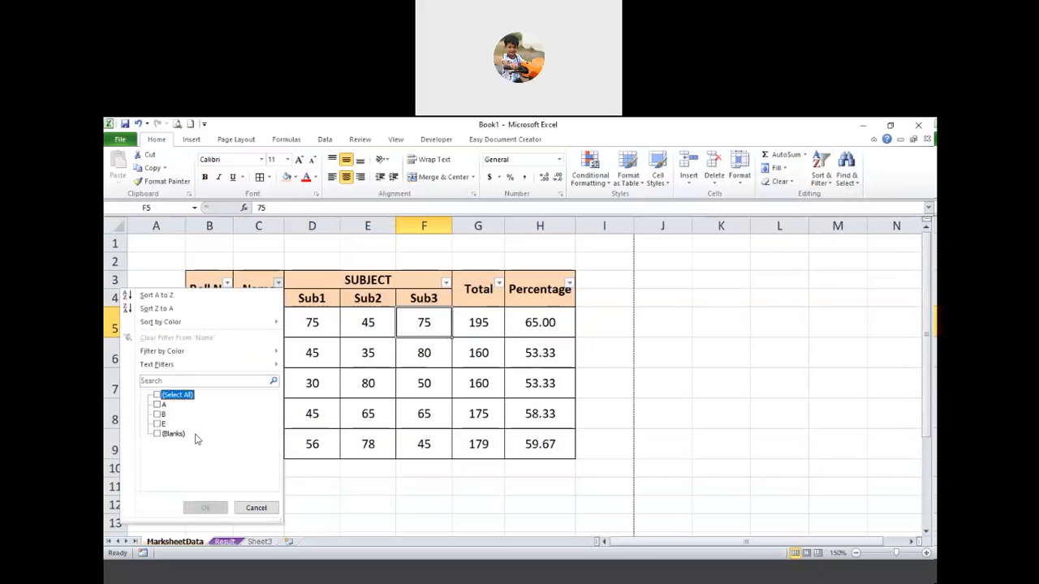
left_click(158, 404)
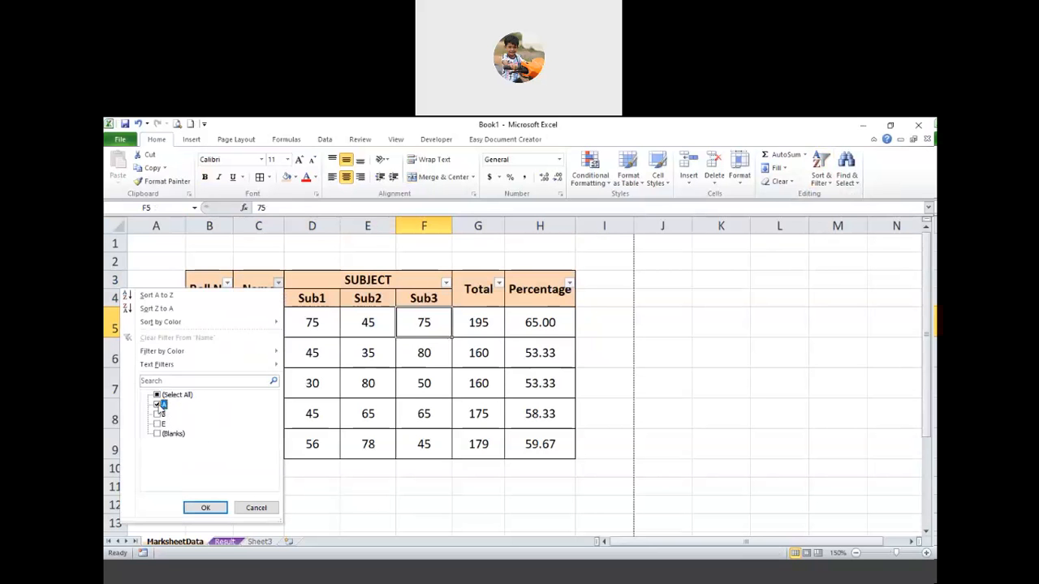
left_click(206, 508)
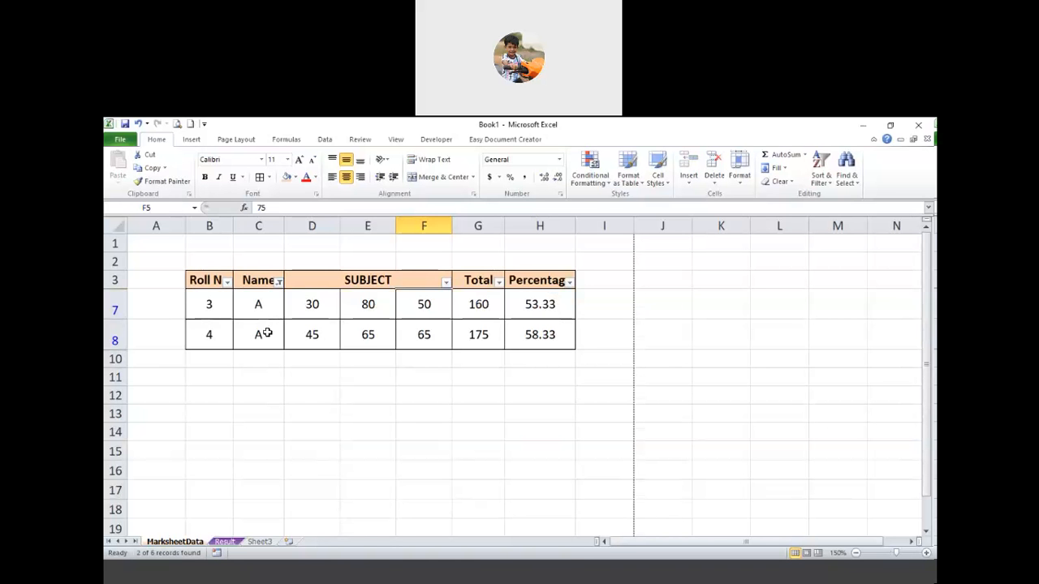
Step: Switch the Name column filter to show only B instead of A
left_click(279, 282)
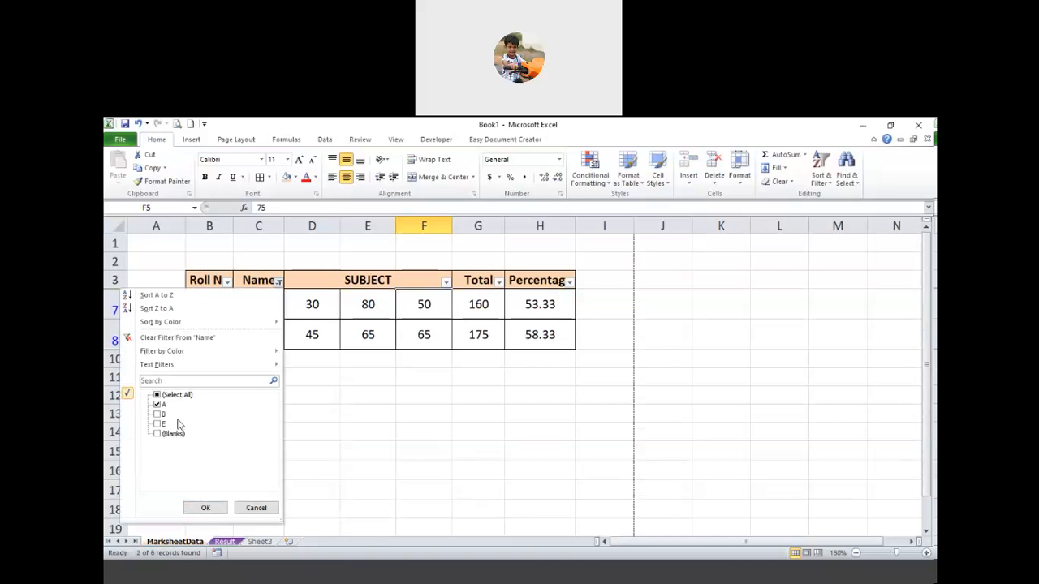
left_click(163, 404)
left_click(158, 415)
left_click(208, 508)
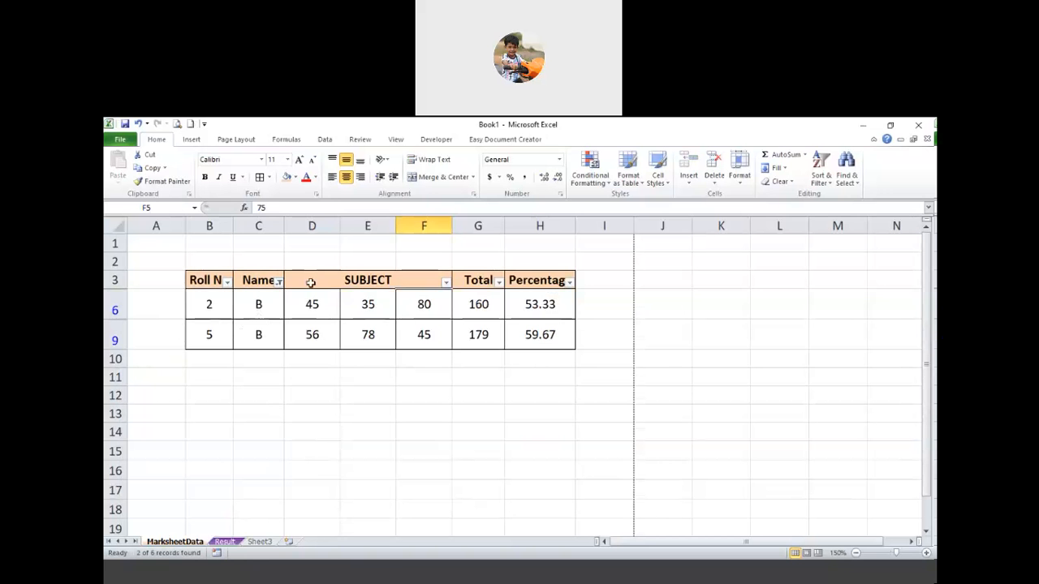
Step: Add A back to the Name column filter alongside B
left_click(278, 282)
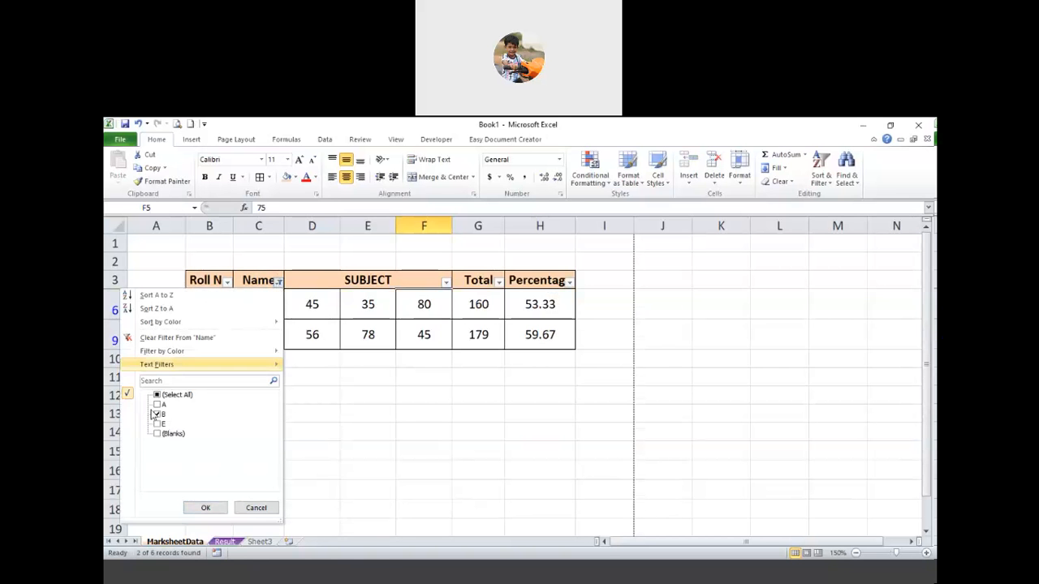
left_click(158, 404)
left_click(204, 508)
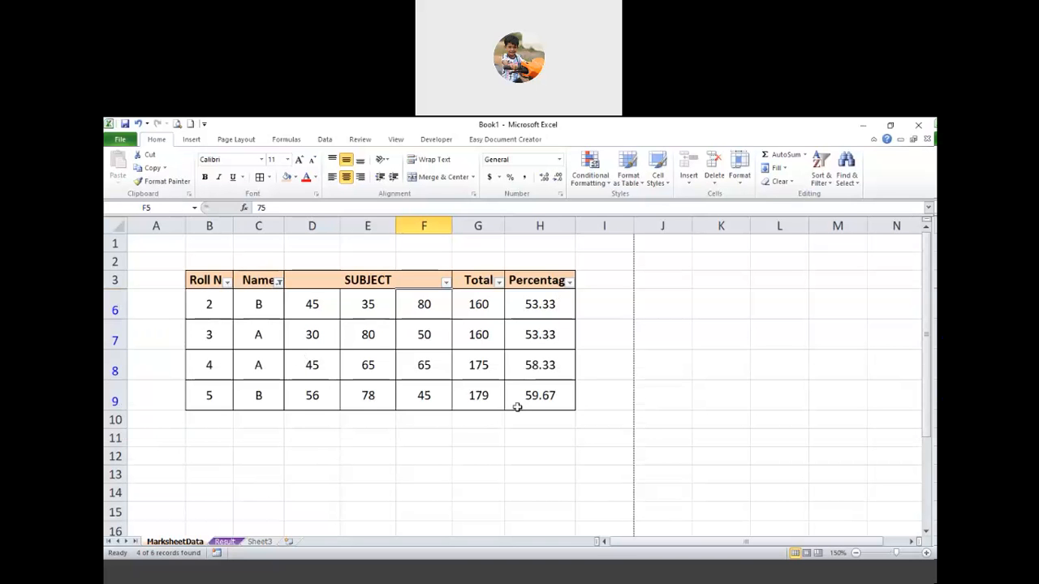
Step: Review the Total column's filter values and reapply the current filter to the marksheet
left_click(500, 286)
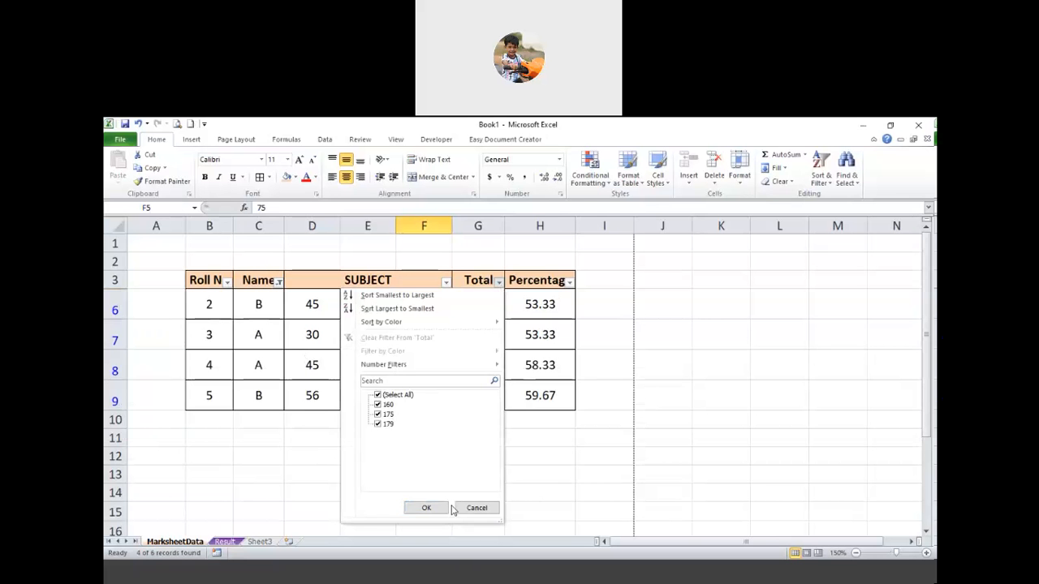
left_click(478, 508)
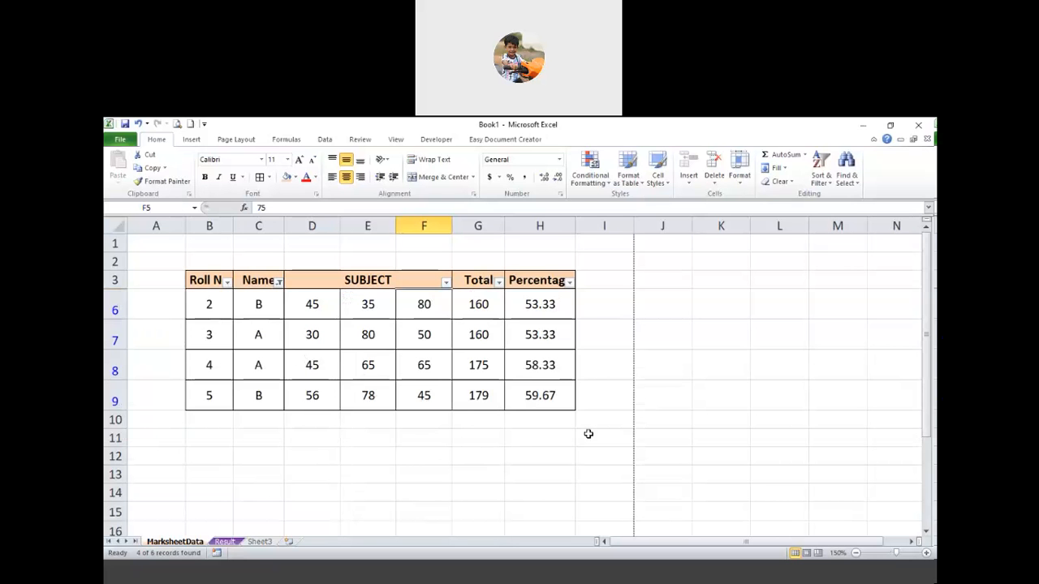
left_click(475, 396)
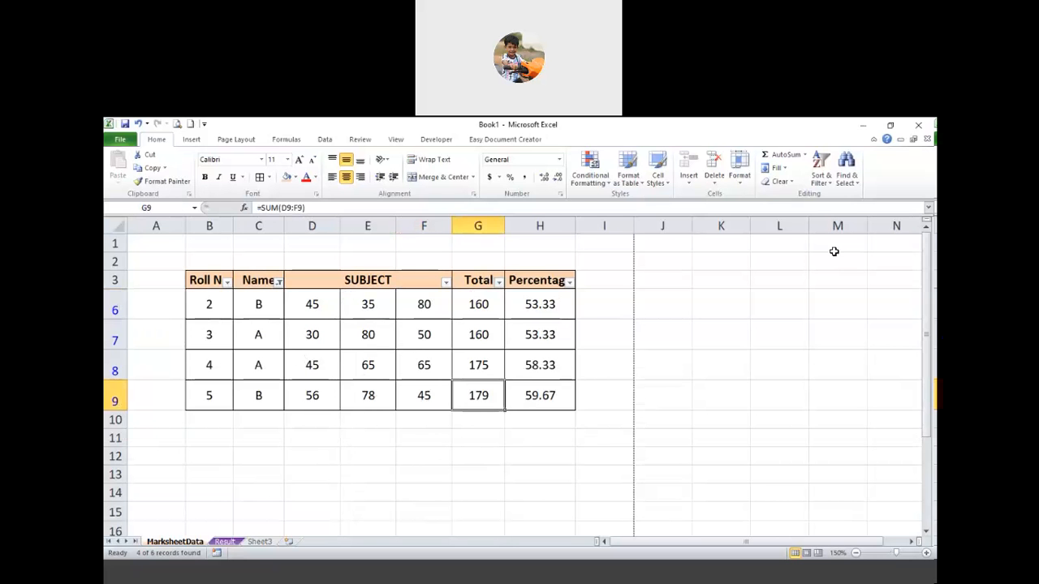
left_click(820, 183)
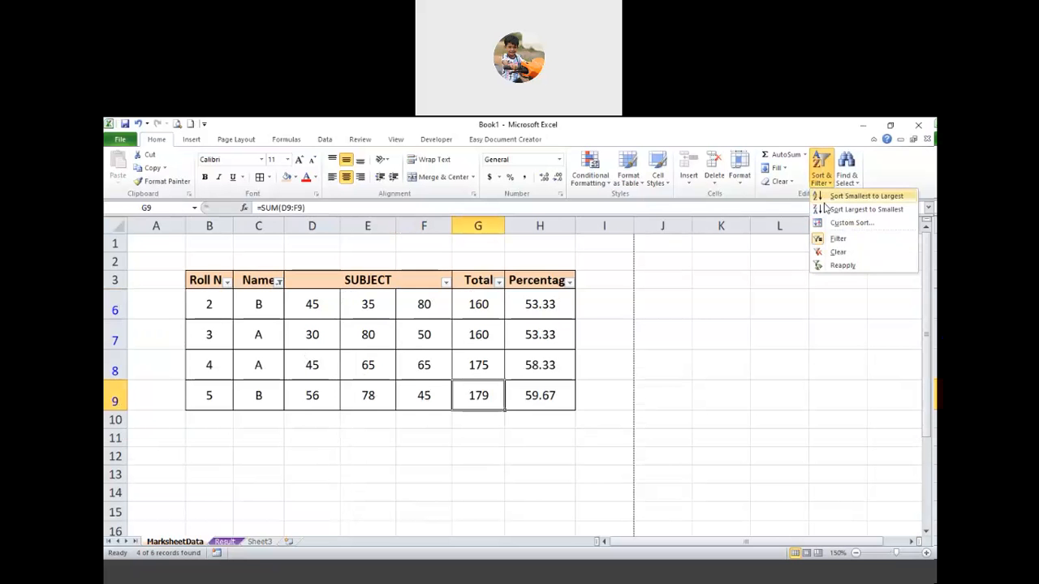
key("Escape")
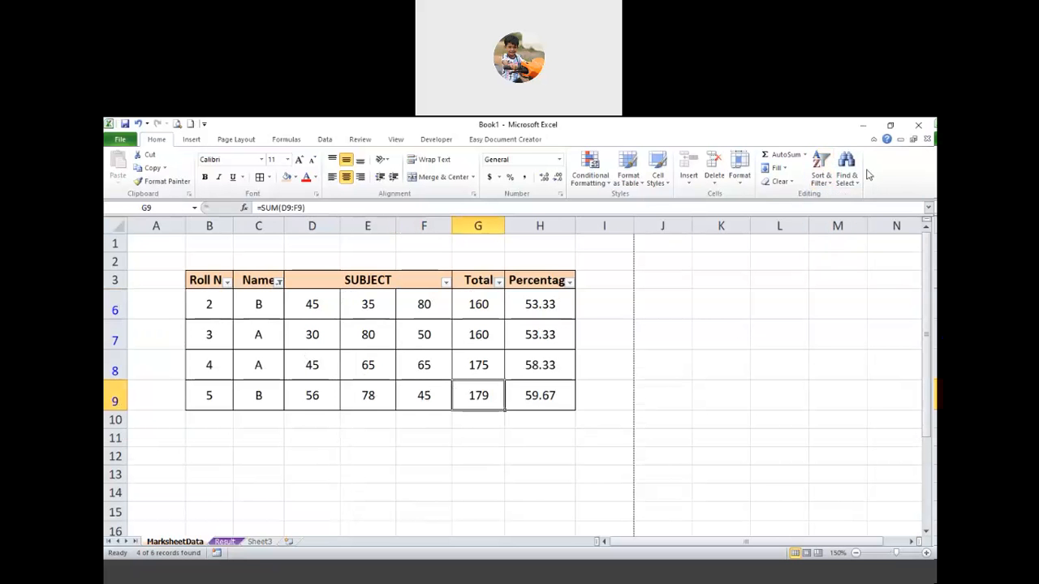
left_click(822, 179)
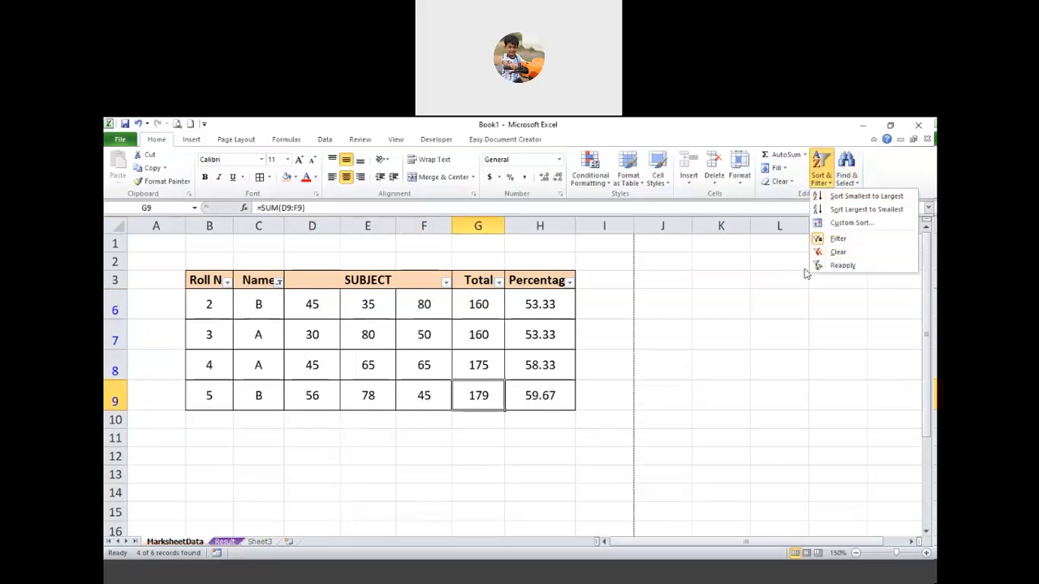
left_click(835, 266)
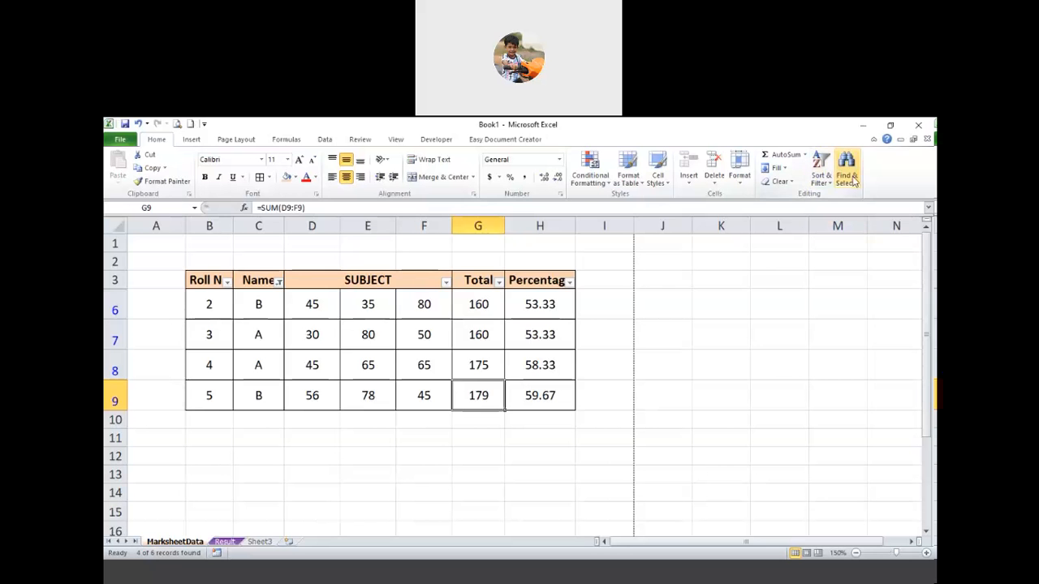
Step: Search the sheet for all occurrences of NAME with Find, starting from cell G11
left_click(504, 436)
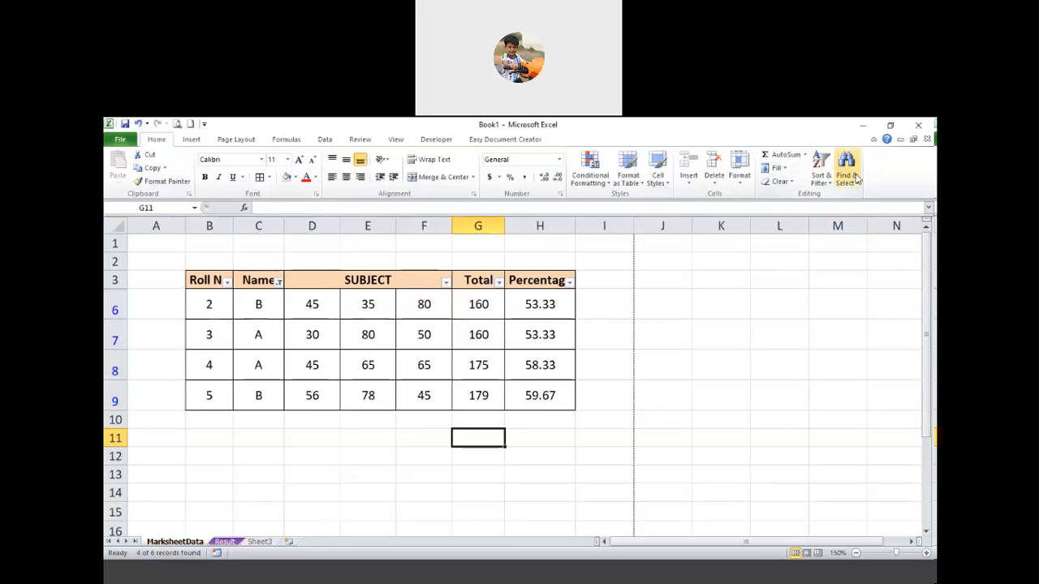
left_click(847, 174)
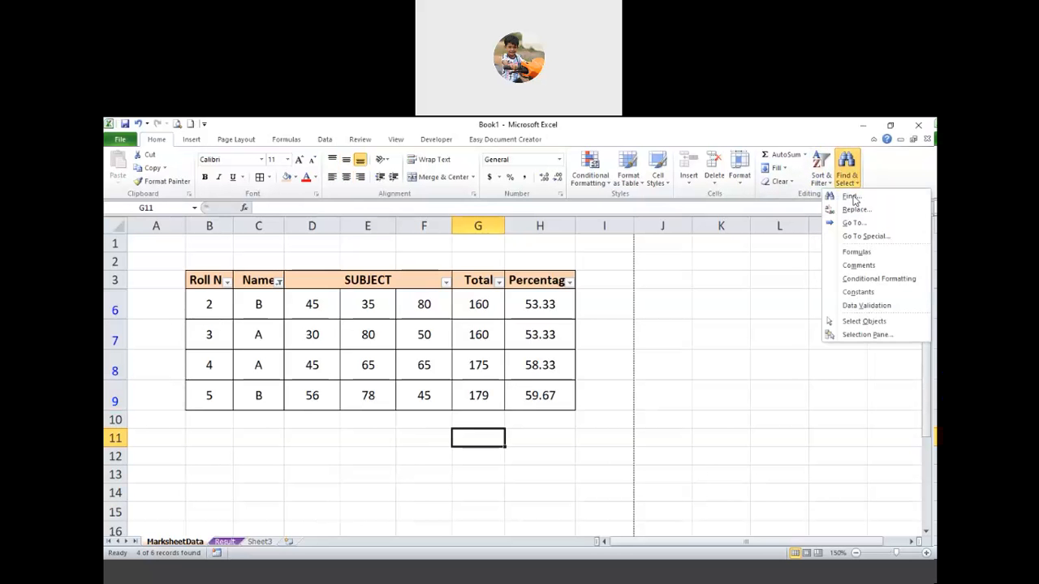
left_click(851, 196)
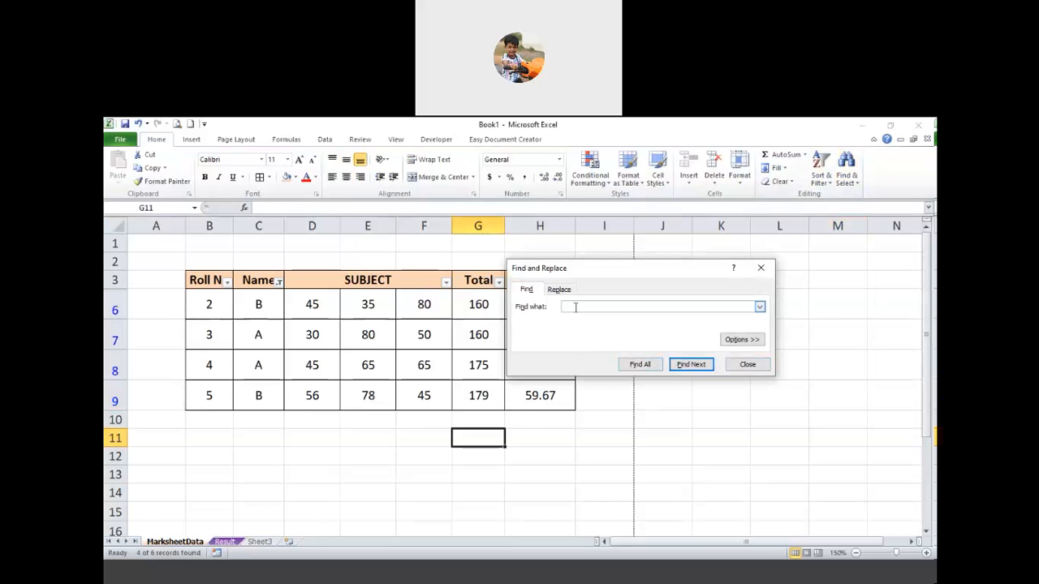
type("G30")
left_click(639, 364)
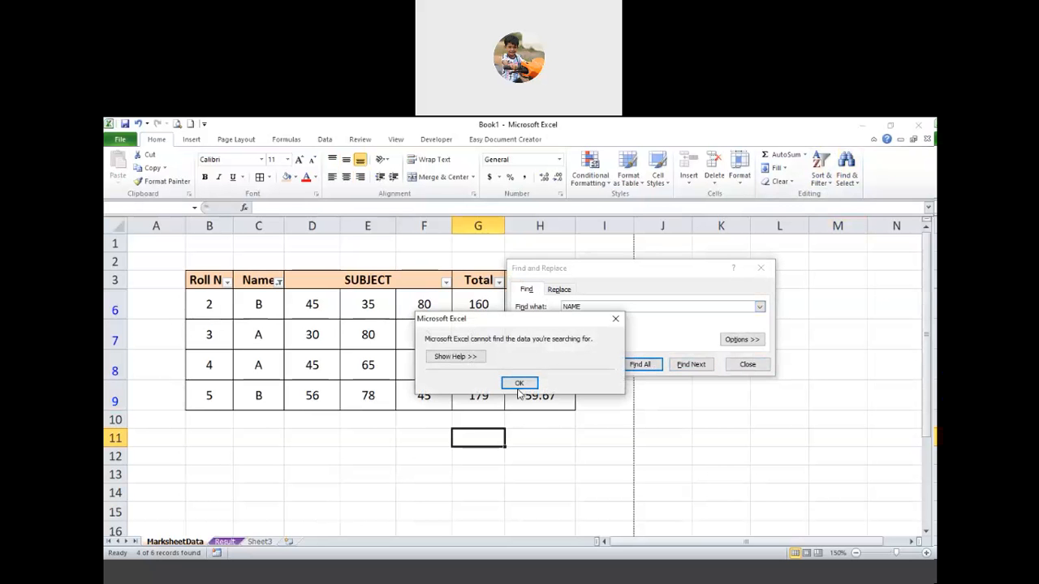
Step: Close the NAME search and remove the filter from the marksheet
left_click(519, 384)
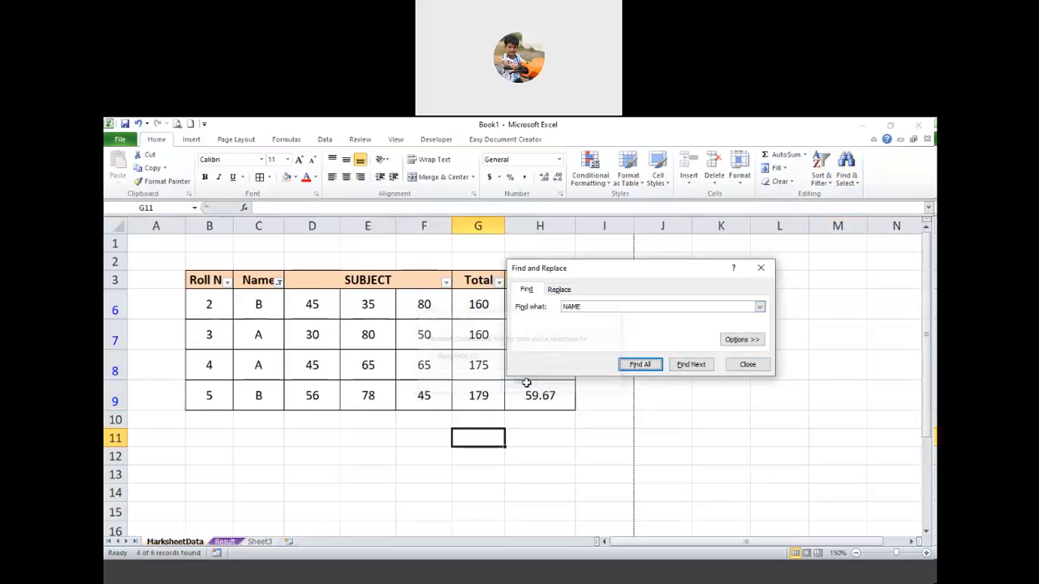
left_click(745, 366)
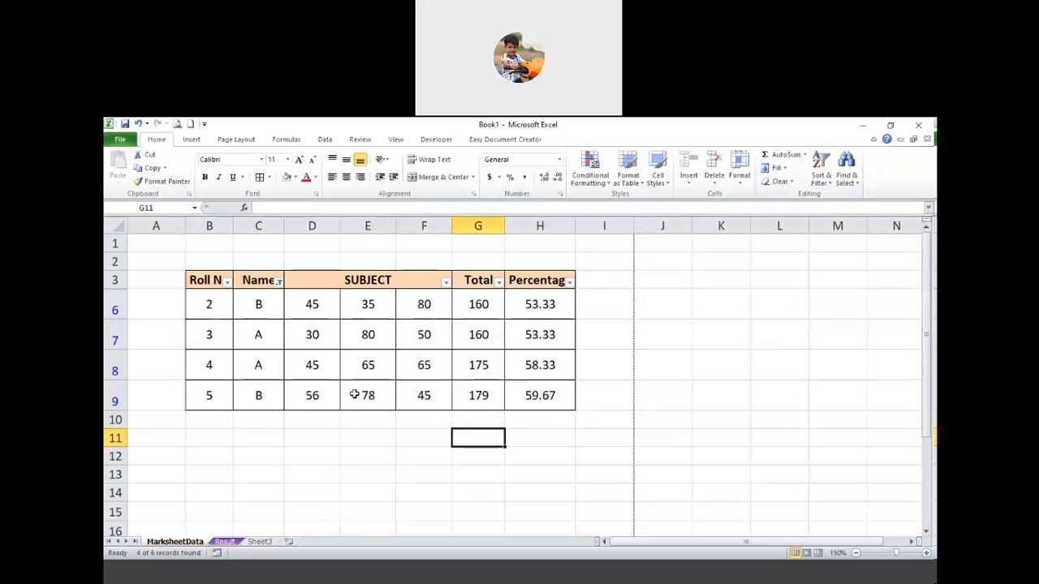
left_click(819, 180)
left_click(851, 242)
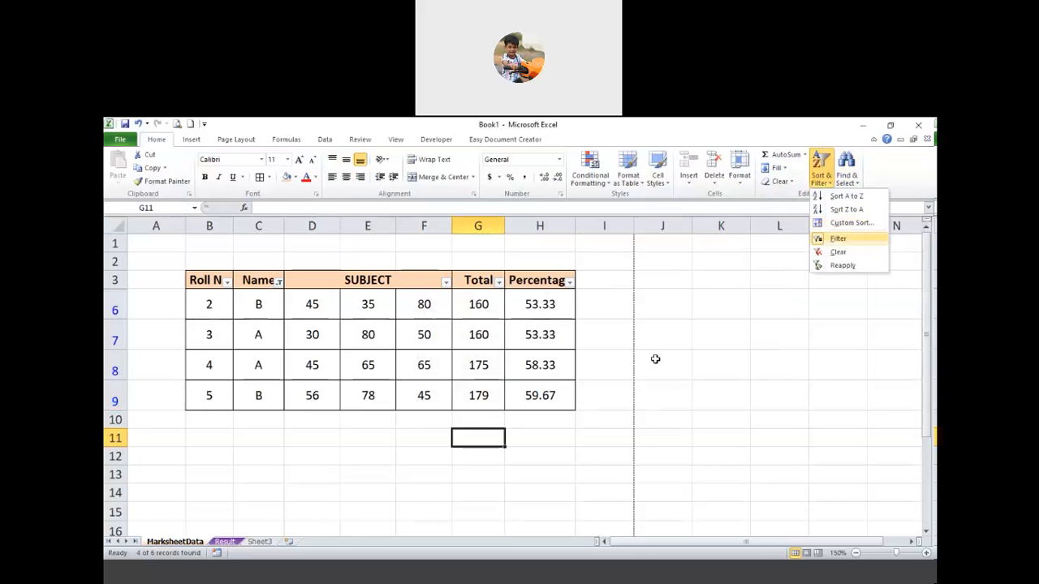
left_click(820, 181)
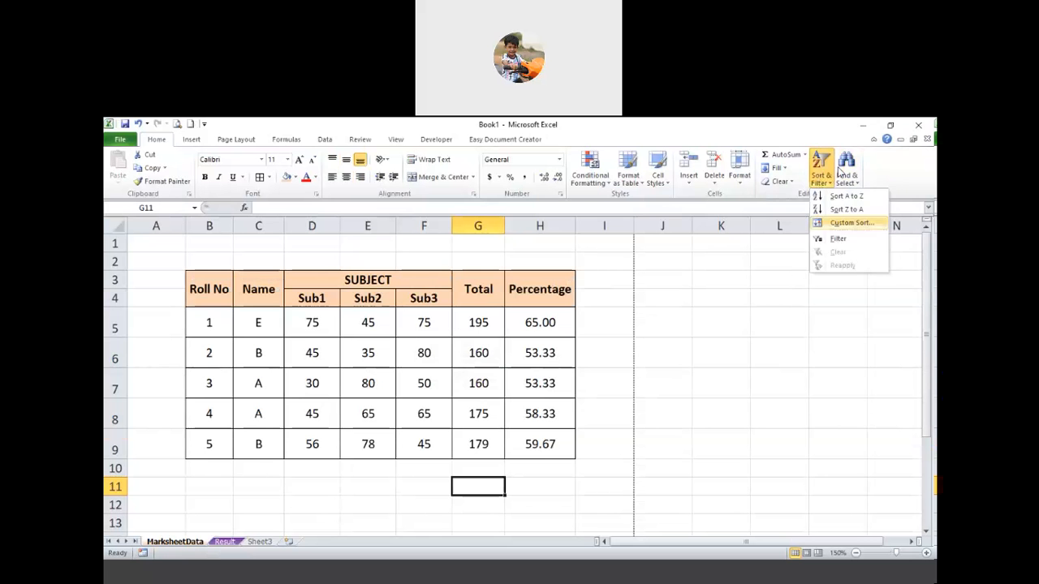
Step: Search the marksheet for all occurrences of Name with Find
left_click(847, 172)
left_click(847, 172)
left_click(847, 172)
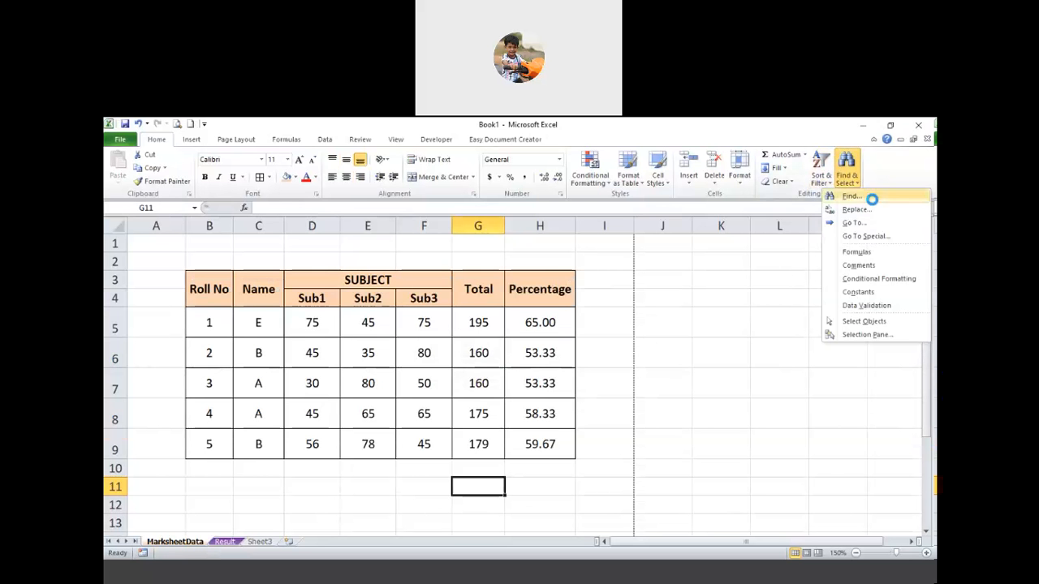
left_click(872, 198)
key("BackSpace")
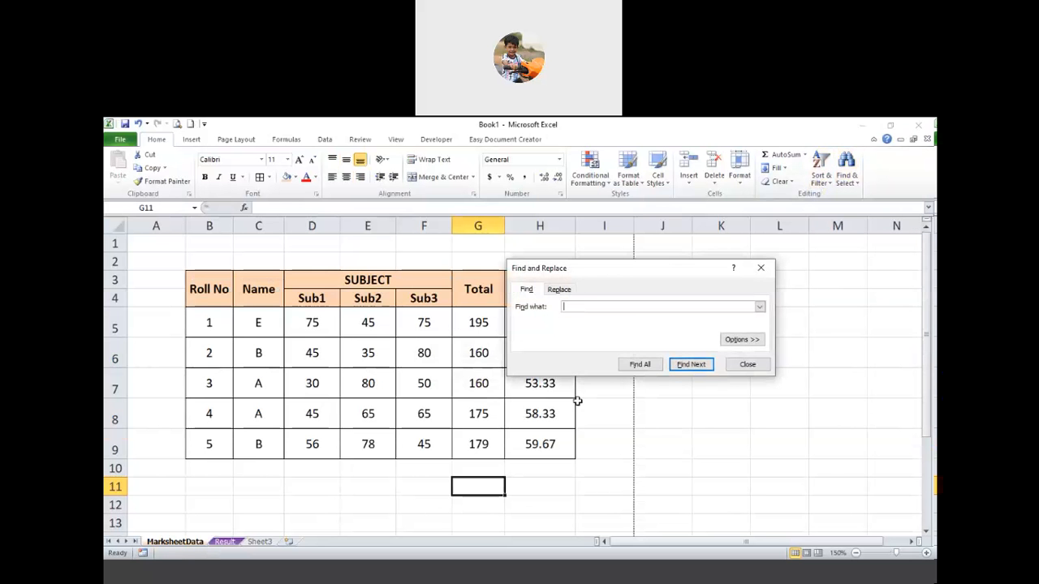
type("Name")
left_click(640, 365)
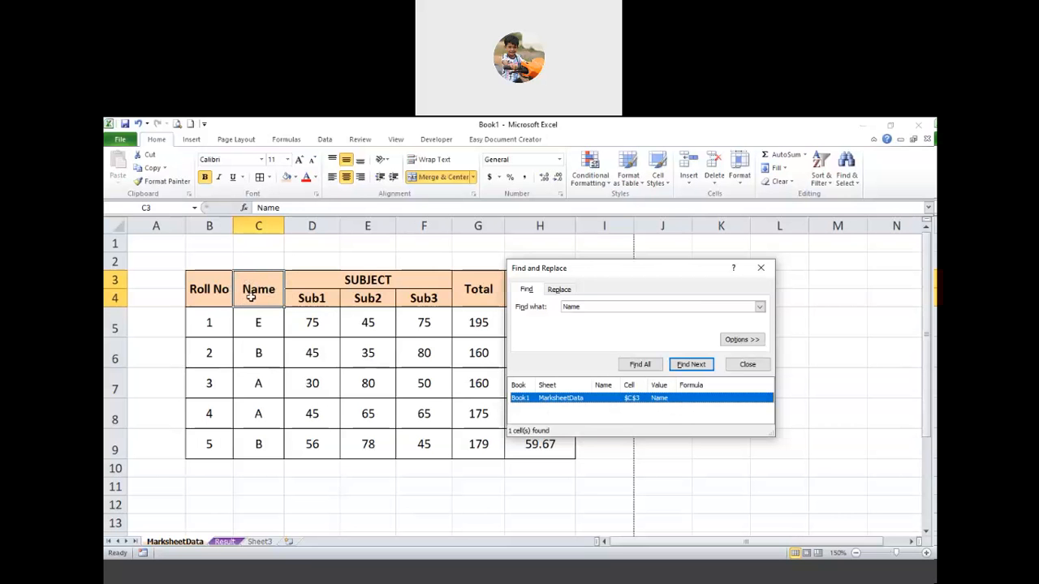
Step: Change the search text to Sub1 and find all its occurrences
left_click(586, 306)
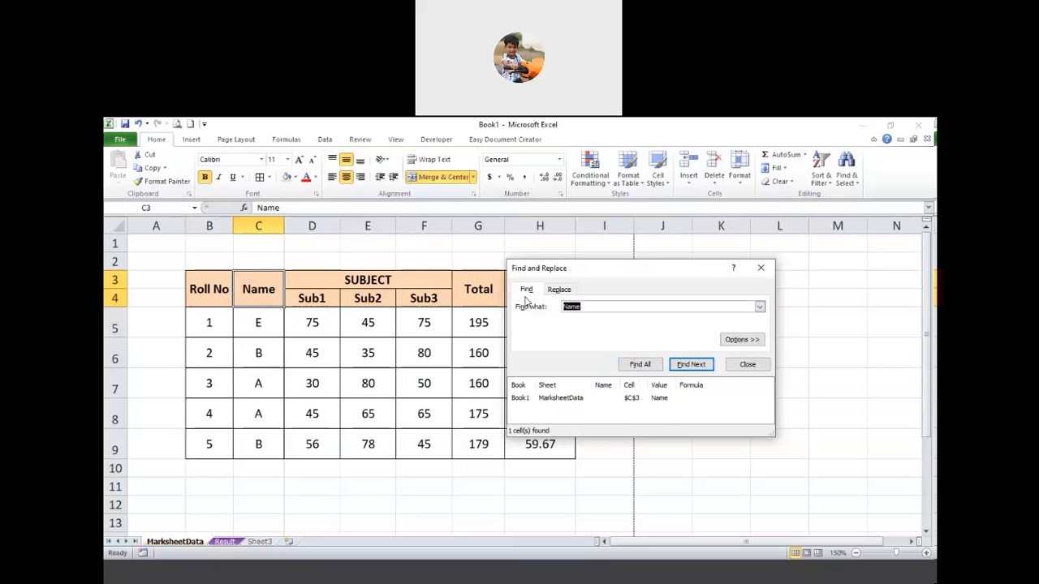
type("su")
left_click(649, 366)
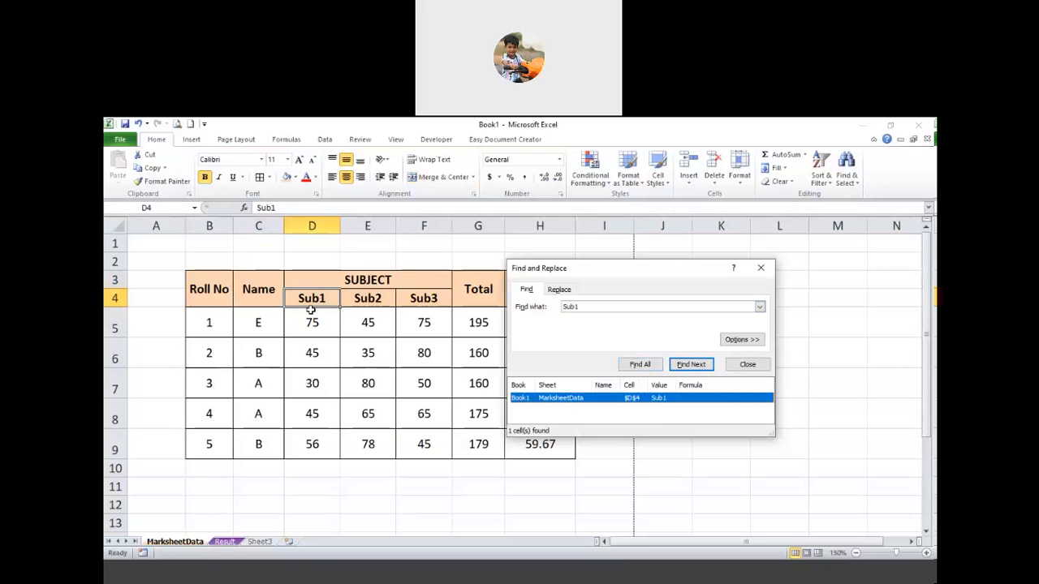
Step: Replace Sub1 with Subject1 in heading cell D4 and close Find and Replace
left_click(559, 289)
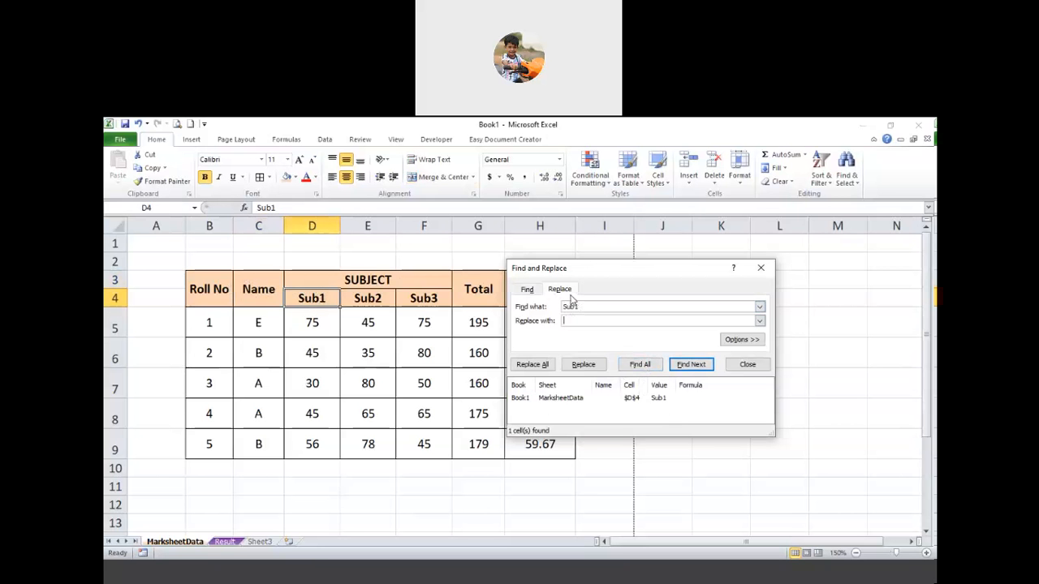
left_click(582, 323)
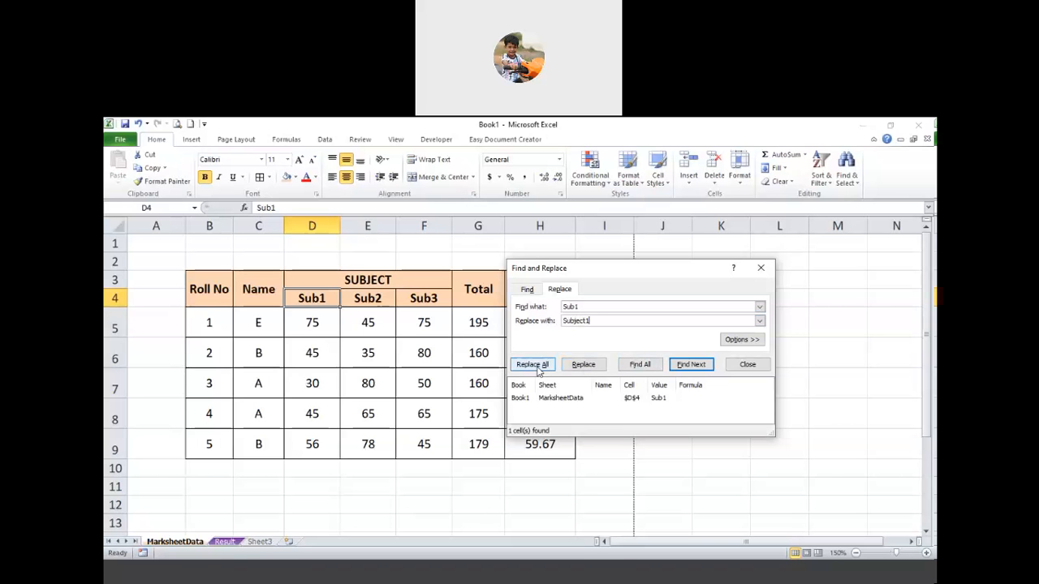
double_click(558, 307)
left_click(569, 321)
double_click(569, 320)
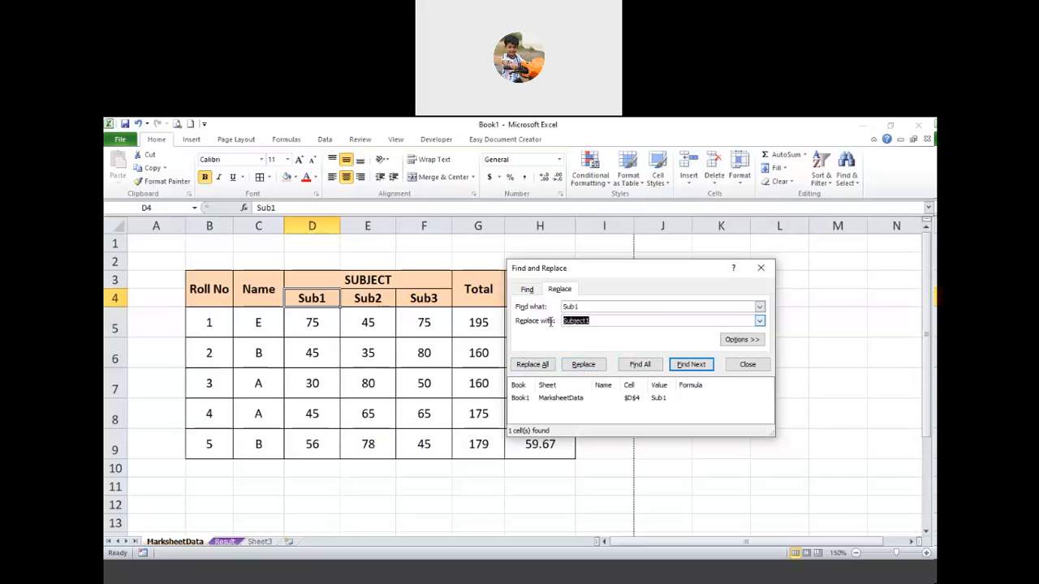
left_click(590, 367)
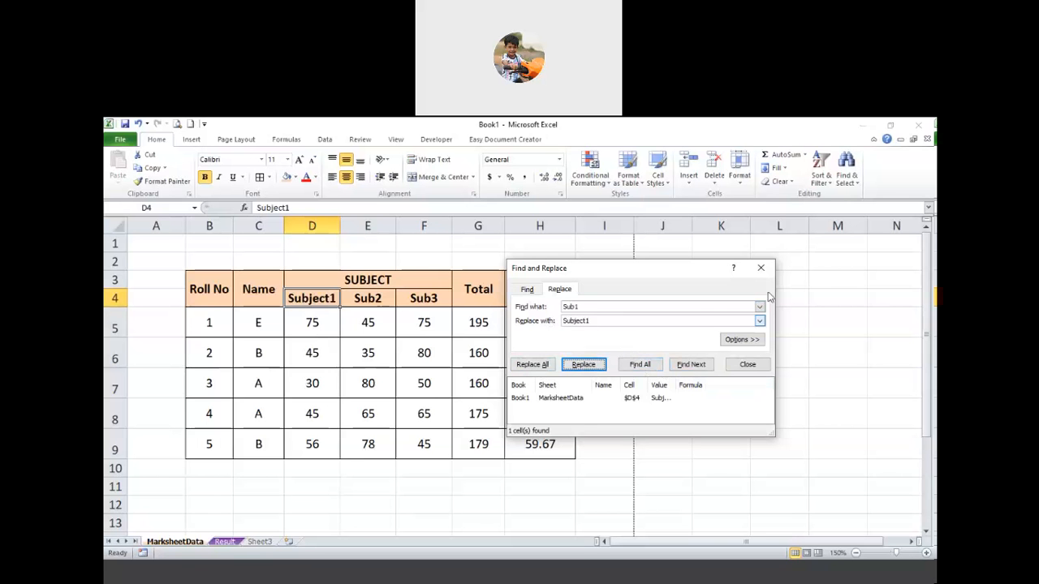
left_click(746, 364)
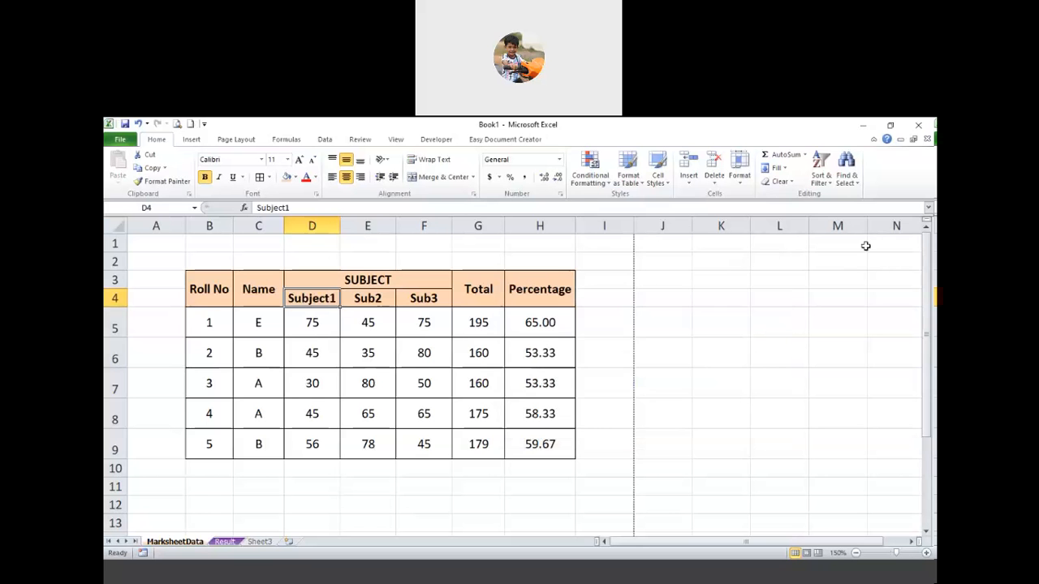
Step: Examine the Go To dialog and close it without entering a reference
left_click(846, 169)
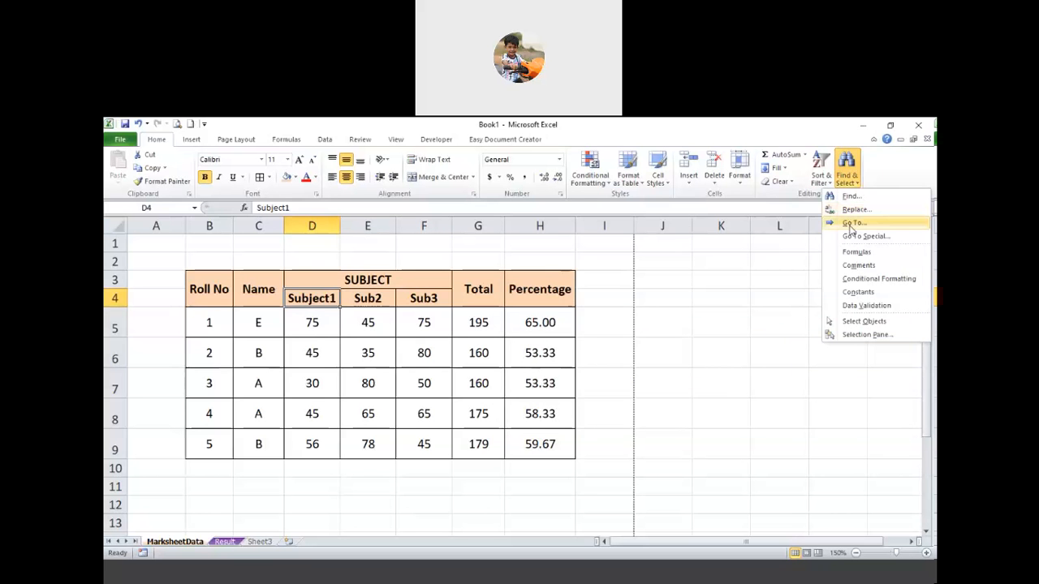
left_click(852, 223)
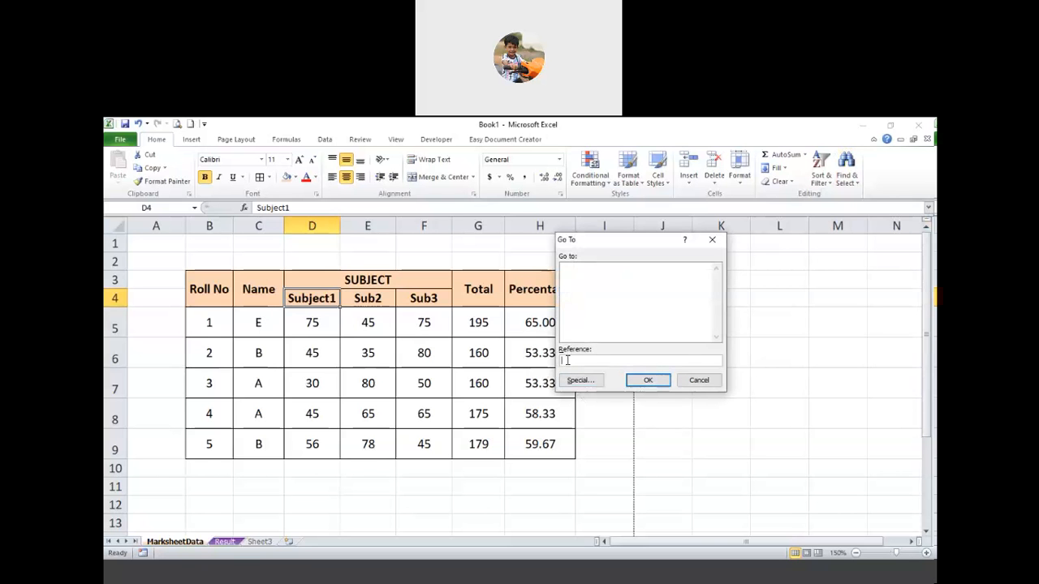
left_click(696, 381)
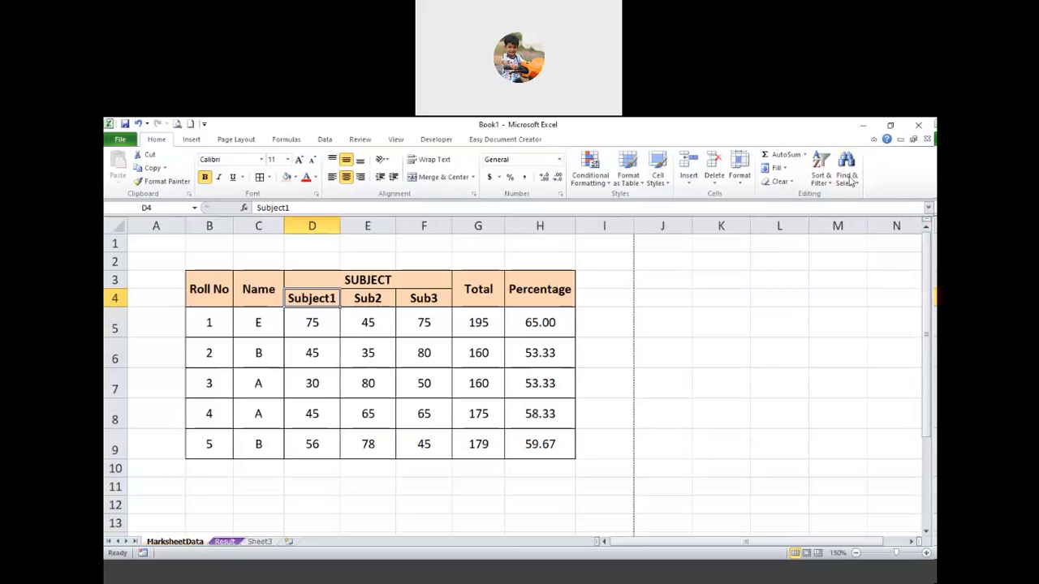
Step: Select all cells containing formulas in the marksheet, and try to select cells with comments
left_click(846, 179)
left_click(866, 254)
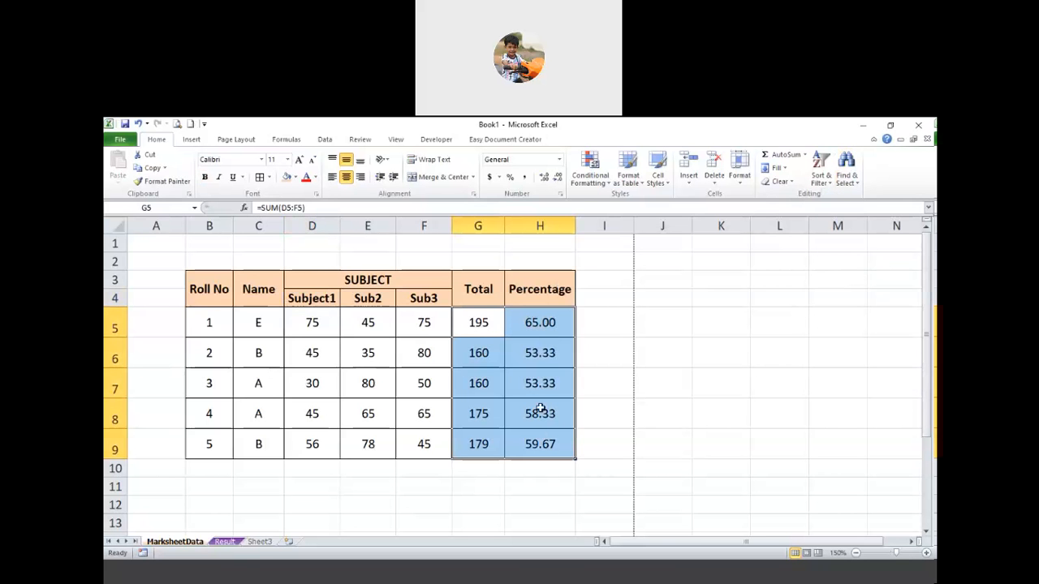
left_click(844, 179)
left_click(876, 266)
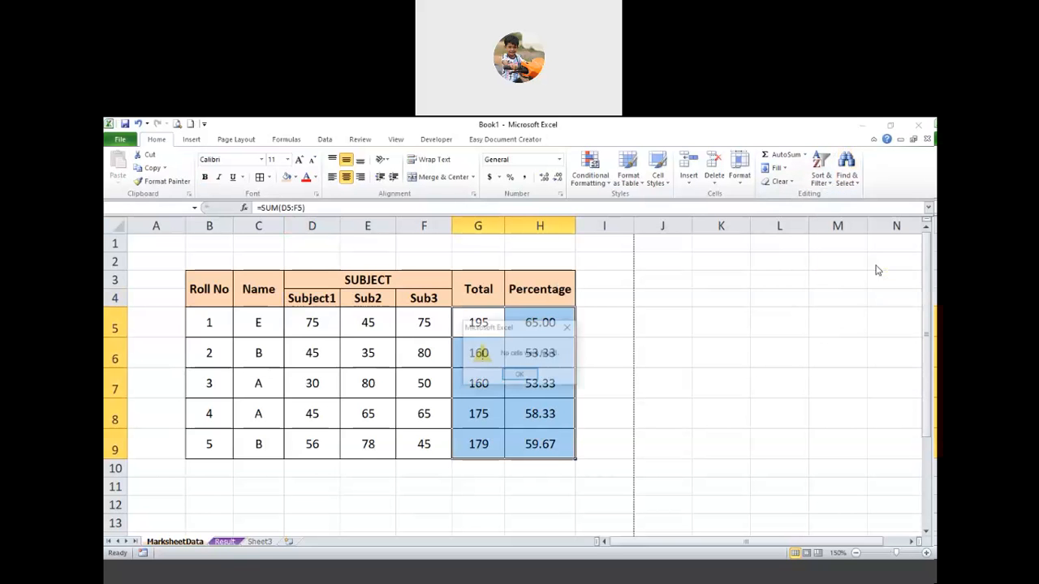
left_click(569, 328)
Step: Try to select the cells with conditional formatting and those containing constants
left_click(847, 177)
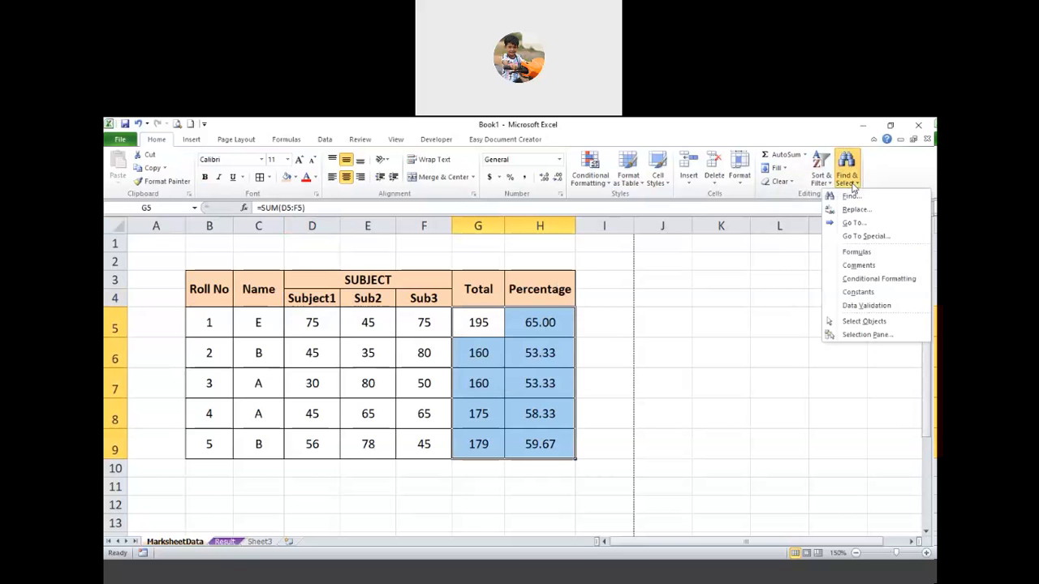
left_click(898, 280)
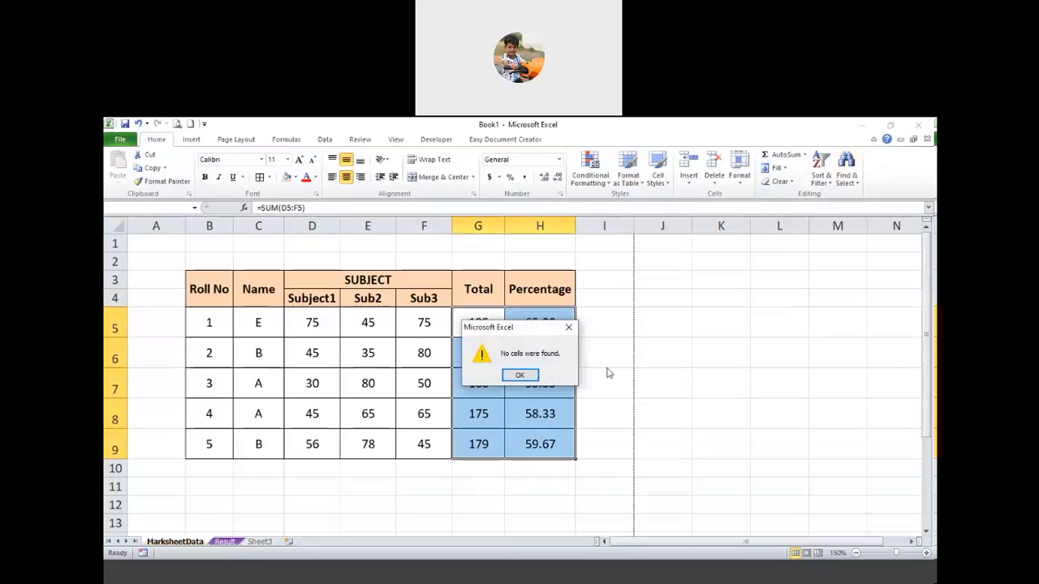
left_click(519, 376)
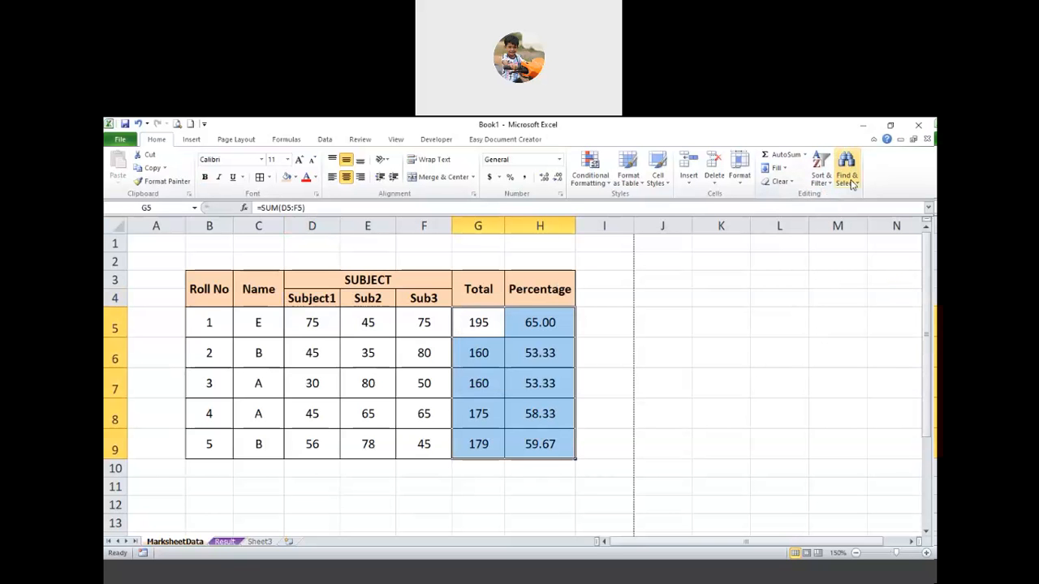
left_click(848, 176)
left_click(860, 292)
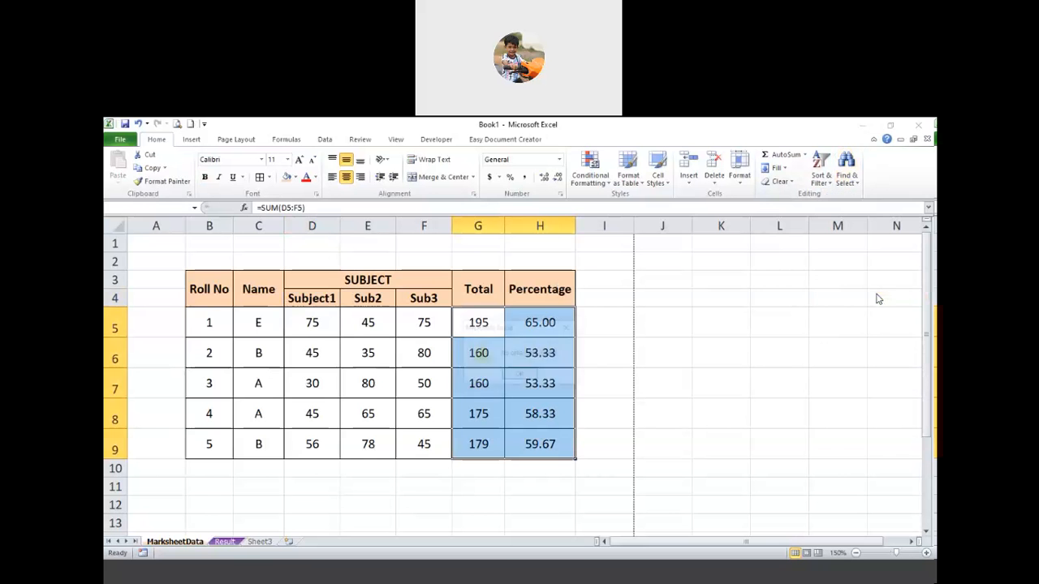
key("Return")
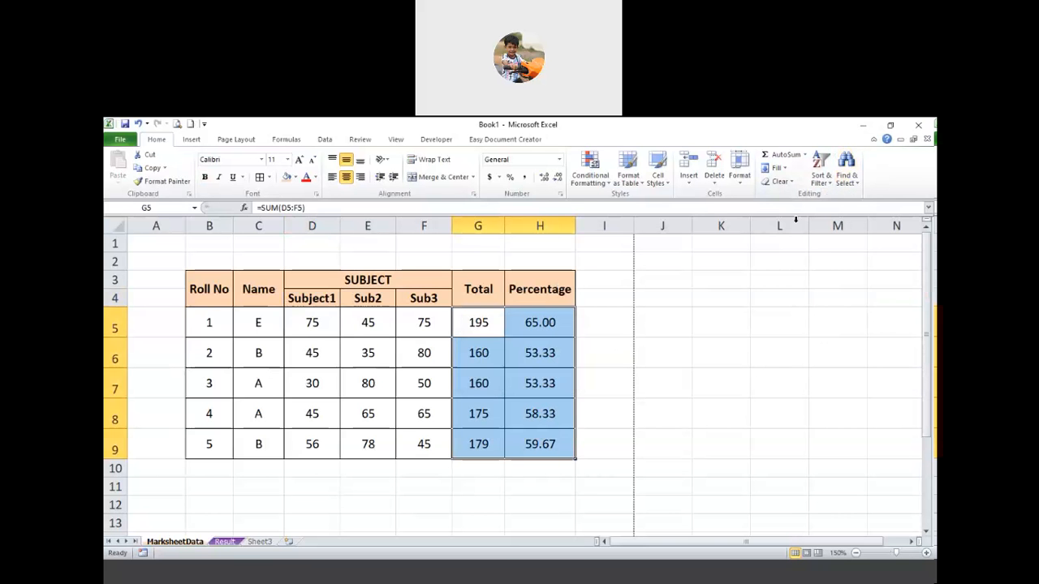
Step: Try to select the cells with data validation, and look at where the Data Validation tool is located
left_click(850, 183)
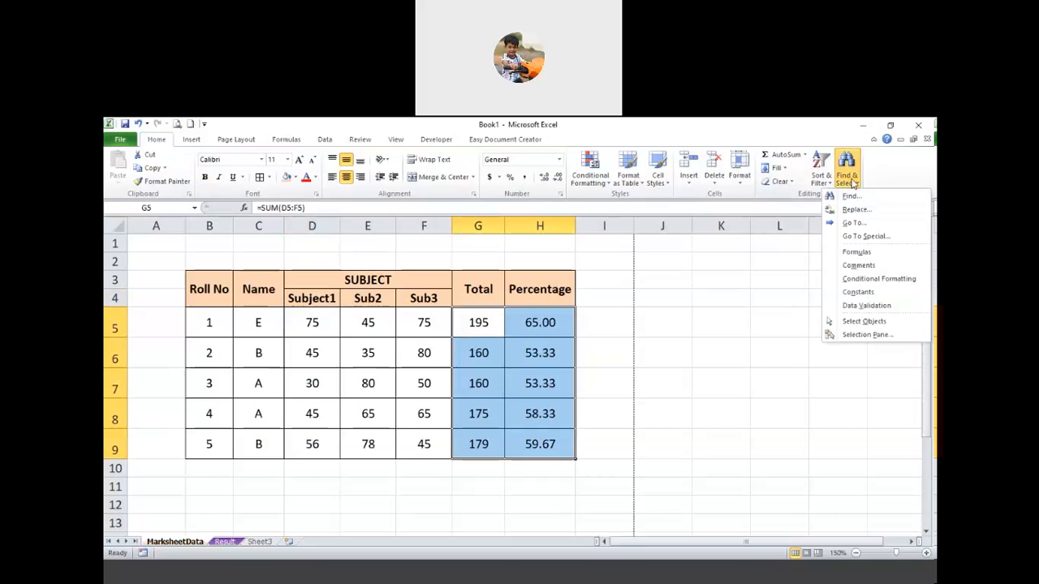
left_click(893, 313)
left_click(521, 376)
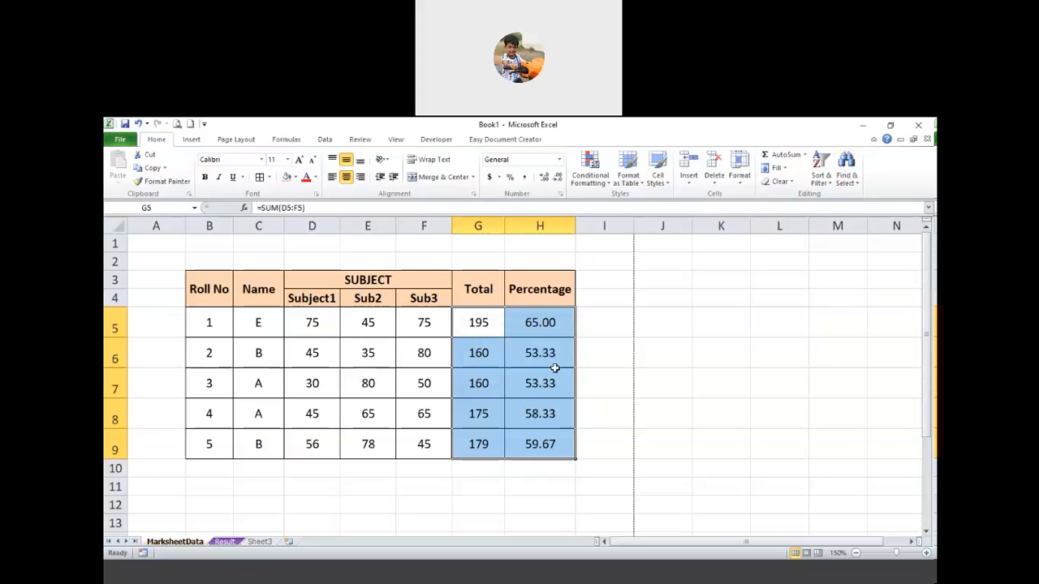
left_click(324, 139)
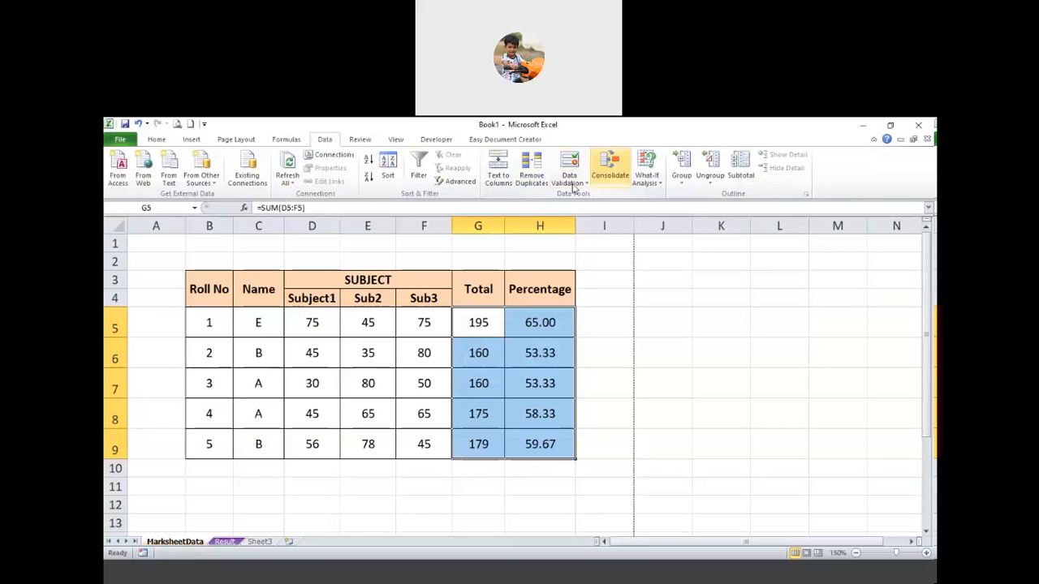
left_click(166, 140)
Step: Switch Select Objects mode on and back off, and deselect the formula cells by selecting cell I5
left_click(854, 182)
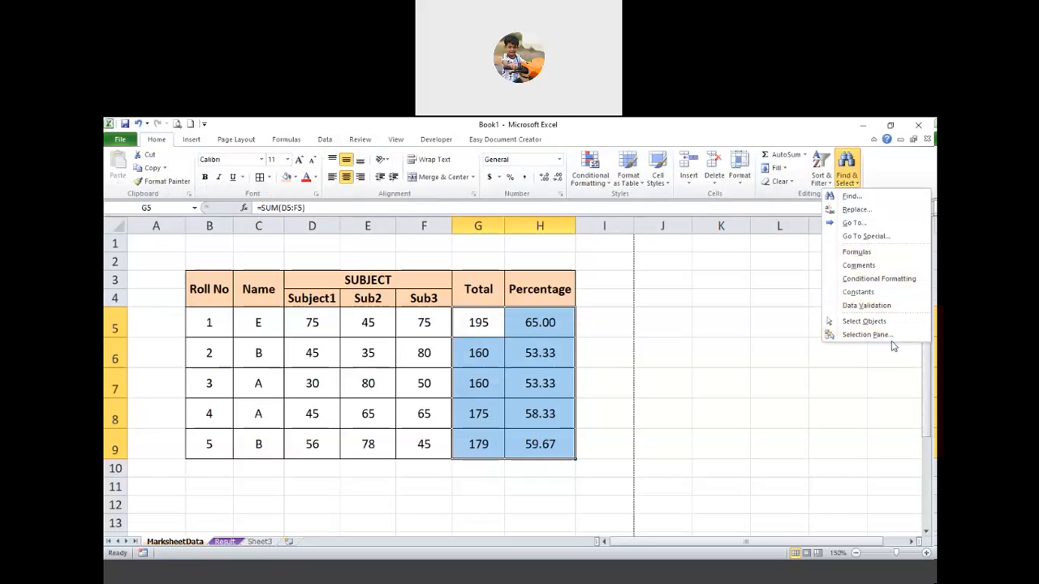
left_click(865, 321)
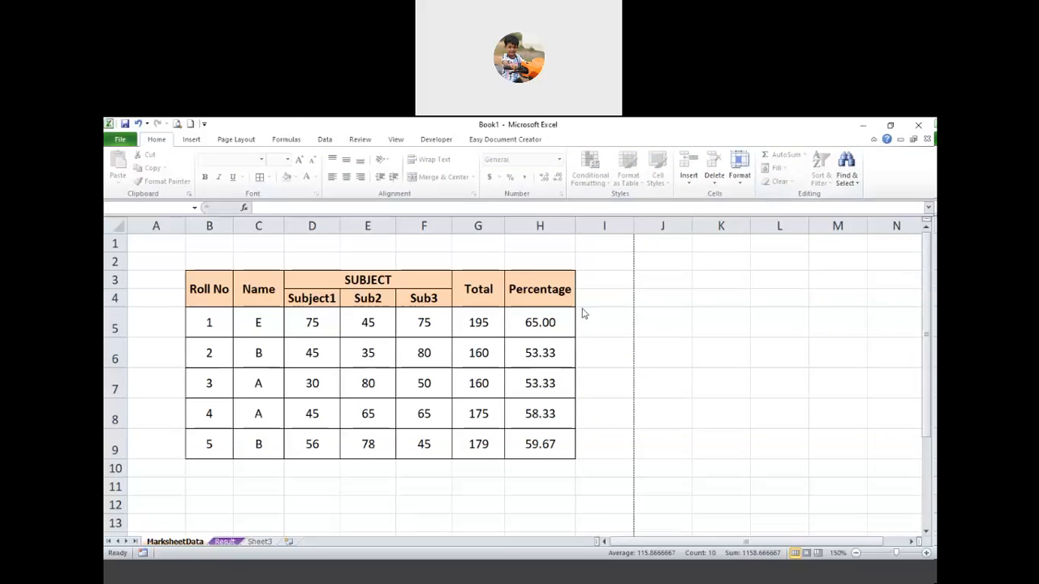
left_click(854, 187)
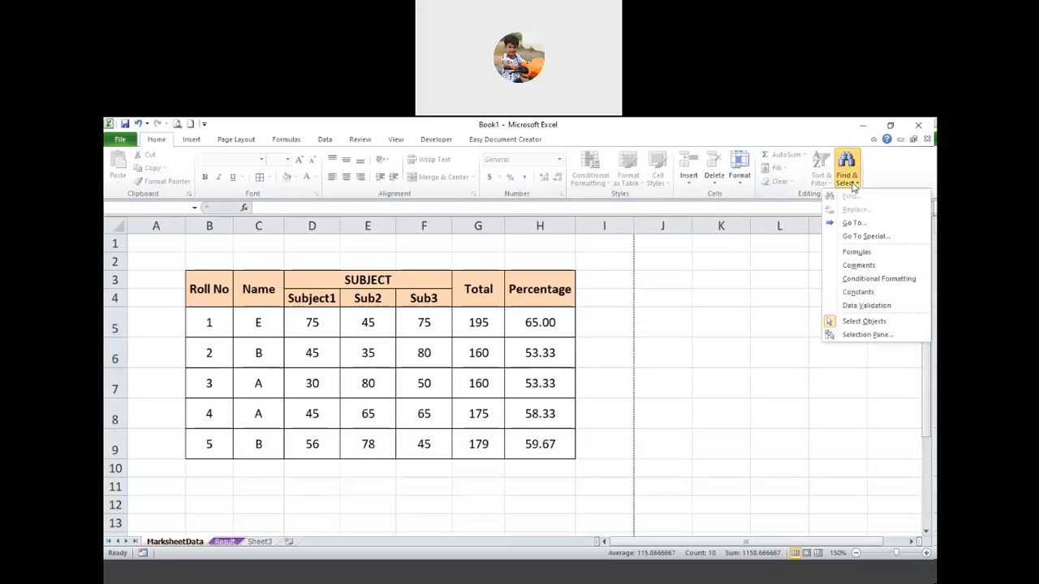
left_click(864, 323)
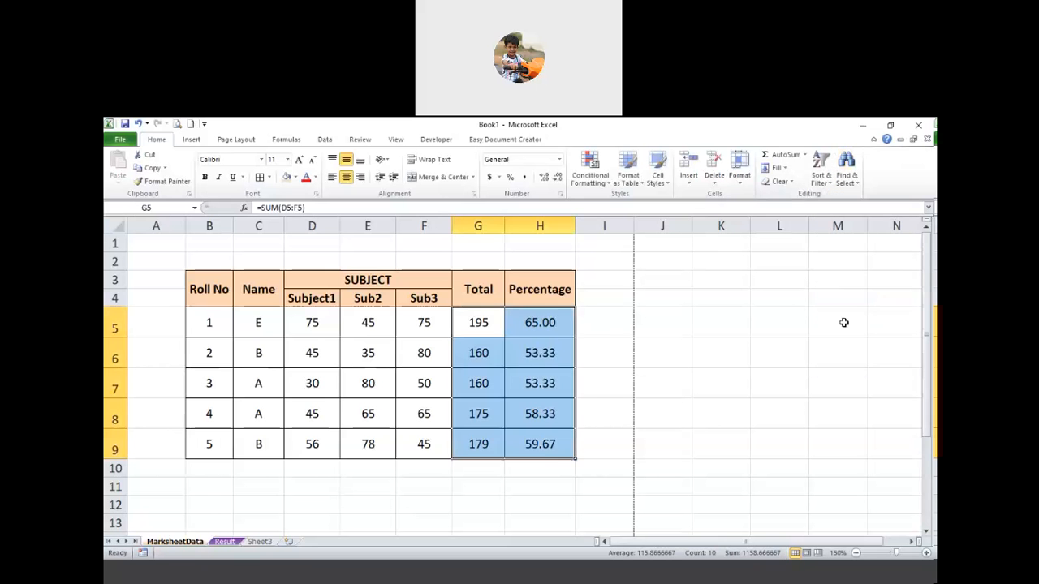
left_click(608, 332)
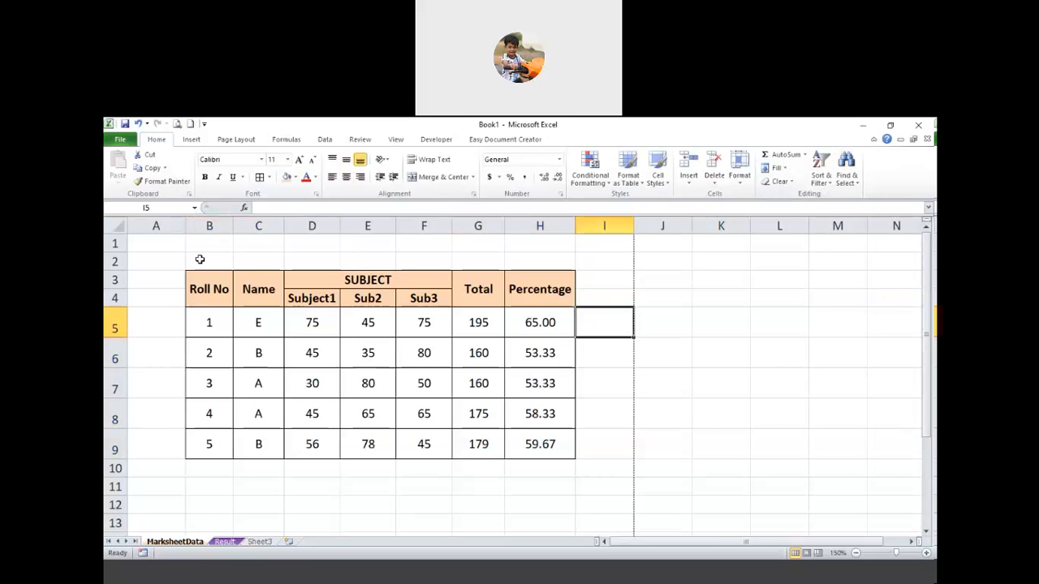
left_click_drag(213, 241, 214, 257)
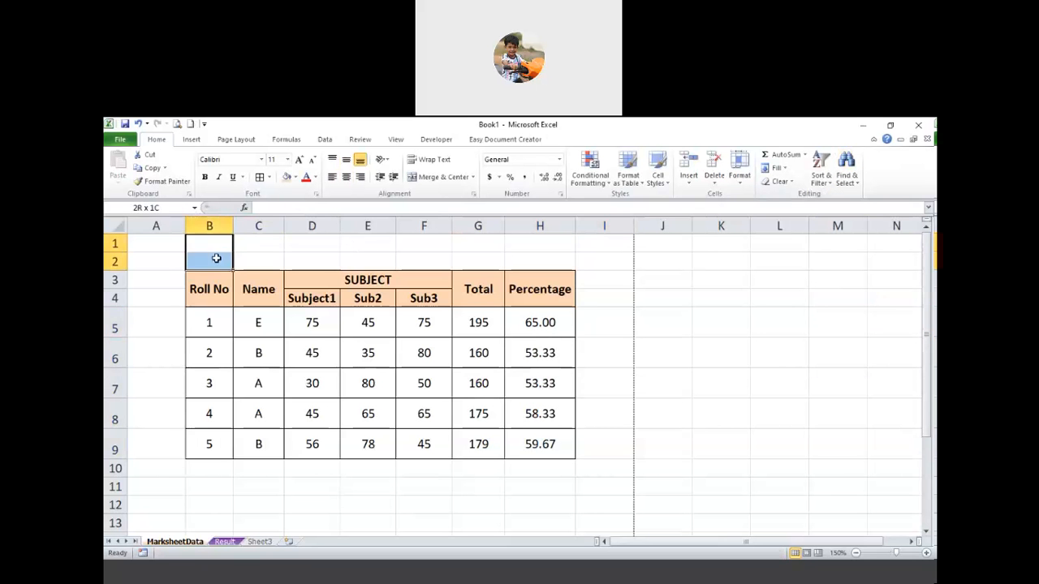
left_click(260, 254)
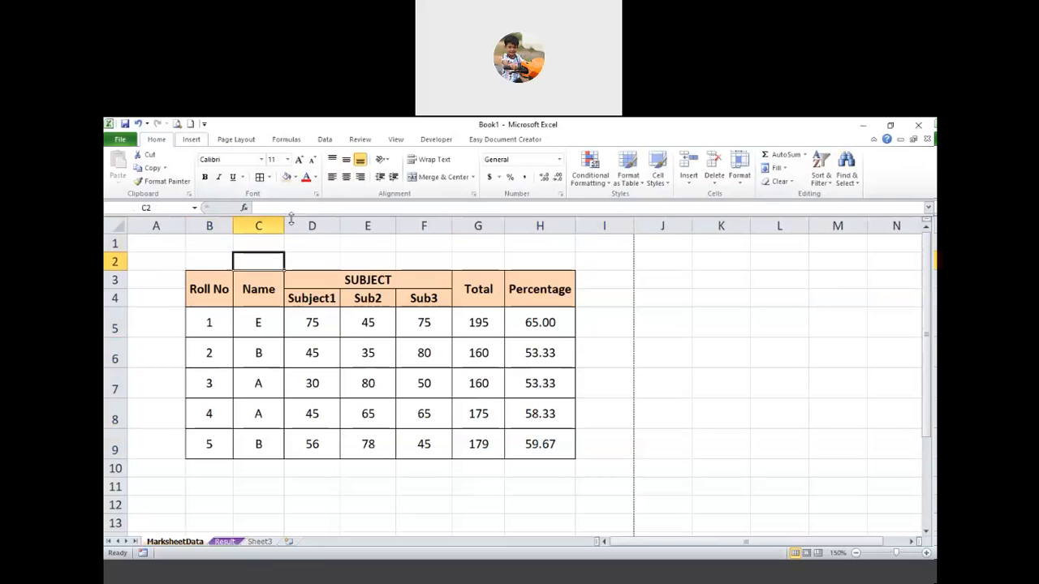
left_click(192, 139)
left_click(192, 164)
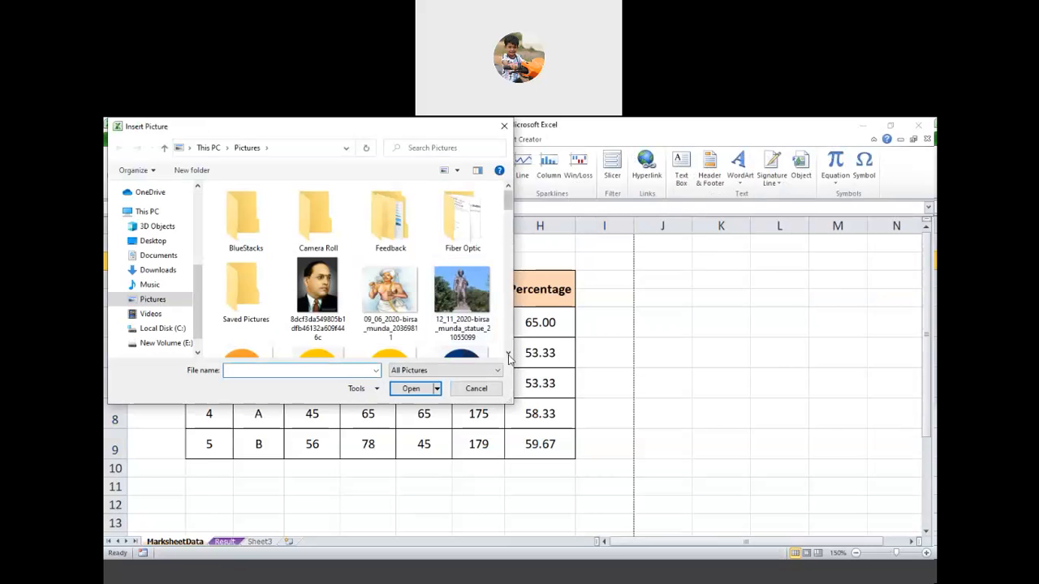
scroll(343, 355, "down", 1)
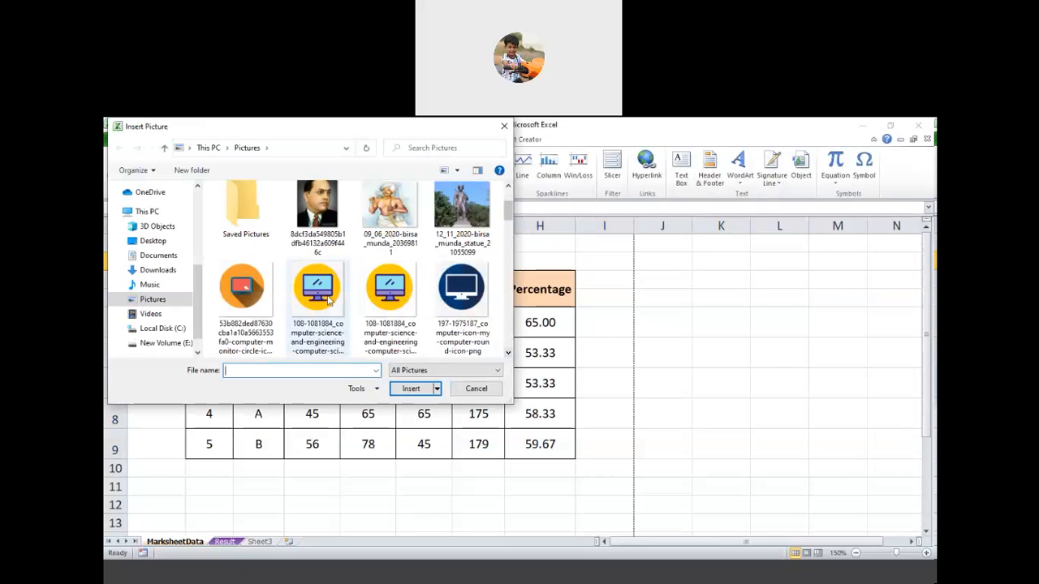
left_click(337, 345)
left_click(421, 393)
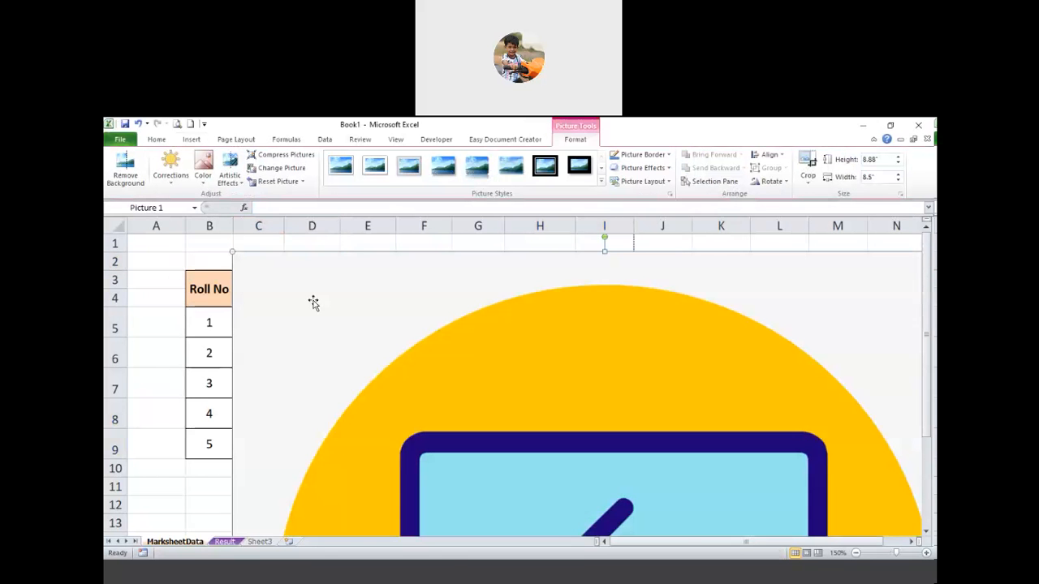
Step: Shrink the inserted picture to about 0.68" high by 0.65" wide and place it over the top of columns B and C
left_click_drag(231, 253, 440, 469)
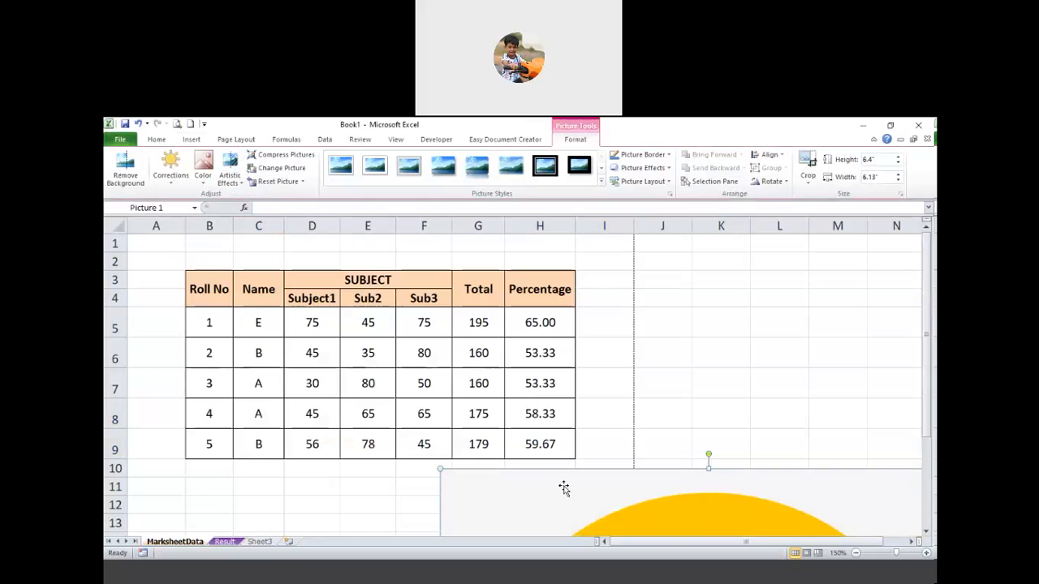
left_click_drag(564, 488, 417, 350)
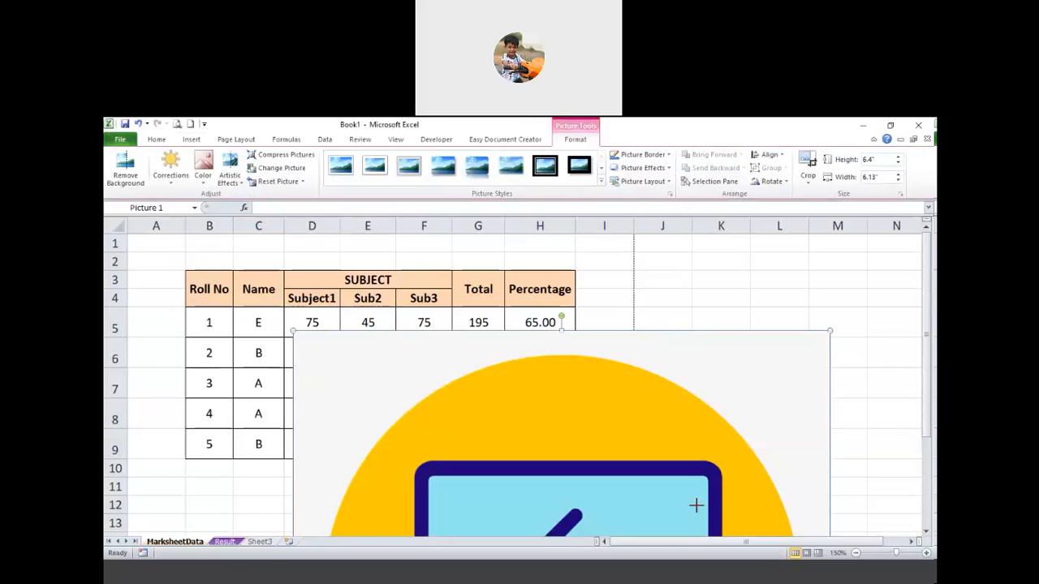
left_click_drag(696, 505, 147, 272)
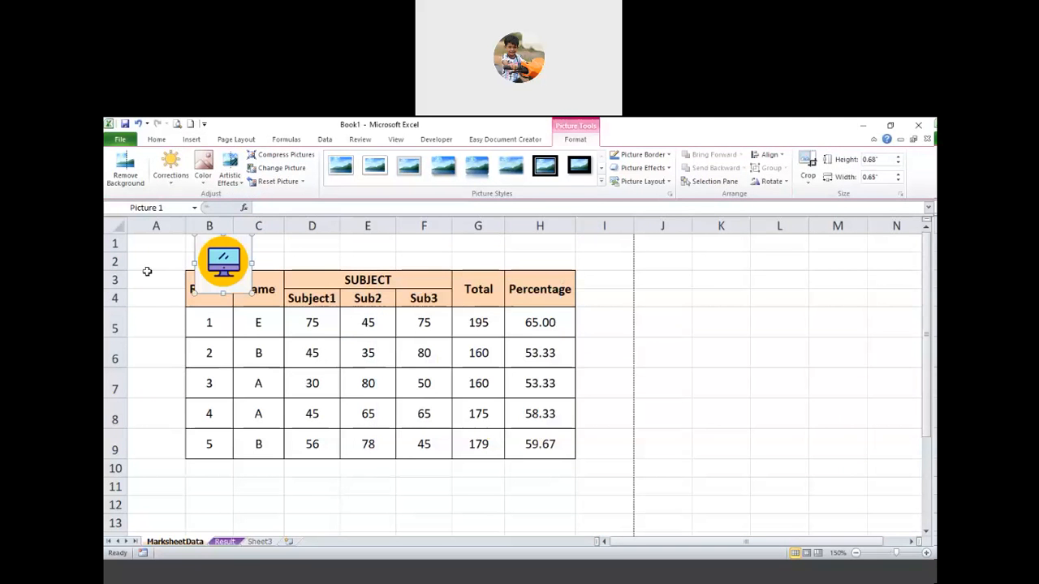
Step: Insert two blank rows above the marksheet header and move the picture into the space above Roll No
key("Escape")
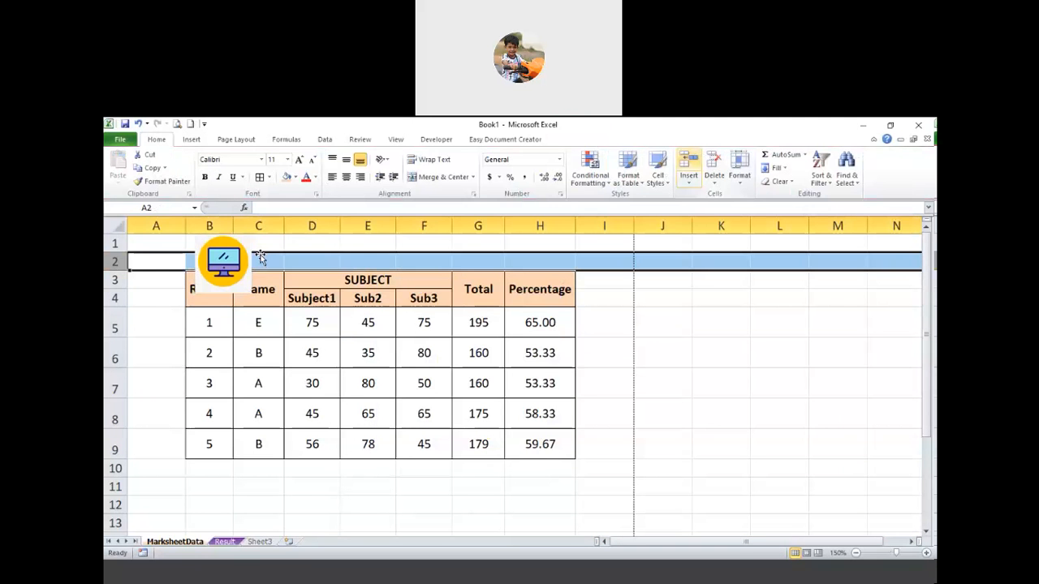
left_click(260, 257)
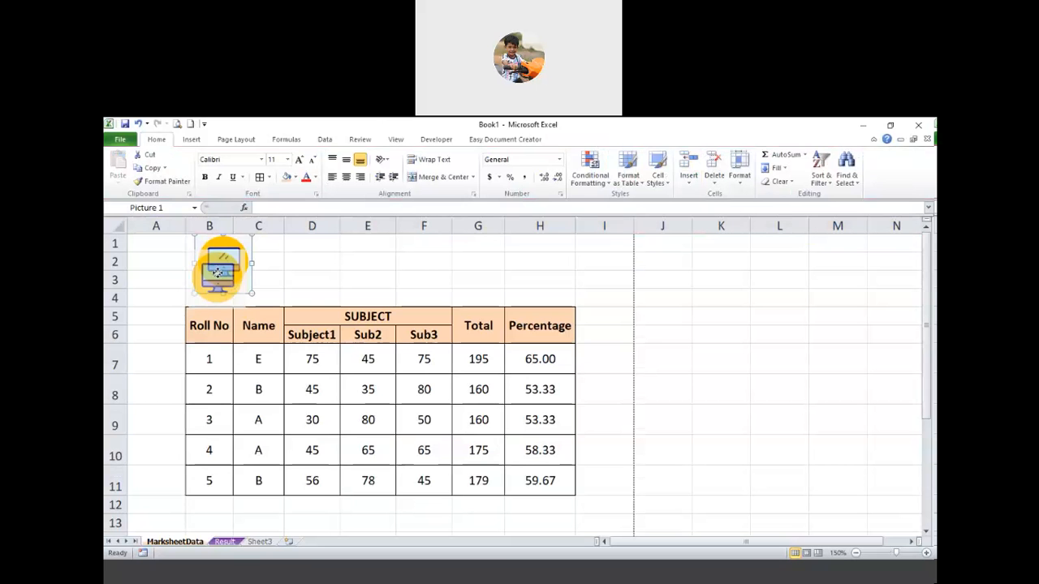
key("Escape")
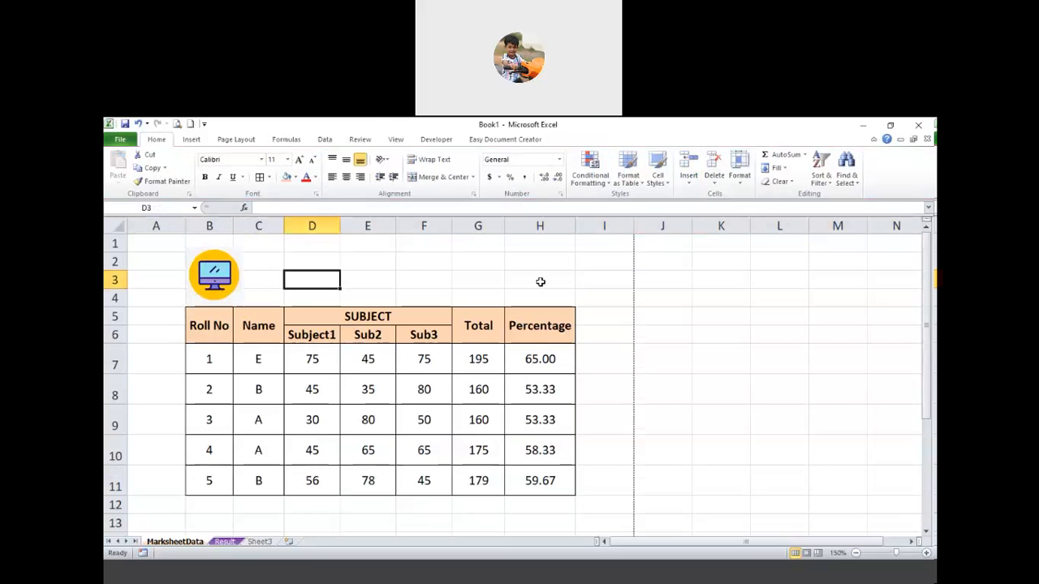
Step: Turn on Select Objects mode, select the computer picture, and turn the mode back off
left_click(846, 170)
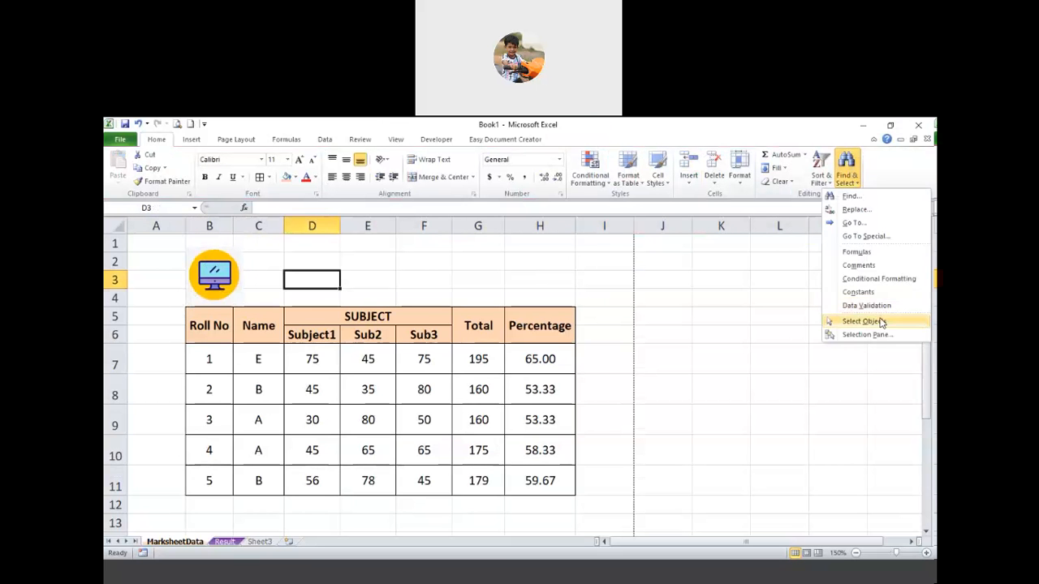
left_click(882, 322)
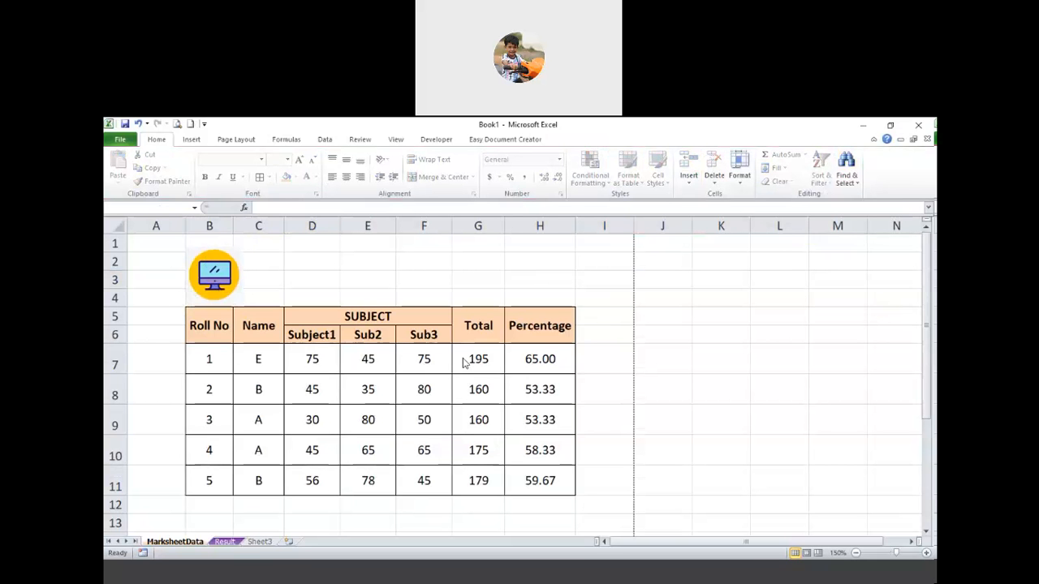
left_click(216, 266)
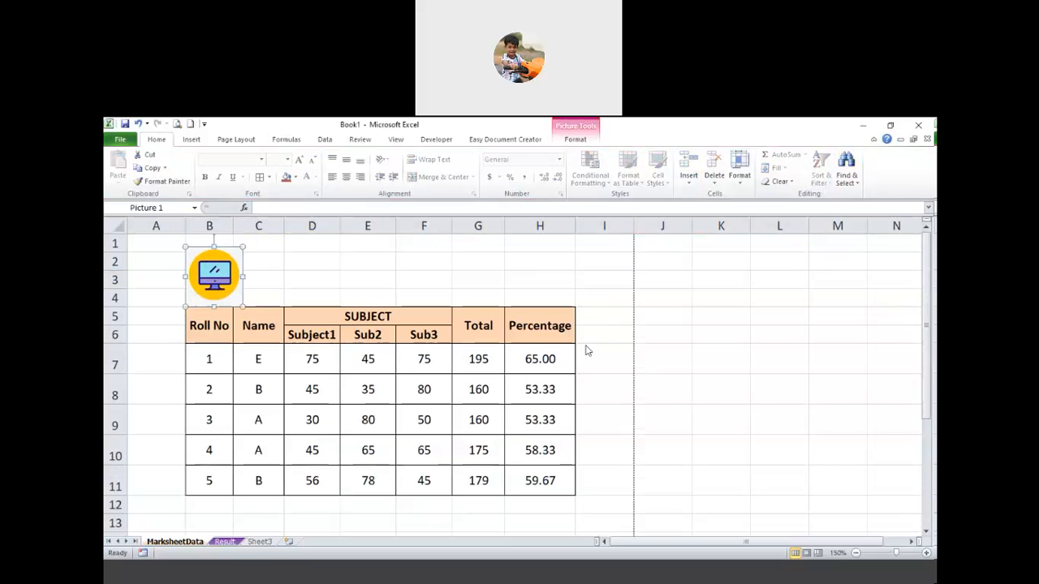
left_click(846, 172)
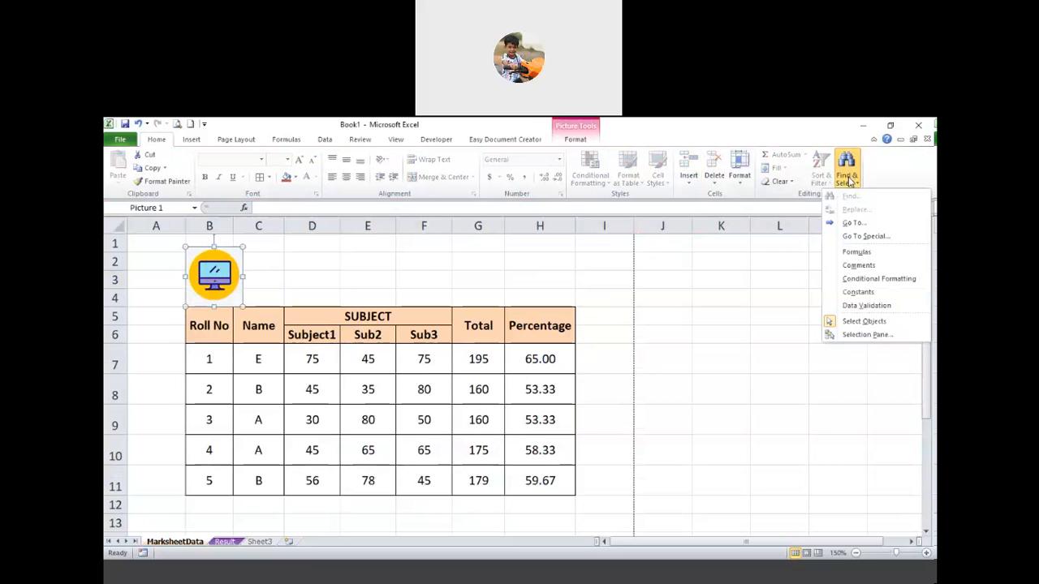
left_click(882, 327)
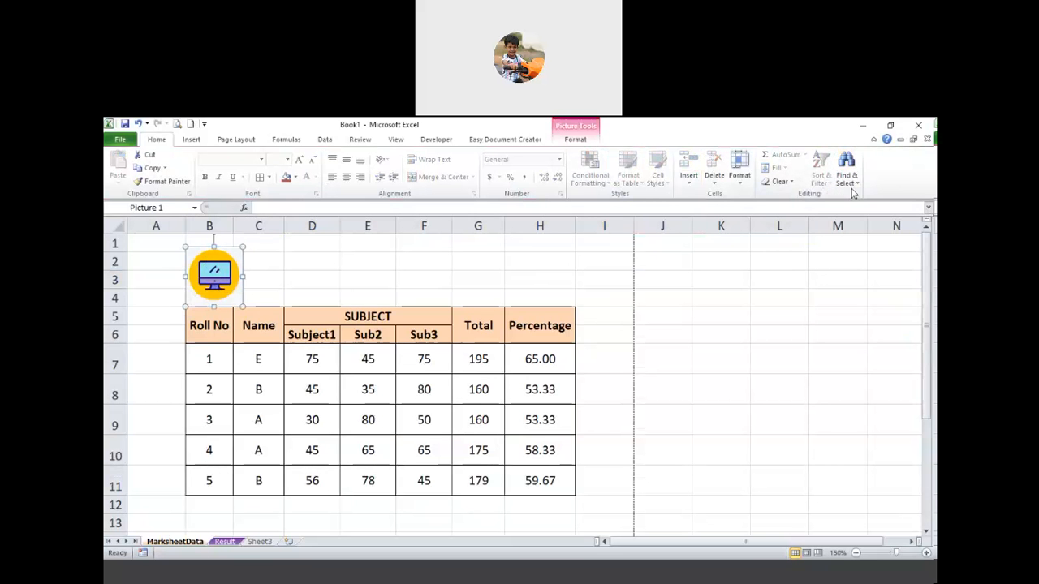
Step: Use the Selection Pane to hide and show Picture 1 repeatedly, leave it visible, and close the pane
left_click(852, 186)
left_click(867, 335)
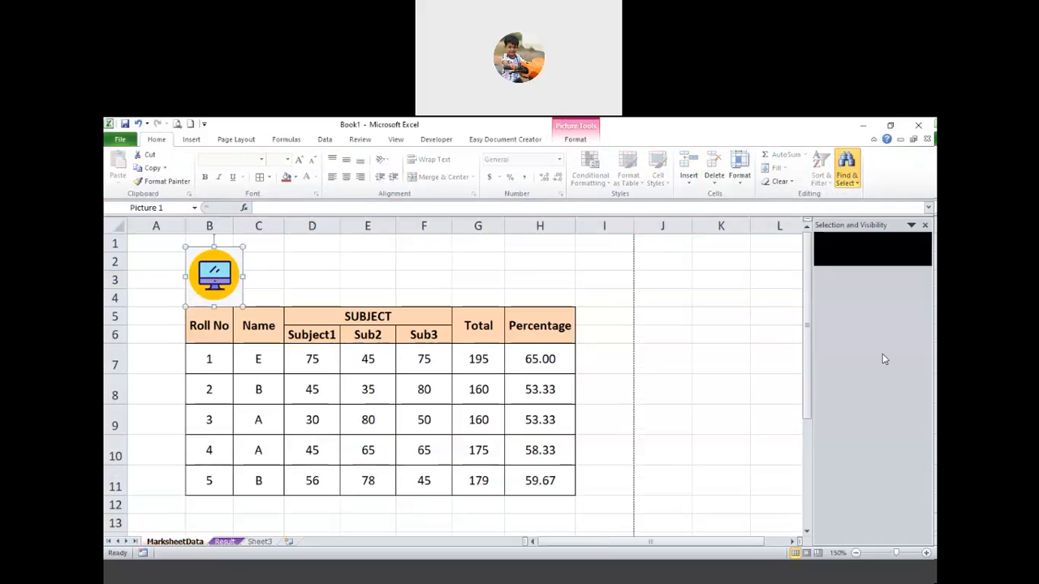
left_click(922, 252)
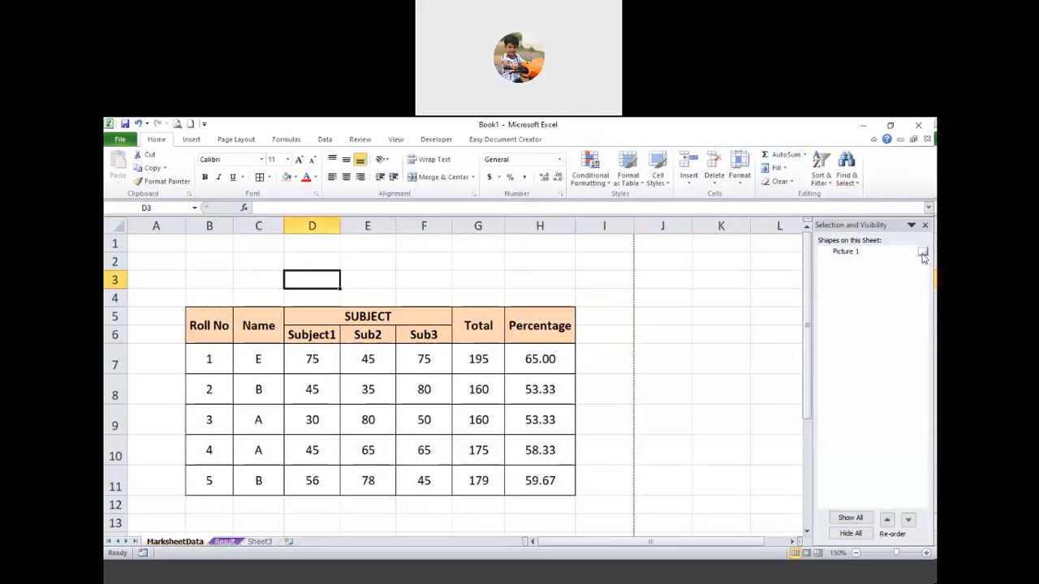
left_click(922, 253)
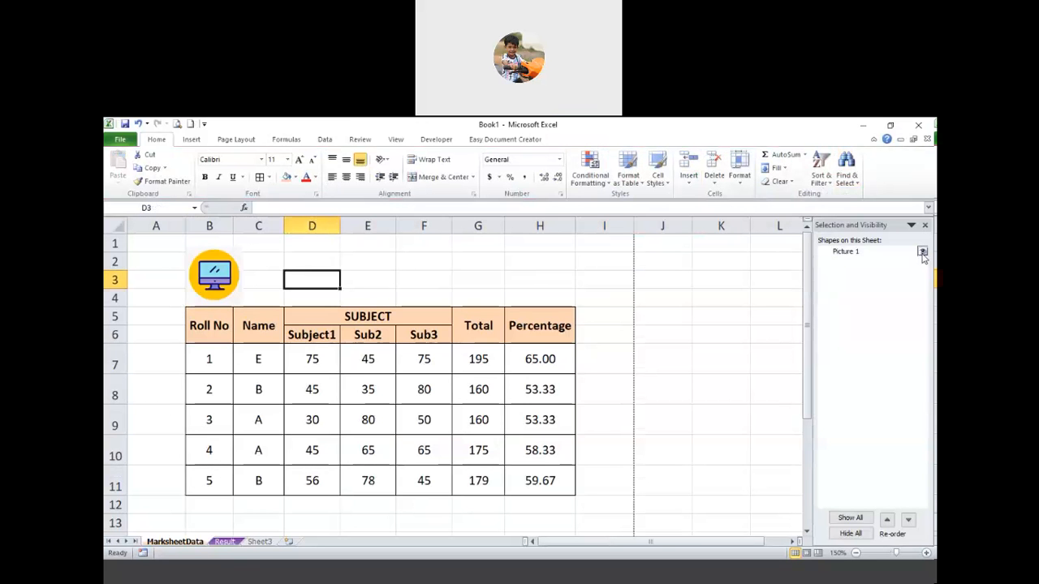
left_click(922, 253)
left_click(922, 253)
left_click(921, 252)
left_click(921, 252)
left_click(922, 252)
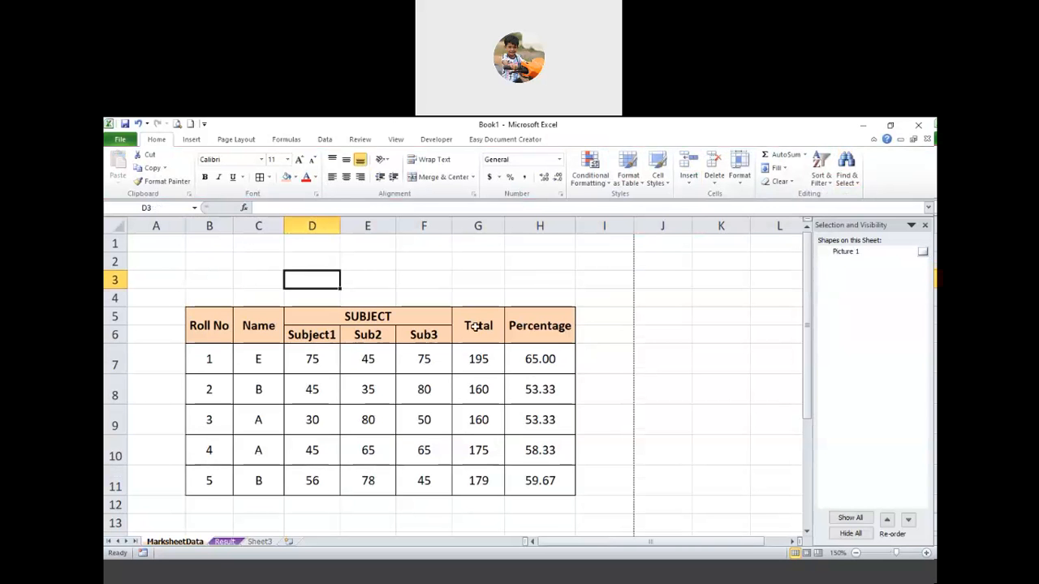
left_click(921, 253)
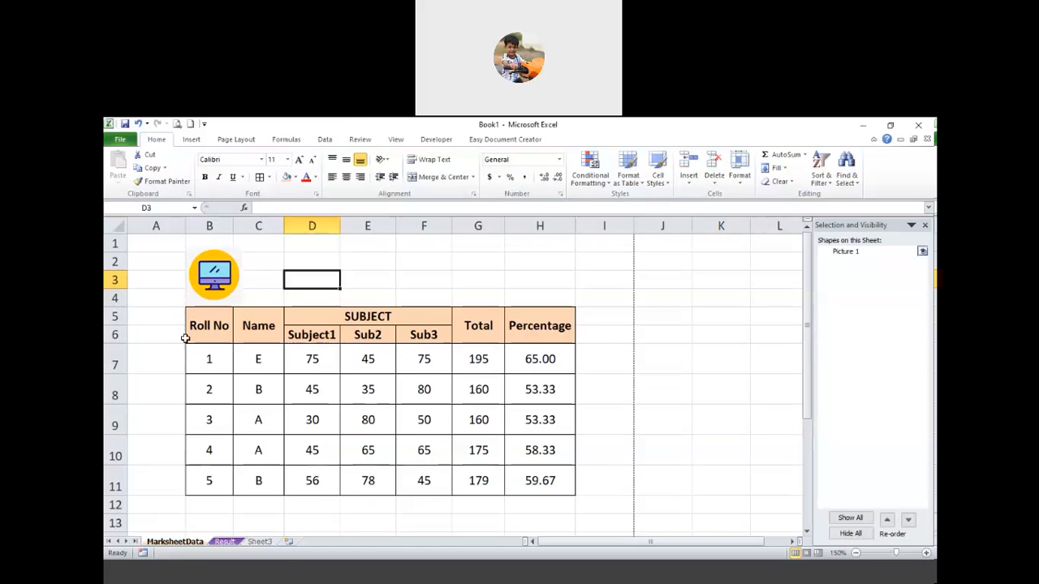
left_click(925, 225)
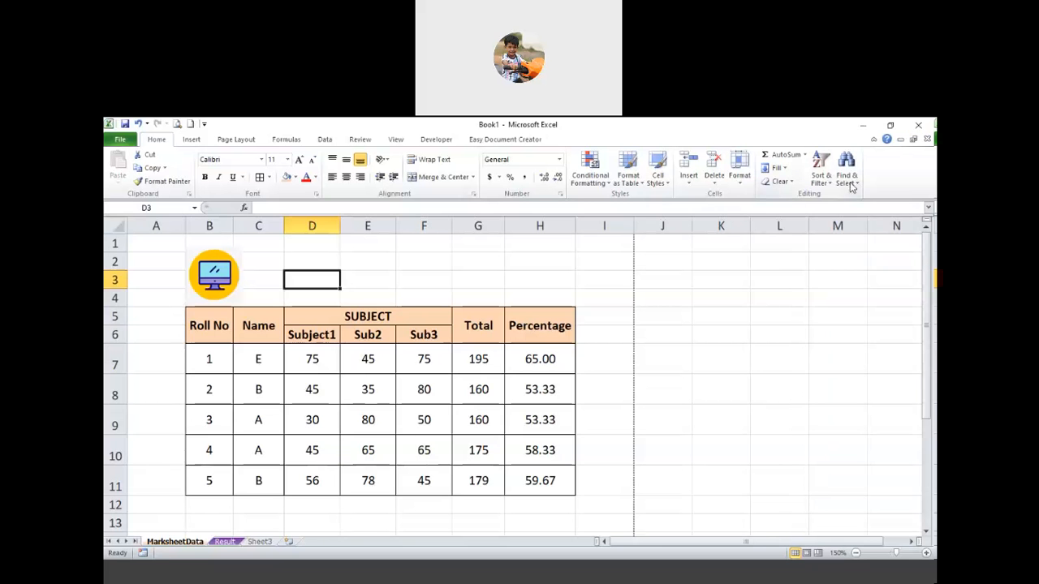
Step: Review the Find & Select options, and look over the insertion tools and the built-in equation gallery
left_click(850, 183)
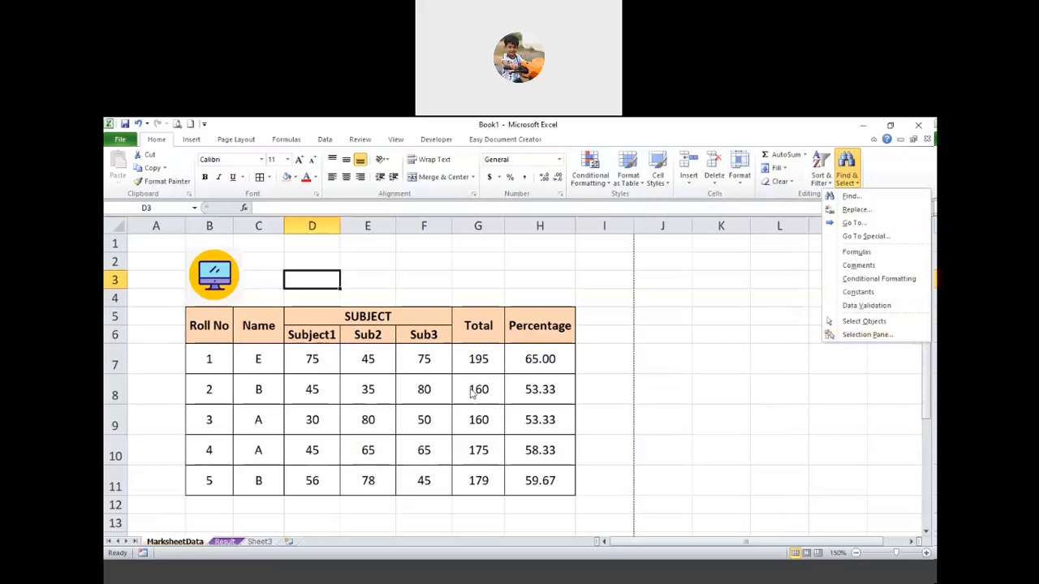
left_click(440, 284)
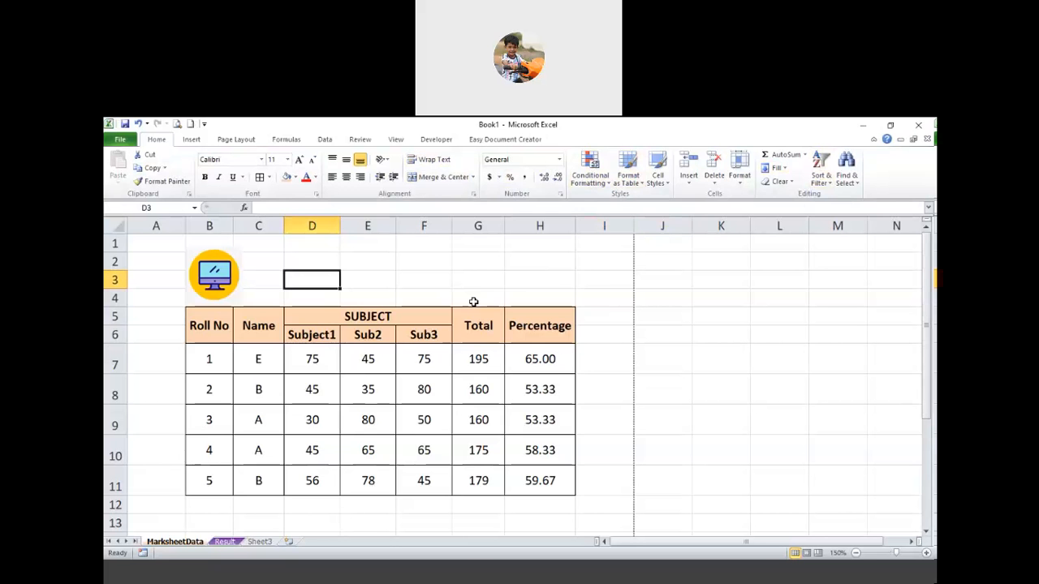
left_click(191, 140)
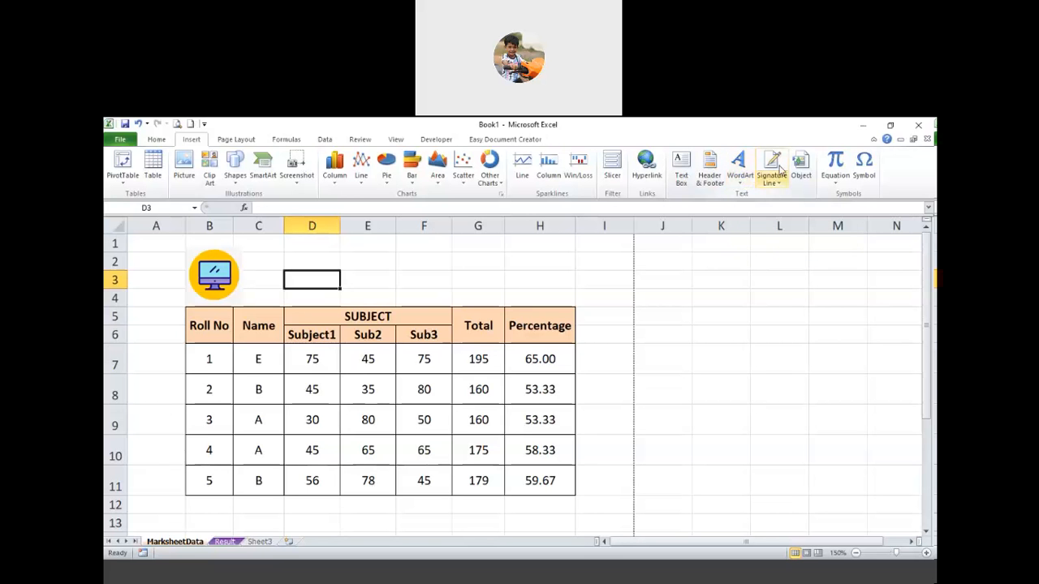
left_click(839, 185)
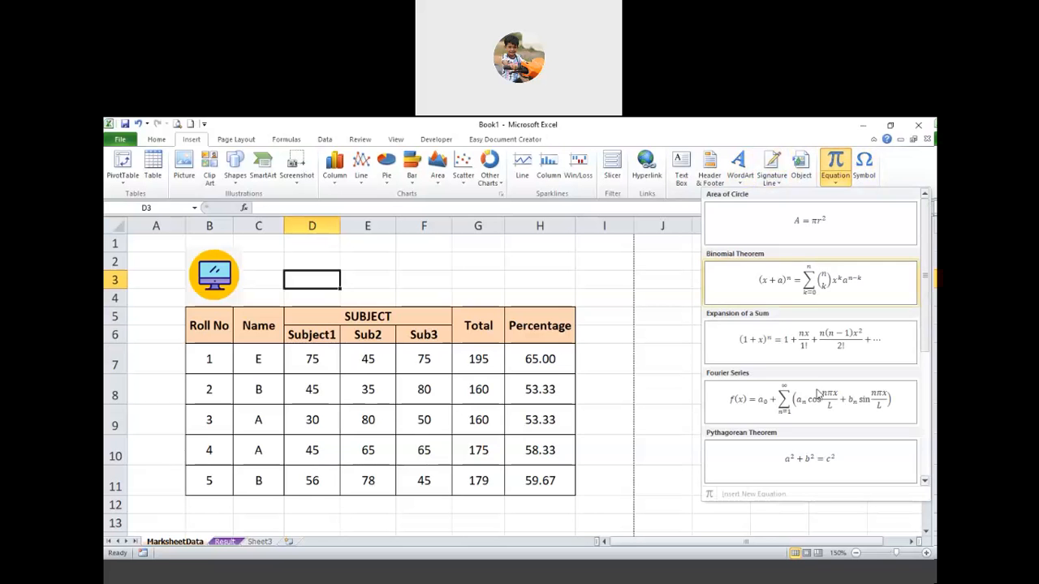
left_click(836, 183)
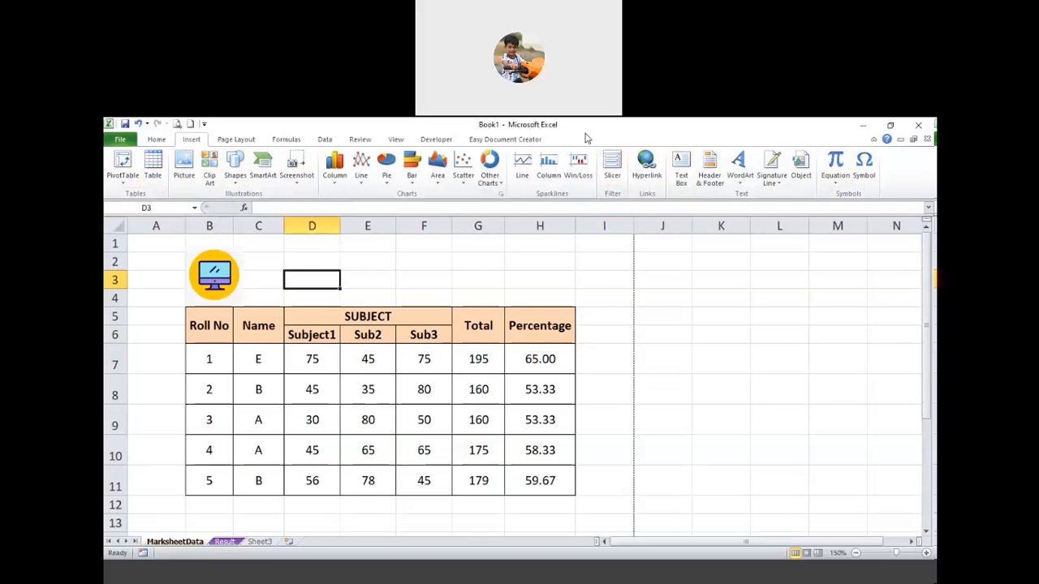
left_click(290, 139)
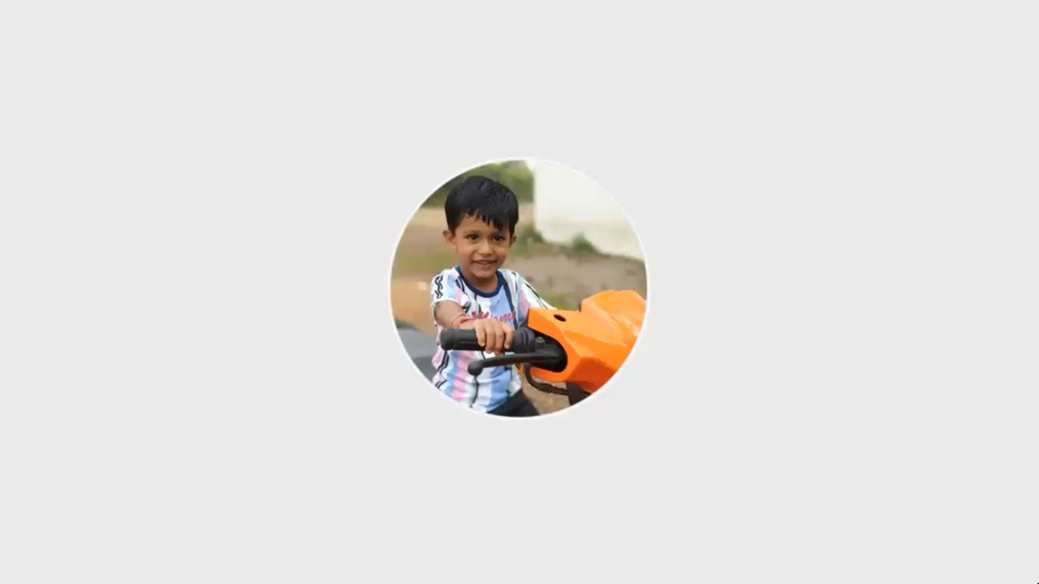